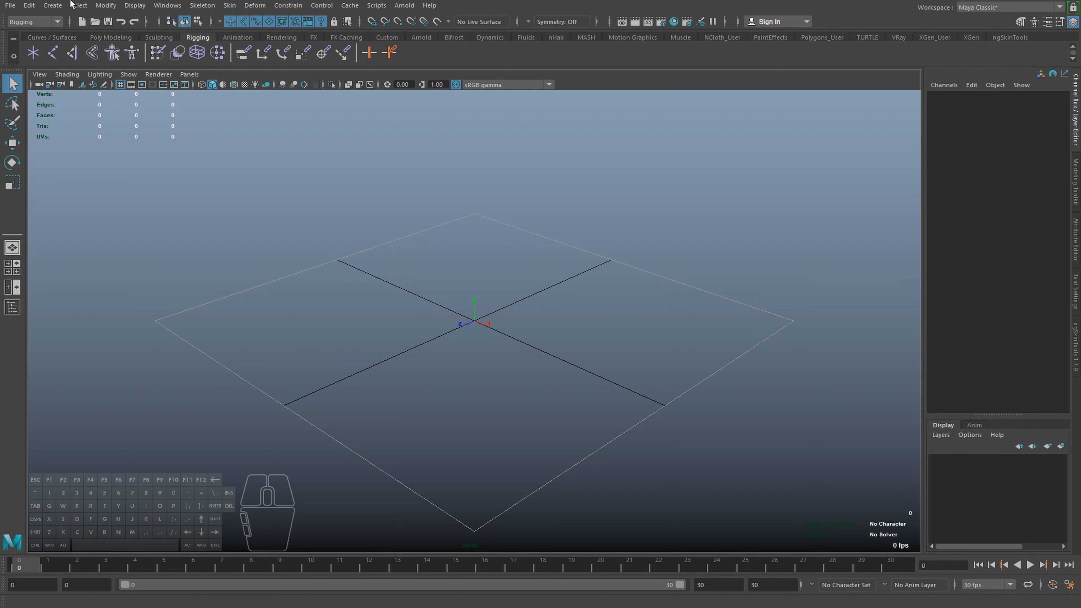
Create a polygon cylinder near the grid's centre, with a radius of about 0.008 and a height of about 0.112.
click(47, 4)
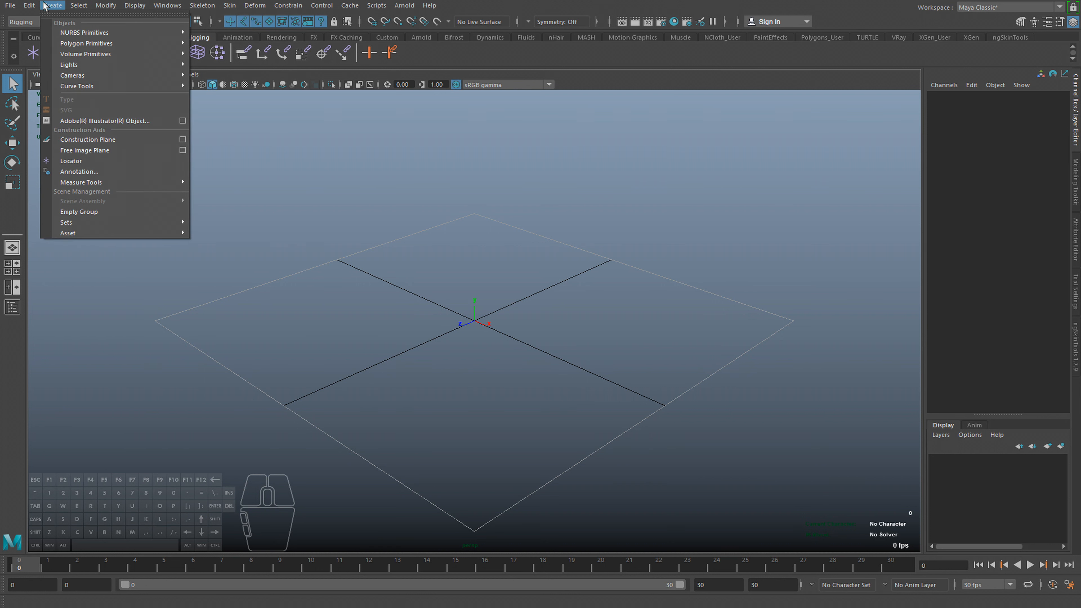
mouse_move(75, 34)
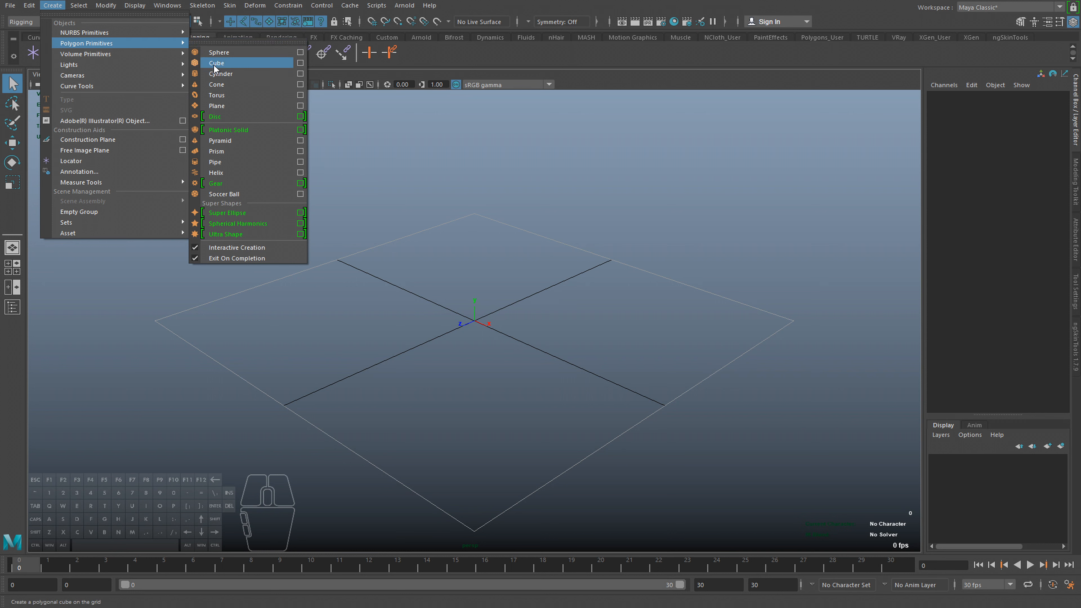
click(214, 74)
drag(457, 323, 468, 65)
alt+middle_drag(485, 187, 526, 258)
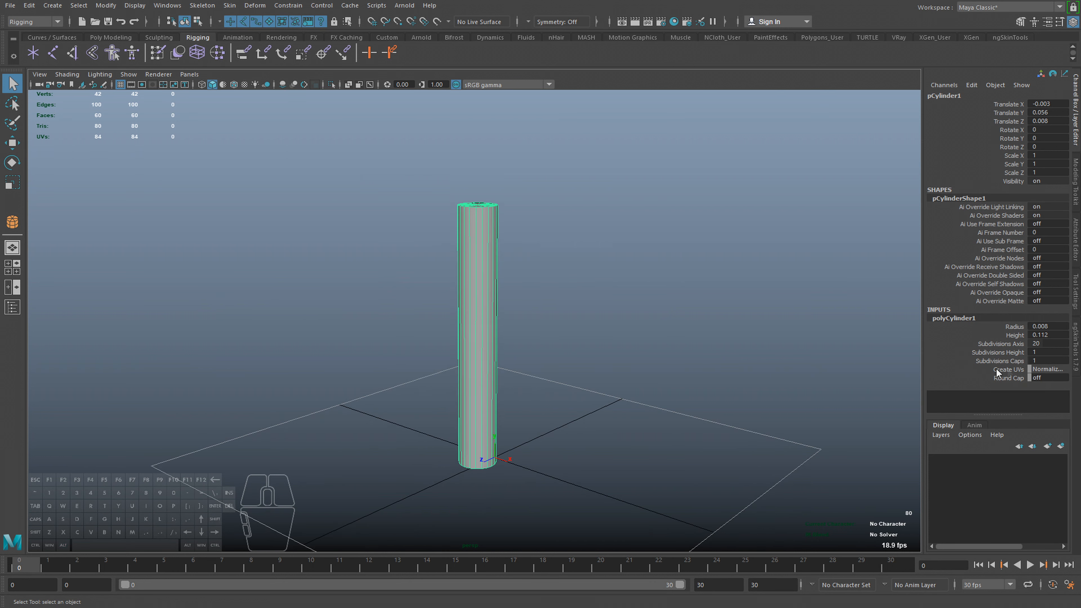
Set the cylinder's Subdivisions Axis to 10 and Subdivisions Height to 10.
click(1000, 353)
middle_drag(779, 372, 1056, 381)
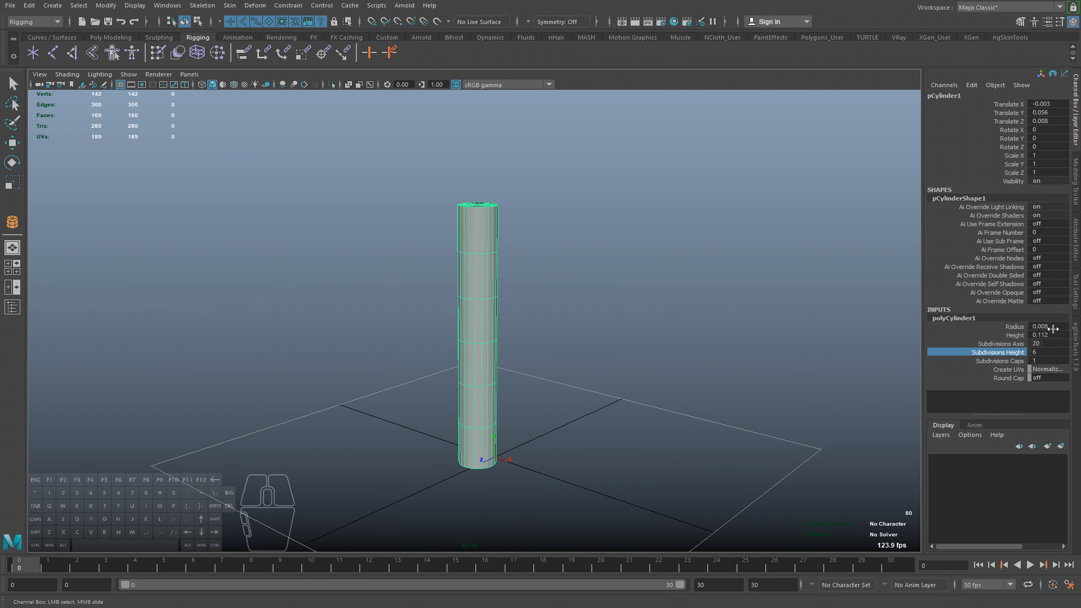
click(1041, 343)
text(10)
key(Return)
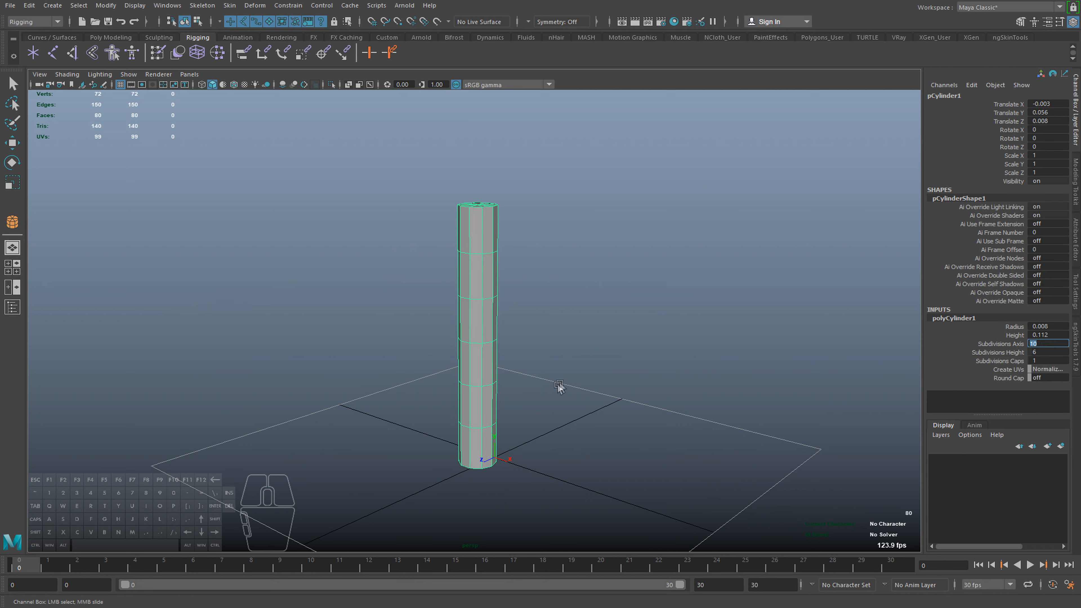
click(1045, 353)
text(10)
key(Return)
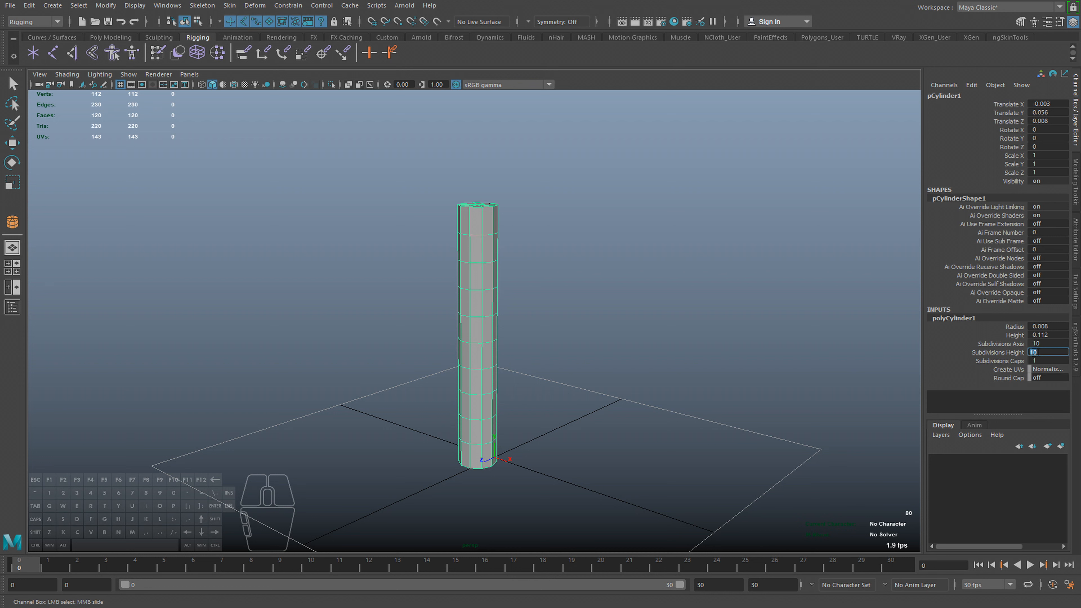
alt+drag(627, 414, 686, 373)
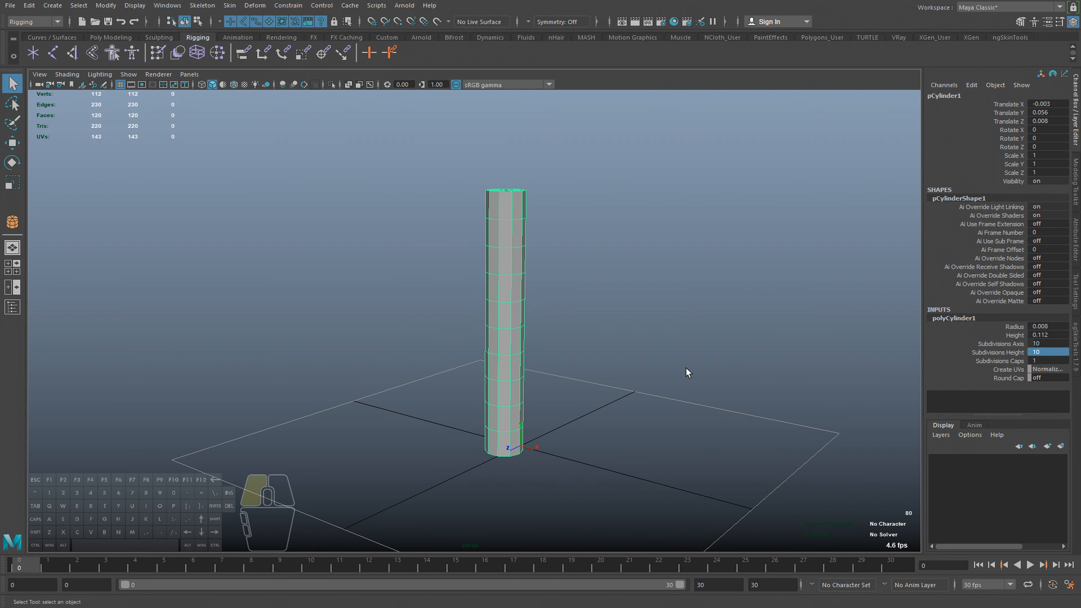
Inspect the cylinder's edge loops in wireframe display and return to shaded display.
click(533, 326)
click(524, 331)
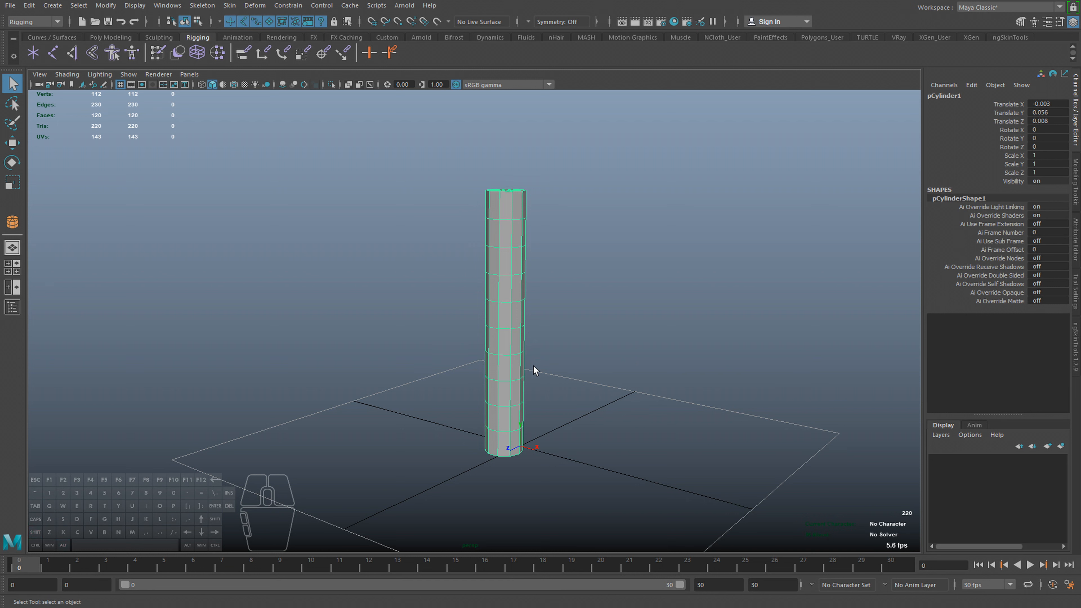
alt+drag(436, 315, 505, 266)
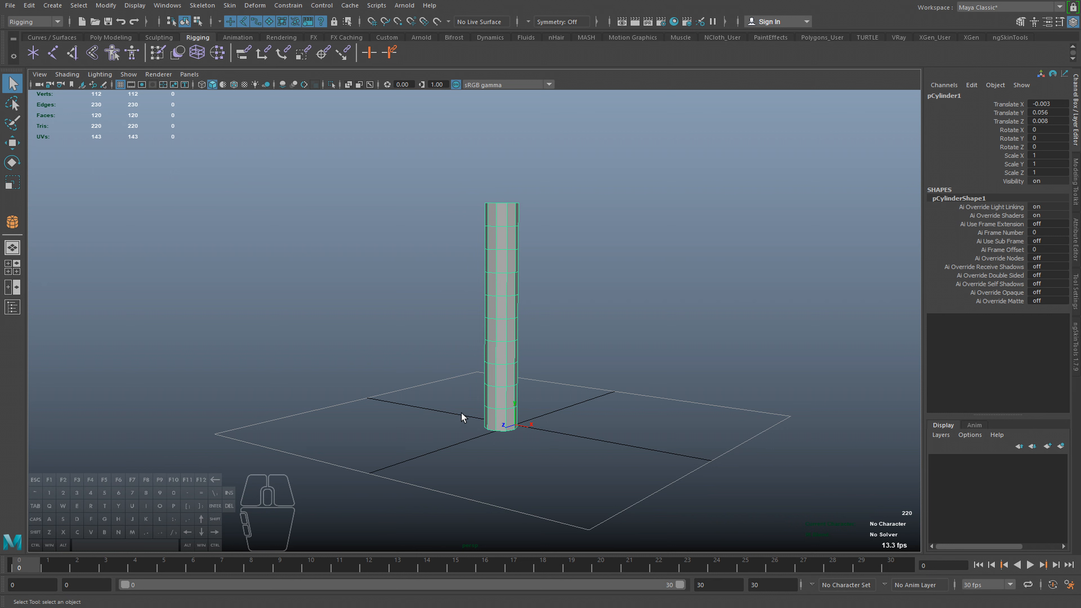
alt+middle_drag(512, 302, 480, 305)
key(4)
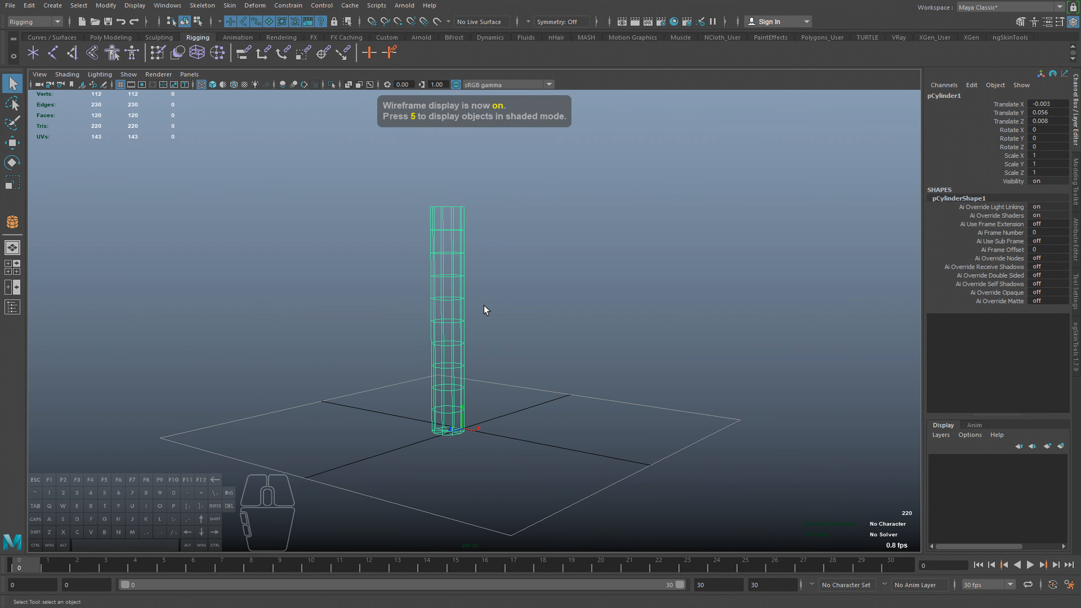
click(403, 321)
drag(416, 308, 474, 334)
key(5)
mouse_move(474, 335)
alt+middle_down()
mouse_move(499, 357)
mouse_move(468, 432)
alt+middle_up()
alt+middle_drag(521, 403, 514, 406)
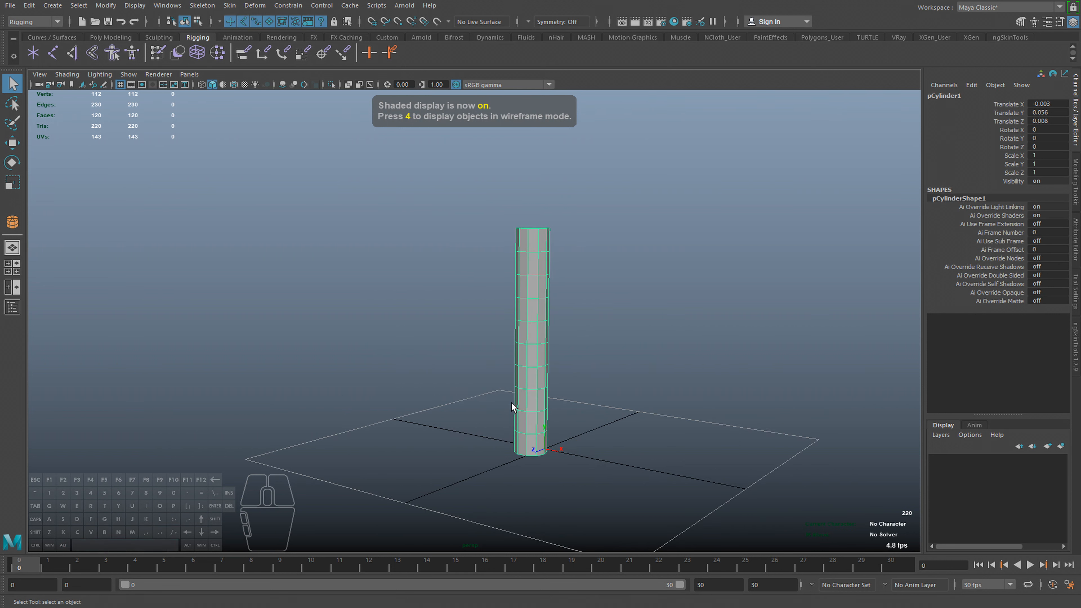
In the front view, place a root joint at the centre of the cylinder's base with the Joint tool.
key(space)
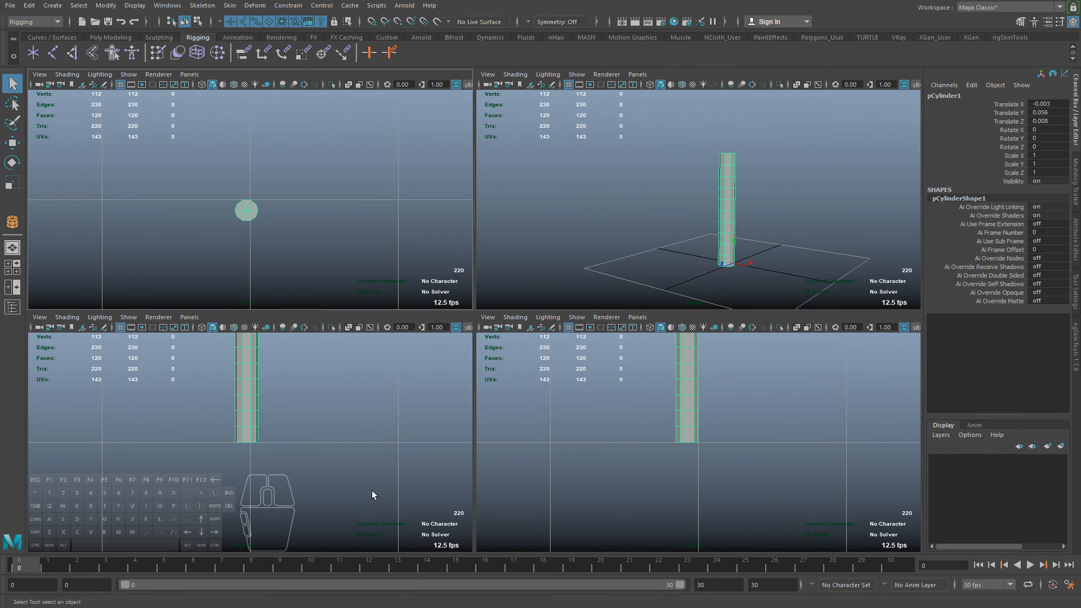
key(space)
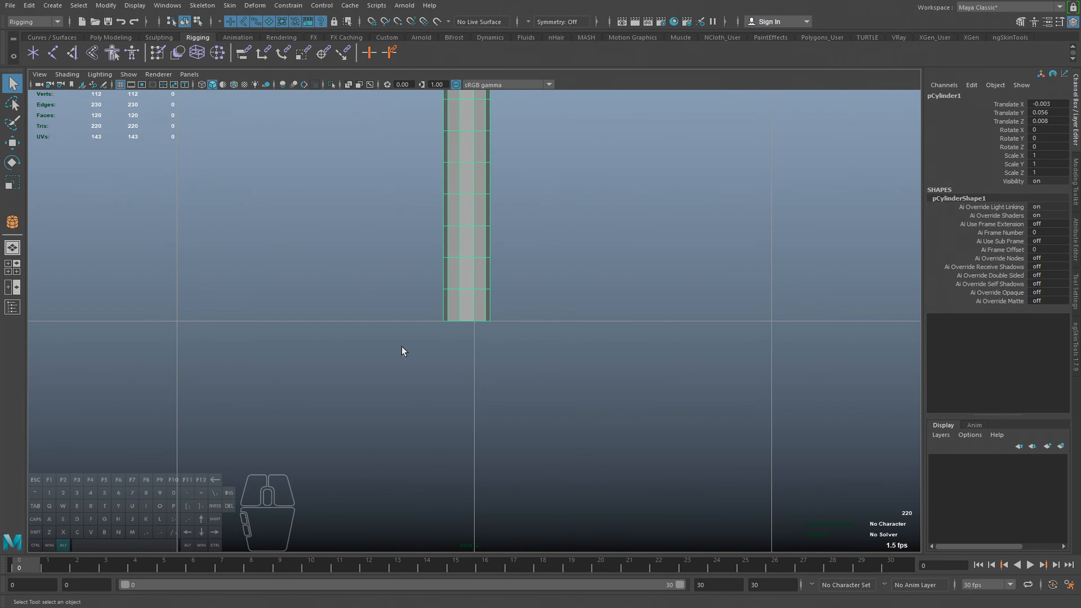
scroll(404, 374, up, 2)
click(202, 5)
click(223, 34)
alt+right_drag(472, 388, 434, 382)
alt+middle_drag(445, 428, 444, 389)
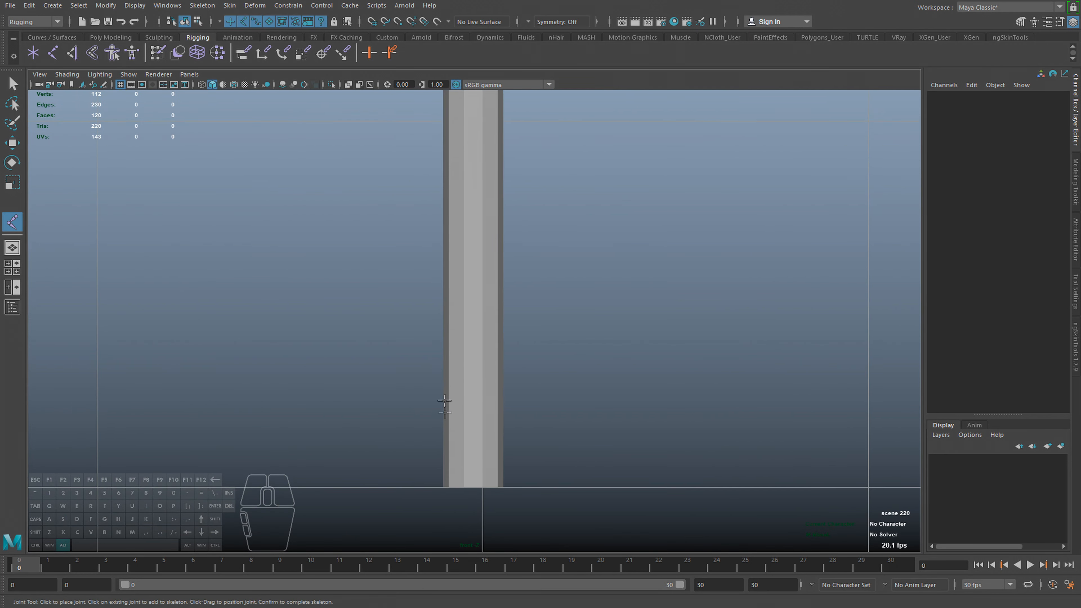
click(473, 487)
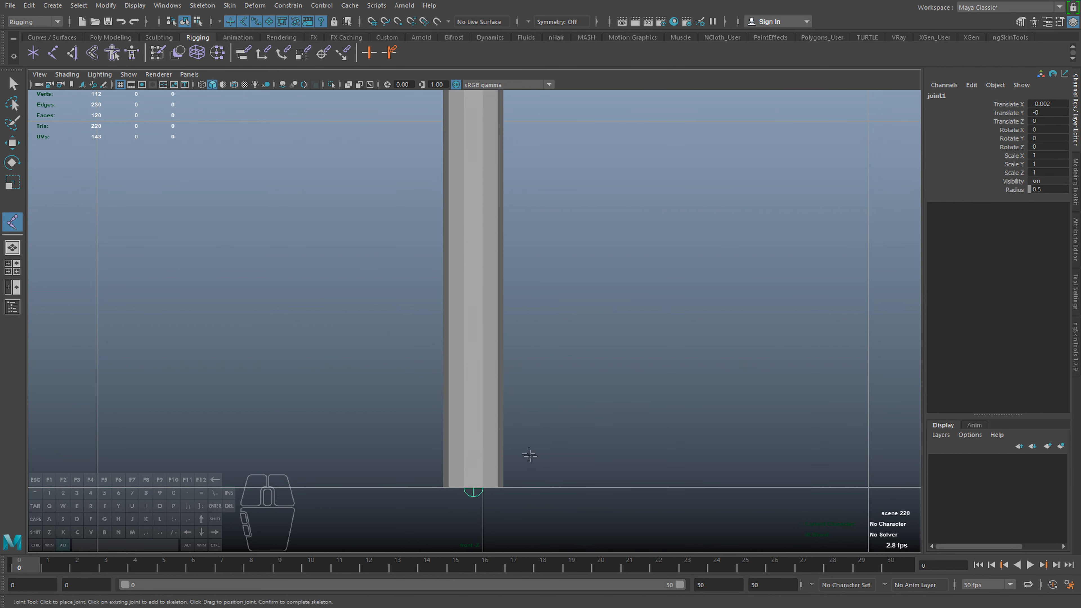
Enable X-Ray Joints in the front view so joints show through the mesh.
alt+middle_drag(530, 459, 527, 485)
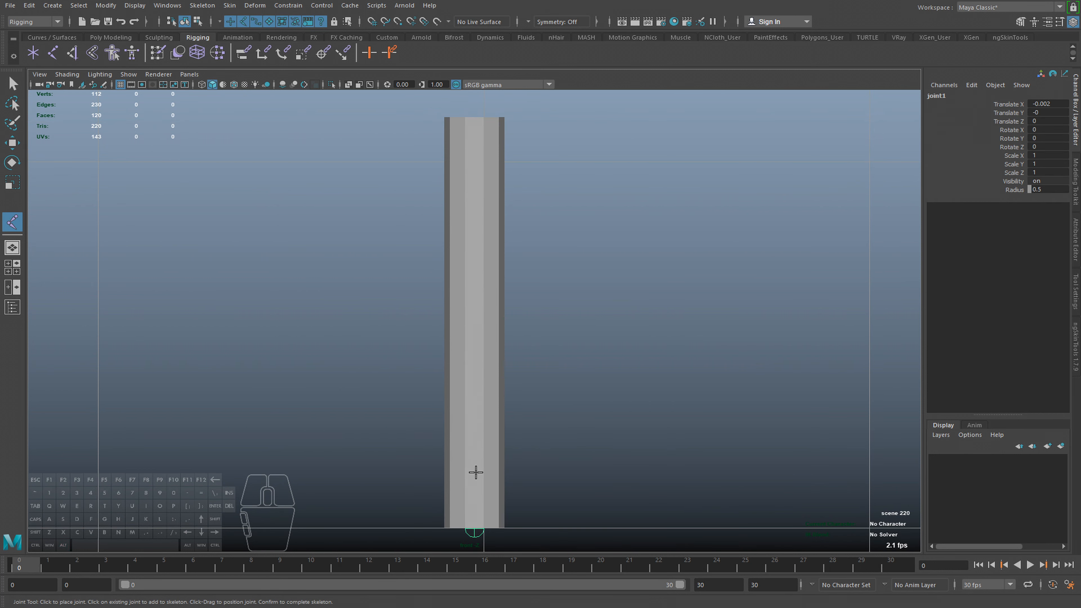
click(67, 74)
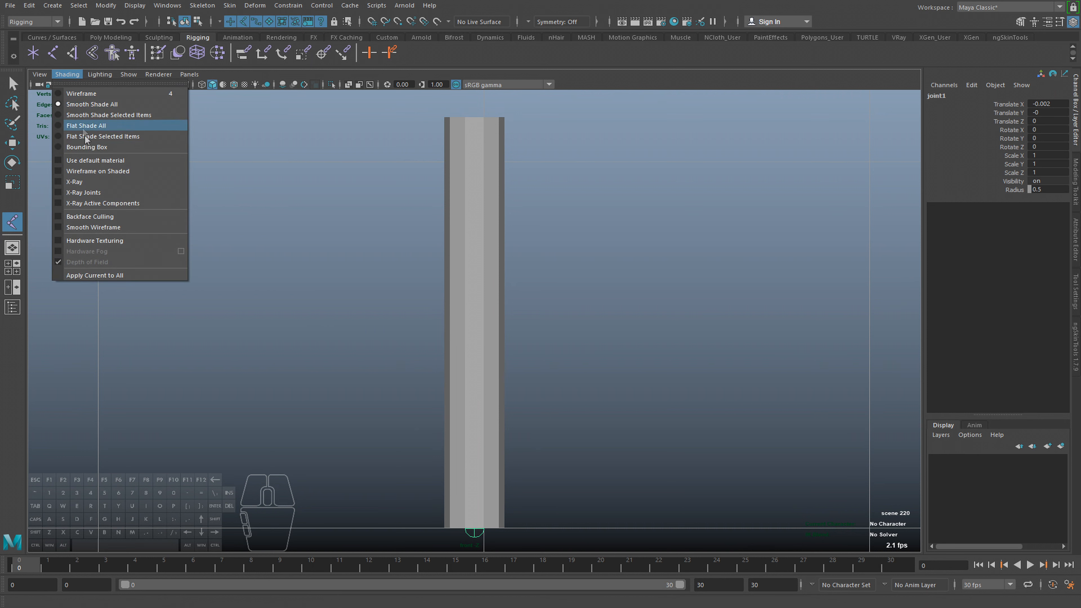
click(84, 193)
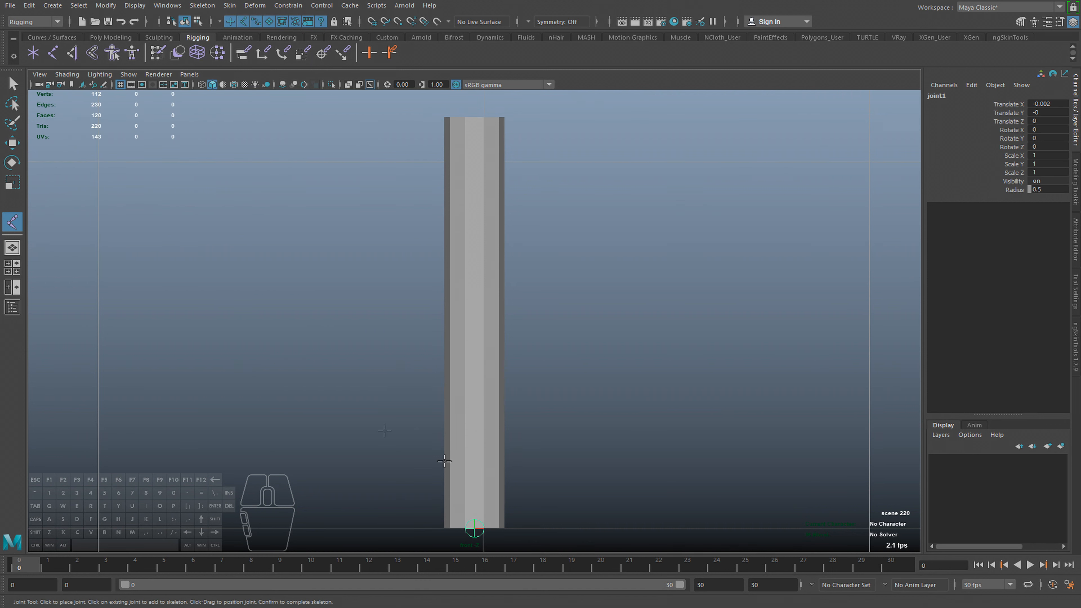
Extend the chain straight up from the root with five more roughly evenly spaced joints along the cylinder's centre, and complete the skeleton.
shift+drag(473, 470, 473, 451)
shift+drag(473, 383, 473, 380)
shift+drag(474, 330, 473, 306)
shift+drag(473, 237, 474, 236)
shift+click(474, 167)
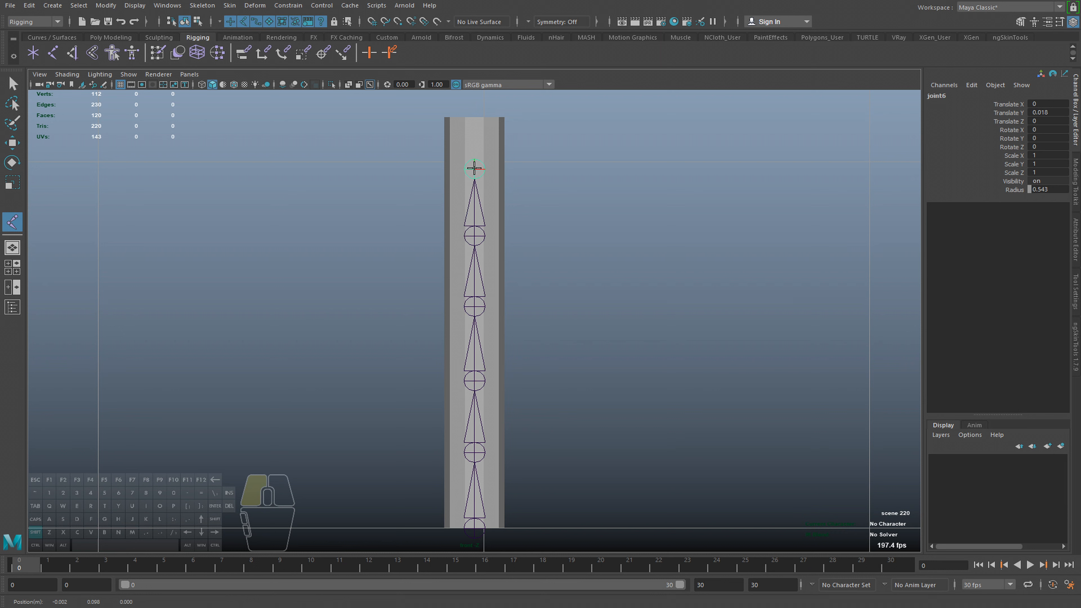
key(Return)
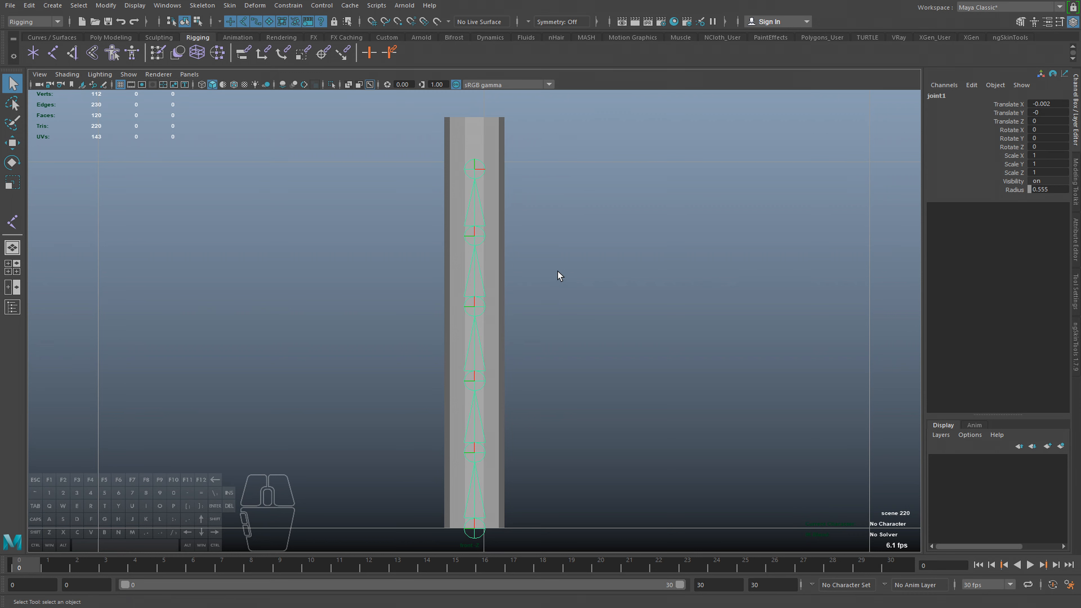
Return to the perspective view, frame the joint chain and enable X-Ray Joints there.
key(space)
key(space)
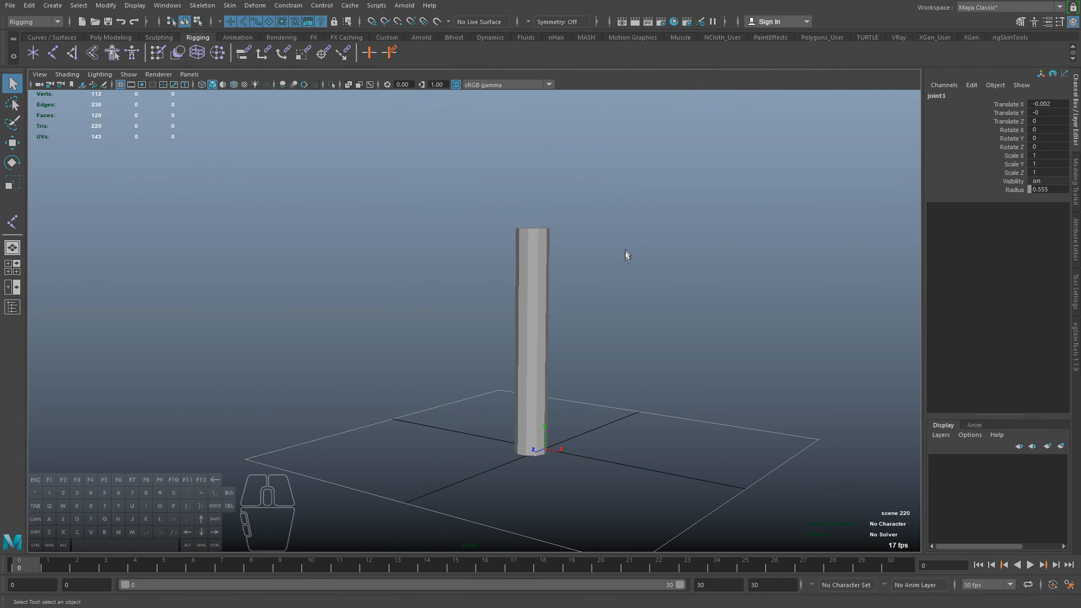
key(f)
click(128, 74)
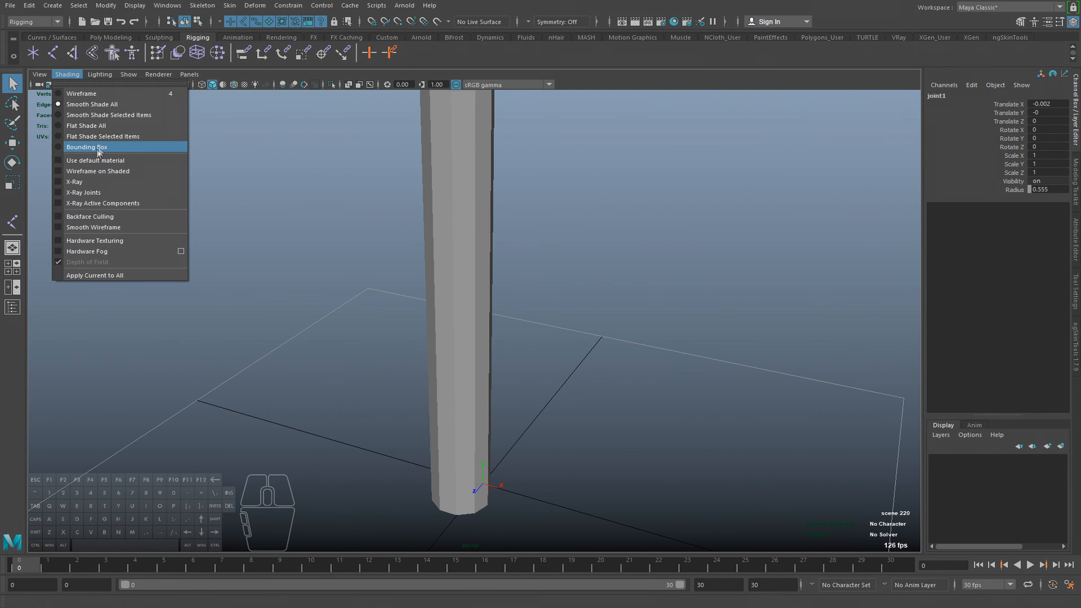
click(89, 195)
Centre the cylinder on the grid by setting its Translate X and Translate Z to 0.
alt+drag(306, 294, 513, 392)
click(444, 367)
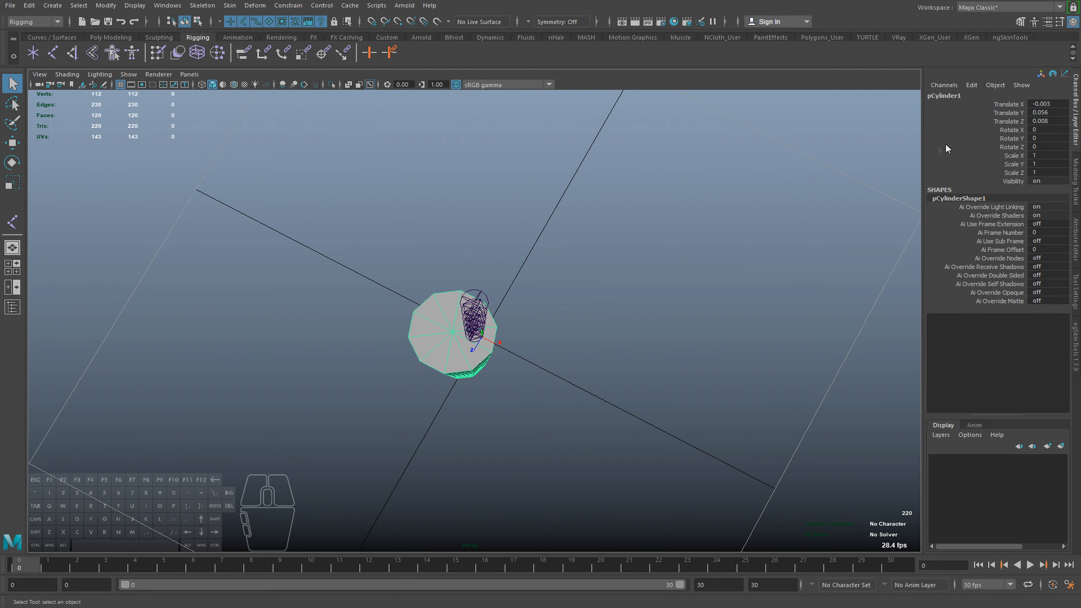
click(1040, 105)
key(Tab)
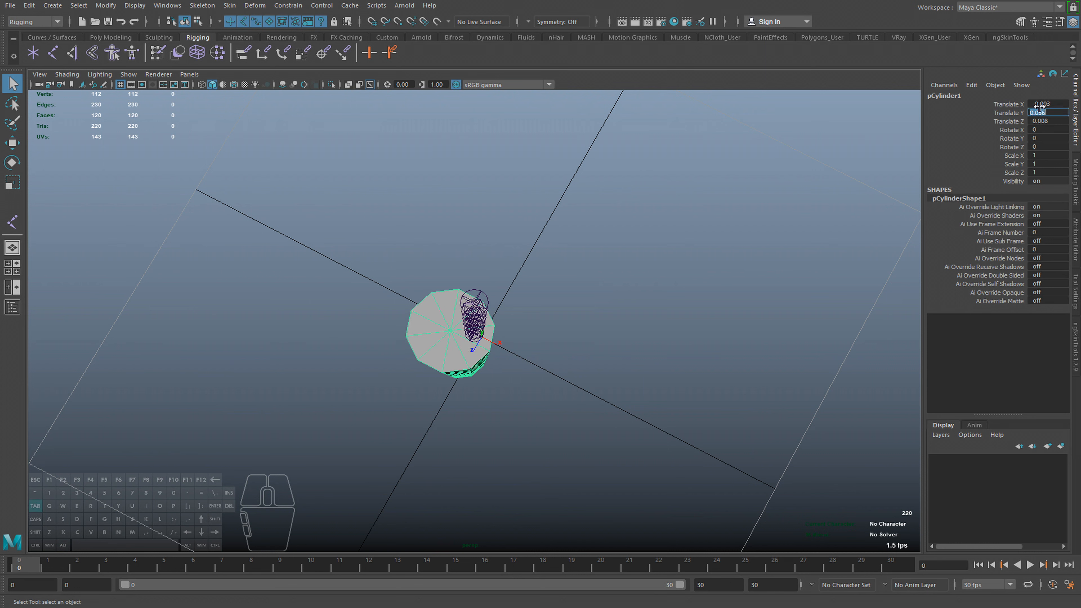
key(Tab)
text(0)
key(Return)
click(1041, 106)
text(0)
key(Return)
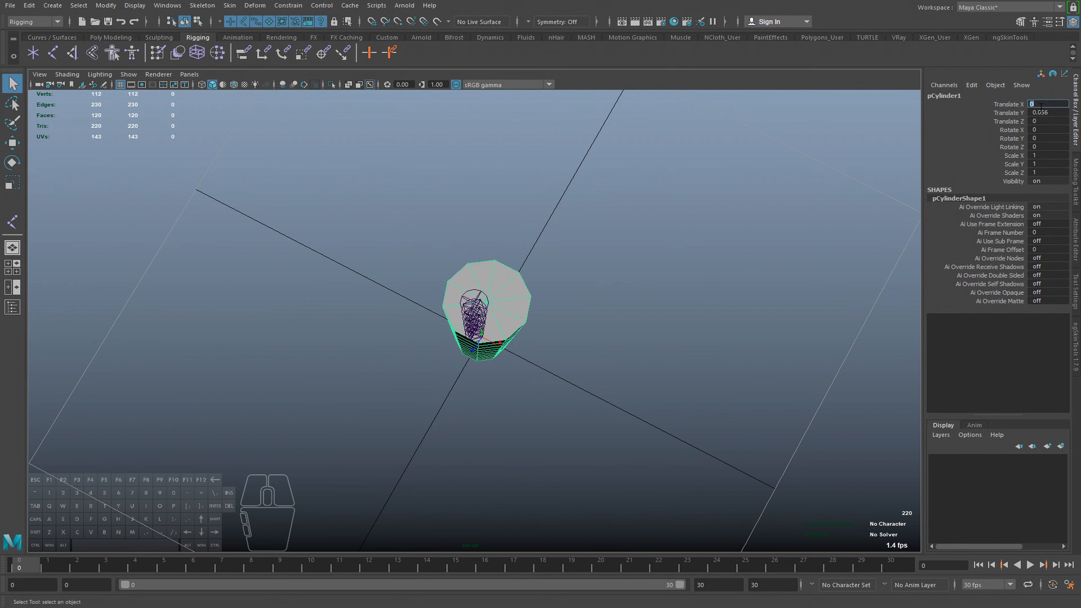
Freeze the cylinder's transformations.
alt+drag(890, 189, 532, 422)
click(105, 5)
mouse_move(110, 33)
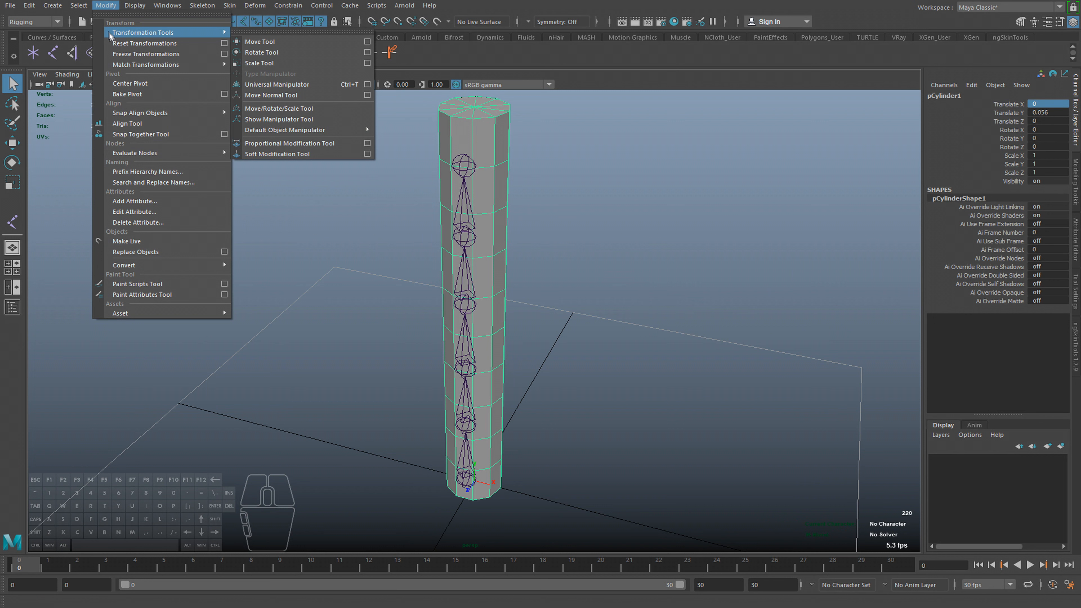
click(145, 54)
Align the joint chain with the cylinder by setting the root joint's Translate X and Translate Y to 0, and clear the selection.
alt+drag(300, 207, 369, 301)
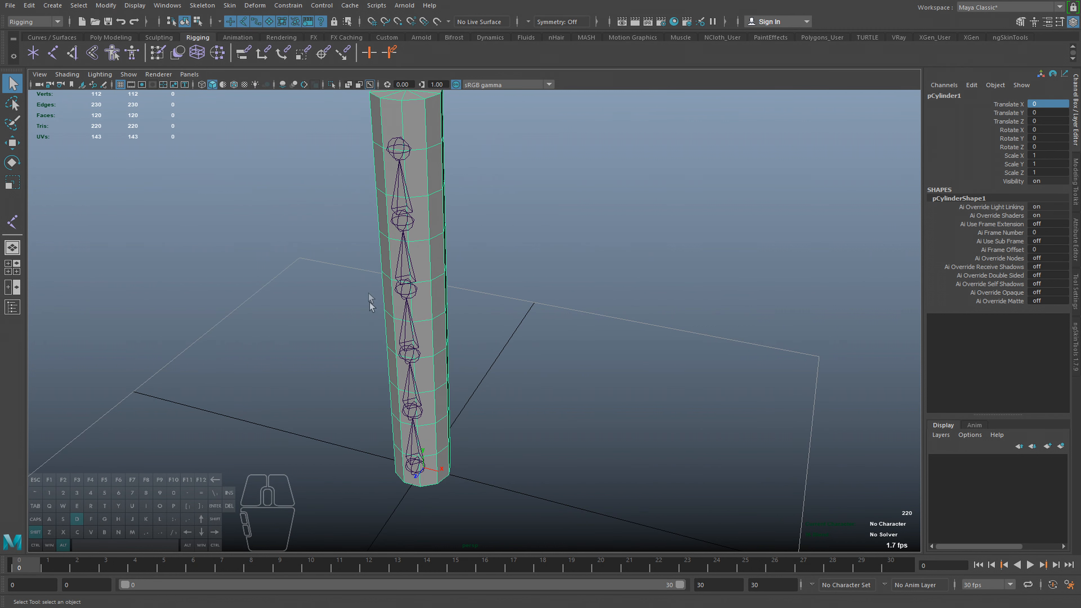
click(409, 446)
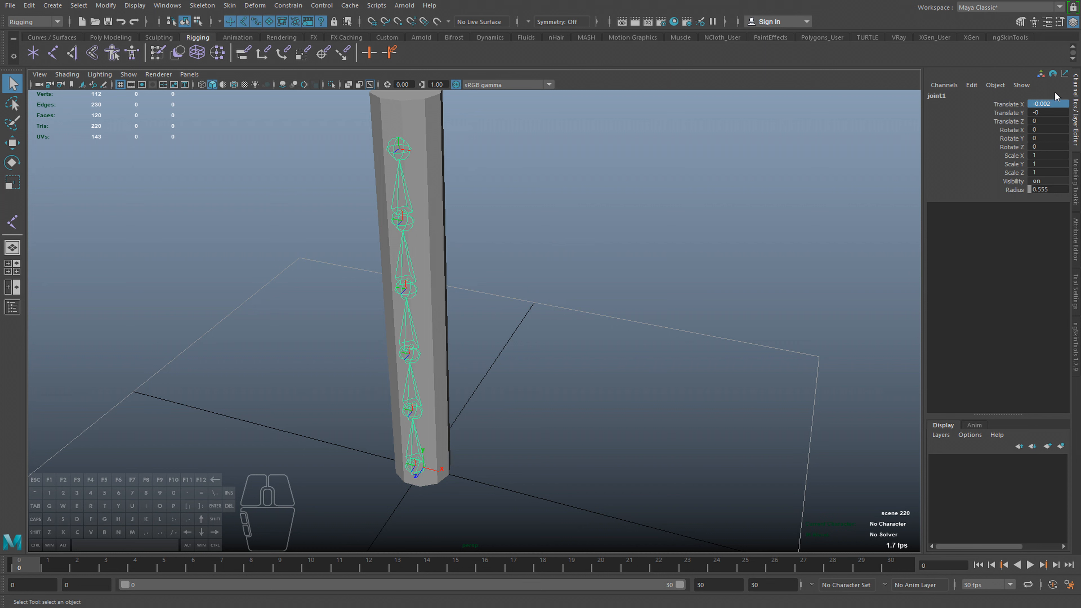
text(0)
click(1049, 112)
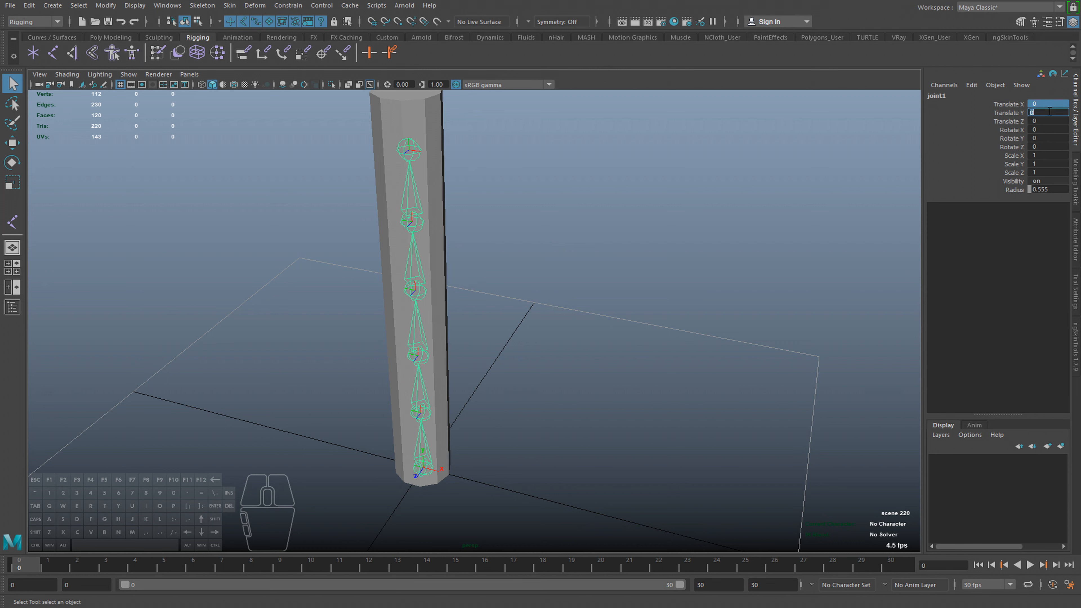
alt+drag(678, 338, 610, 317)
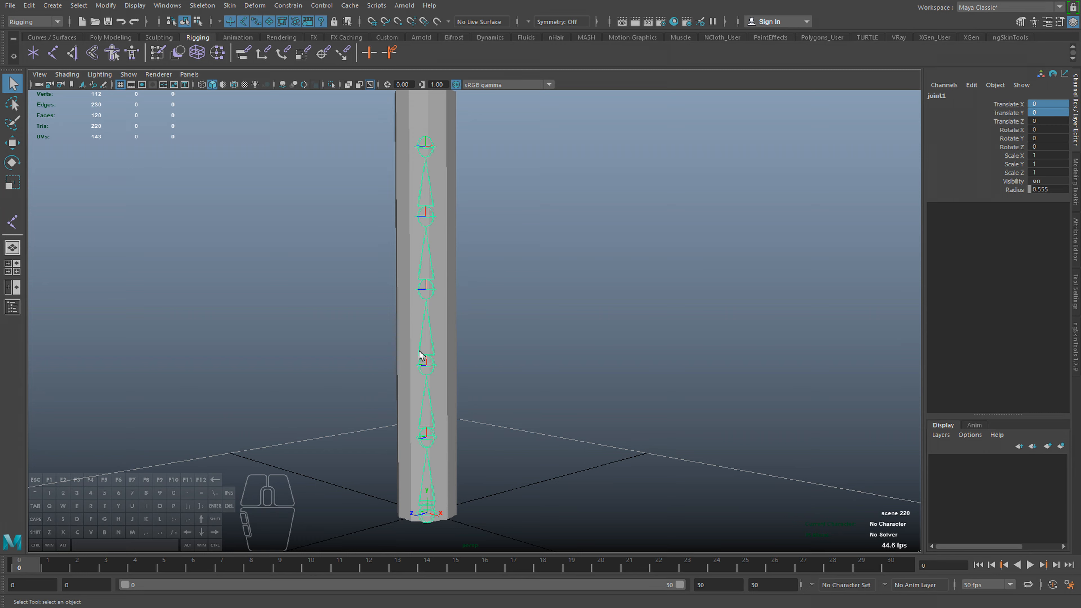
alt+right_drag(419, 350, 490, 365)
click(494, 362)
alt+drag(494, 362, 474, 372)
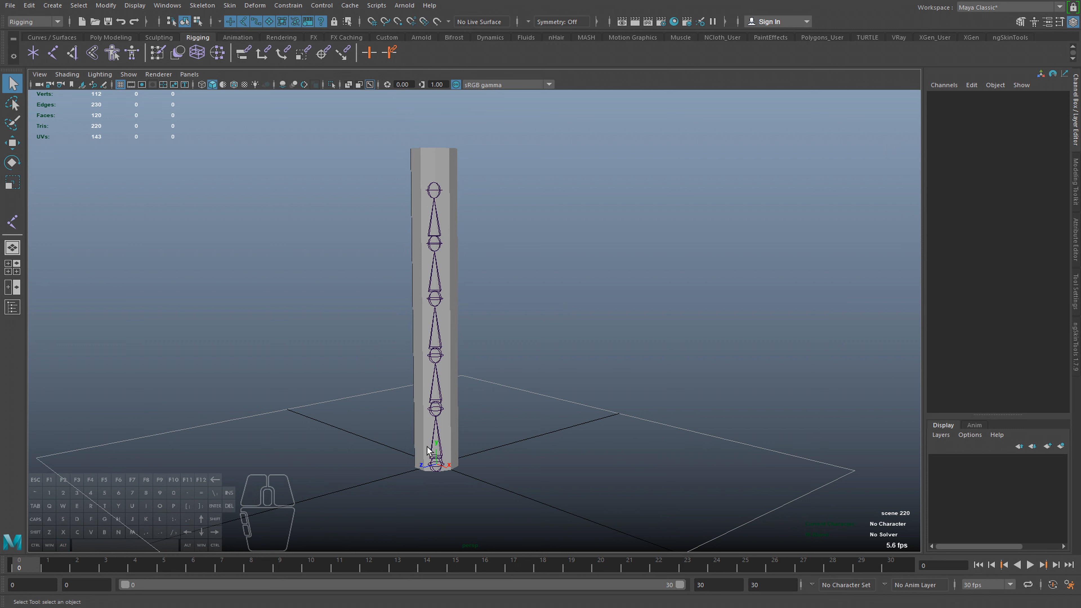
Switch to the Modeling menu set and back to Rigging.
click(43, 23)
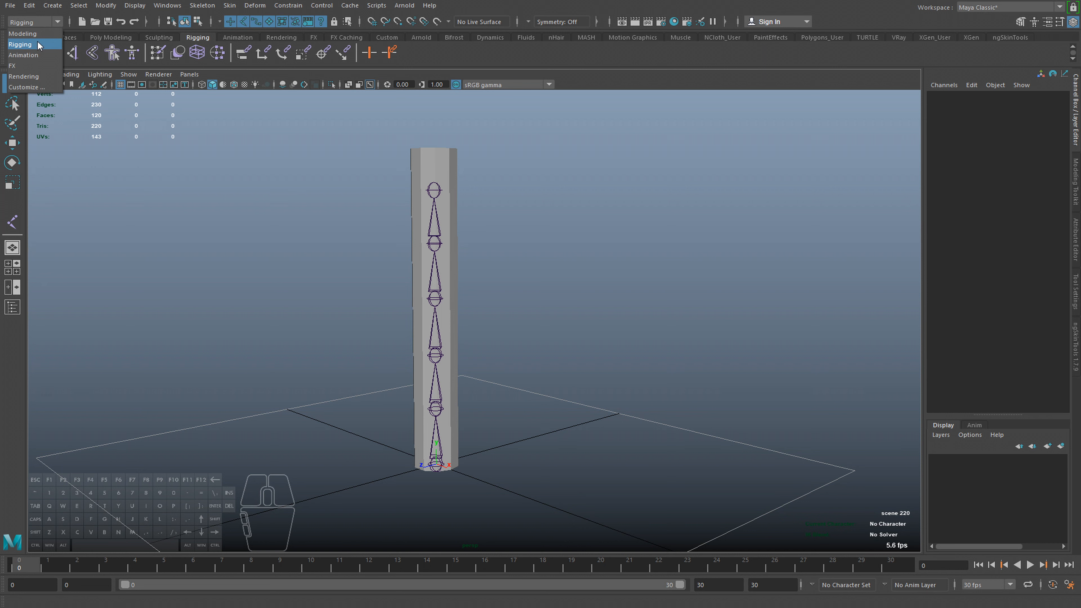
alt+middle_drag(98, 182, 113, 189)
key(F2)
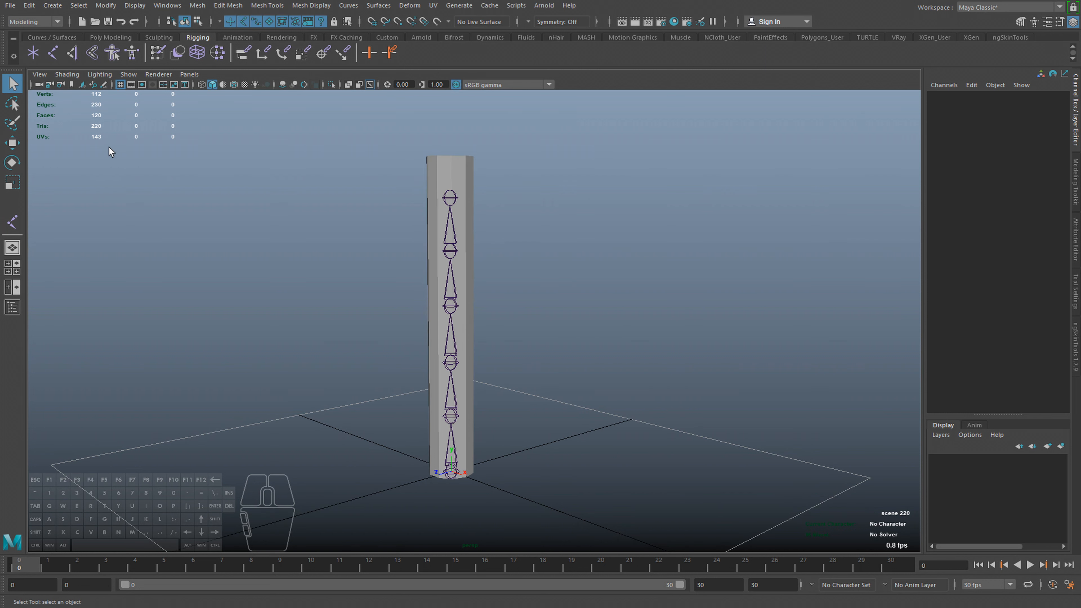
key(F3)
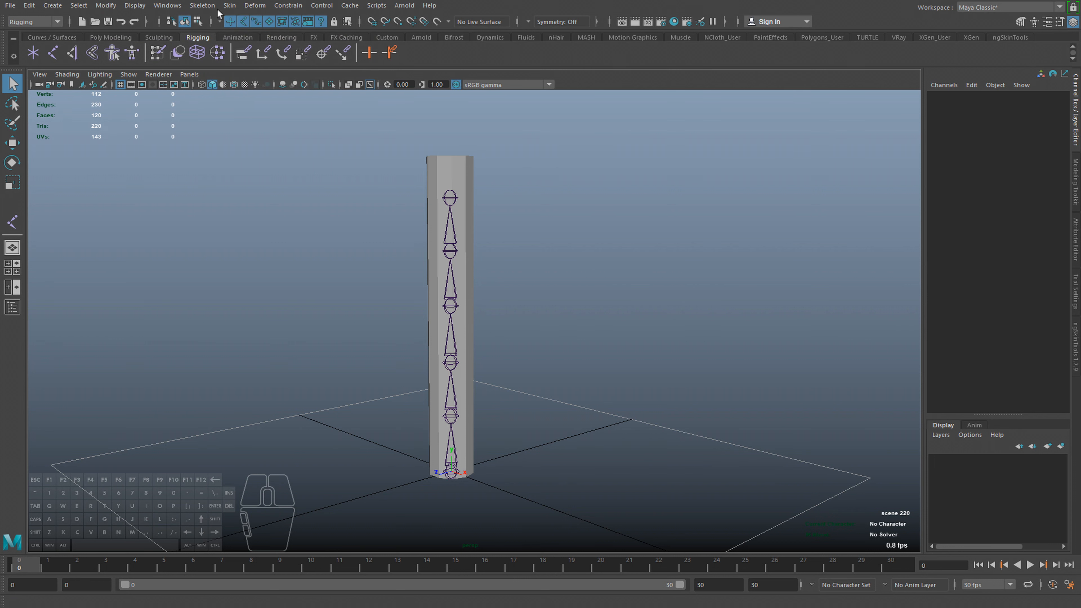
Tear off the Skin command list as a floating window near the viewport's edge, and open the Outliner beside it.
click(230, 6)
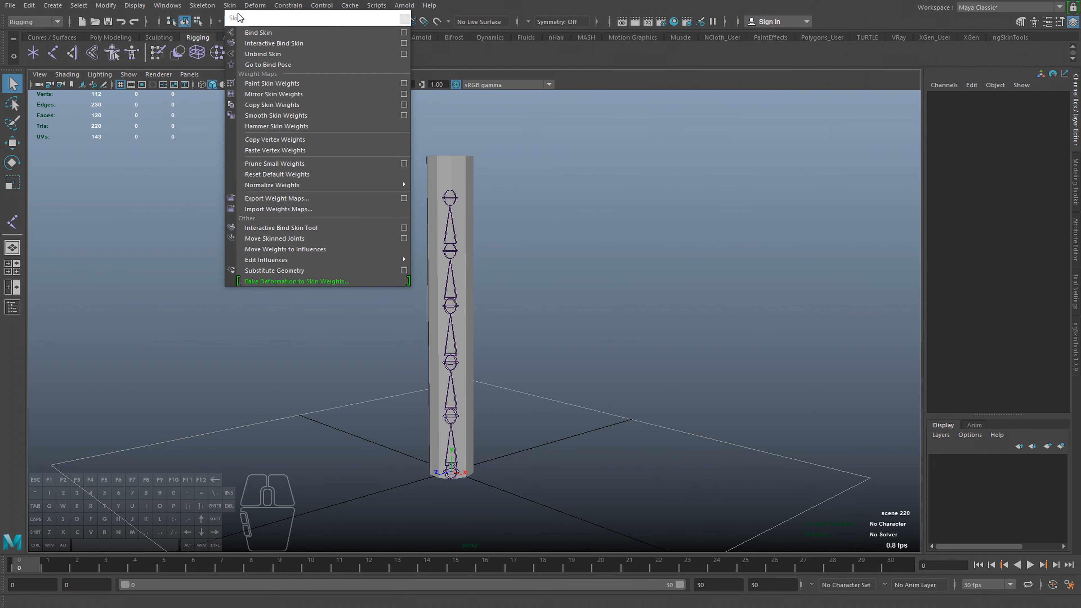
click(238, 16)
drag(167, 48, 64, 80)
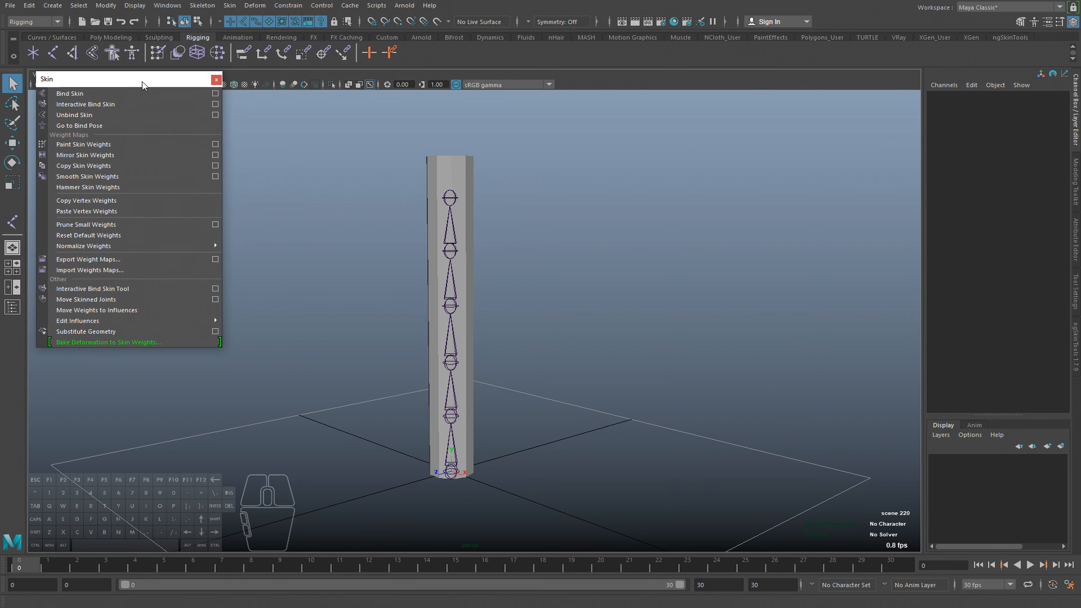
drag(142, 82, 237, 101)
click(12, 308)
Select the root joint together with the cylinder and bind the mesh to the joint chain with Bind Skin.
alt+middle_drag(439, 303, 507, 300)
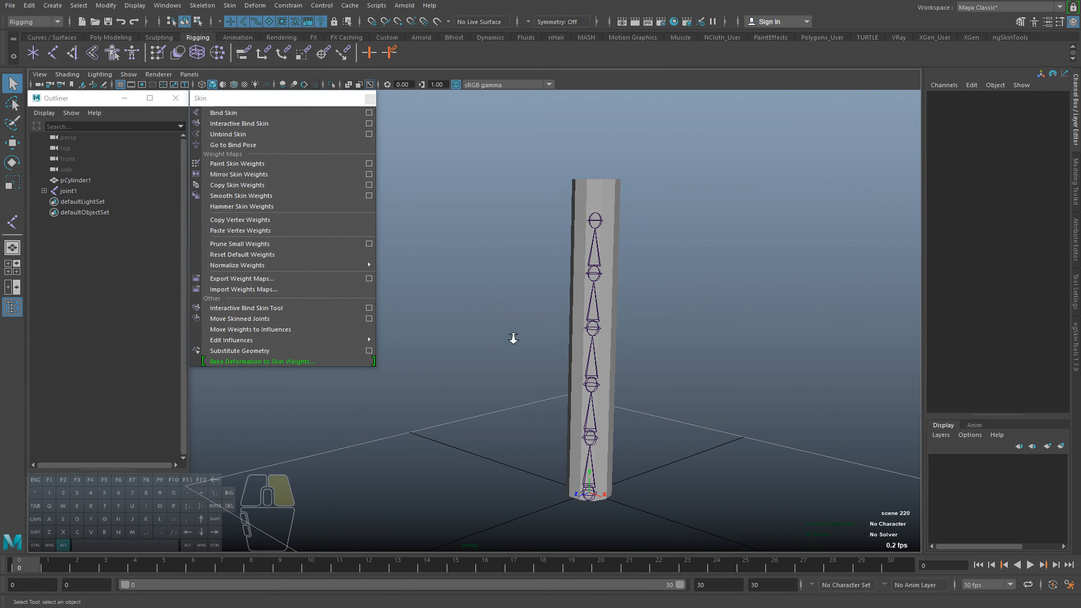
alt+right_drag(513, 339, 511, 338)
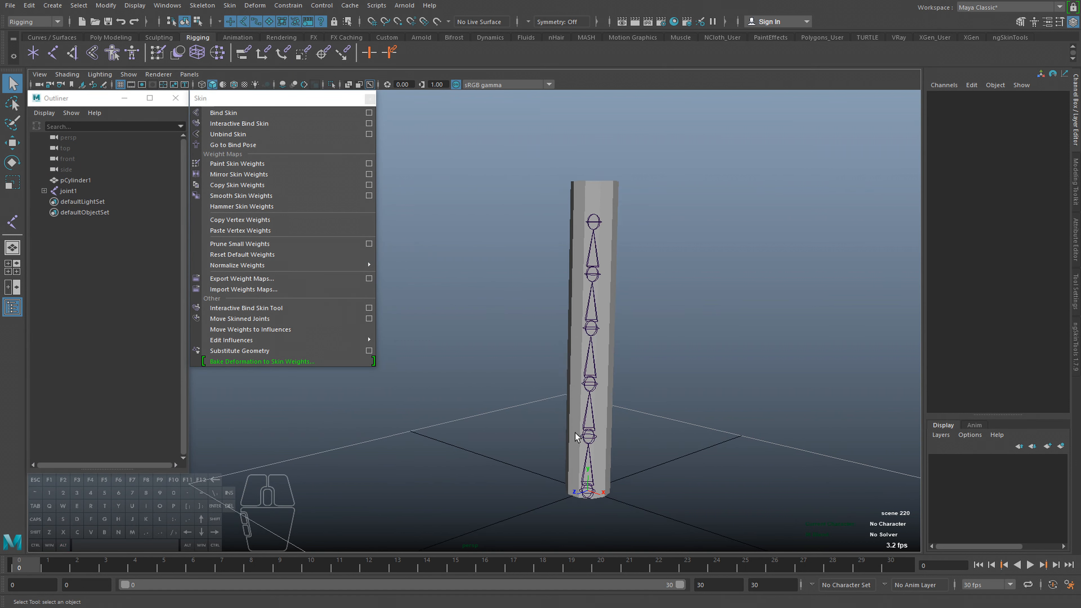
alt+middle_drag(627, 497, 592, 461)
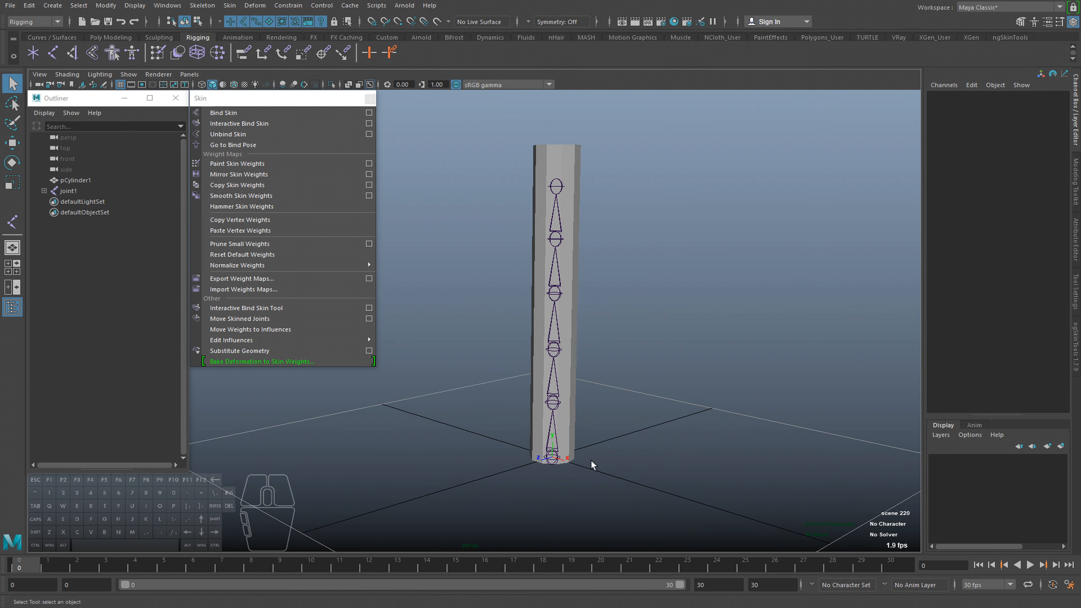
click(556, 448)
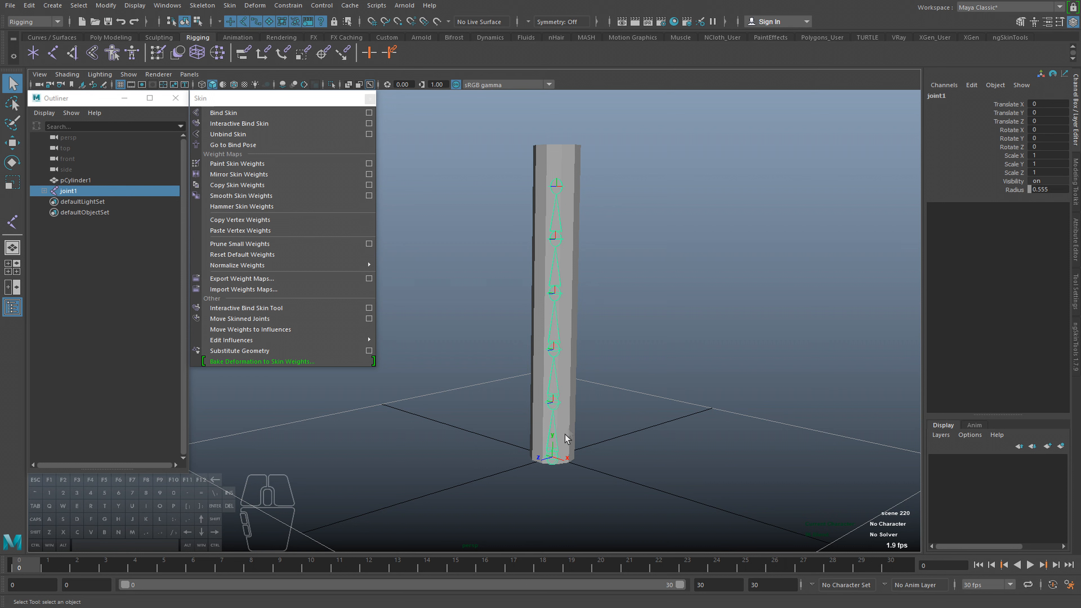
shift+click(572, 382)
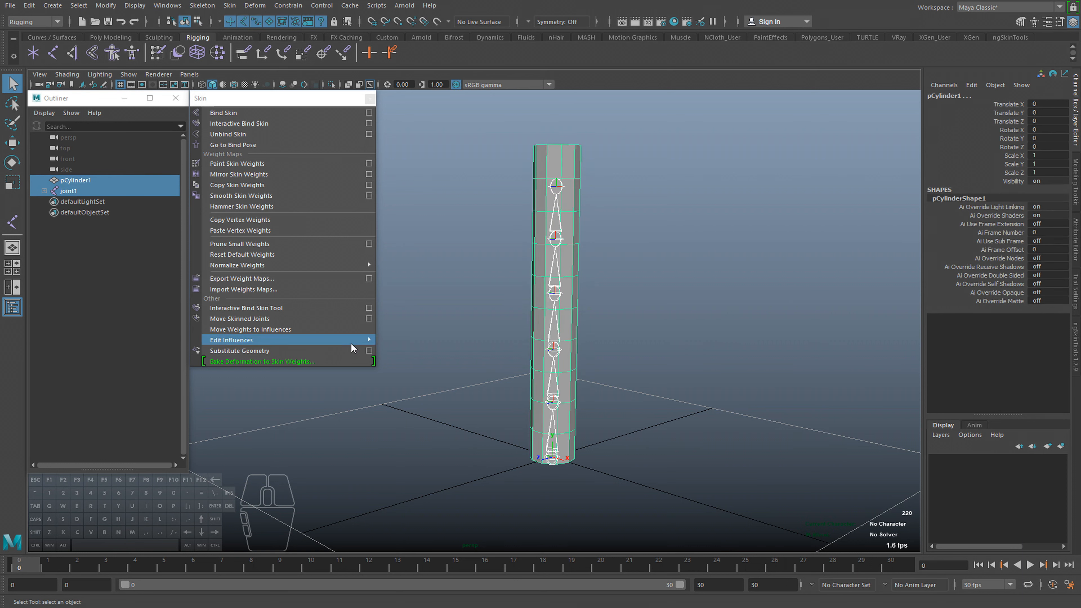
click(228, 113)
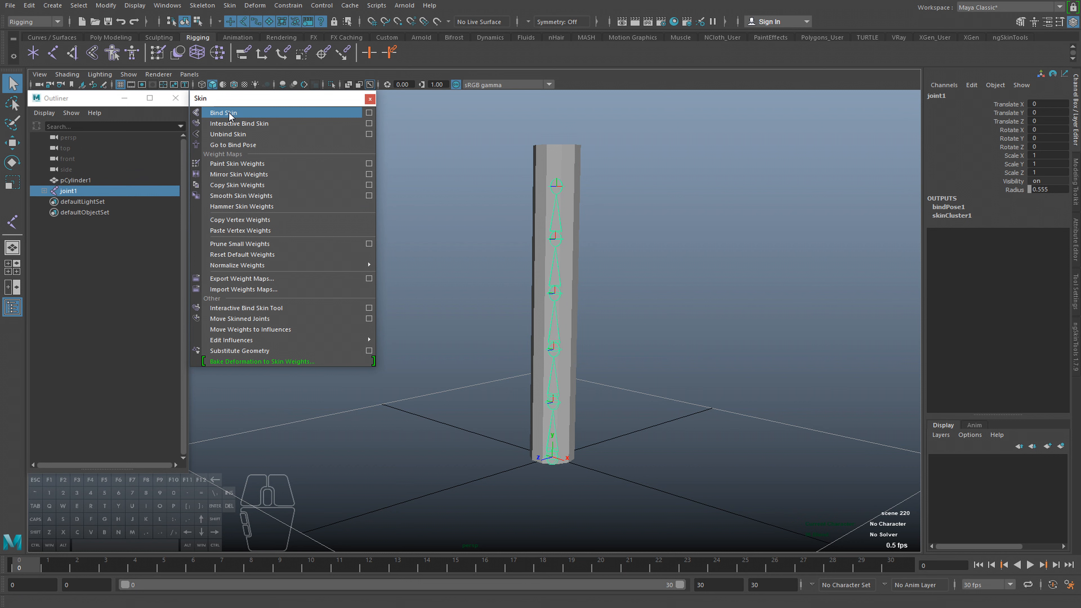
Examine the child joints under the root joint in the Outliner, and close the Outliner.
click(44, 191)
click(51, 201)
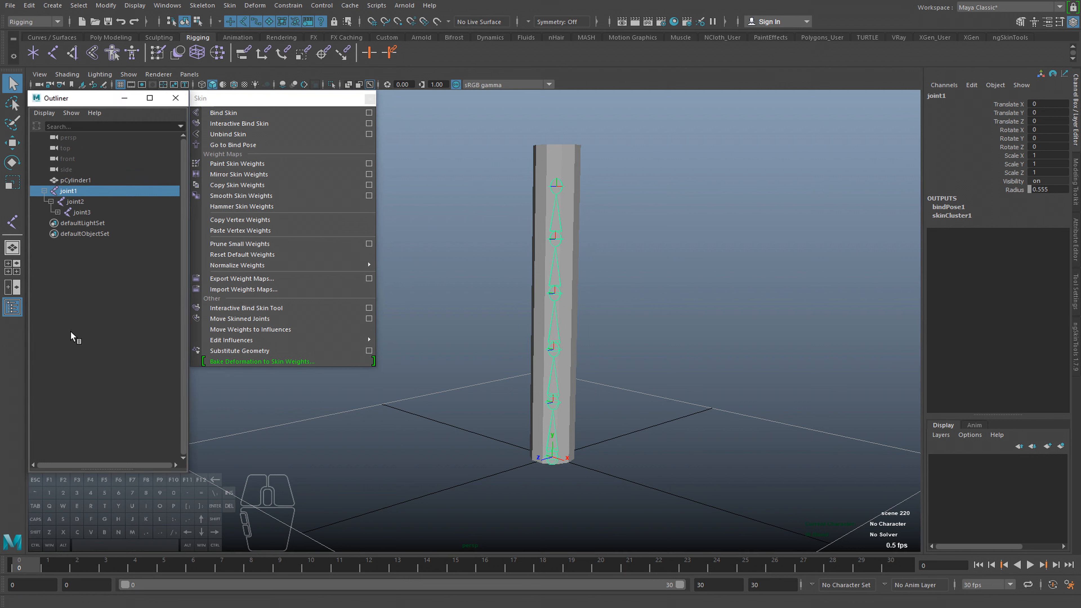
click(175, 98)
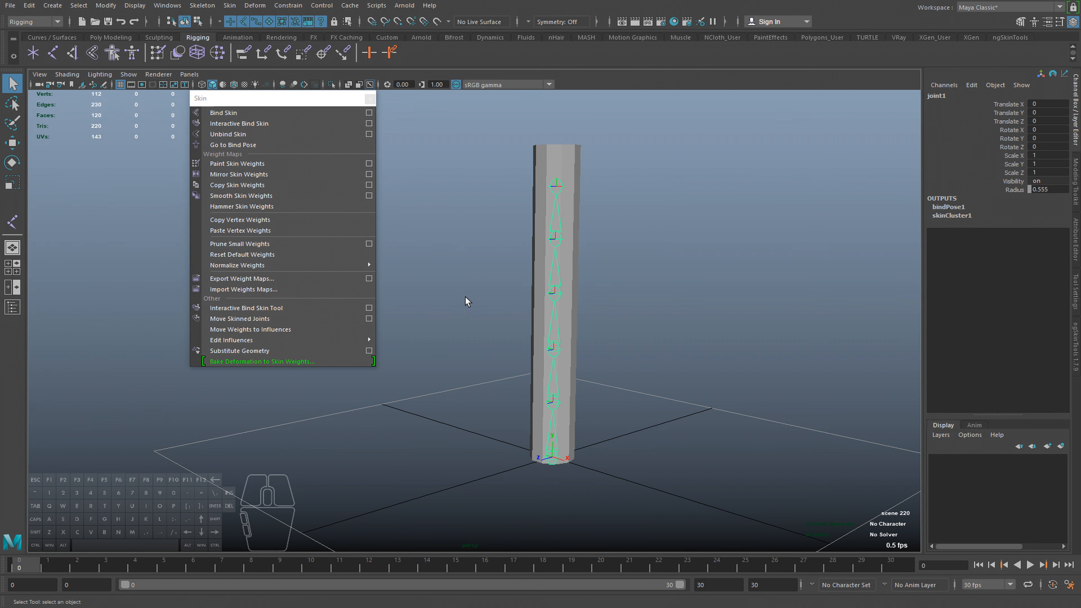
Select the bound cylinder and examine the attributes of its skinCluster1 and tweak1 inputs.
click(572, 160)
alt+drag(615, 234, 638, 241)
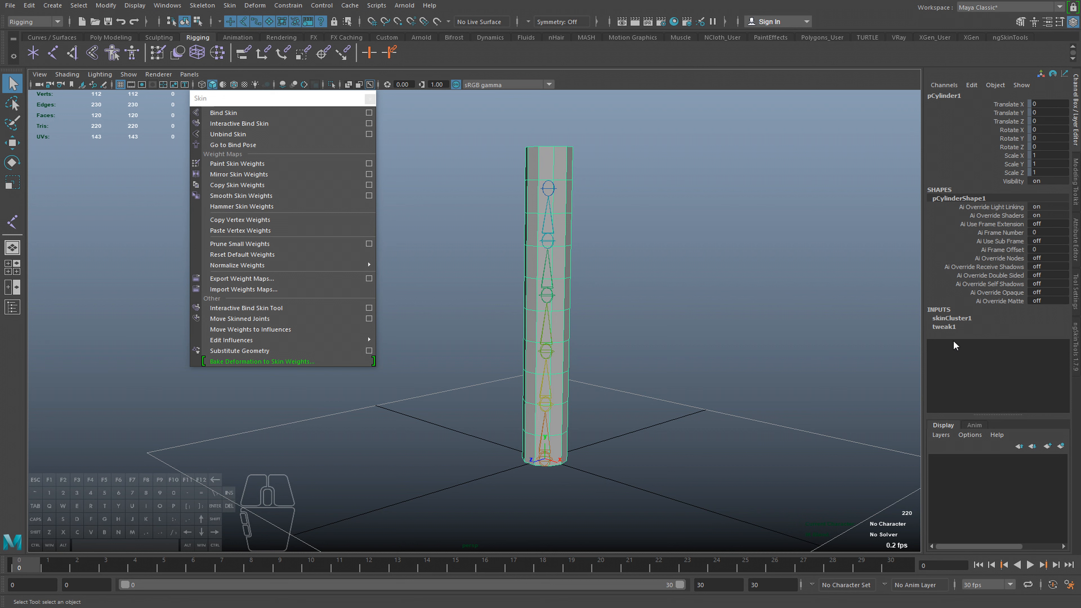
click(965, 319)
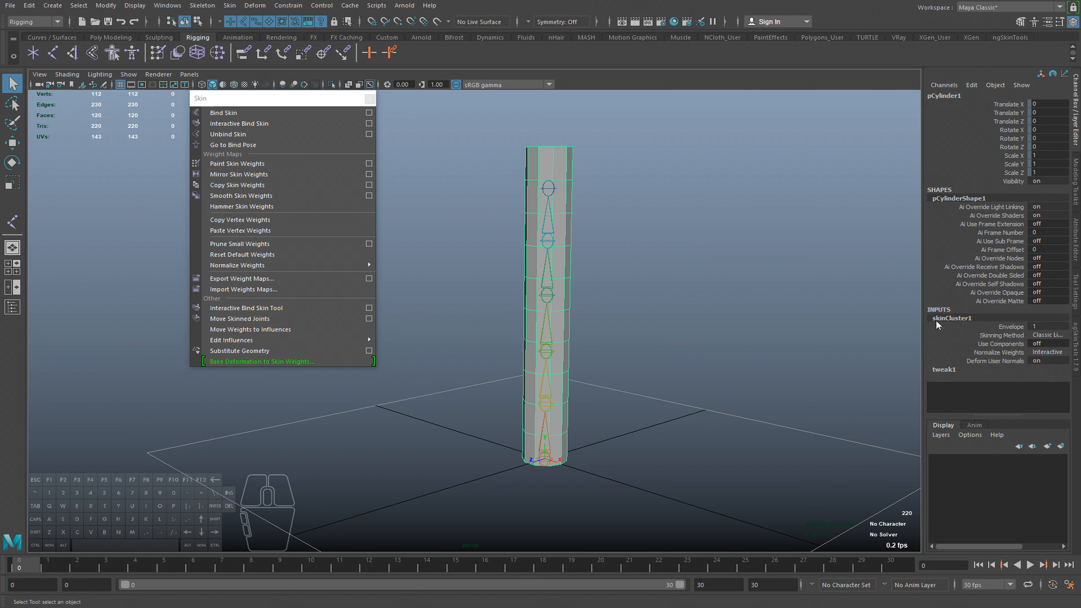
click(943, 369)
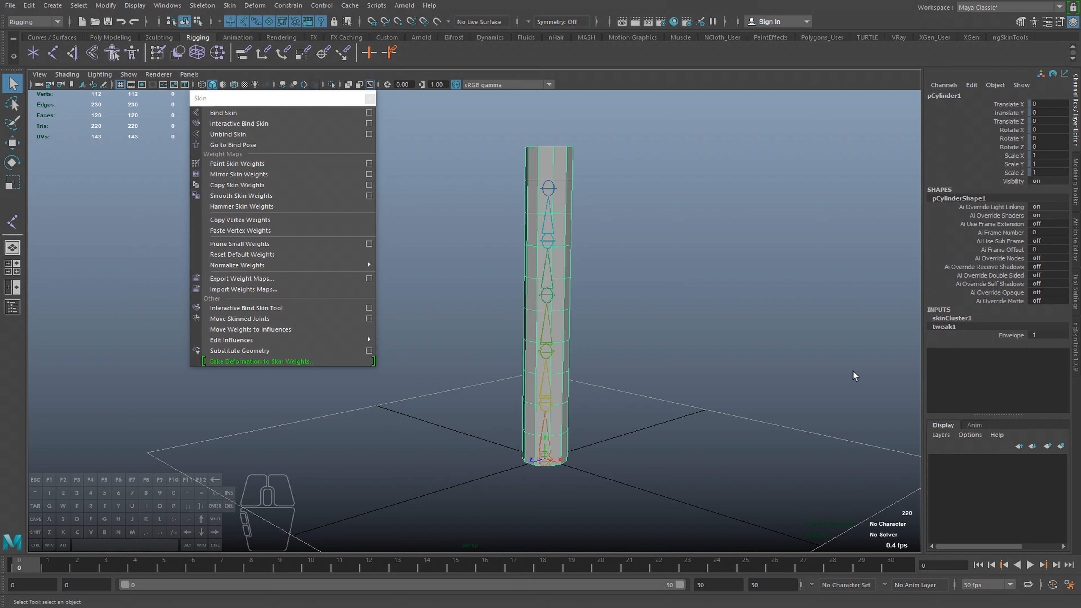
click(963, 318)
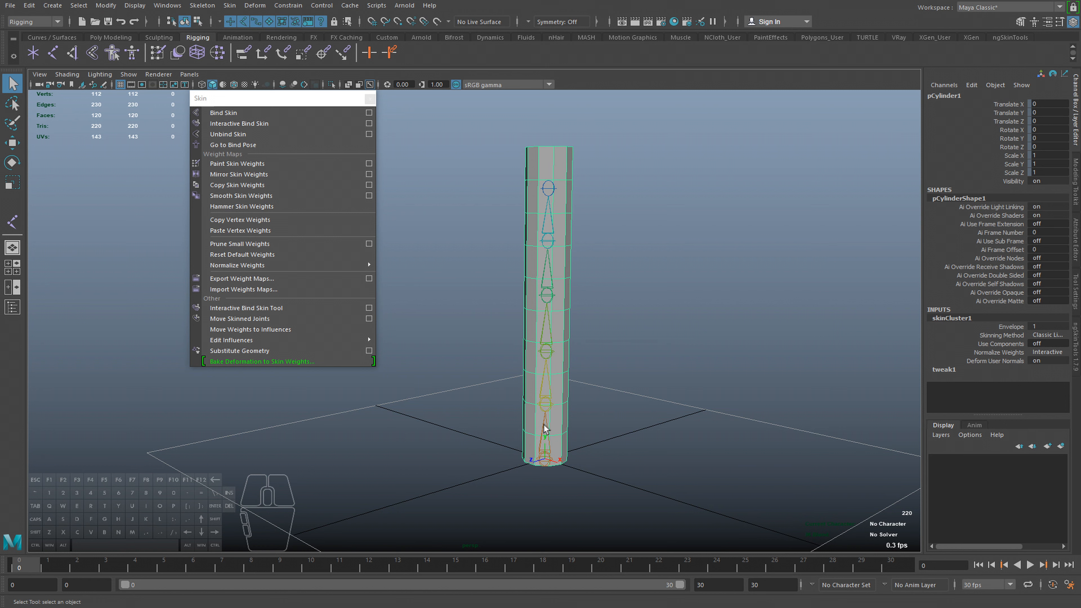
Try moving and rotating the root joint to test whether the cylinder follows it.
click(548, 408)
alt+middle_drag(587, 423, 587, 410)
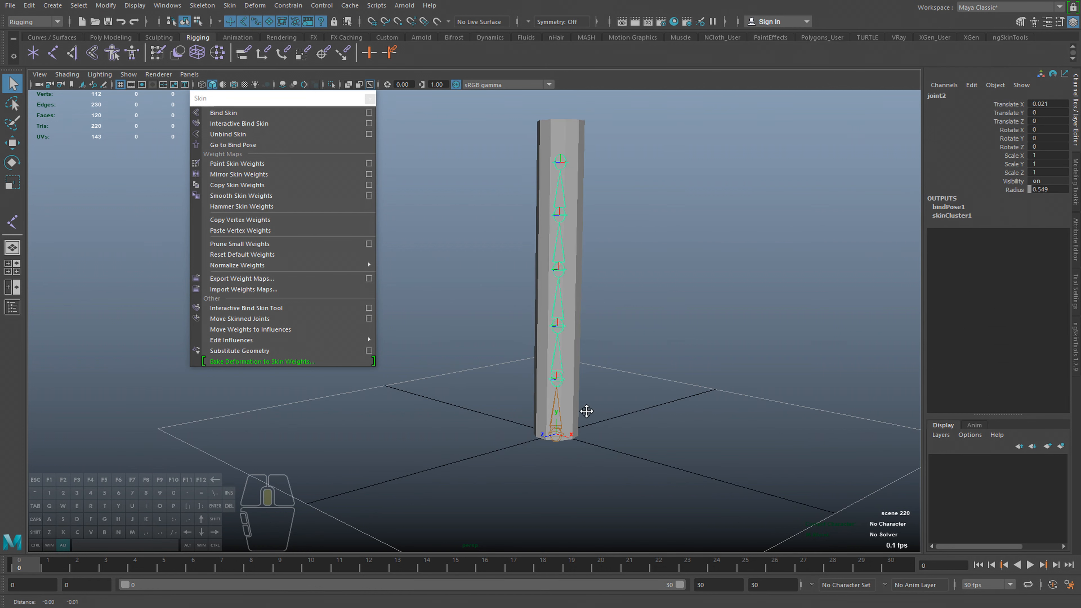
click(559, 428)
key(w)
mouse_move(556, 435)
mouse_down()
mouse_move(528, 418)
mouse_move(495, 450)
mouse_move(568, 446)
mouse_up()
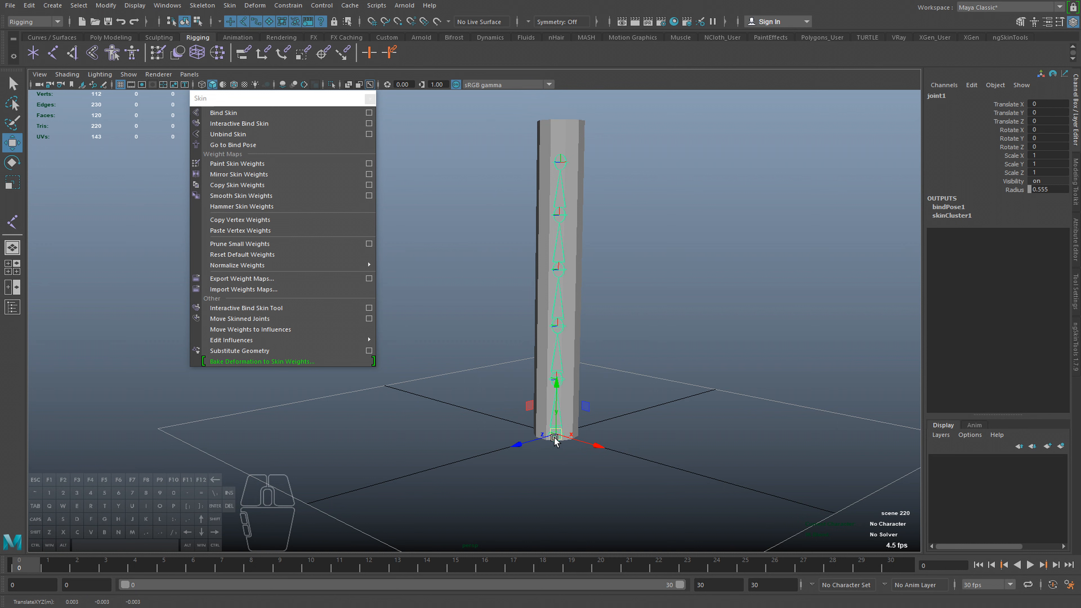
alt+middle_drag(568, 446, 581, 465)
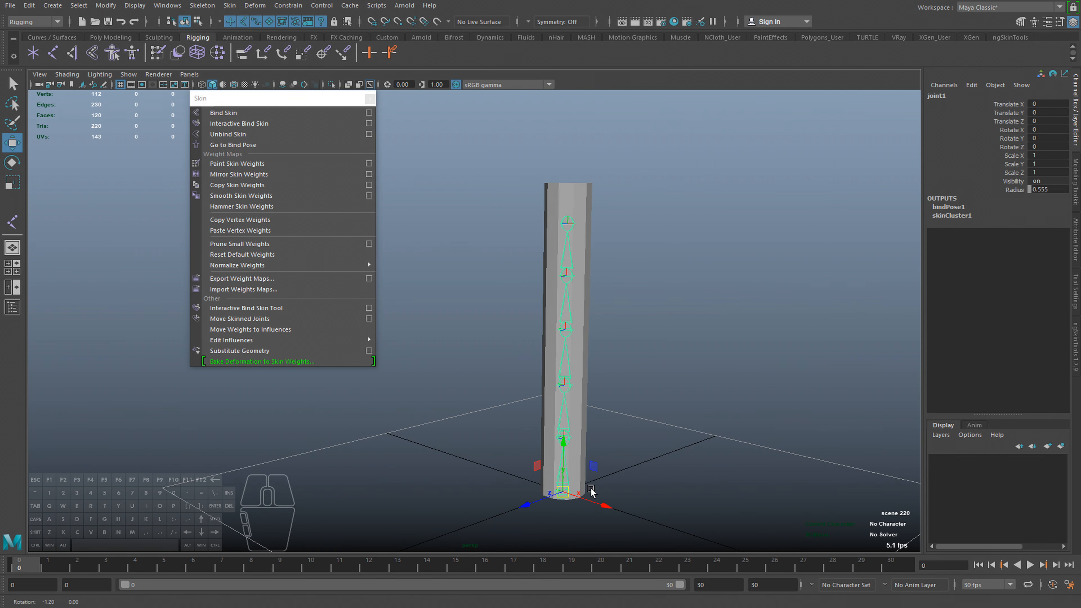
key(e)
mouse_move(589, 436)
mouse_down()
mouse_move(599, 495)
mouse_move(571, 430)
mouse_up()
alt+middle_drag(570, 430, 544, 385)
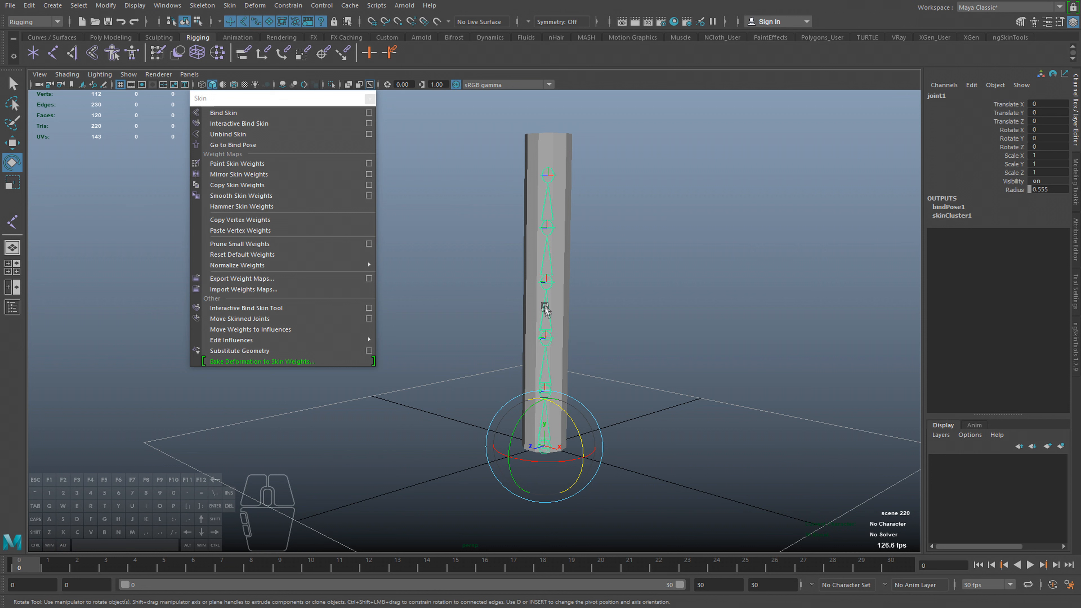
Try bending the cylinder at the second joint with a Z rotation of about -54 degrees, and undo it.
key(q)
click(546, 391)
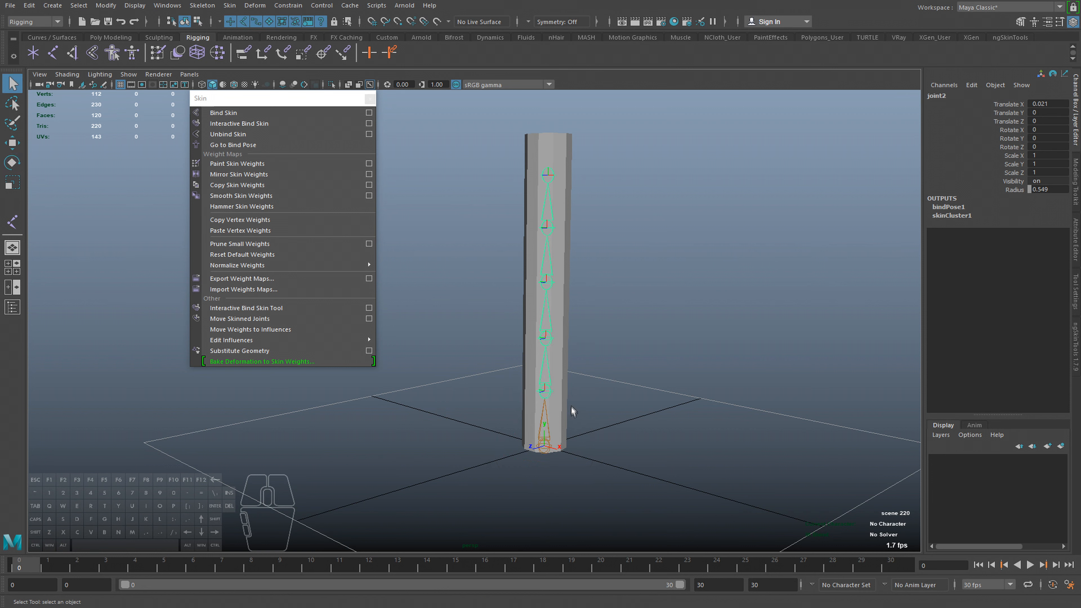
key(e)
mouse_move(571, 379)
mouse_down()
mouse_move(589, 403)
mouse_move(589, 360)
mouse_move(593, 395)
mouse_move(598, 375)
mouse_move(586, 394)
mouse_up()
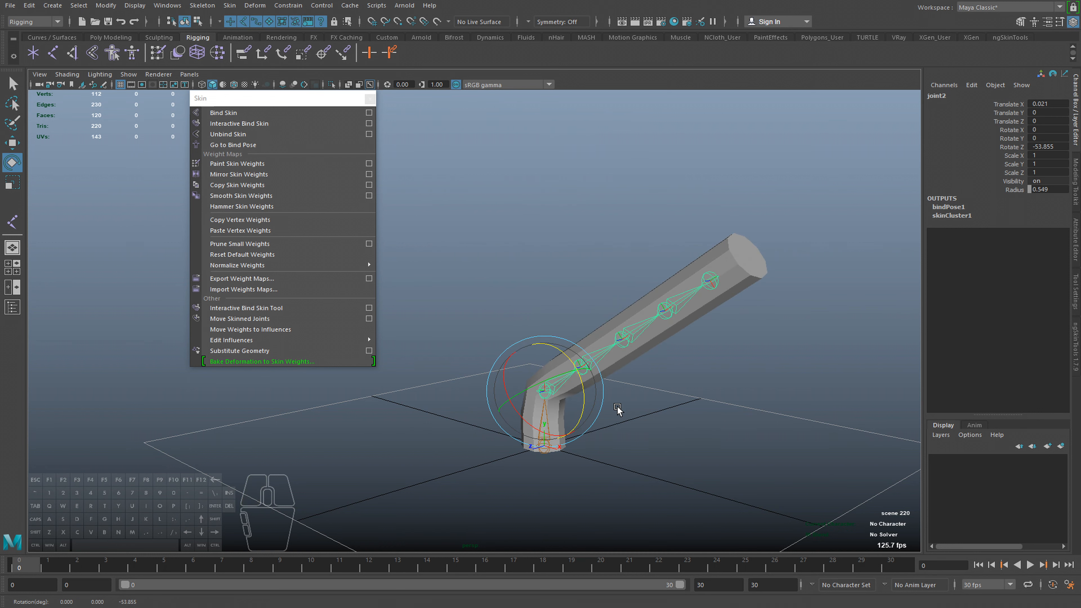
key(ctrl+z)
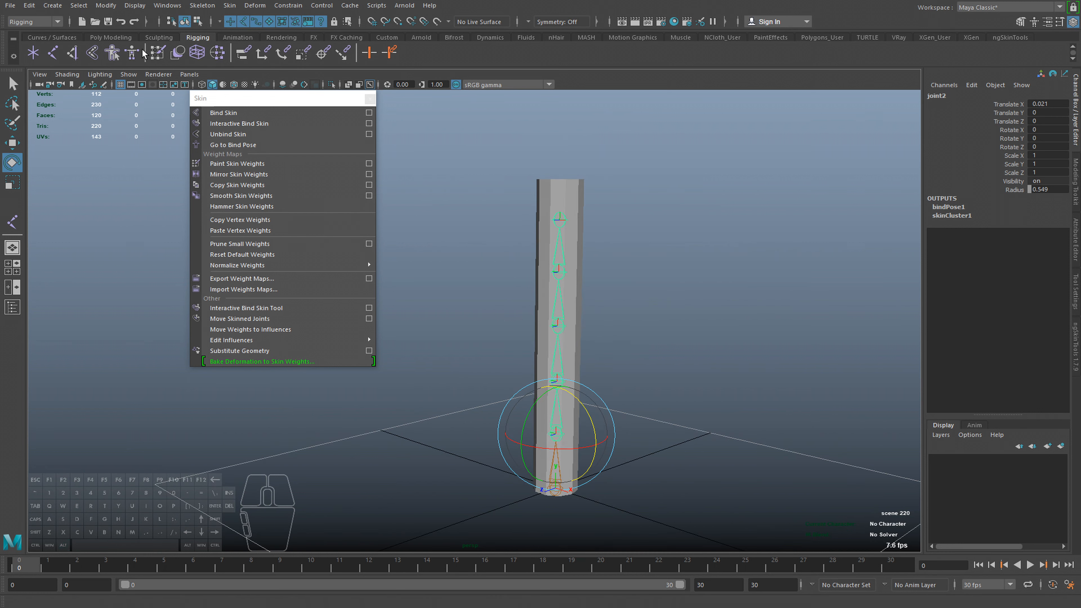
Show the wireframe over the shaded cylinder in the viewport.
click(67, 75)
click(79, 172)
mouse_move(404, 353)
alt+middle_down()
mouse_move(468, 375)
mouse_move(562, 353)
mouse_move(561, 290)
mouse_move(562, 317)
alt+middle_up()
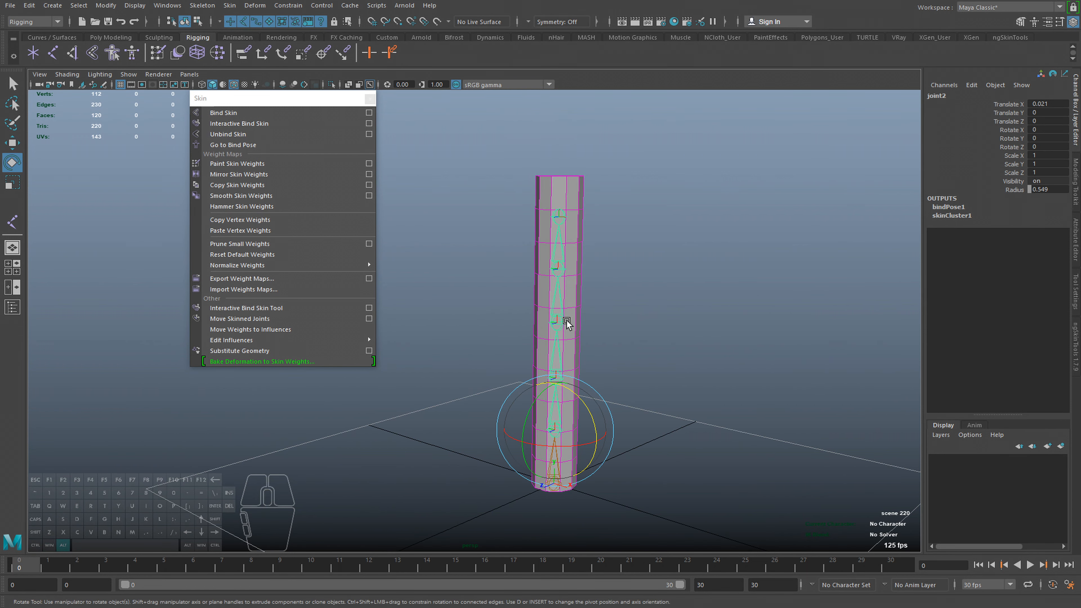
Rotate the second joint about -57 degrees around Z to bend the cylinder near its base.
click(594, 273)
click(553, 453)
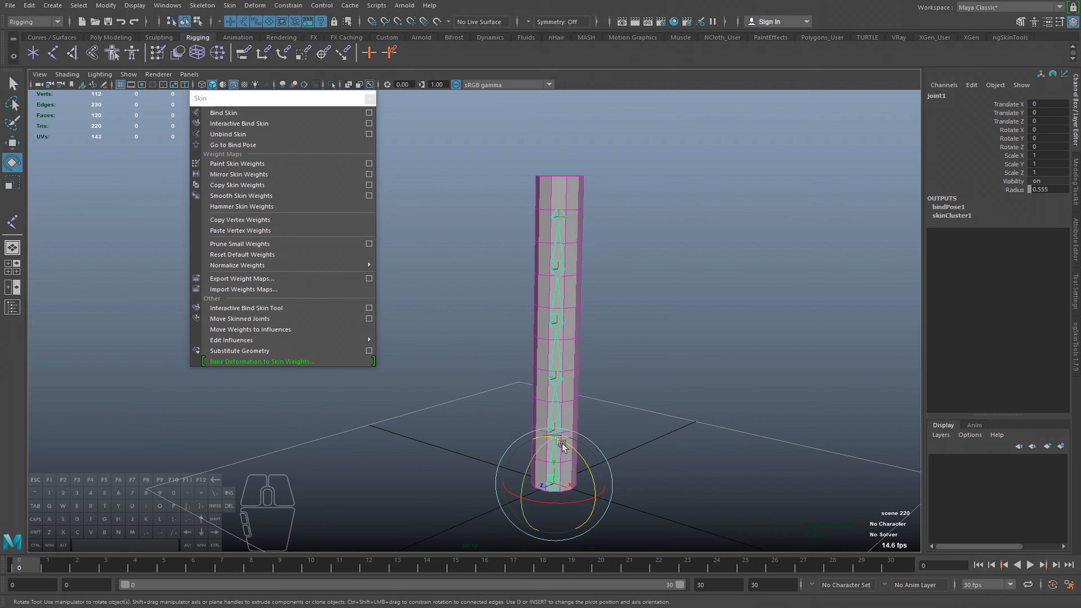
alt+drag(544, 418, 540, 405)
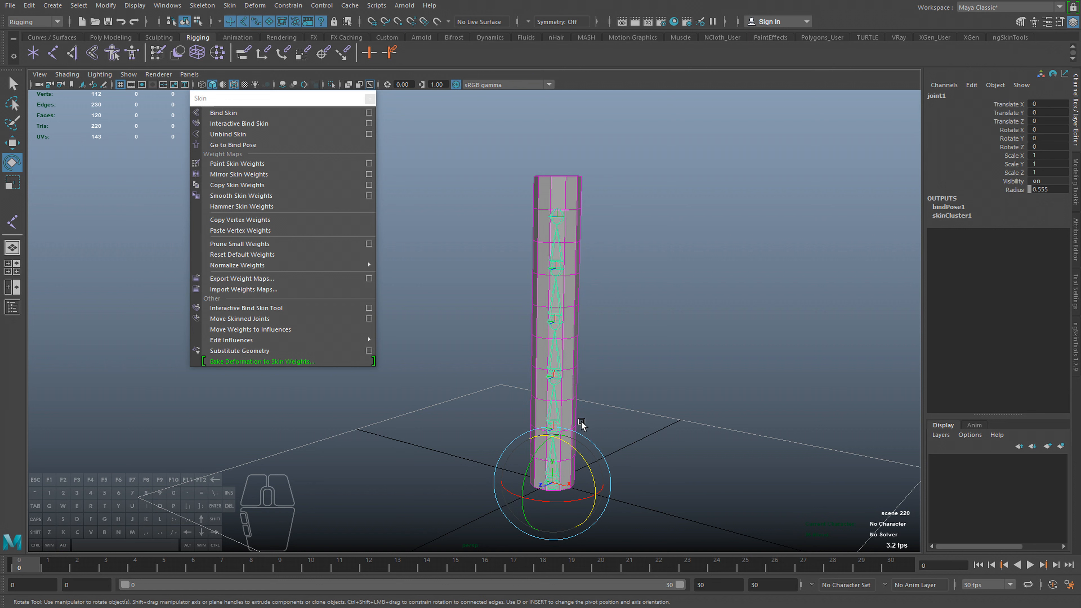
drag(579, 447, 476, 432)
click(556, 421)
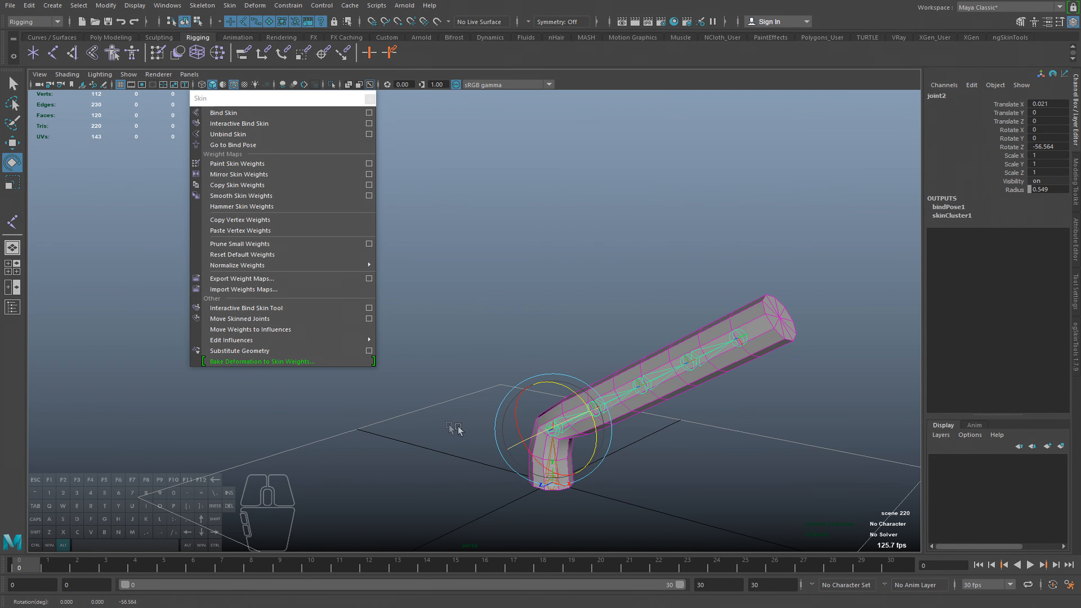
alt+right_drag(459, 430, 524, 428)
alt+middle_drag(524, 428, 511, 397)
alt+right_drag(511, 396, 534, 408)
alt+drag(533, 408, 526, 379)
key(q)
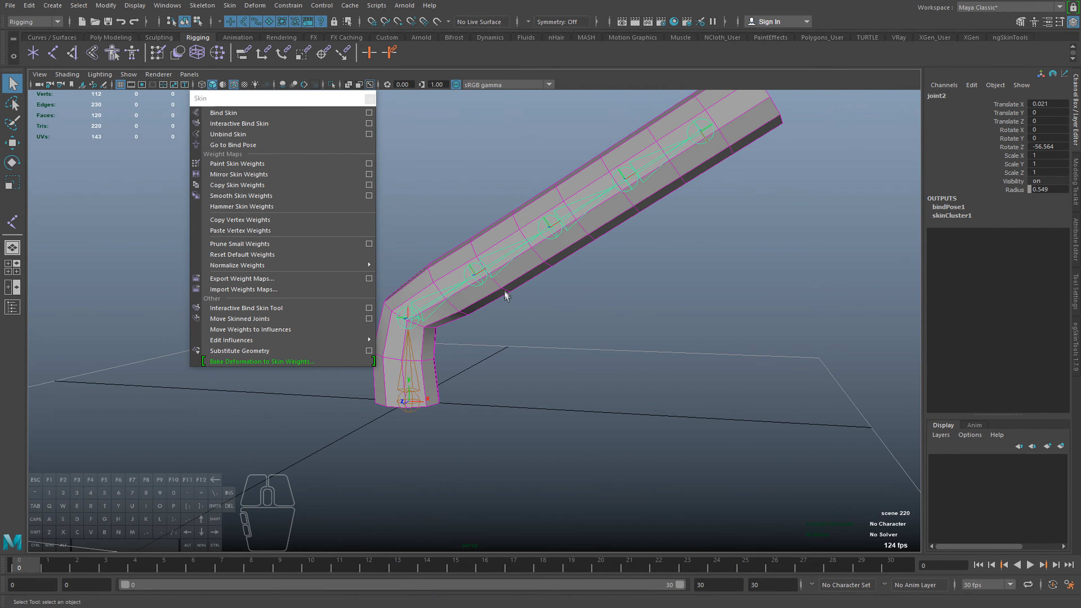
Rotate the third joint around Z to bend the cylinder downward, and the fourth joint to bend it back upward.
click(495, 270)
alt+middle_drag(495, 270, 574, 269)
key(e)
drag(599, 261, 630, 308)
click(660, 302)
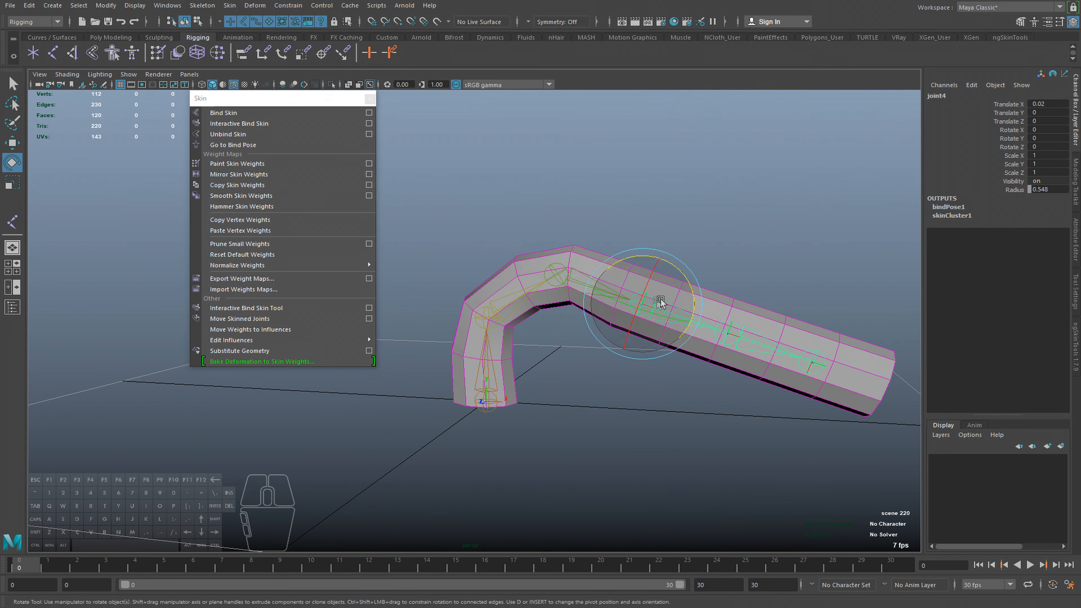
mouse_move(684, 273)
mouse_down()
mouse_move(664, 251)
mouse_move(696, 264)
mouse_up()
Rotate the fifth joint about 50 degrees around Z to bend the cylinder's upper section upright.
click(721, 263)
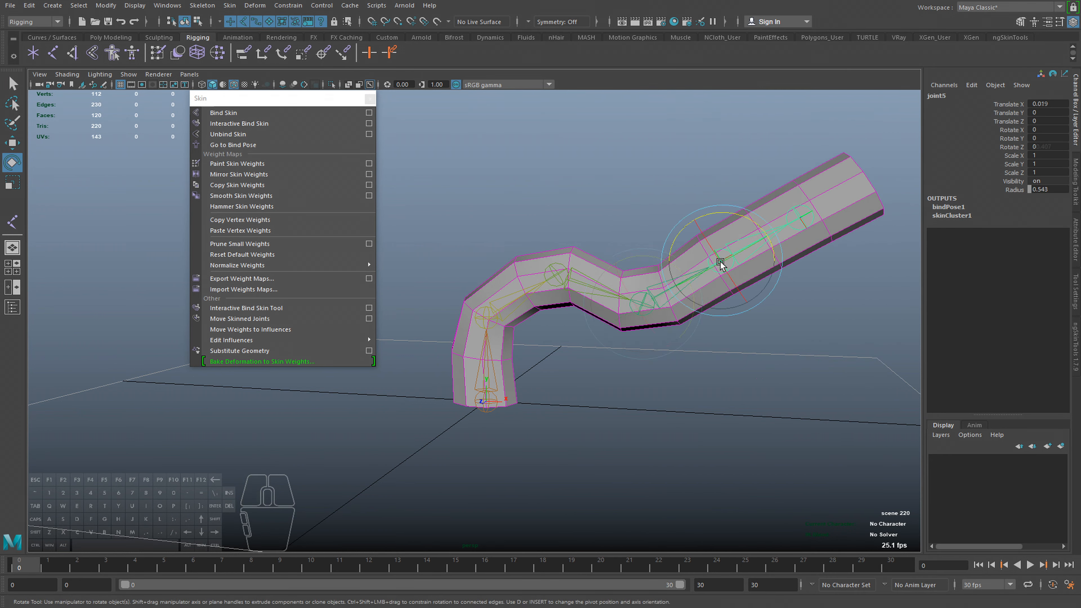
alt+middle_drag(720, 263, 636, 312)
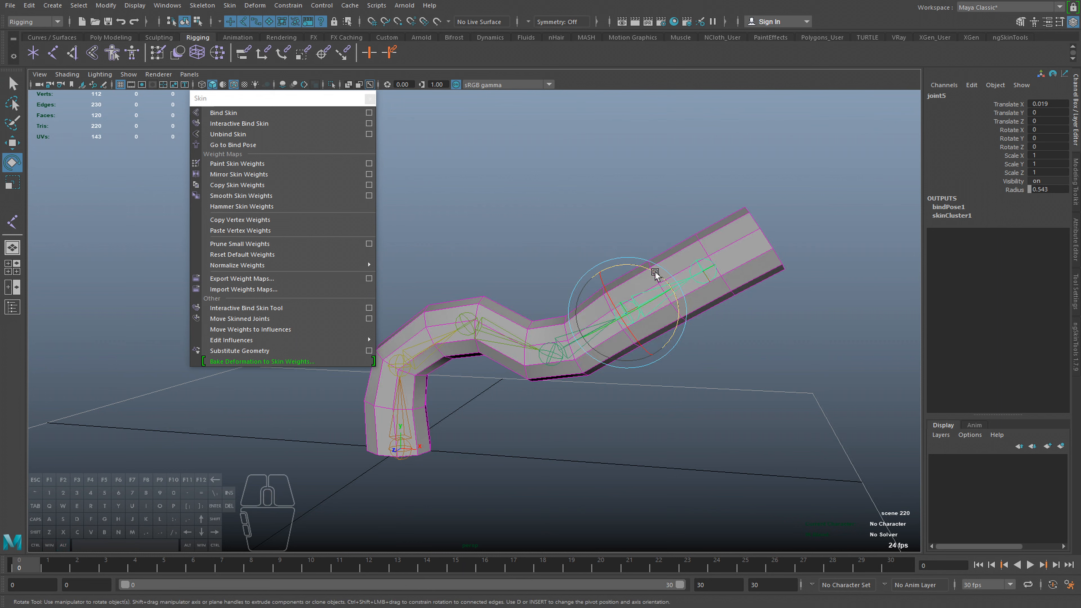
drag(655, 275, 611, 267)
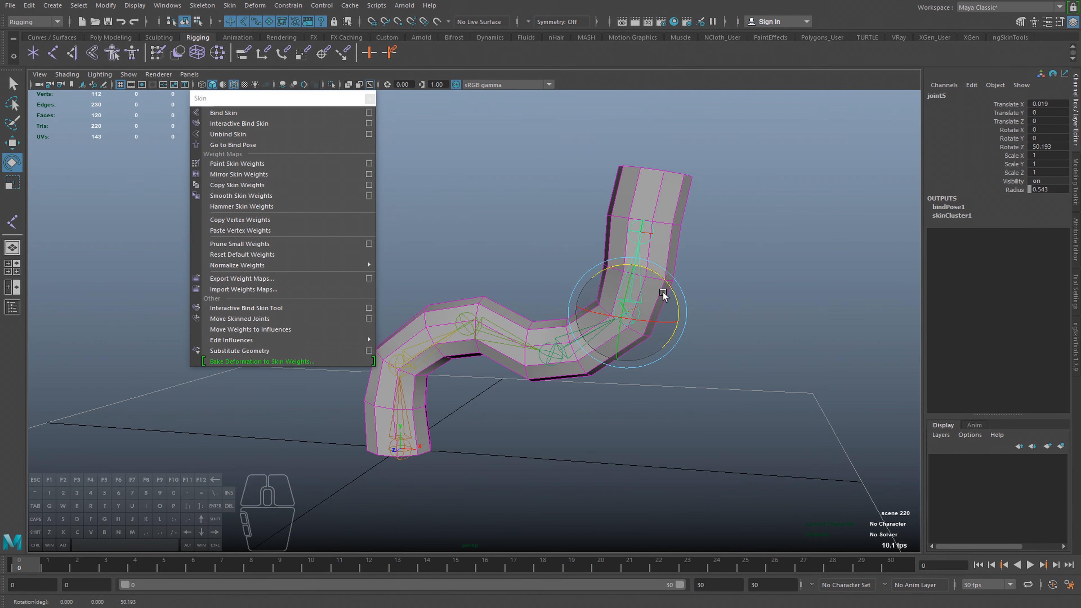
drag(664, 295, 654, 280)
alt+right_drag(655, 281, 667, 383)
alt+drag(635, 361, 641, 324)
Rotate the end joint about 28 degrees around Z to tilt the cylinder's tip.
click(606, 239)
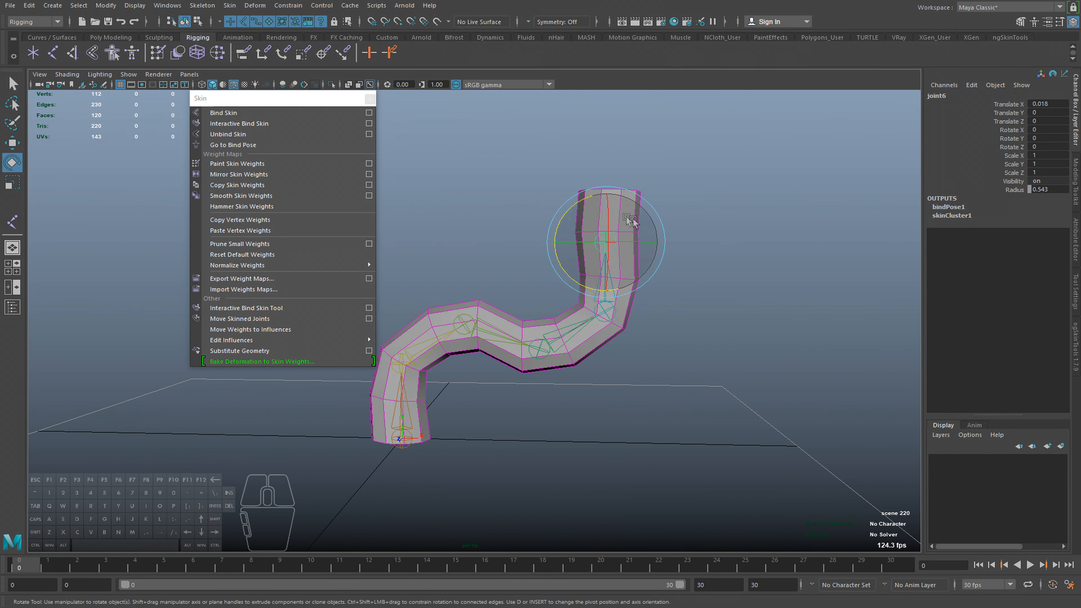
drag(579, 202, 572, 209)
alt+drag(596, 333, 534, 362)
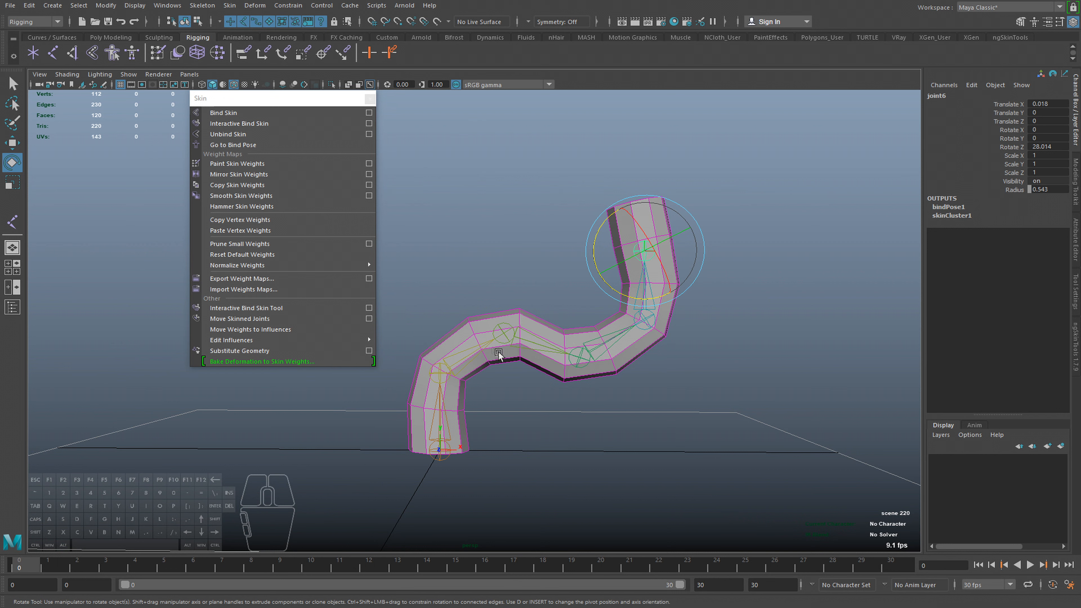
drag(641, 278, 642, 301)
Rotate the fourth joint to about 56, -41 and 50 degrees in X, Y and Z to twist the upper cylinder sideways.
click(581, 353)
alt+drag(562, 350, 488, 391)
key(q)
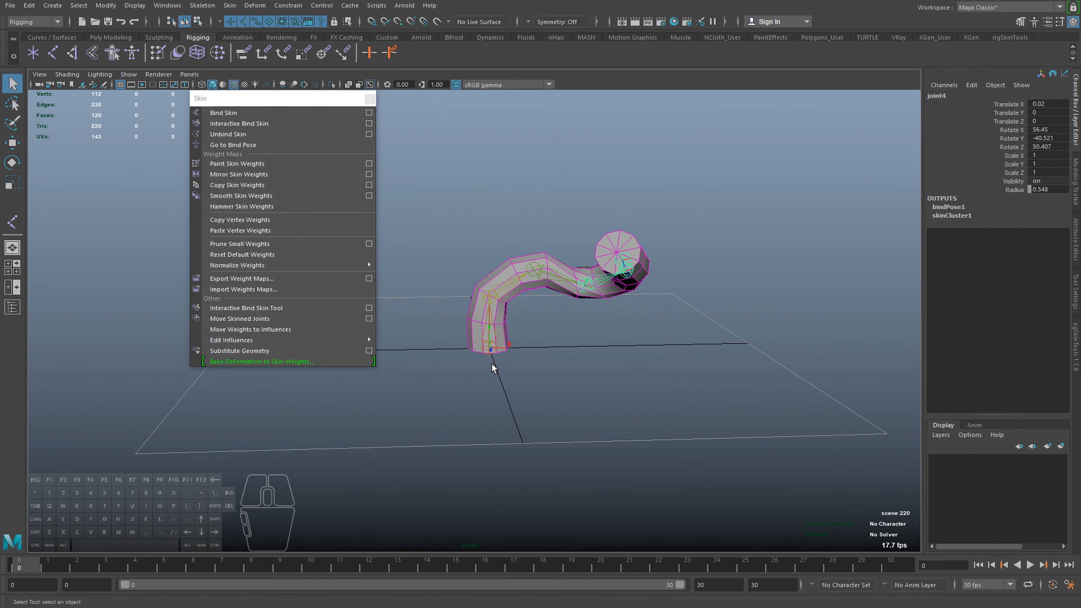
Select the root joint at the base of the bent cylinder.
click(490, 345)
alt+drag(490, 346, 492, 382)
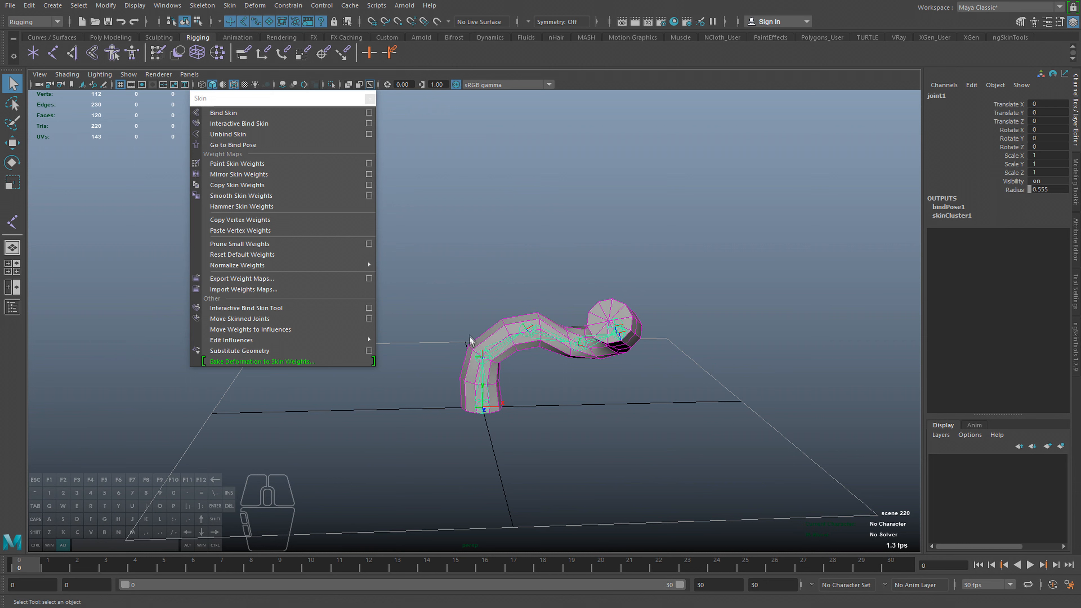
alt+right_drag(499, 358, 517, 387)
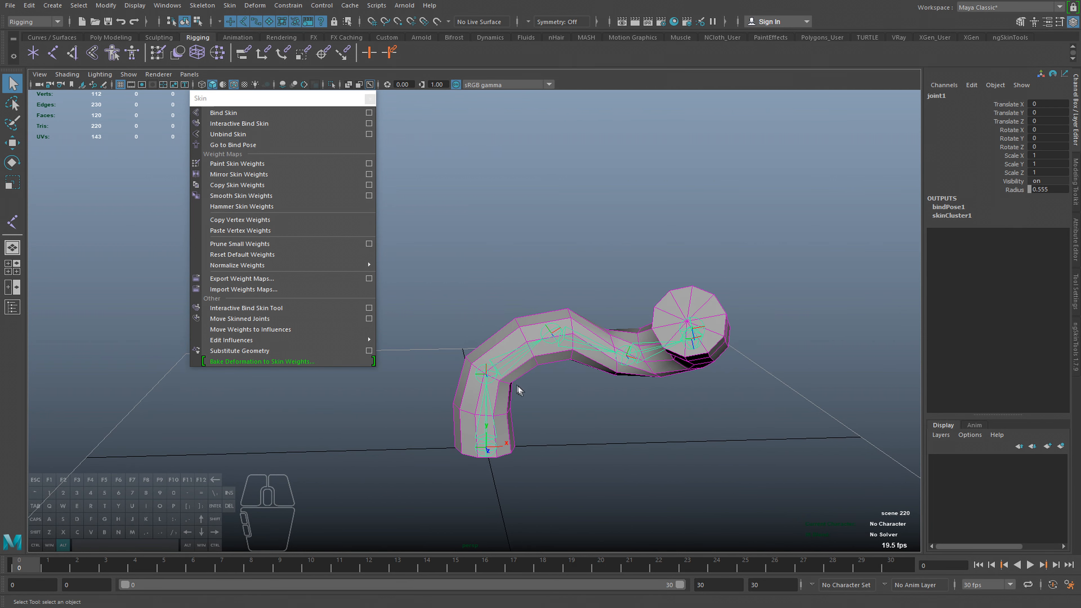
Set the fourth joint's Translate X, Y, Z and Rotate X, Y, Z values to 0.
alt+middle_drag(536, 431, 519, 375)
click(518, 357)
click(473, 363)
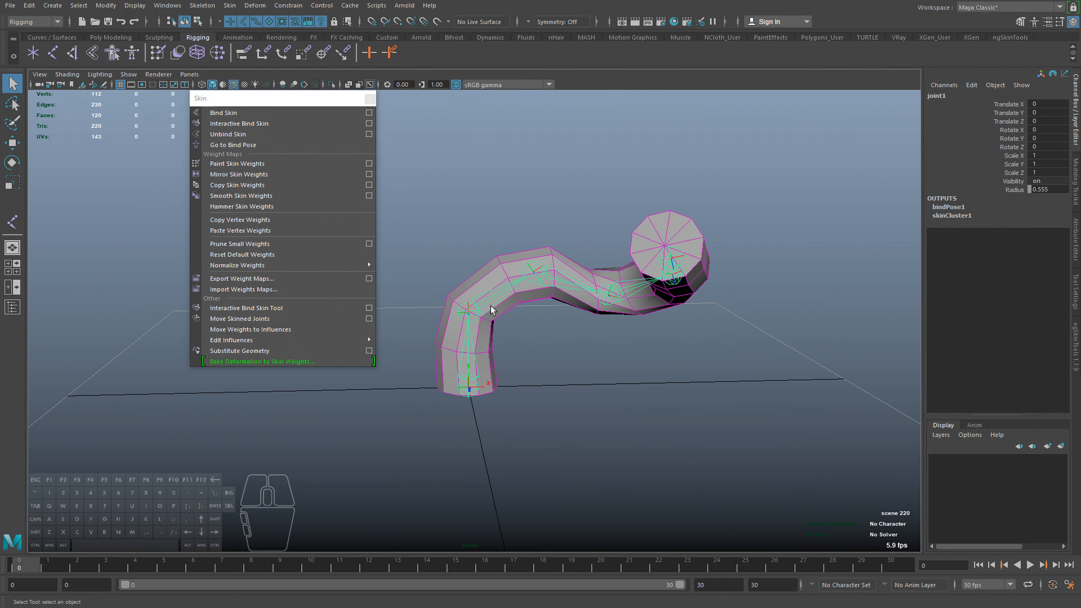
click(634, 294)
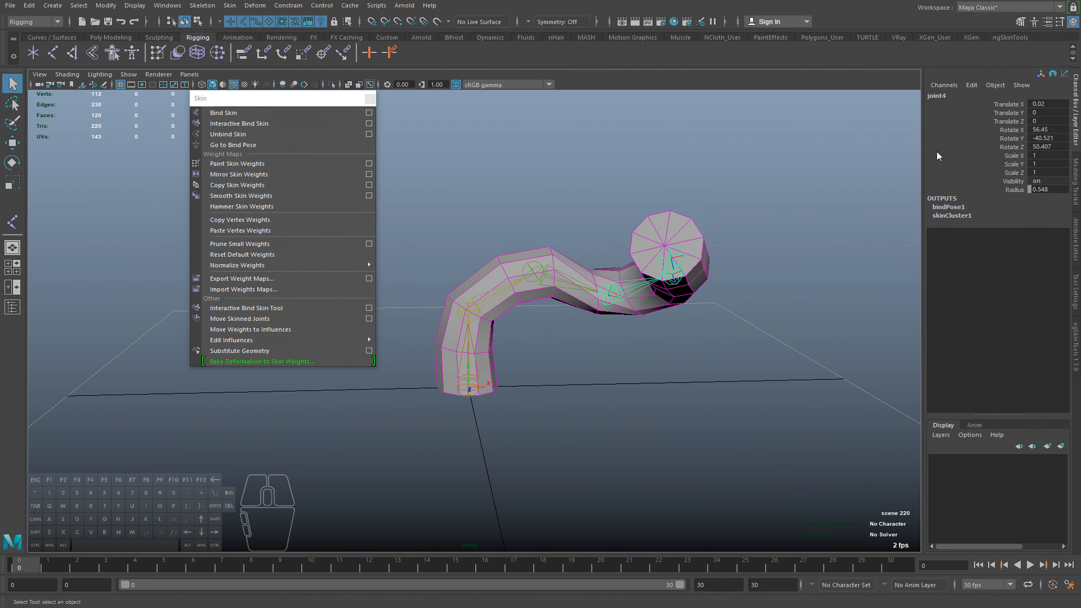
drag(1053, 102, 1040, 158)
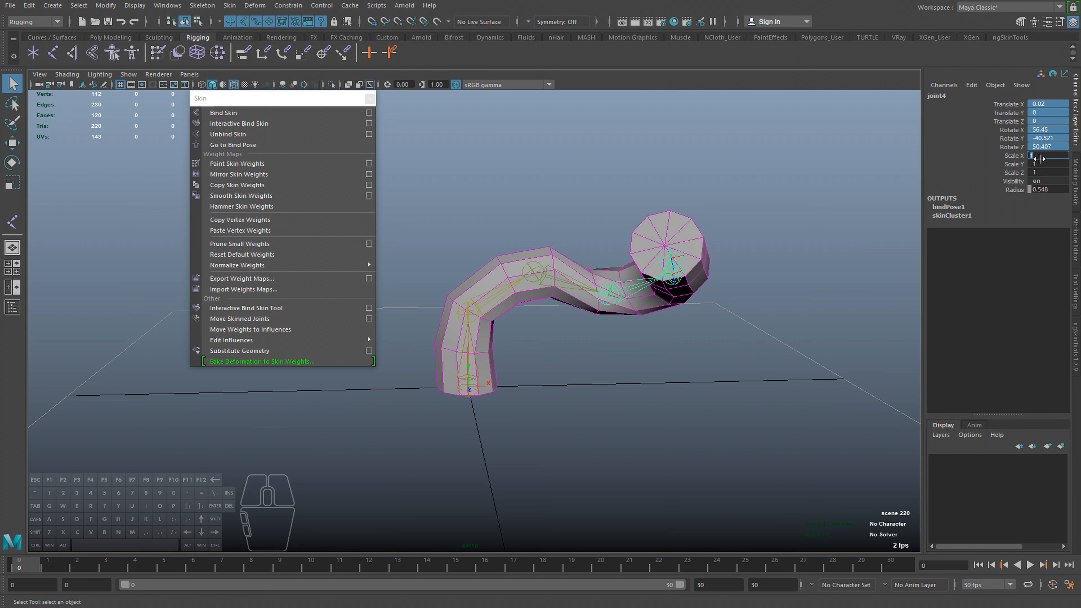
click(1054, 147)
text(0)
key(Return)
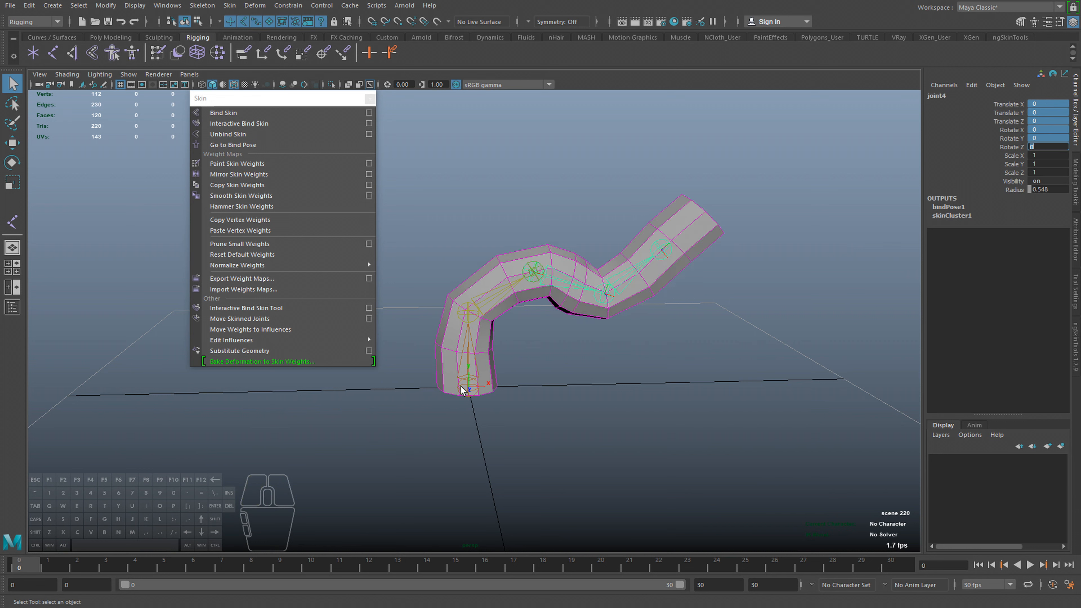
Undo the zeroing of the fourth joint's translation and rotation values.
alt+drag(474, 385, 514, 350)
key(w)
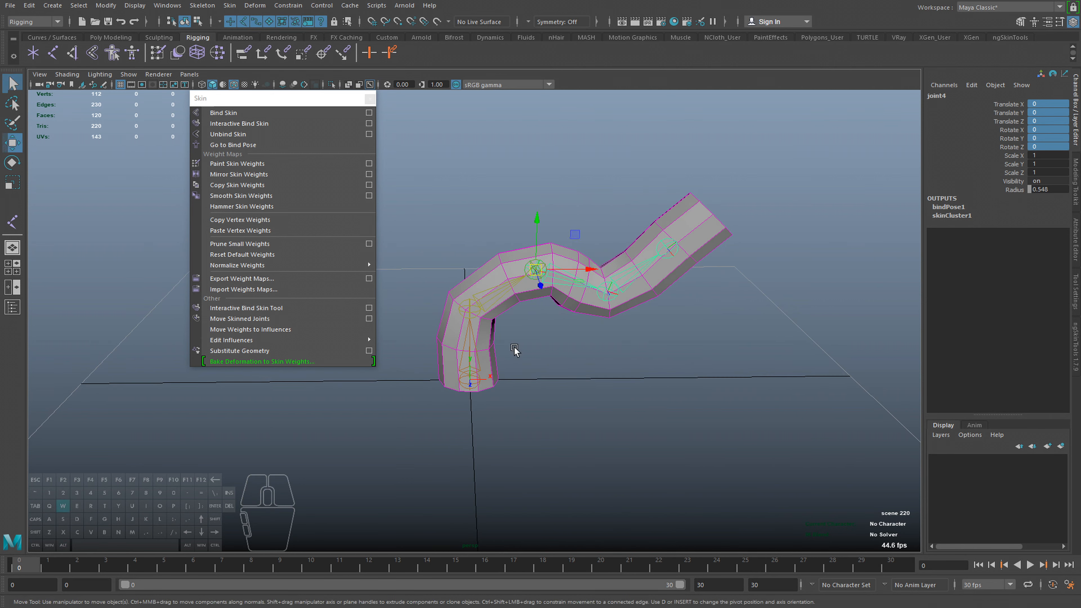
middle_drag(530, 357, 547, 378)
key(ctrl+z)
key(ctrl+z)
key(ctrl+z)
key(ctrl+z)
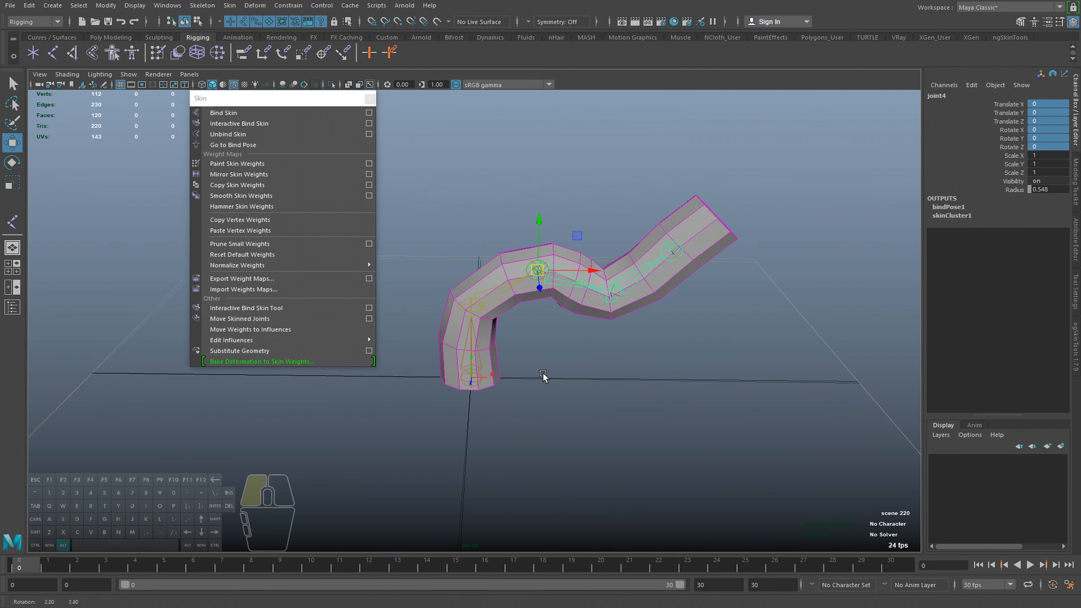
alt+drag(579, 343, 590, 337)
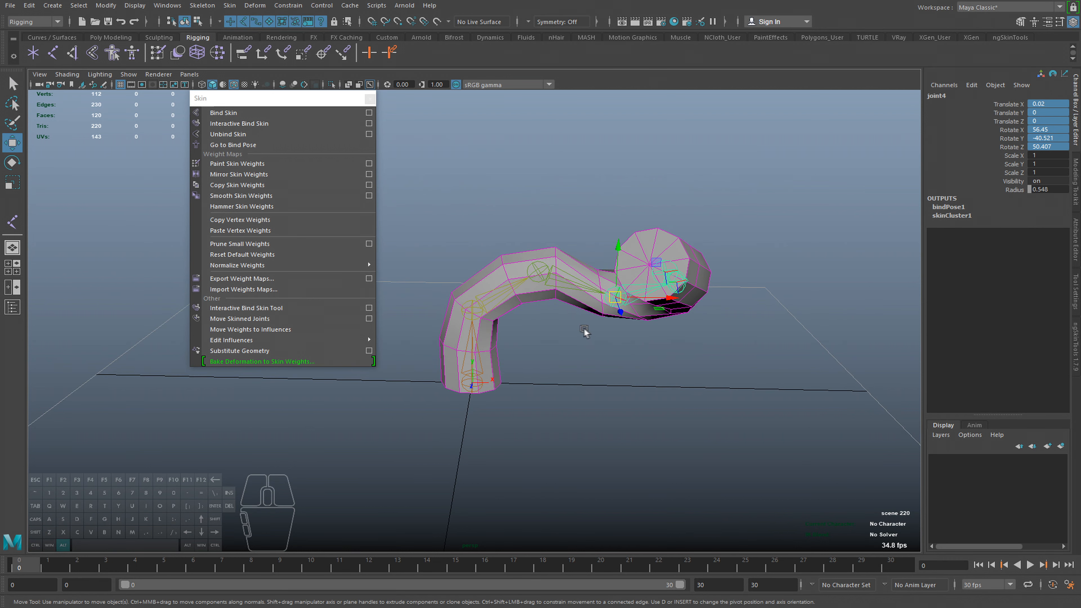
Show the Outliner and select the entire joint hierarchy from the root joint down.
click(501, 376)
click(476, 375)
mouse_move(541, 349)
right_down()
mouse_move(543, 447)
mouse_move(540, 349)
right_up()
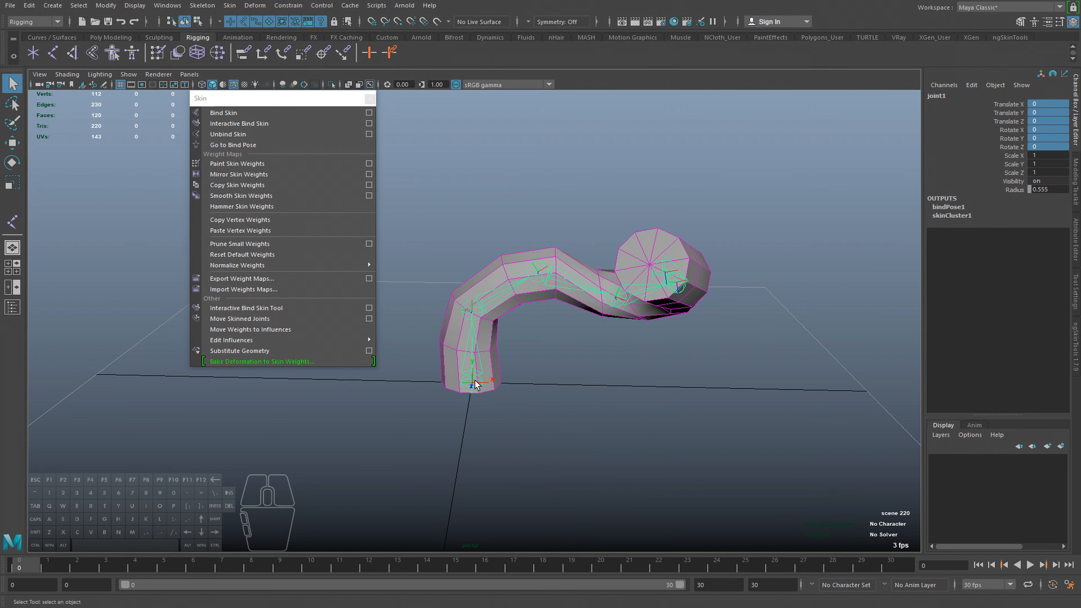
alt+middle_drag(476, 381, 489, 382)
key(o)
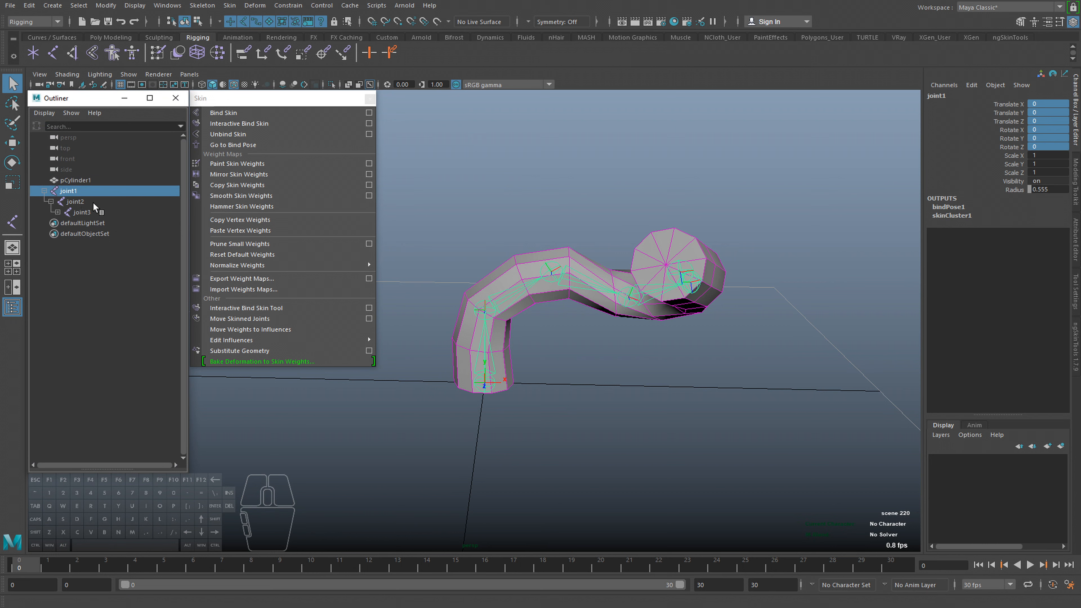
mouse_move(243, 266)
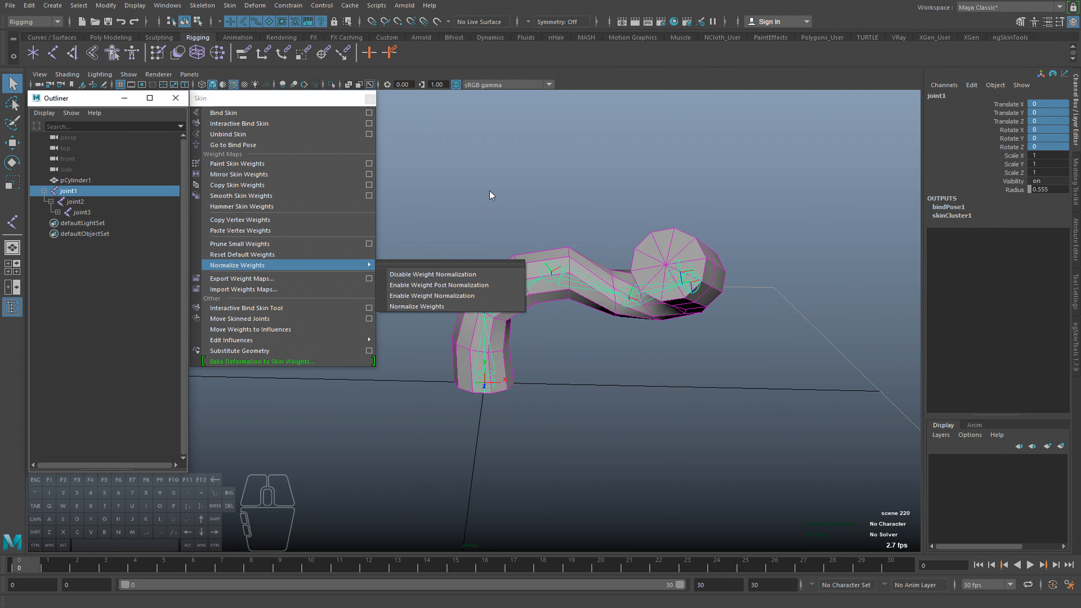
right_click(503, 163)
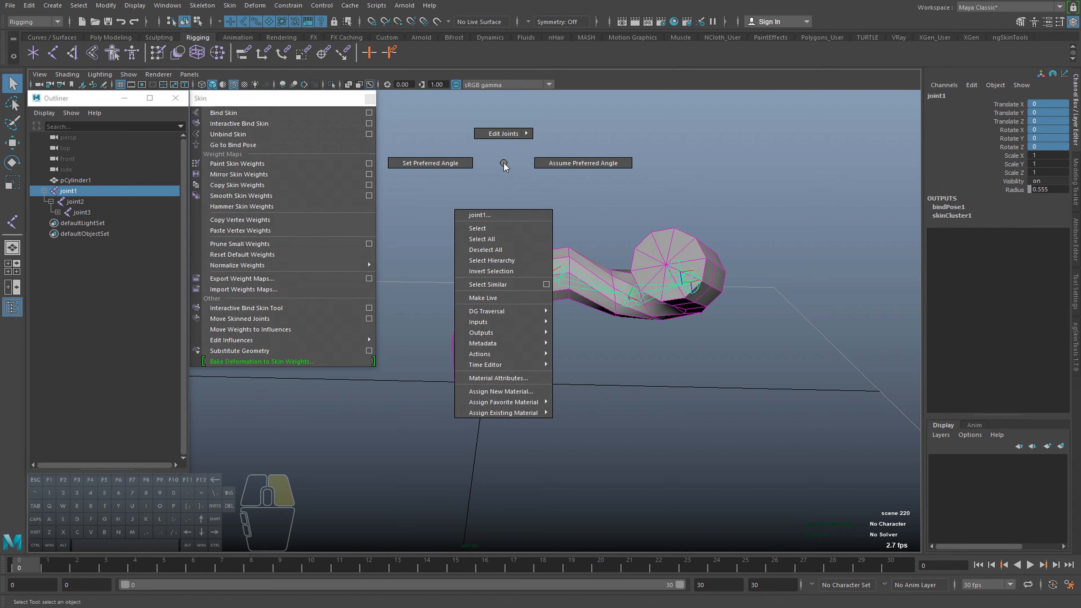
click(502, 260)
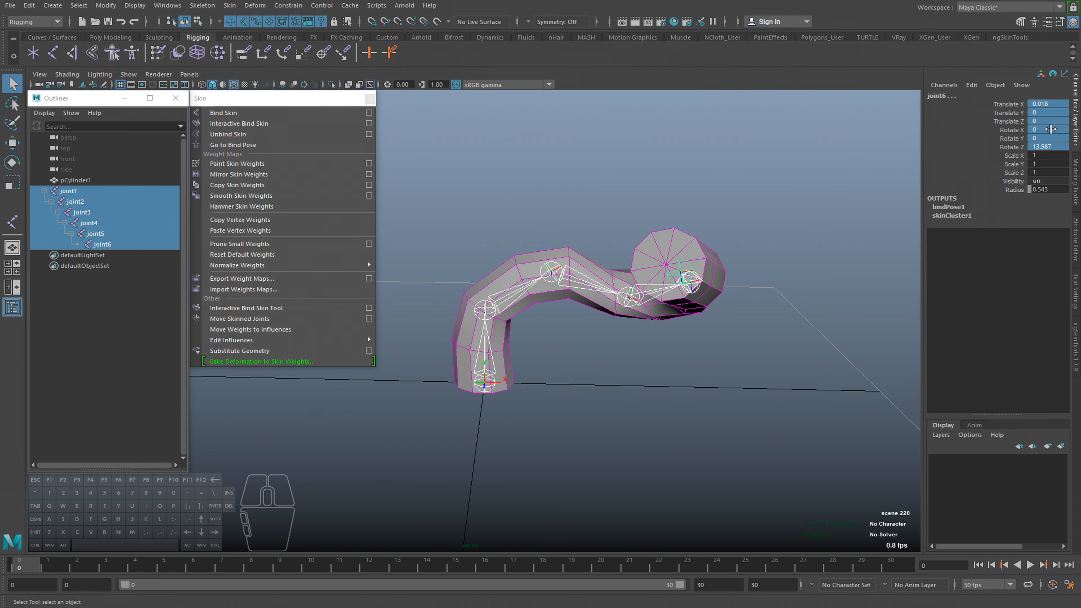
Set Rotate X, Y and Z of all six selected joints to 0 to straighten the cylinder.
drag(1051, 129, 1052, 149)
key(Return)
alt+middle_drag(720, 217, 804, 221)
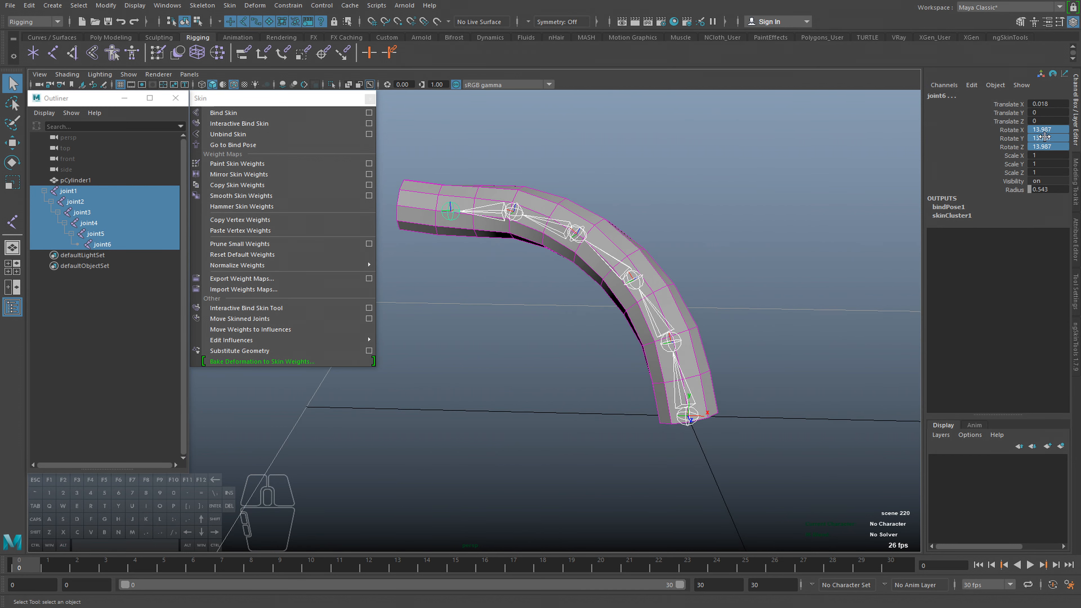
drag(1046, 130, 1046, 150)
text(0)
key(Return)
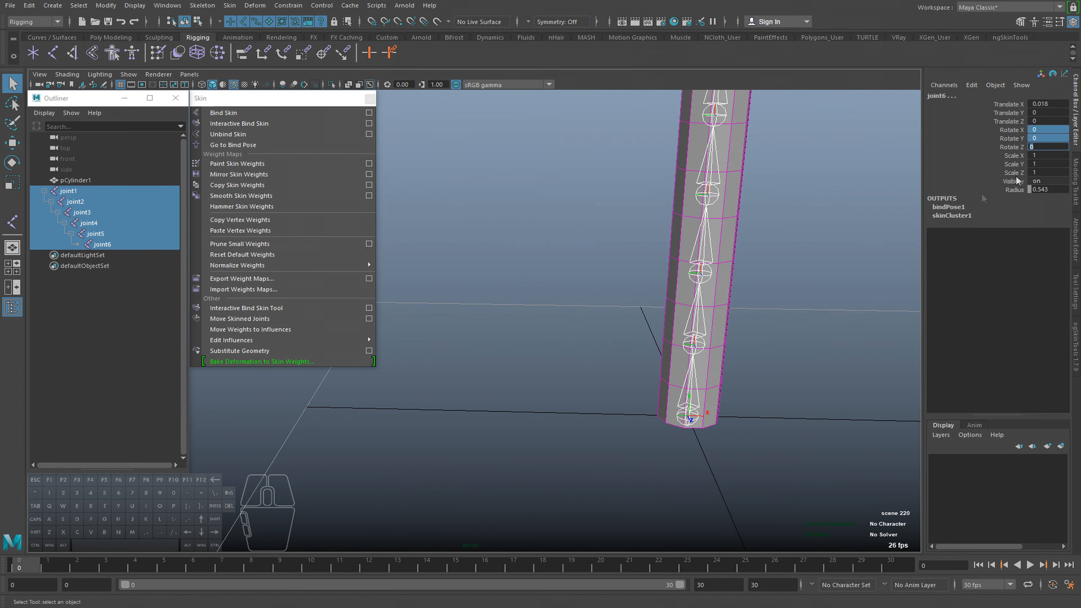
alt+middle_drag(842, 248, 804, 268)
alt+right_drag(804, 268, 777, 270)
alt+drag(778, 270, 761, 256)
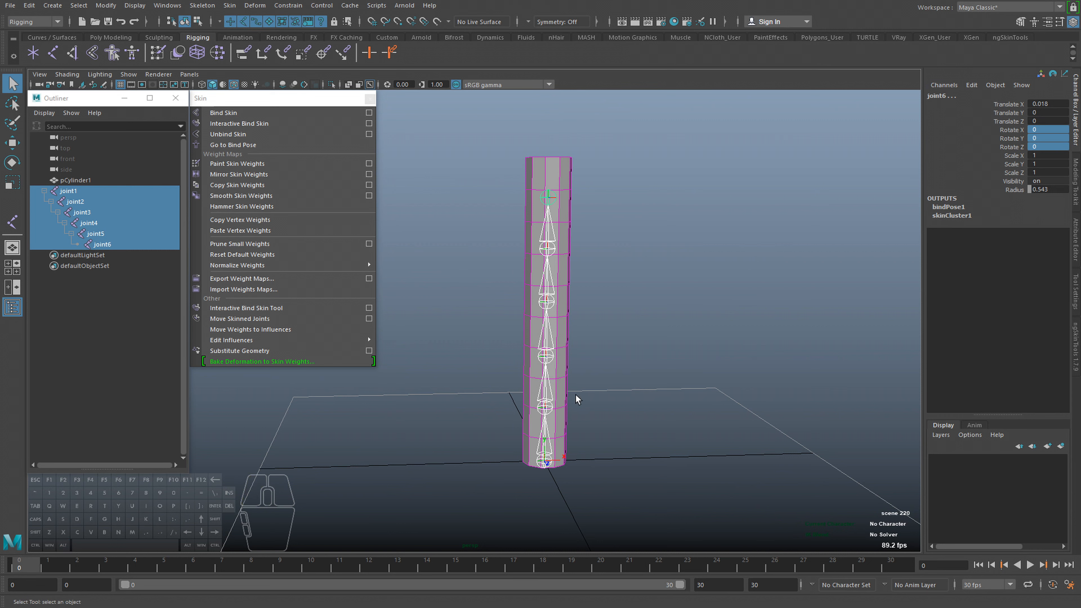
Try moving the root joint at the cylinder's base with the Move tool and undo the move.
click(661, 363)
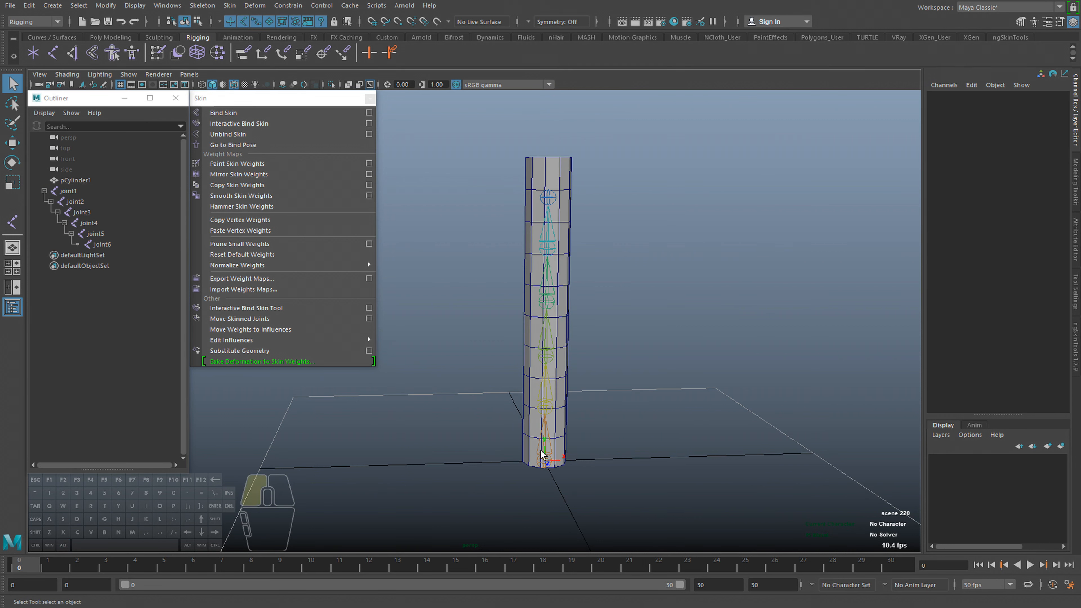
click(542, 454)
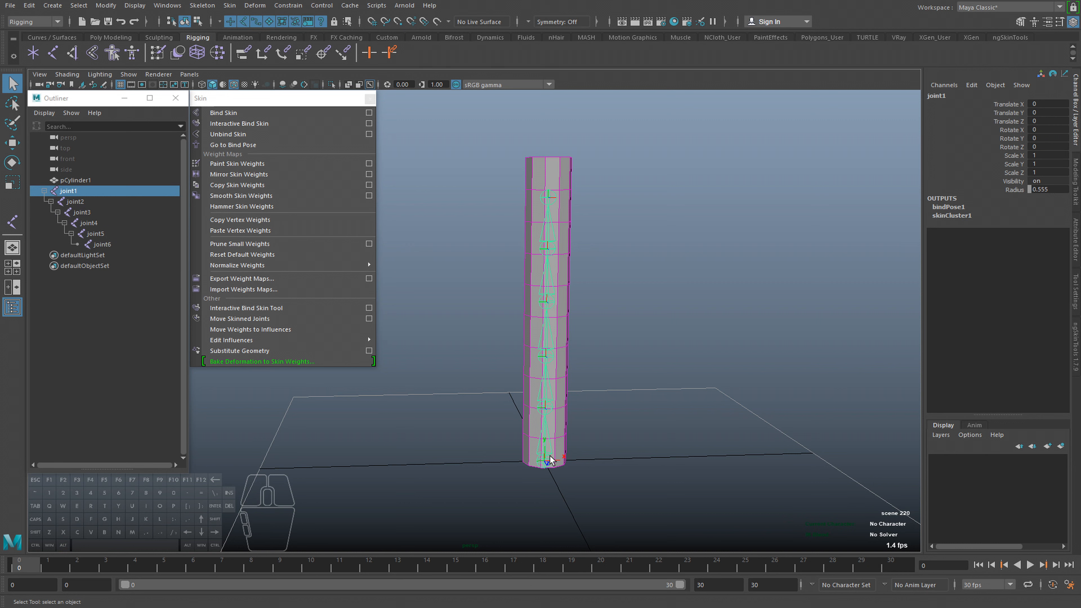
alt+middle_drag(660, 404, 690, 346)
key(w)
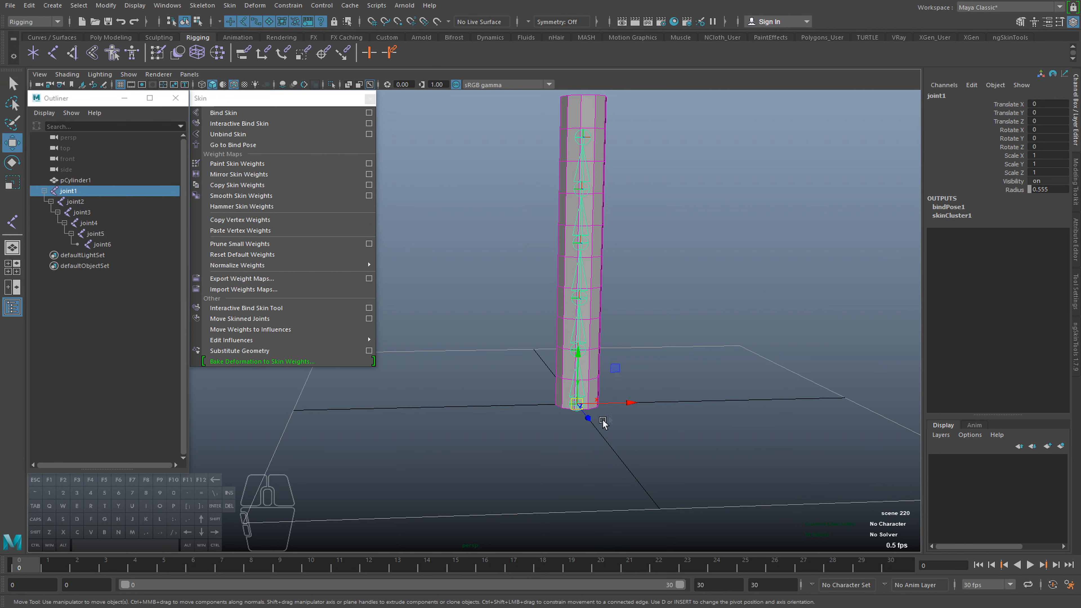
drag(580, 406, 540, 397)
alt+middle_drag(549, 339, 526, 370)
key(ctrl+z)
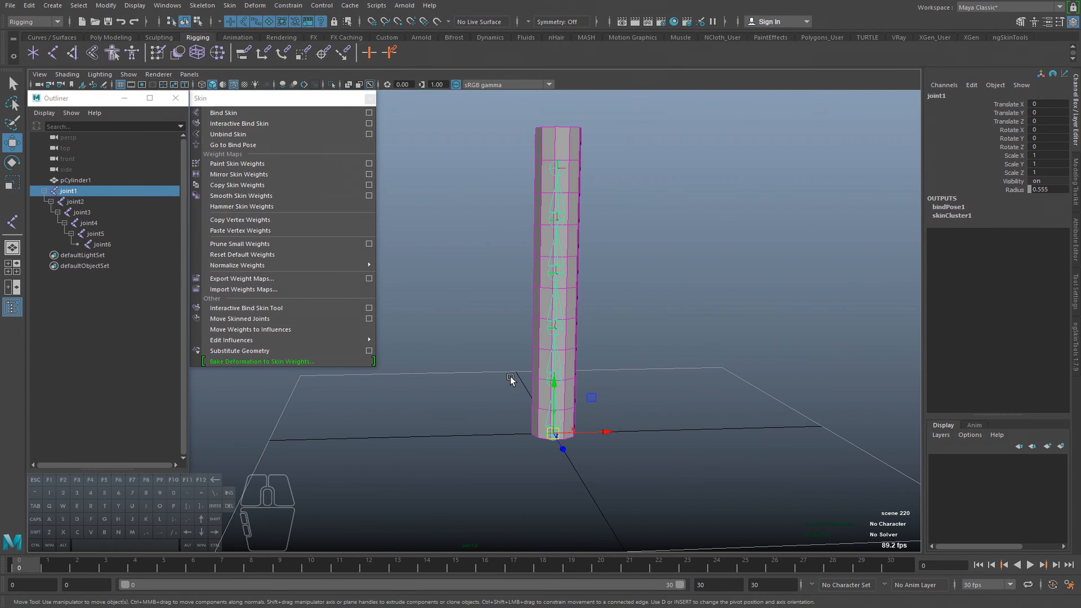
Set the fifth joint's Translate X to 0 as a test and undo the change.
drag(554, 370, 554, 370)
click(558, 328)
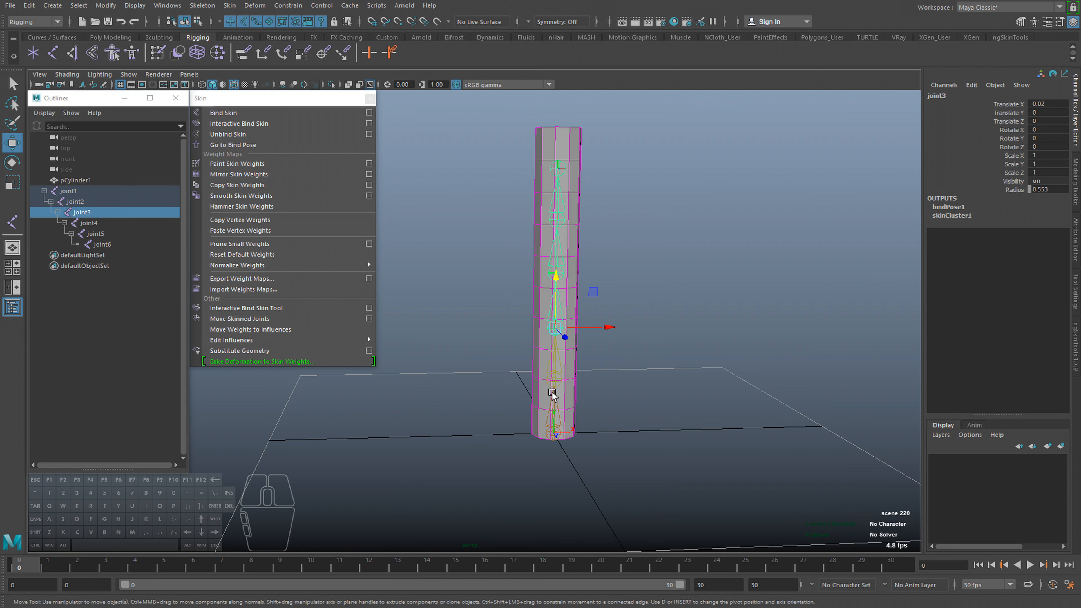
click(561, 221)
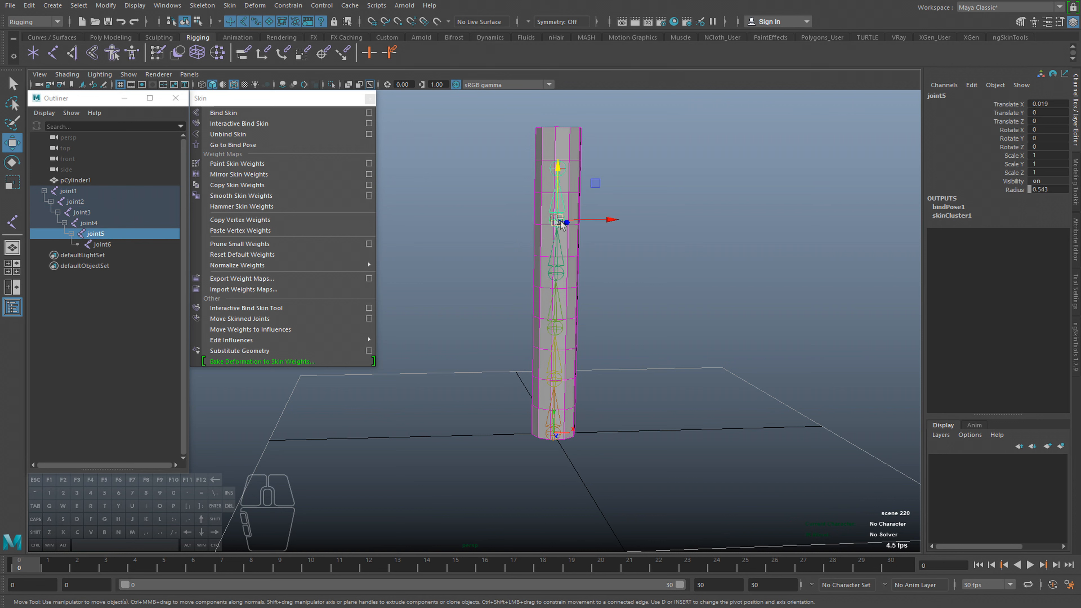
click(1046, 104)
text(0)
key(Return)
alt+middle_drag(640, 250, 622, 272)
alt+right_drag(545, 303, 591, 277)
key(ctrl+z)
alt+middle_drag(630, 251, 614, 292)
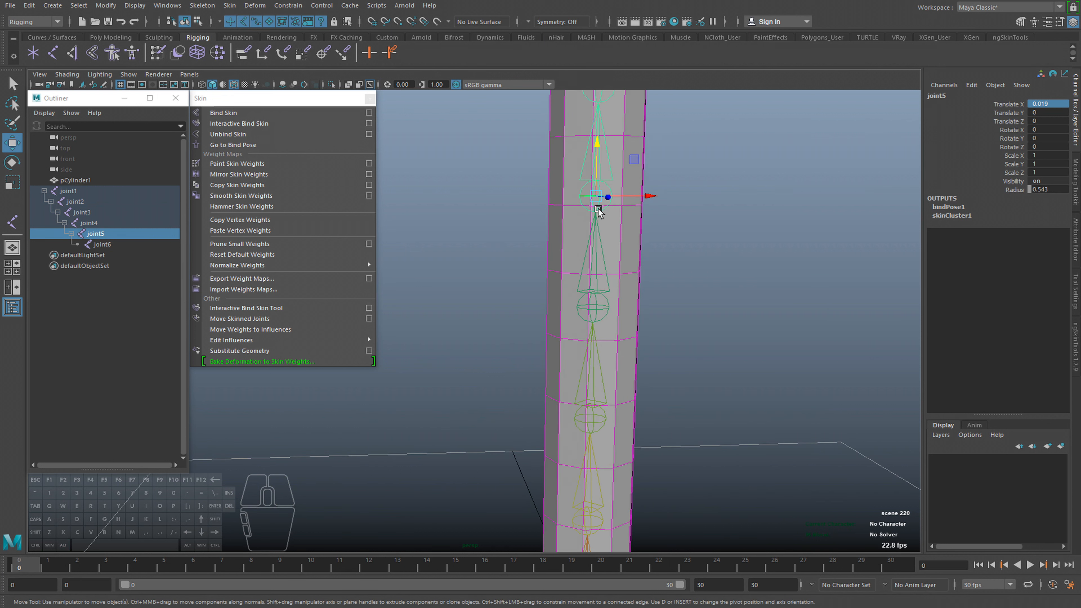
Compare the Translate X values of the fourth and fifth joints, keeping the joint positions as they are.
click(594, 307)
click(596, 195)
key(Return)
alt+middle_drag(766, 276, 694, 274)
key(ctrl+z)
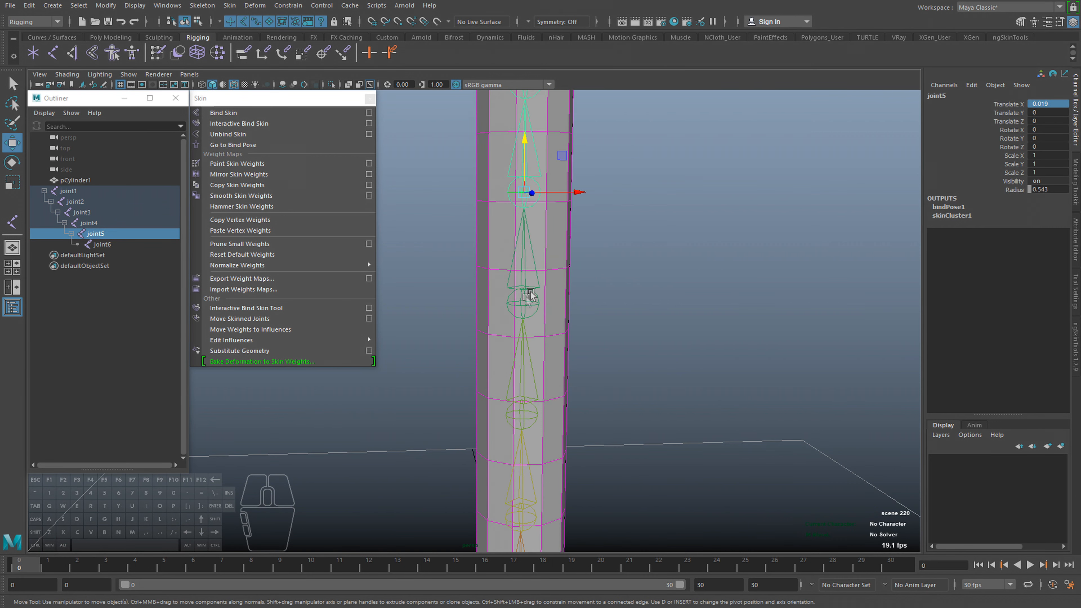
click(510, 310)
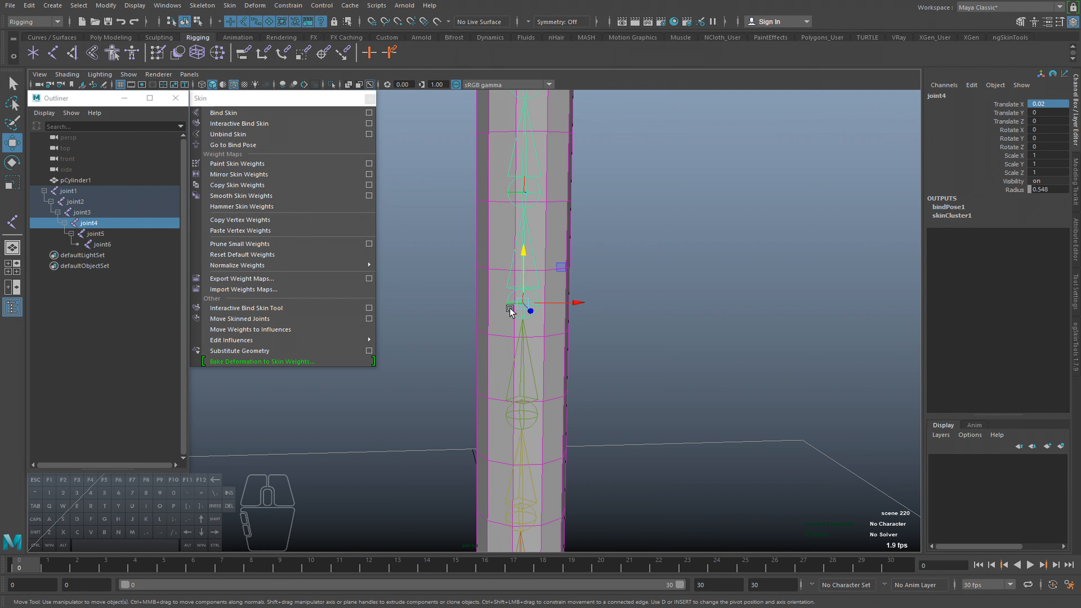
alt+right_drag(522, 417, 506, 182)
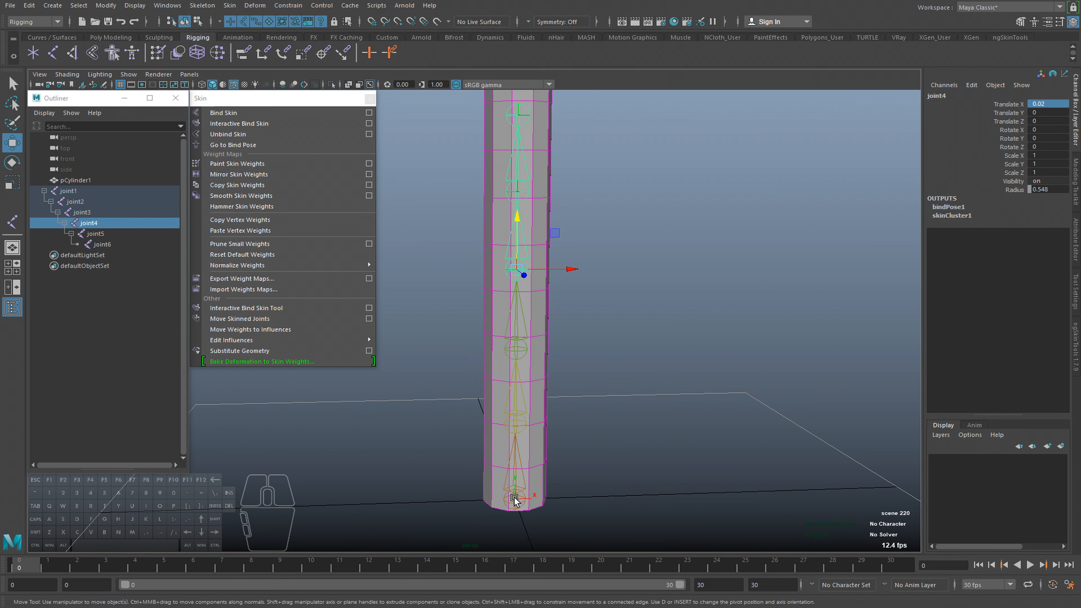
click(521, 189)
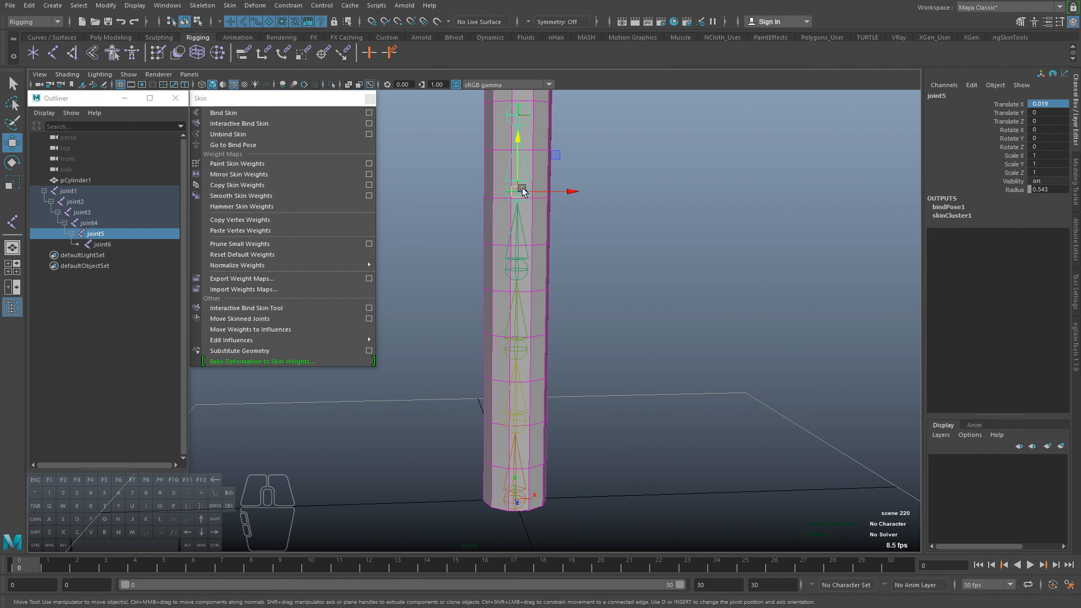
Select the root joint's whole hierarchy, reset only Rotate X, Y and Z to 0 on every joint, and clear the selection.
click(513, 468)
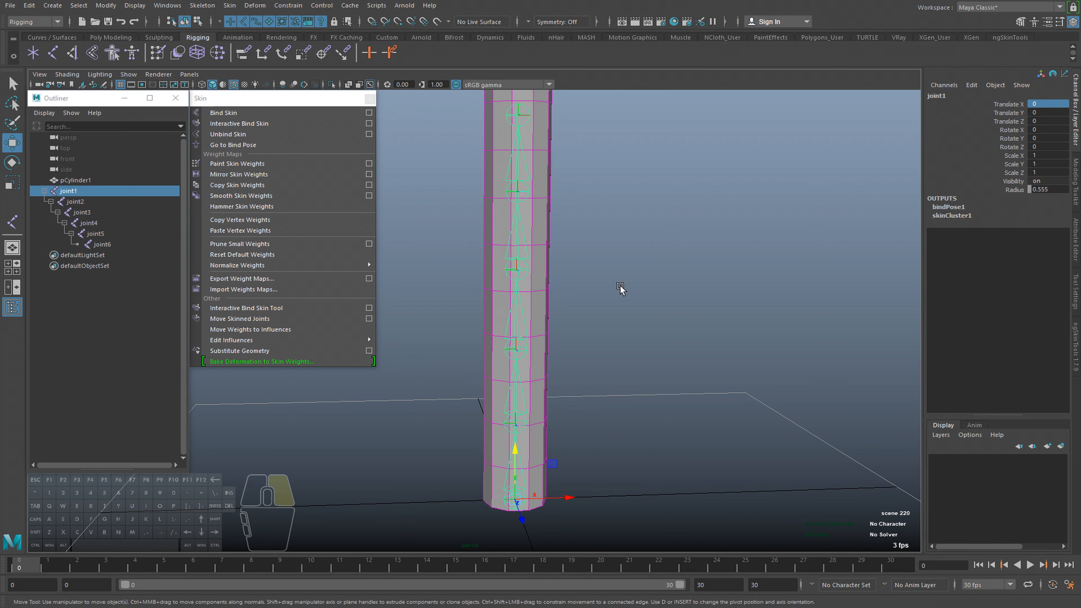
right_drag(623, 290, 622, 386)
drag(1047, 133, 1047, 149)
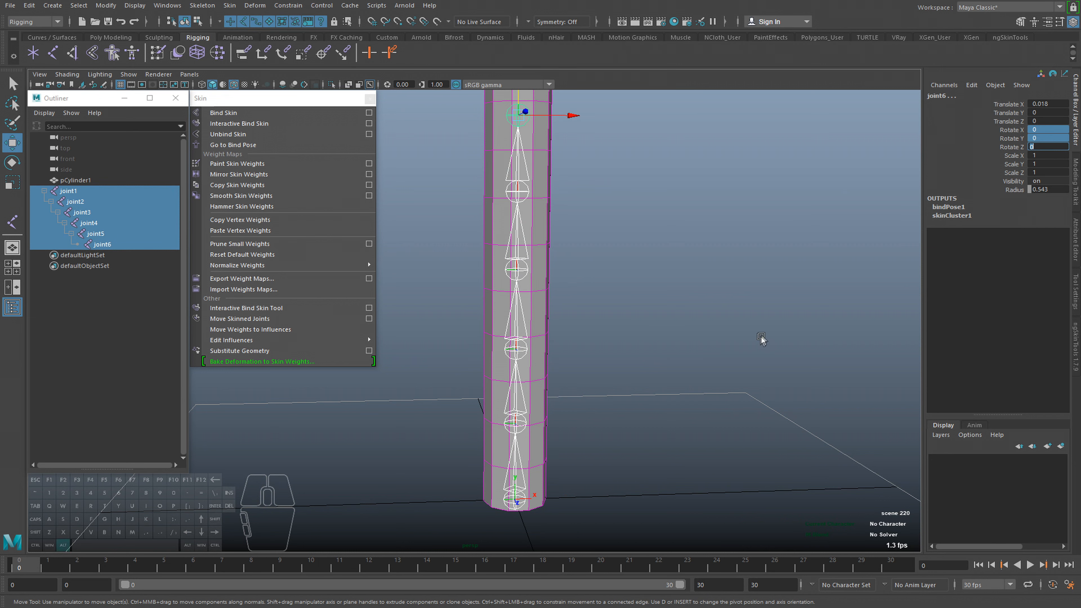
alt+right_drag(762, 337, 745, 336)
click(745, 336)
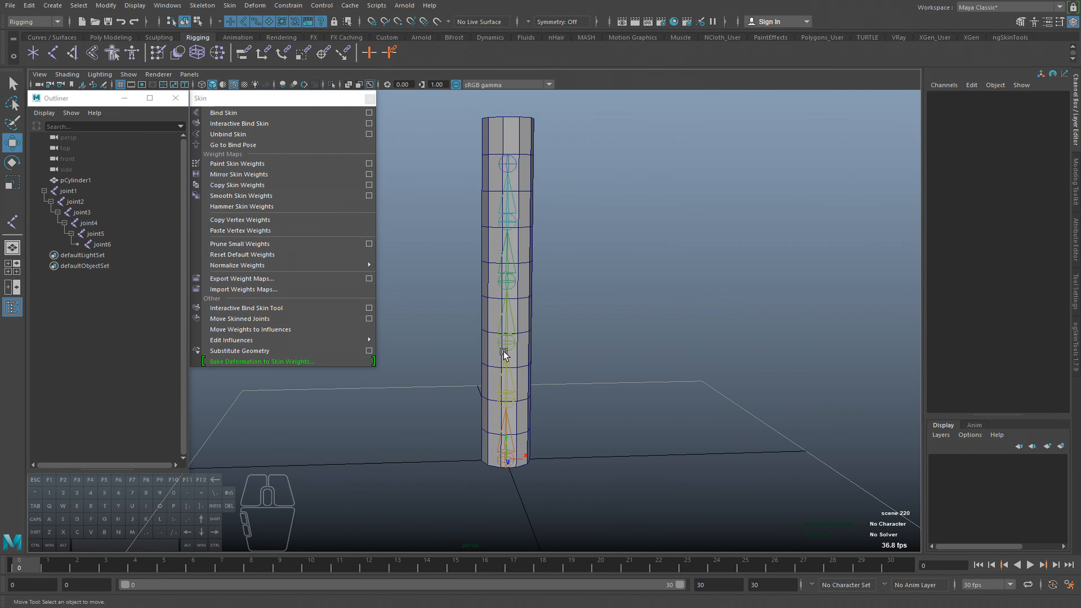
Test-rotate the fourth joint about 37 degrees around Z and undo the rotation.
click(500, 320)
key(e)
drag(484, 264, 439, 269)
key(ctrl+z)
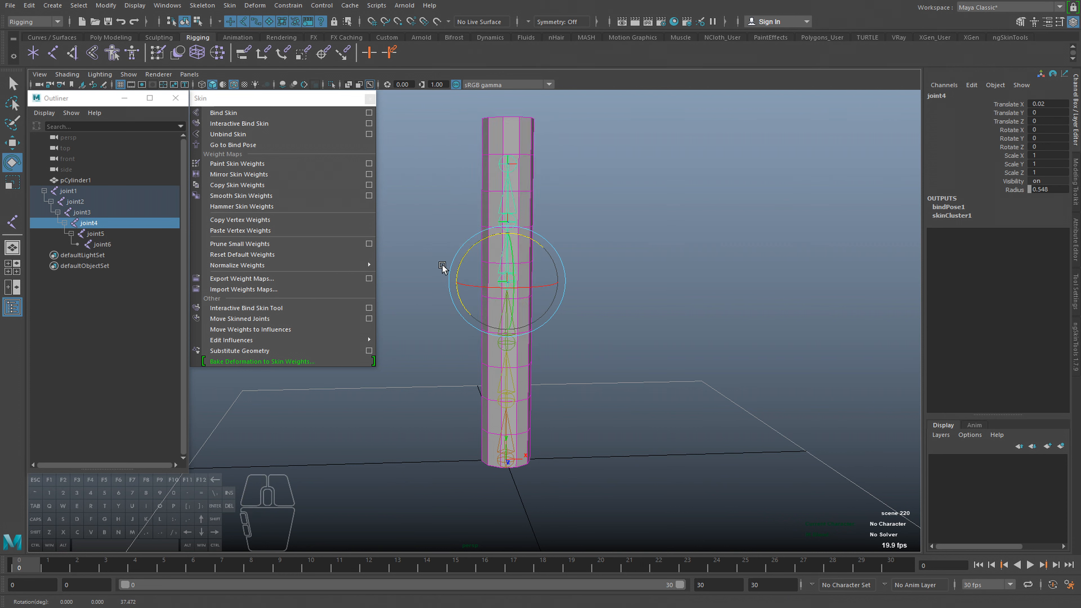
alt+right_drag(569, 365, 550, 345)
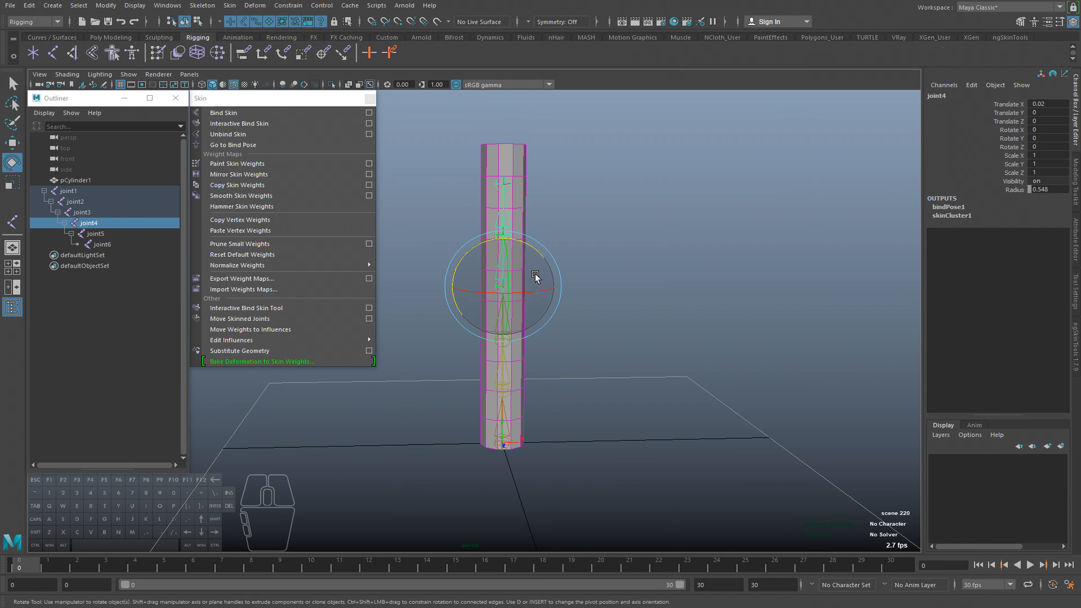
Select the skinned cylinder and free up the viewport by closing the Outliner and moving the floating Skin menu aside.
click(518, 389)
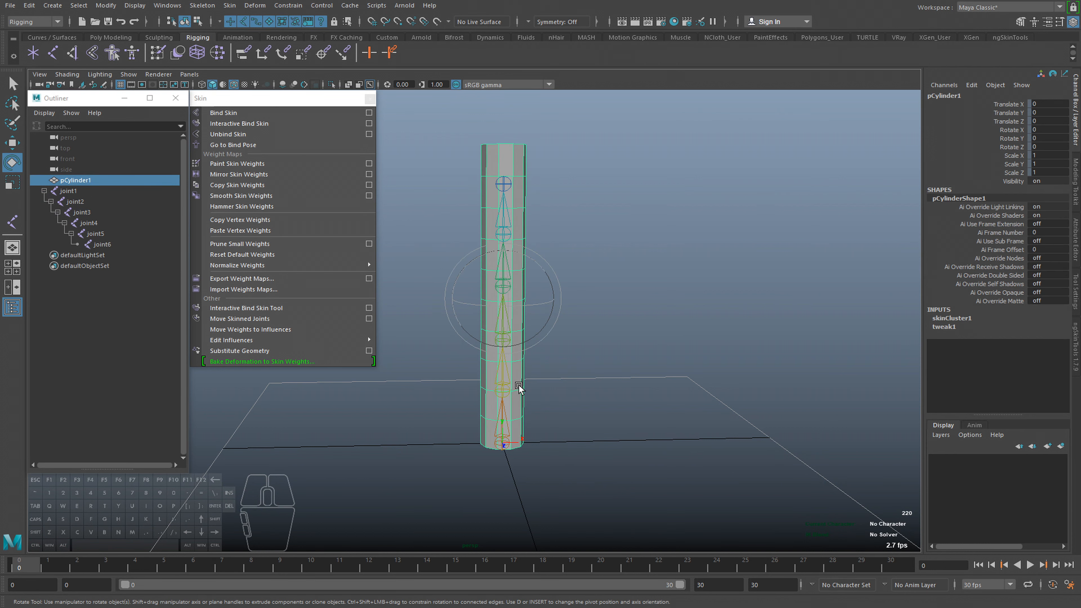
alt+middle_drag(560, 347, 572, 363)
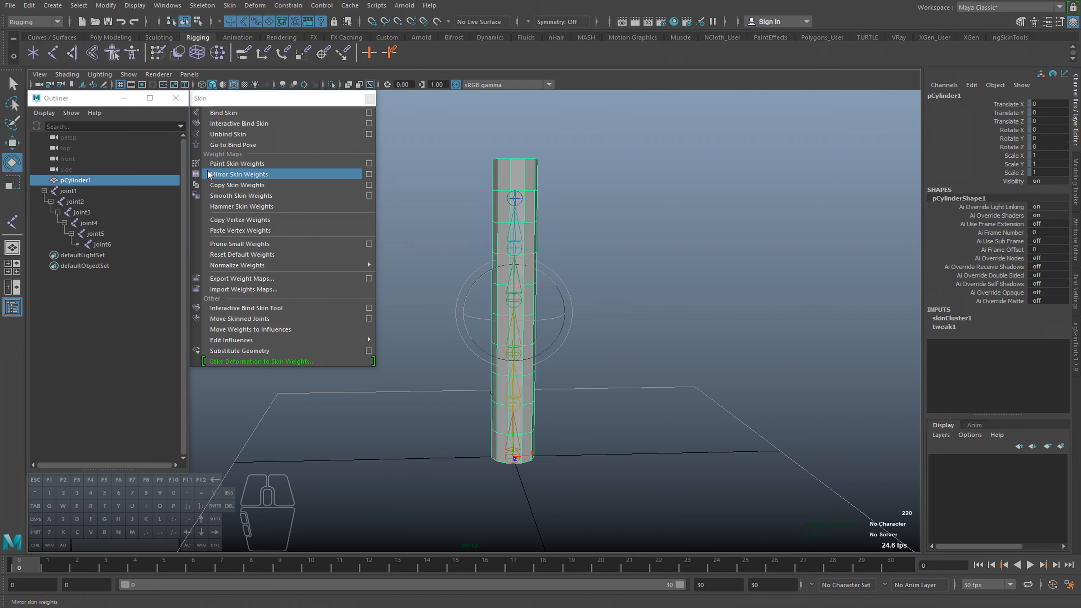
click(176, 98)
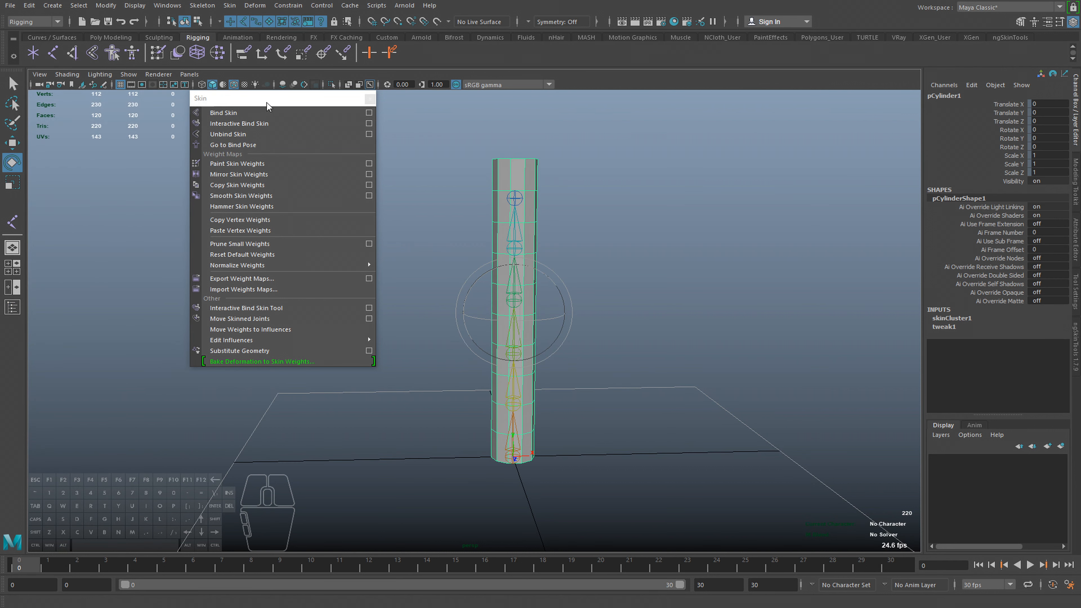
drag(268, 100, 195, 103)
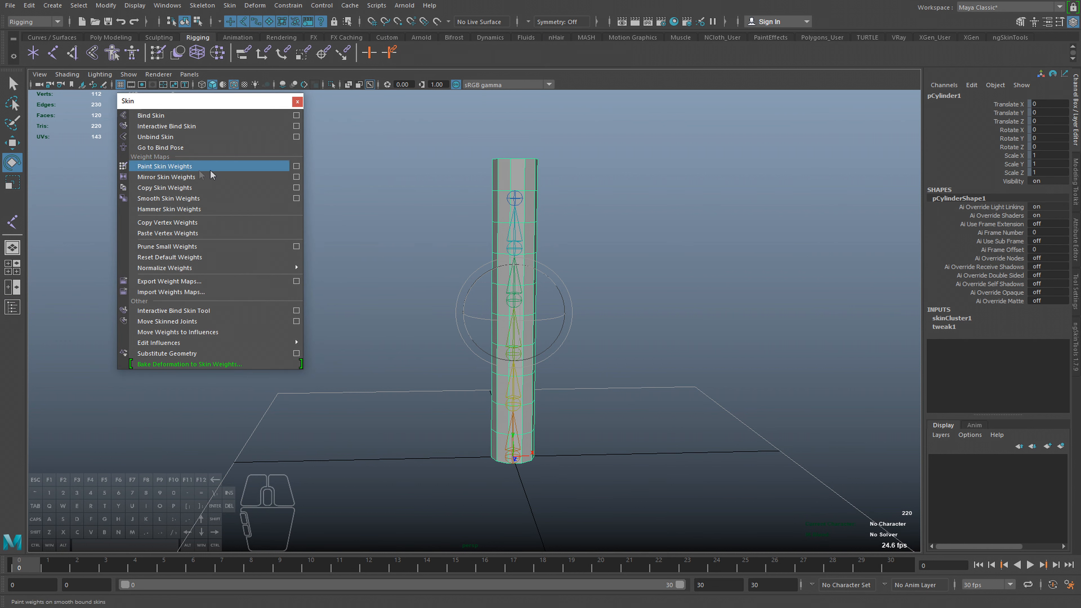
Open the Paint Skin Weights tool with its settings for the cylinder and examine joint1's influence along the lower half.
alt+middle_drag(418, 258, 416, 271)
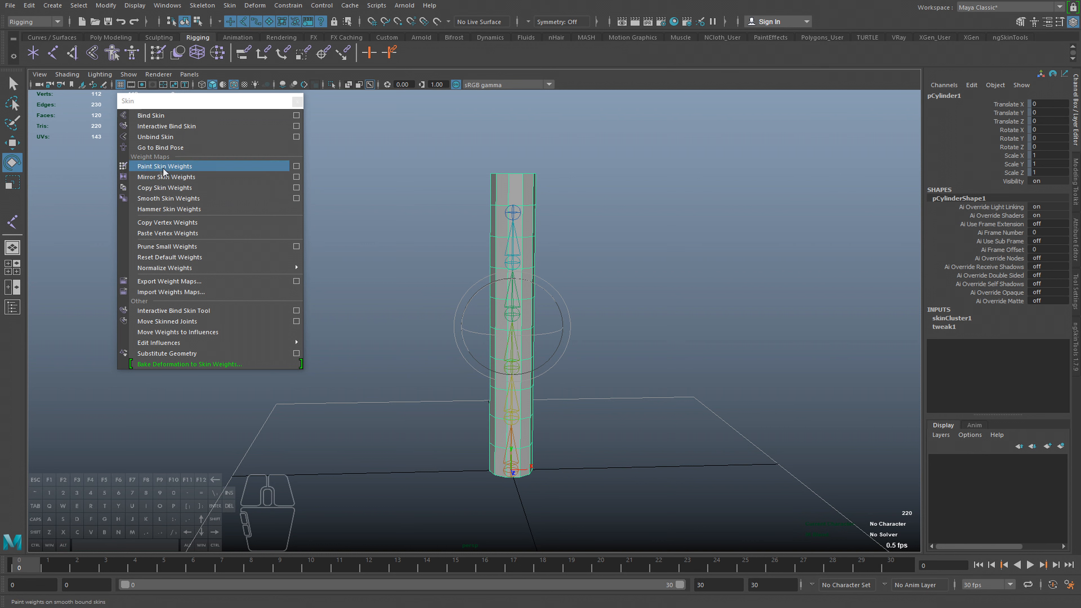
mouse_move(441, 223)
right_down()
mouse_move(407, 218)
mouse_move(444, 229)
right_up()
click(297, 167)
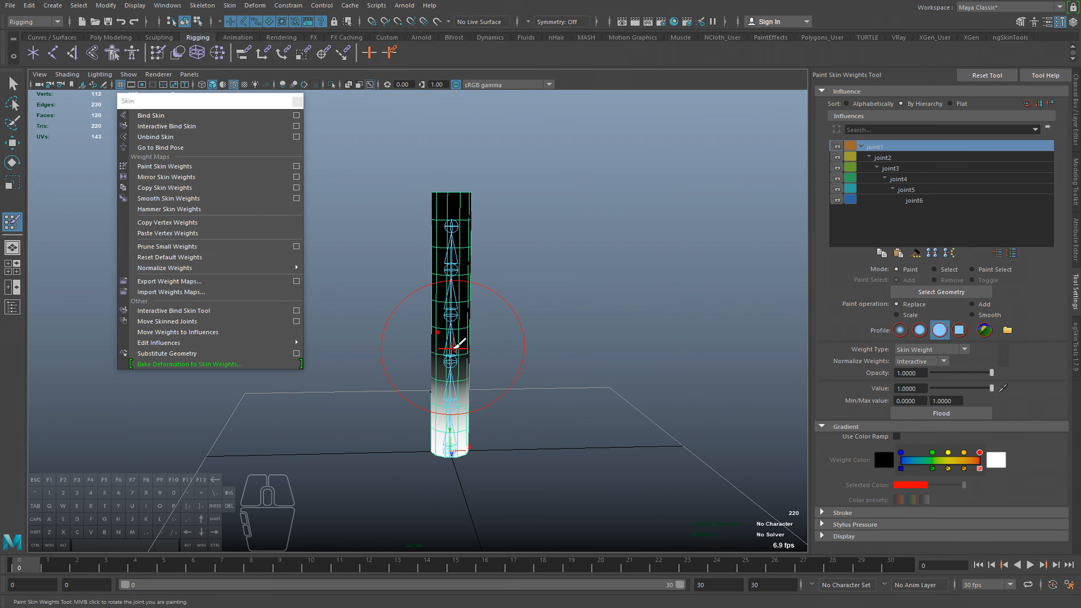
alt+drag(479, 422, 490, 396)
alt+right_drag(436, 375, 495, 369)
alt+middle_drag(495, 370, 480, 377)
alt+drag(480, 376, 492, 367)
alt+middle_drag(492, 367, 549, 382)
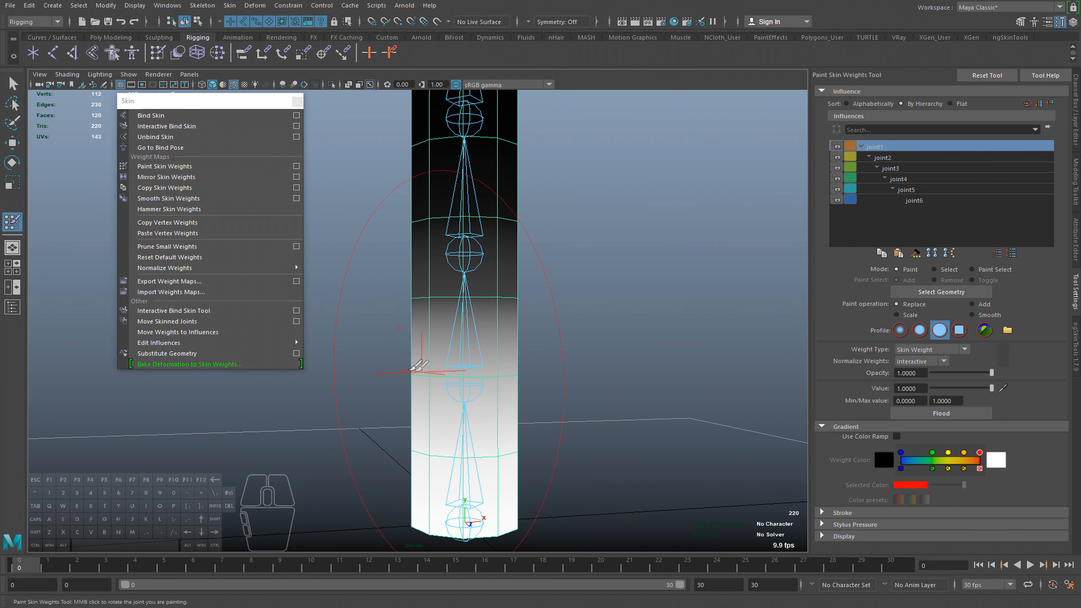
alt+middle_drag(487, 434, 507, 433)
Leave the weight painting tool, re-enter it on the cylinder and display joint2's influence.
key(q)
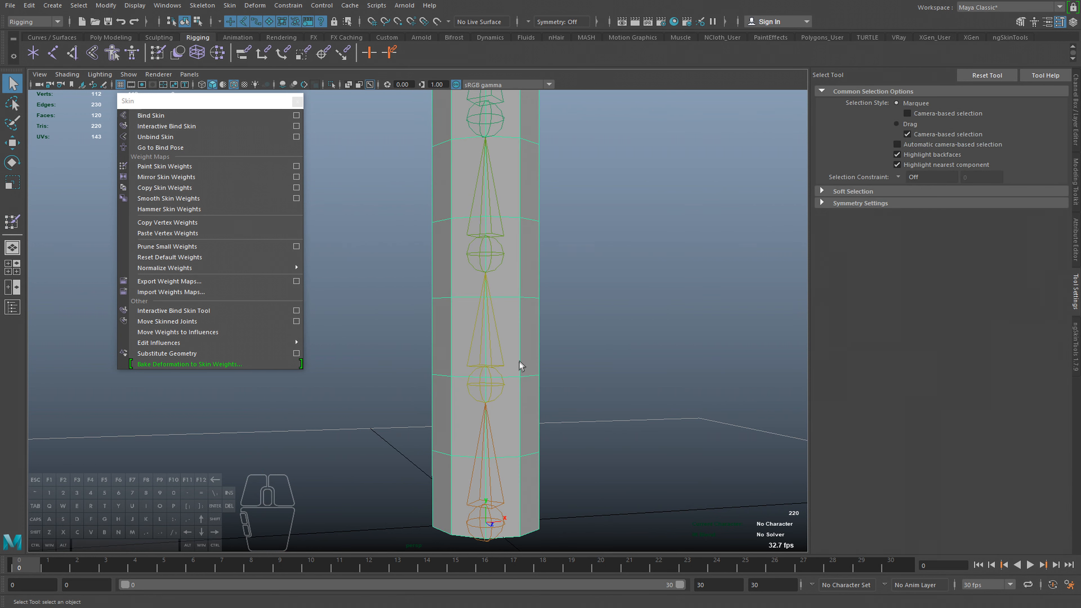
mouse_move(604, 346)
right_down()
mouse_move(553, 353)
mouse_move(562, 336)
mouse_move(506, 322)
right_up()
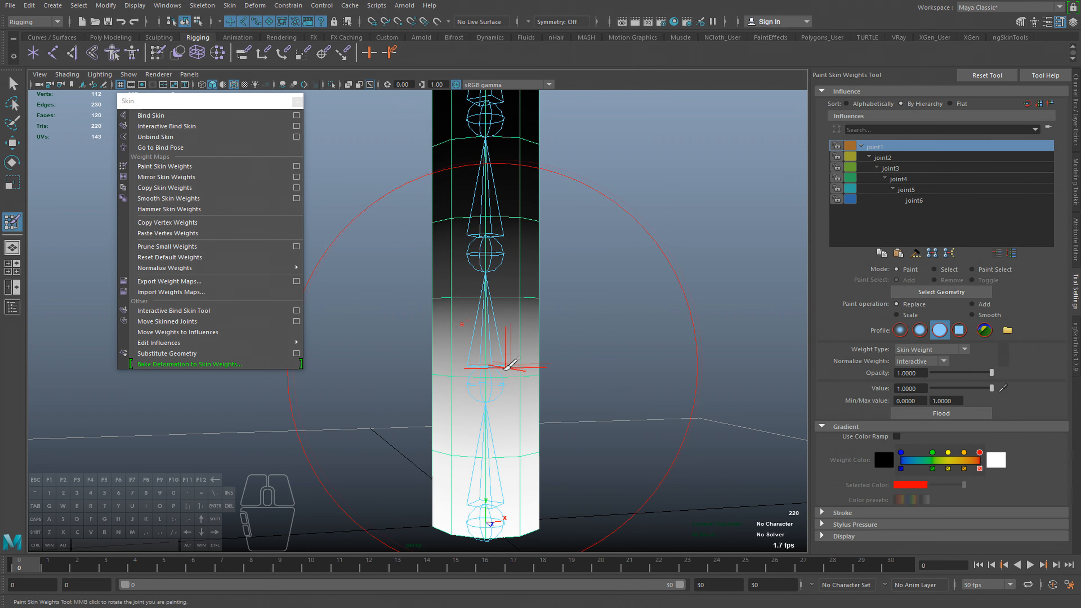
click(894, 158)
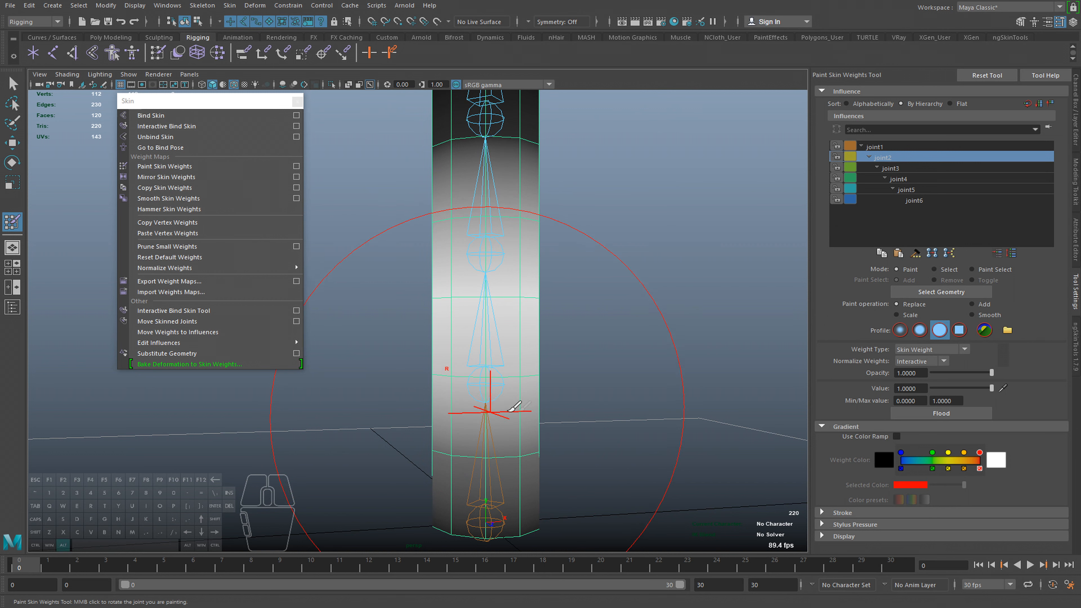
mouse_move(557, 406)
alt+right_down()
mouse_move(526, 404)
mouse_move(545, 405)
alt+right_up()
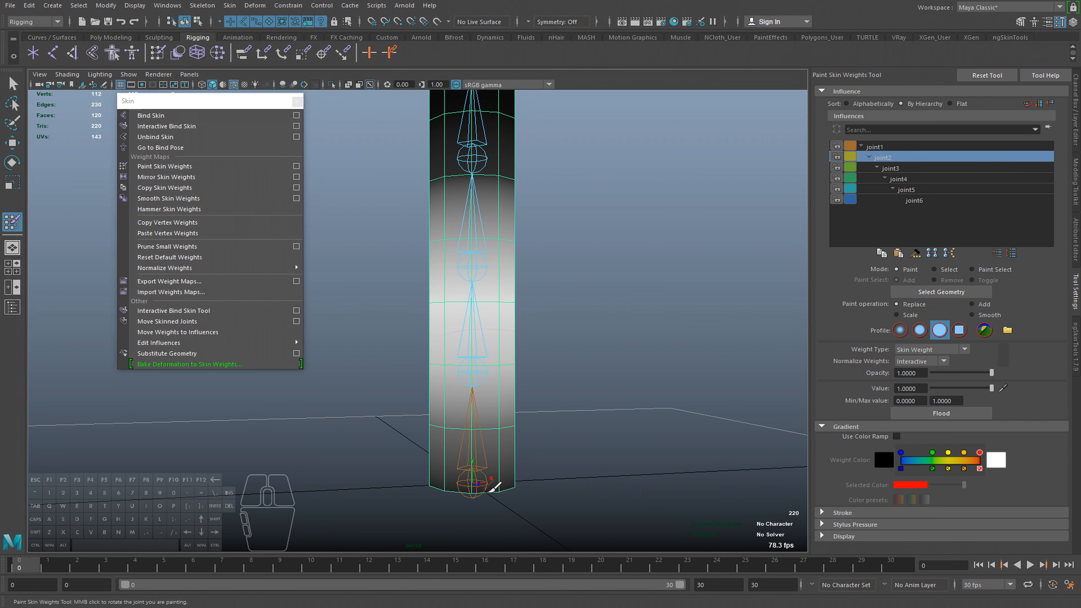
Test-move the second joint sideways along X to see how its weighted area of the cylinder deforms.
mouse_move(501, 370)
alt+middle_down()
mouse_move(472, 374)
mouse_move(494, 460)
alt+middle_up()
key(q)
click(447, 375)
key(w)
drag(526, 386, 633, 382)
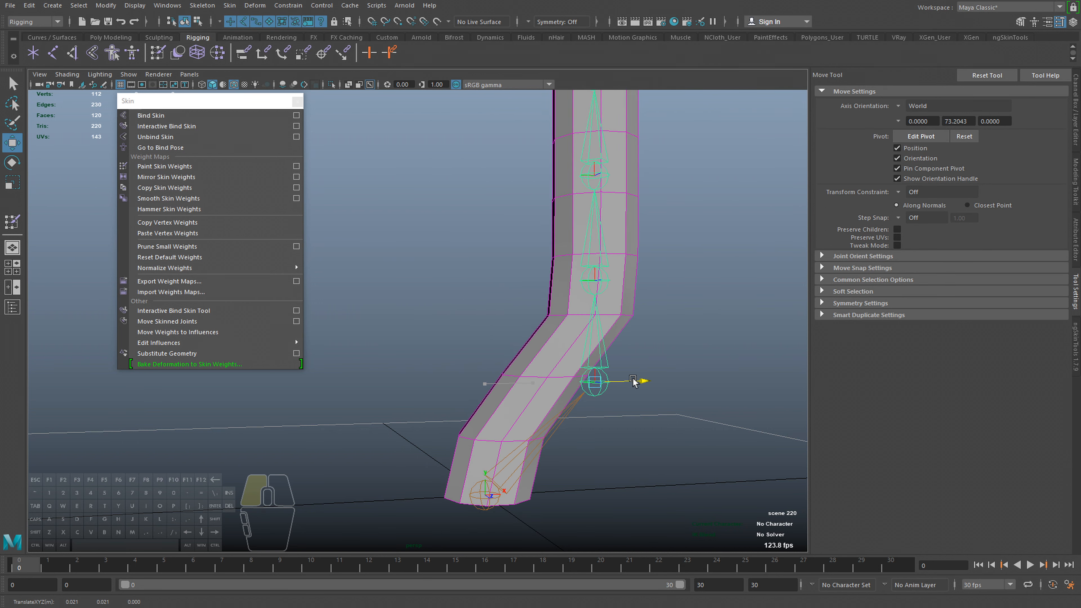
Select the deformed cylinder and return to Paint Skin Weights to compare joint2's weight map with the bend.
click(531, 377)
right_click(499, 338)
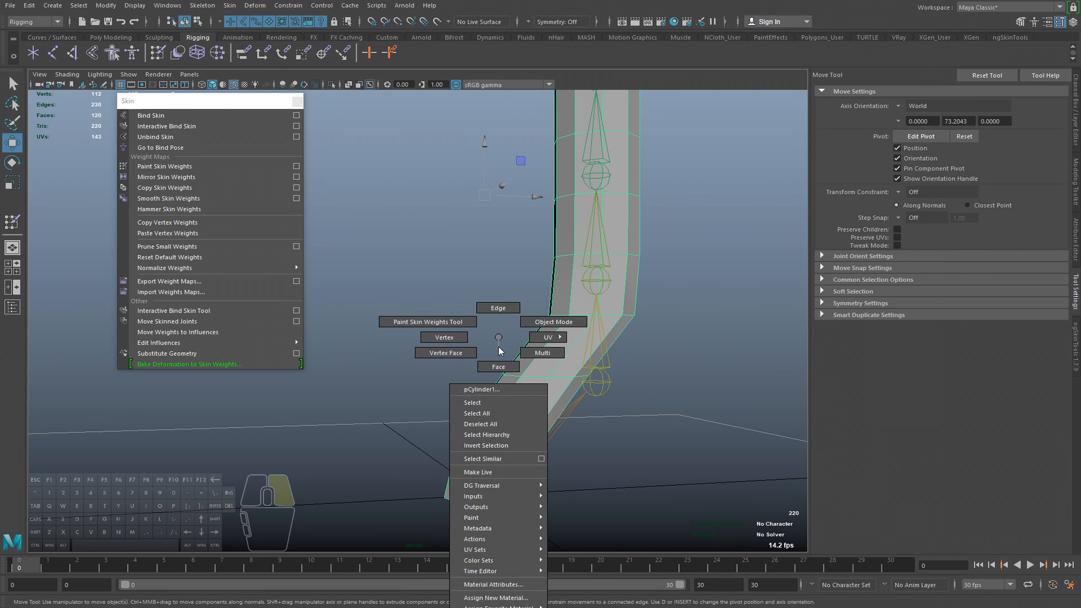
mouse_move(499, 351)
right_down()
mouse_move(522, 323)
mouse_move(482, 304)
right_up()
key(z)
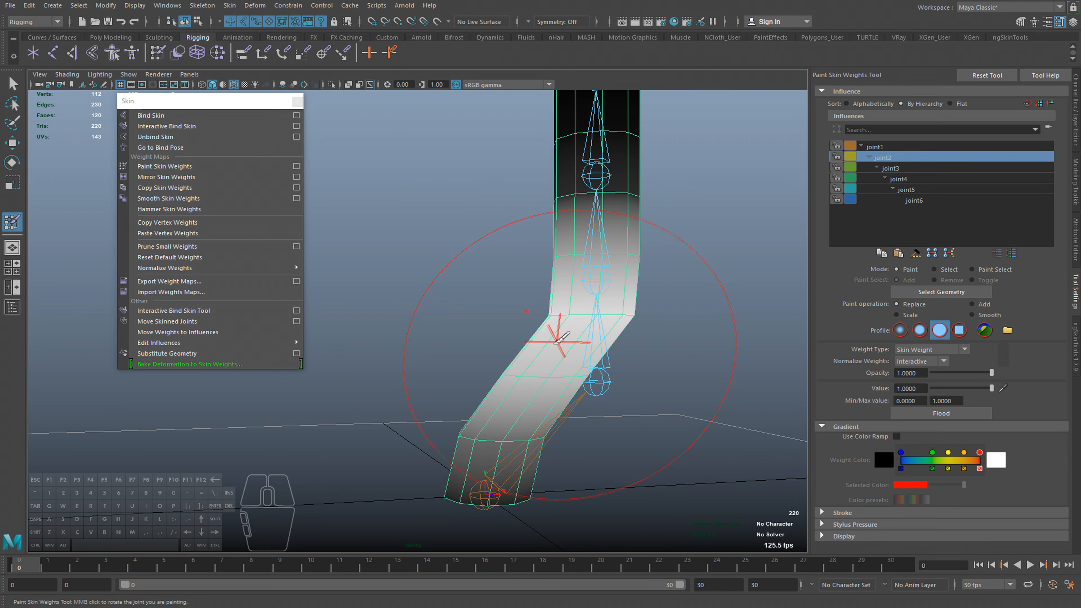
alt+middle_drag(607, 198, 590, 243)
alt+middle_drag(578, 303, 597, 247)
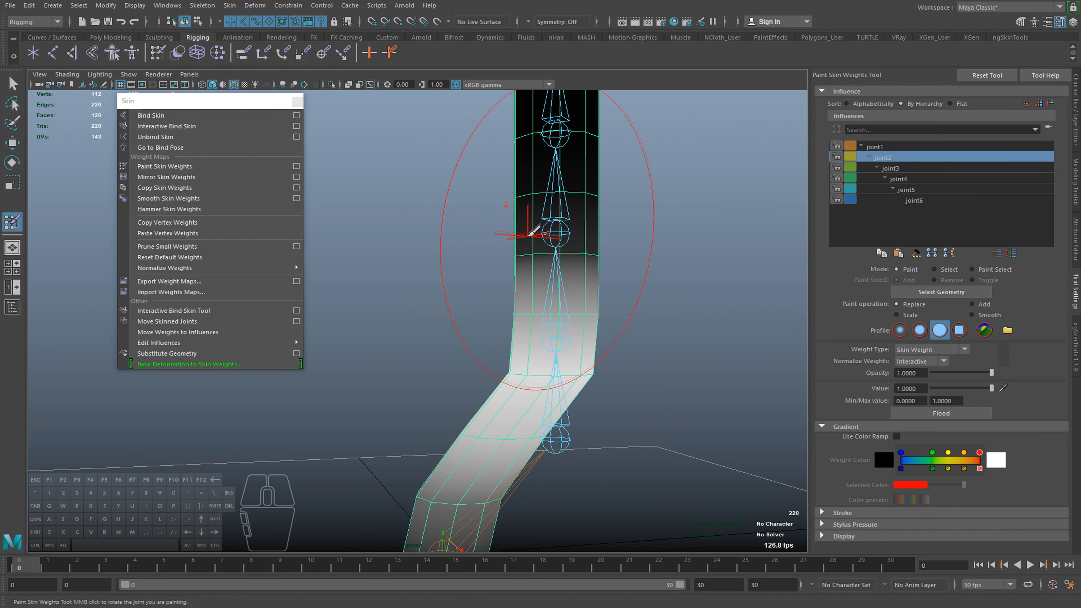
Compare the weight maps of joint1, joint2, joint3 and joint4 on the bent cylinder, finishing on joint3.
click(894, 170)
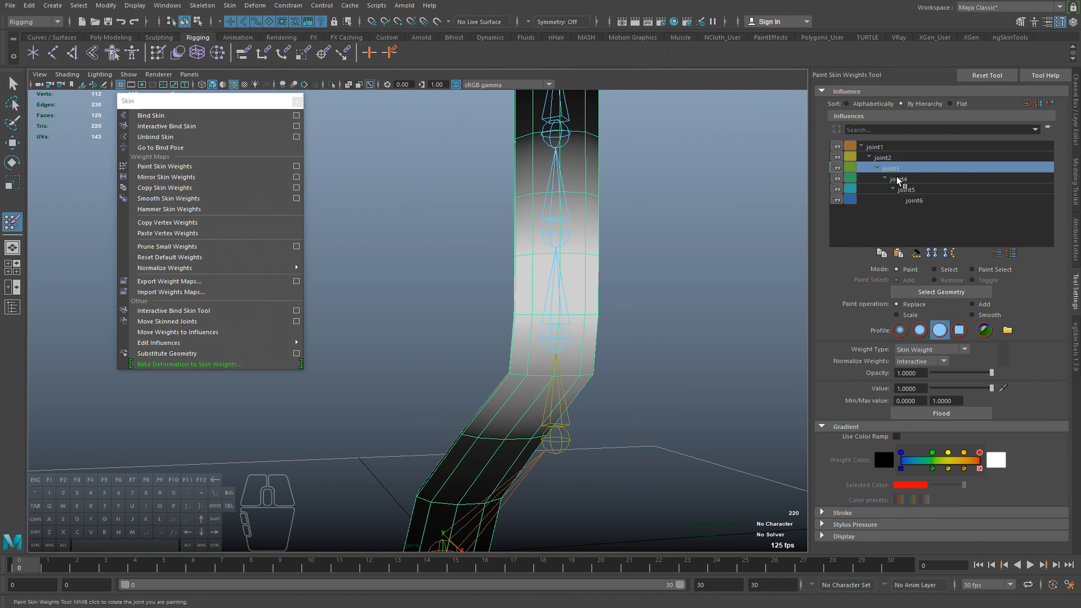
click(911, 178)
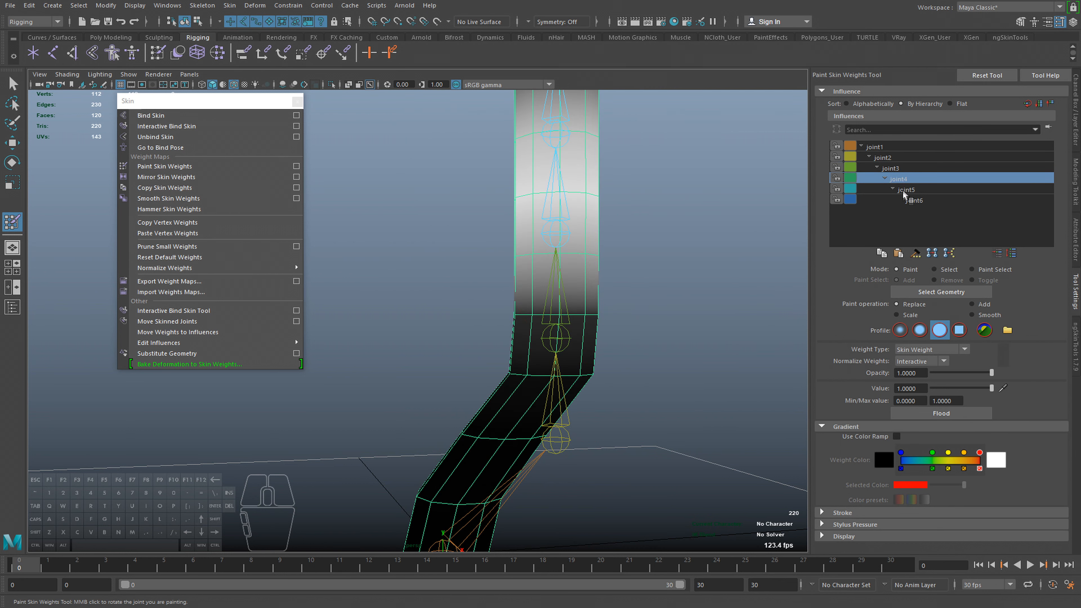
click(896, 159)
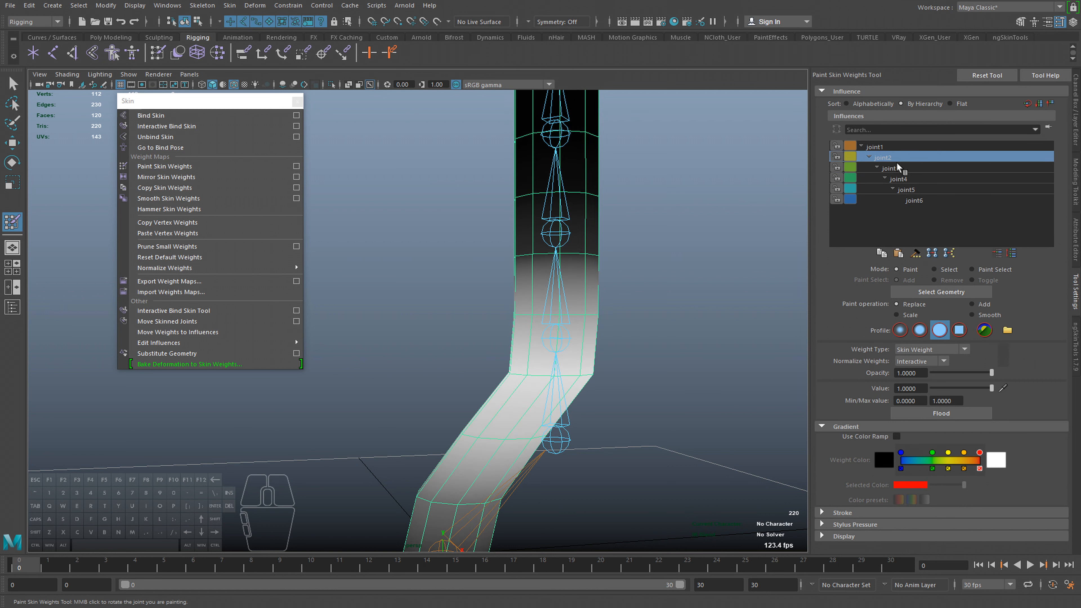
click(884, 147)
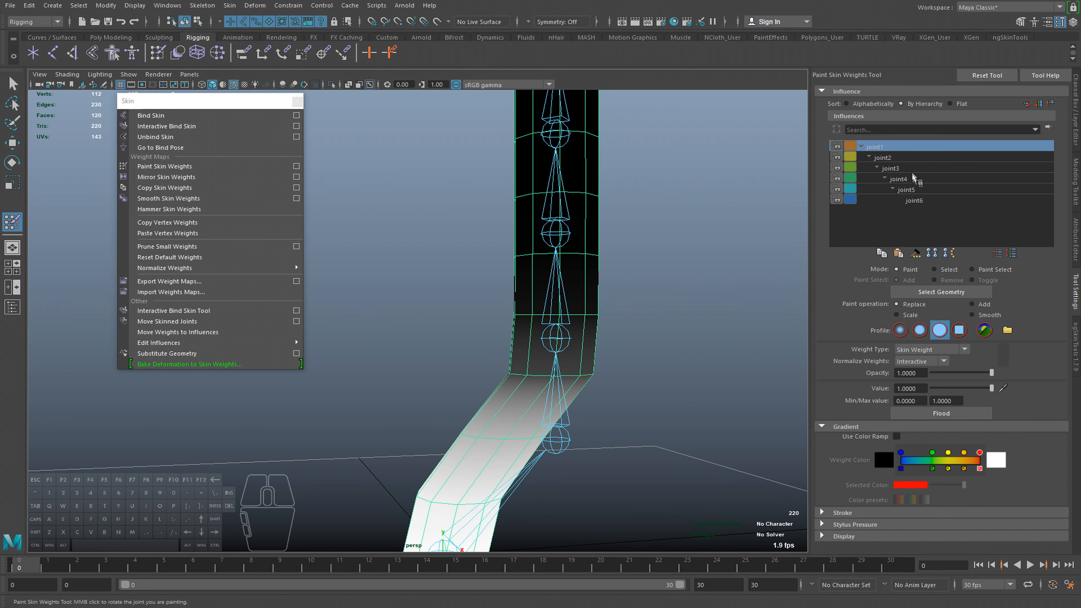
click(908, 156)
click(909, 166)
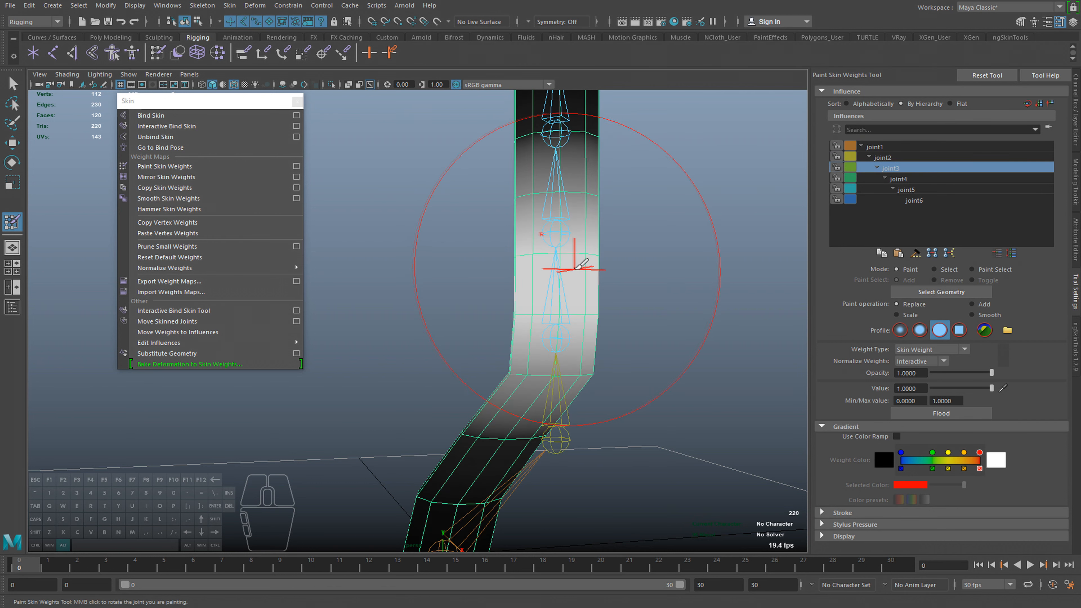
Test-move the third joint and its neighbours sideways along X, and undo all joint moves back to the straight pose.
key(q)
click(562, 347)
key(w)
mouse_move(613, 339)
mouse_down()
mouse_move(686, 340)
mouse_move(673, 315)
mouse_up()
key(Up)
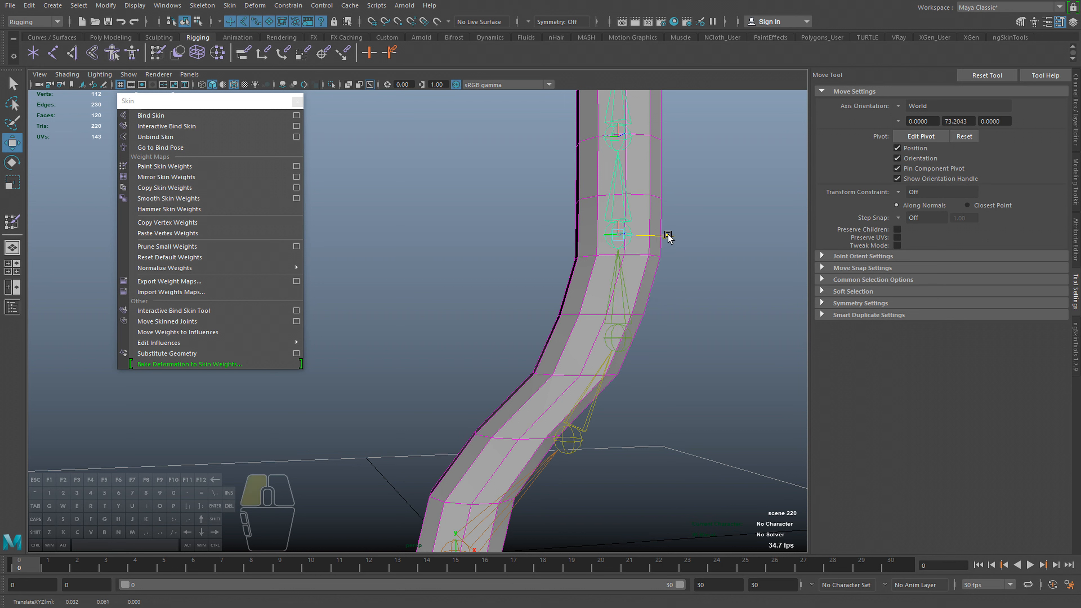
drag(669, 237, 720, 236)
scroll(685, 273, down, 5)
key(ctrl+z)
key(ctrl+z)
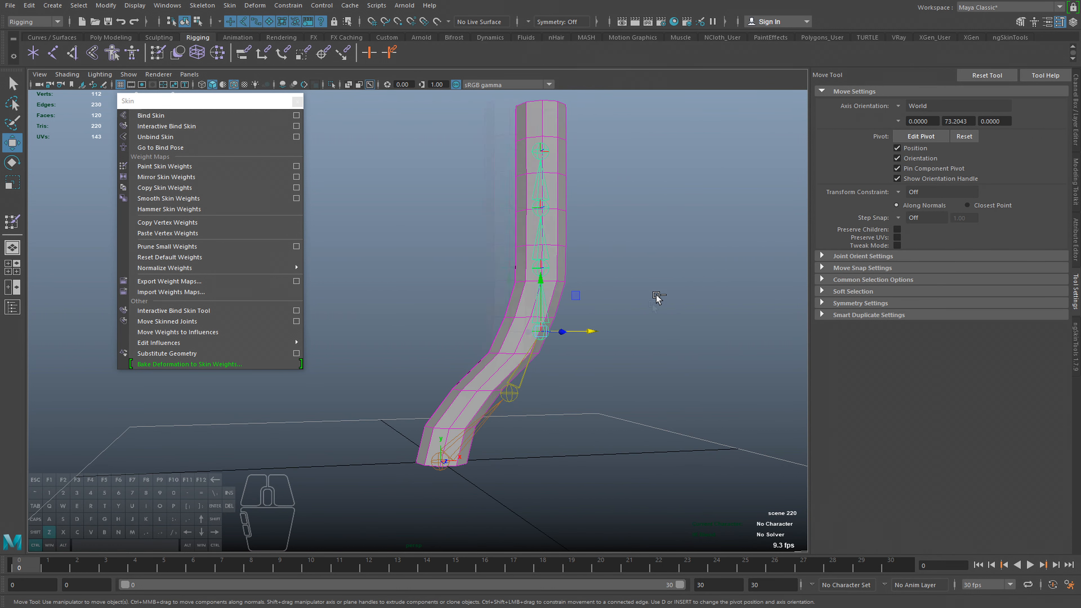
key(ctrl+z)
key(ctrl+z)
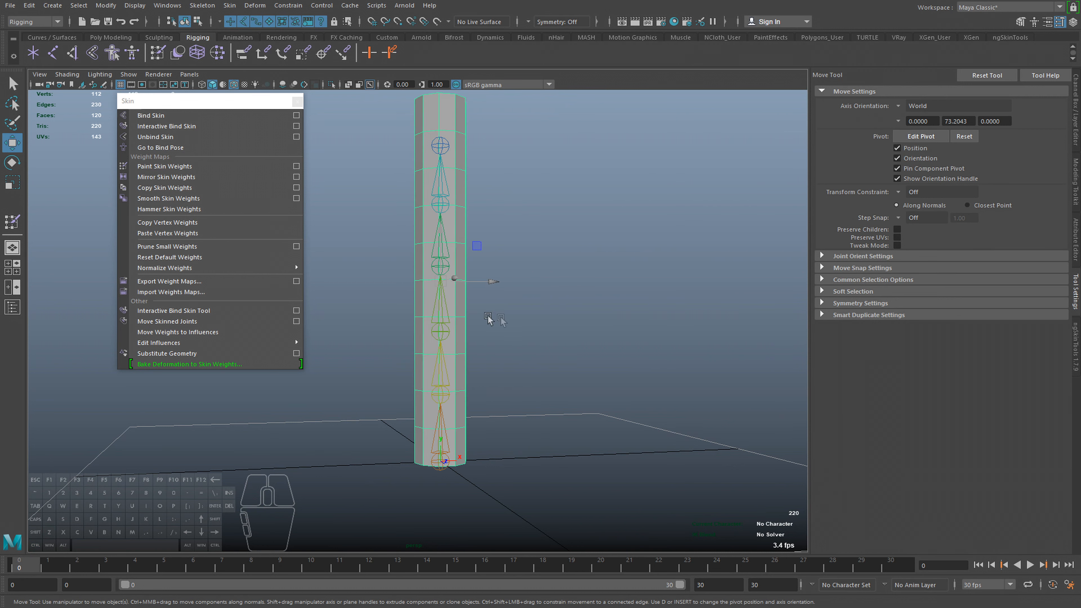
Re-enter Paint Skin Weights on the straight cylinder and inspect the influences of joint4, joint5, joint6 and joint1.
right_click(539, 316)
right_drag(540, 315, 468, 299)
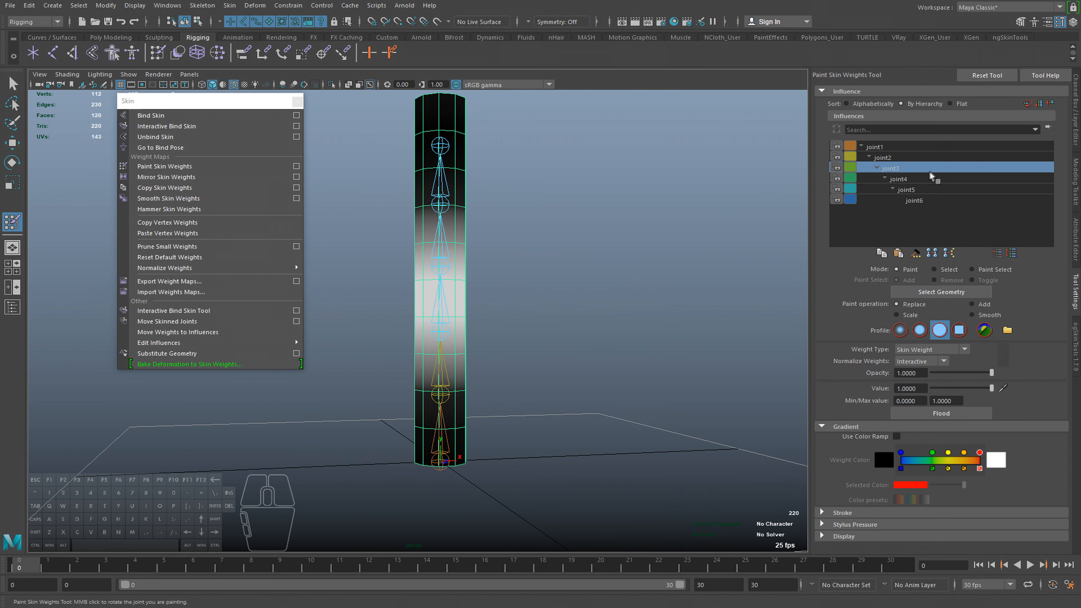
click(920, 178)
click(920, 189)
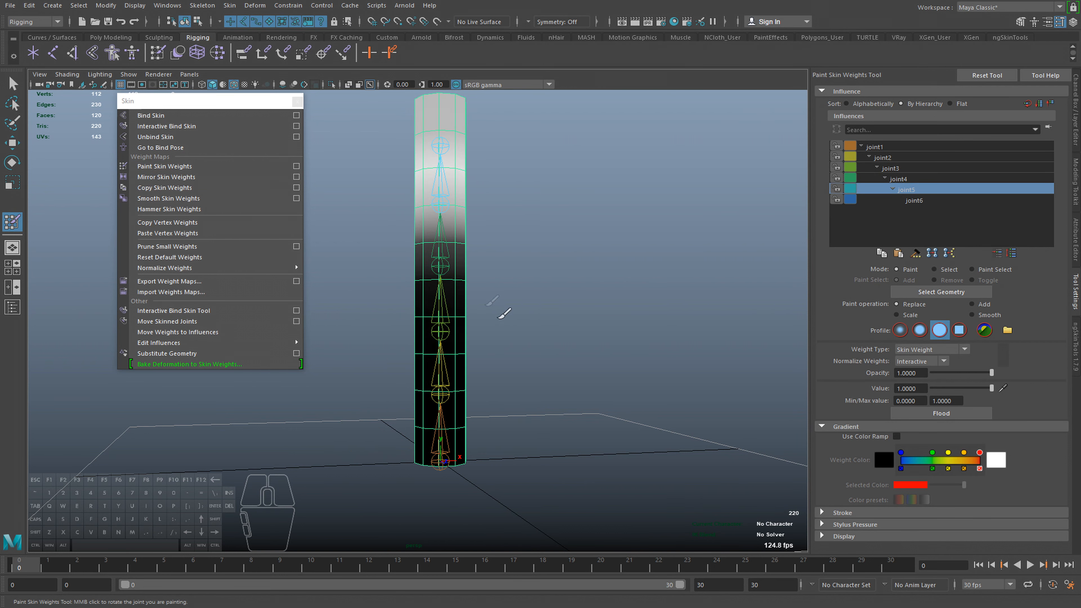
click(919, 201)
click(914, 179)
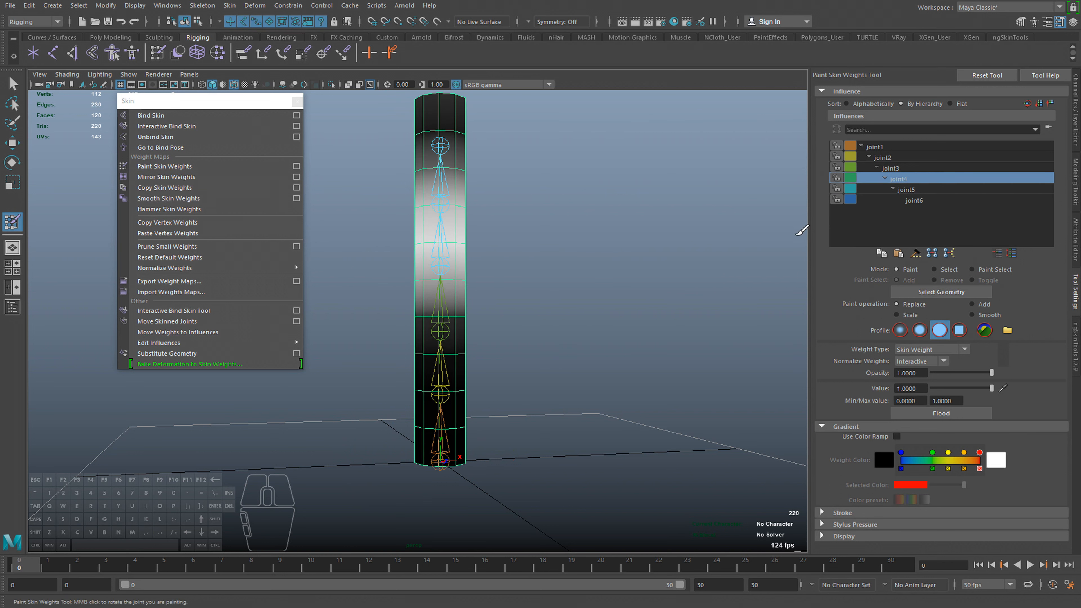
click(889, 147)
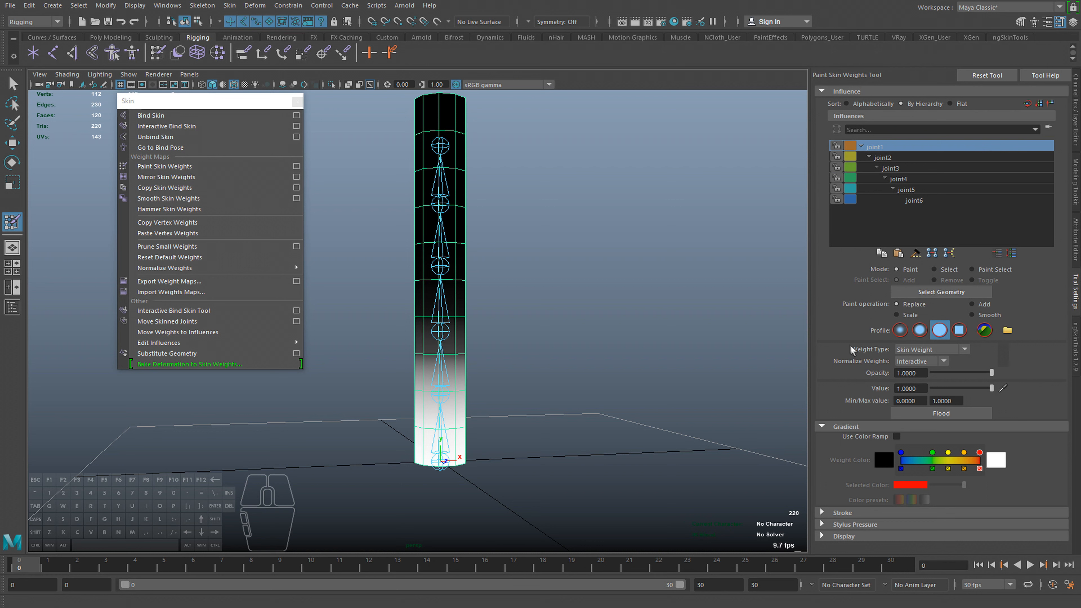
mouse_move(554, 439)
alt+middle_down()
mouse_move(572, 386)
mouse_move(537, 337)
mouse_move(536, 368)
alt+middle_up()
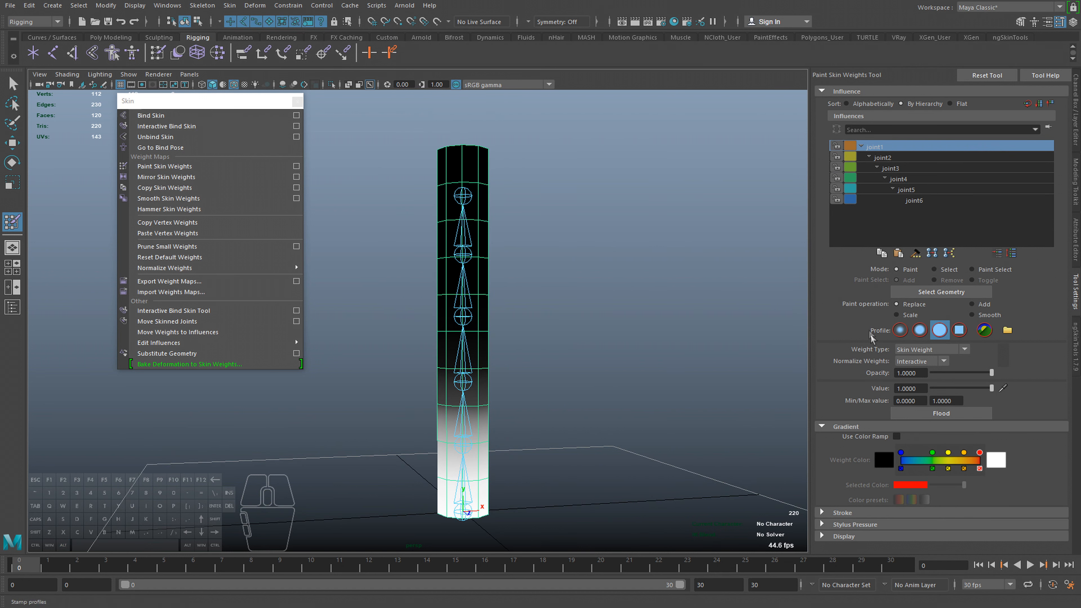
Paint the whole cylinder, all the way around, with joint1's influence using Replace at a value of 1.
click(893, 153)
click(898, 145)
mouse_move(498, 407)
mouse_down()
mouse_move(430, 346)
mouse_move(460, 331)
mouse_move(471, 147)
mouse_up()
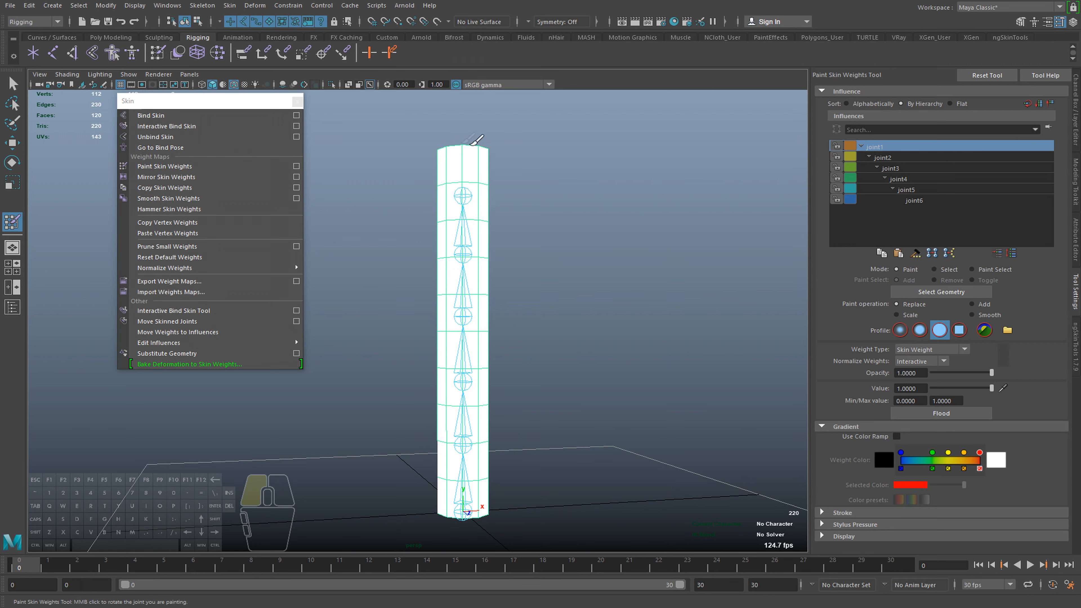
mouse_move(437, 324)
alt+mouse_down()
mouse_move(458, 347)
mouse_move(526, 368)
alt+mouse_up()
alt+drag(342, 377, 494, 444)
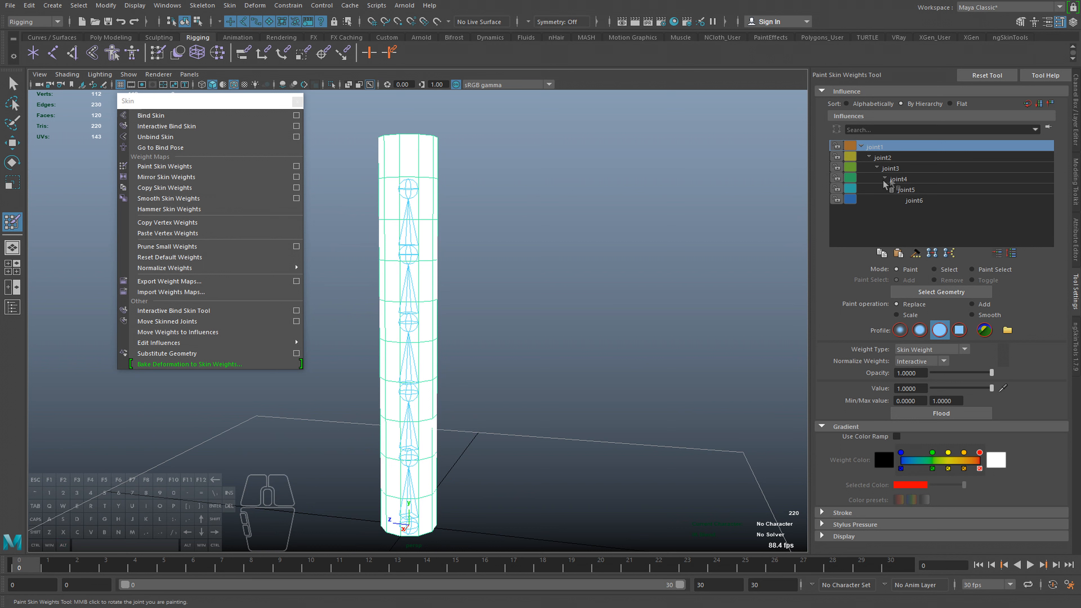
Check the weight maps of joint2 through joint6 for any remaining influence, finishing on joint3.
click(903, 161)
click(905, 168)
click(907, 176)
click(911, 190)
click(915, 200)
click(910, 179)
click(908, 169)
alt+drag(628, 328, 414, 398)
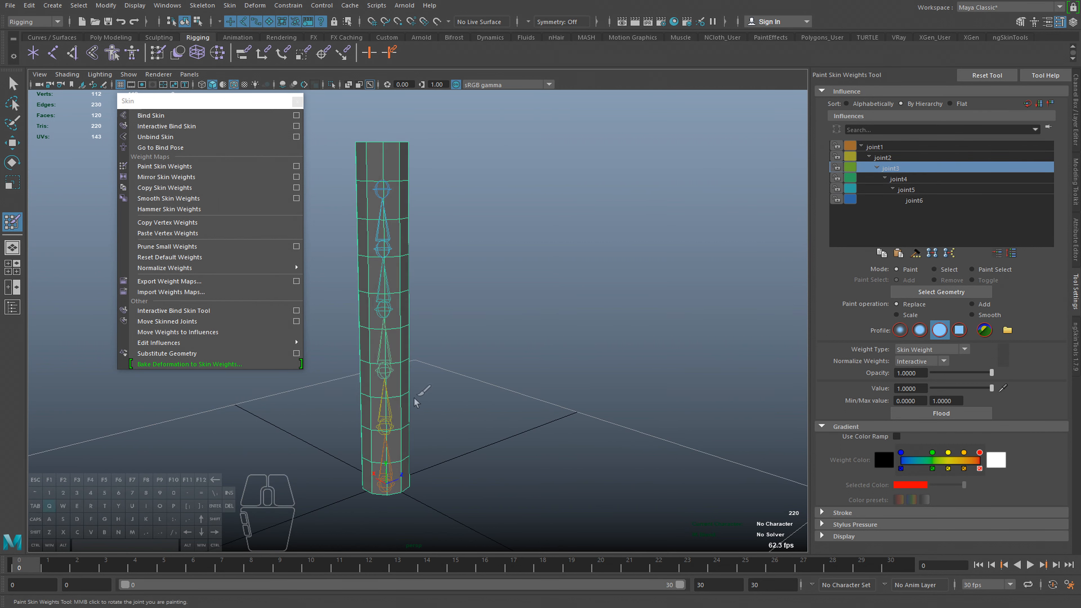
Leave weight painting, test-move the root joint to check that the cylinder follows it, and undo the move.
key(q)
alt+middle_drag(385, 515, 454, 394)
alt+drag(454, 395, 398, 416)
click(480, 356)
alt+middle_drag(496, 342, 461, 419)
key(w)
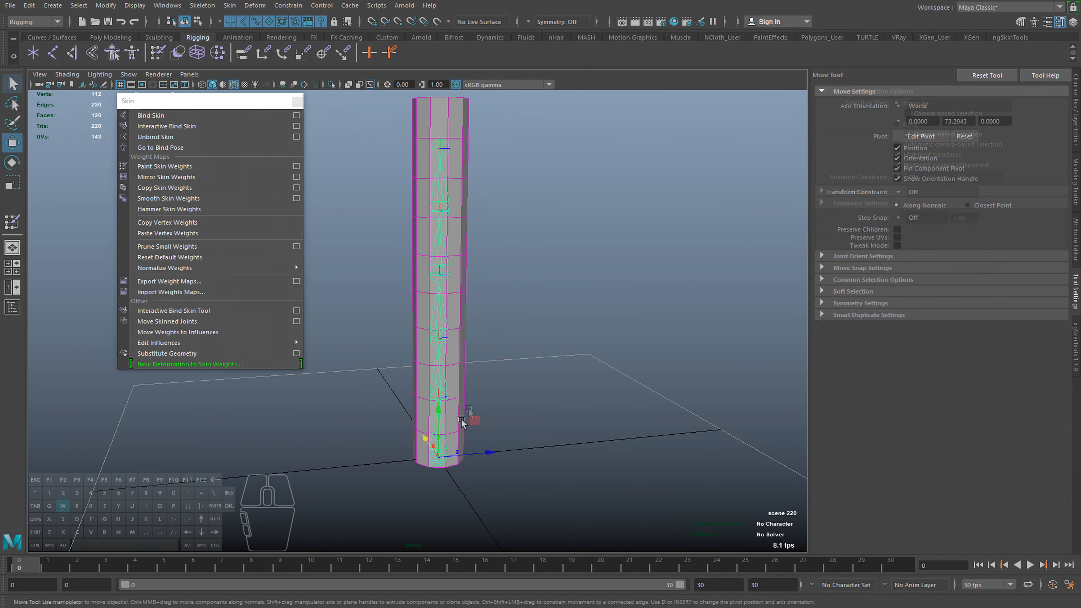
drag(441, 456, 440, 448)
key(ctrl+z)
Test-move the third and fourth joints in turn to check their effect on the cylinder, undoing each move.
click(444, 344)
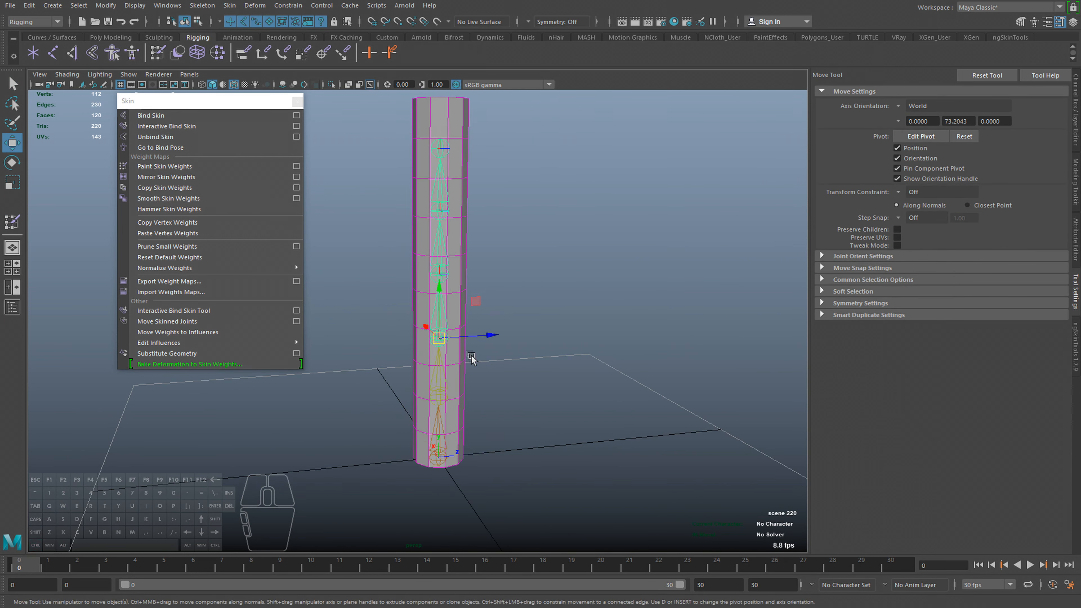
mouse_move(491, 337)
mouse_down()
mouse_move(513, 337)
mouse_move(484, 341)
mouse_up()
key(ctrl+z)
click(443, 274)
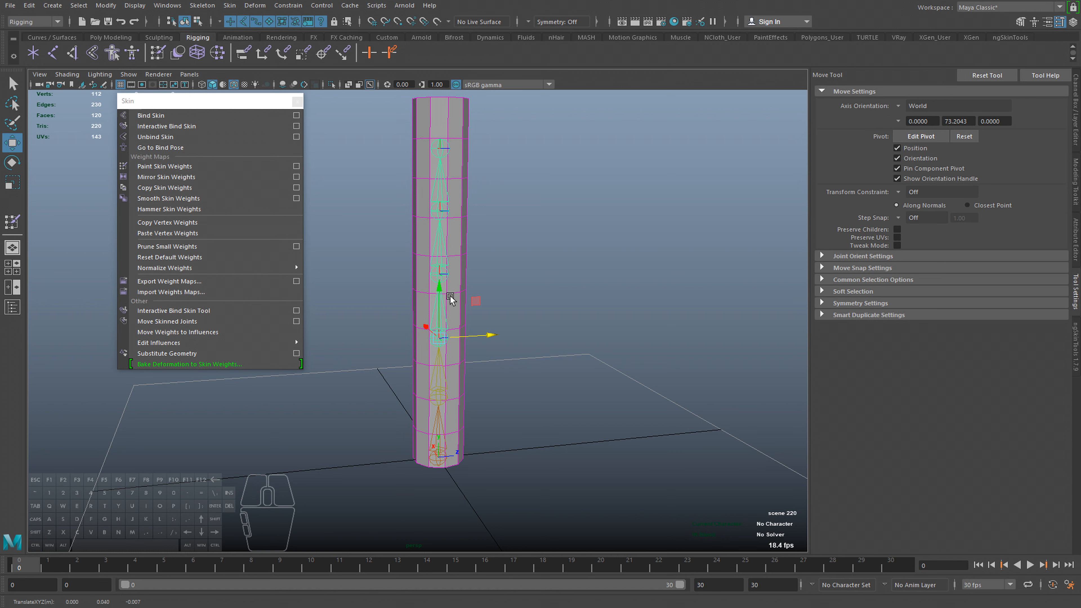
drag(482, 277, 545, 266)
key(ctrl+z)
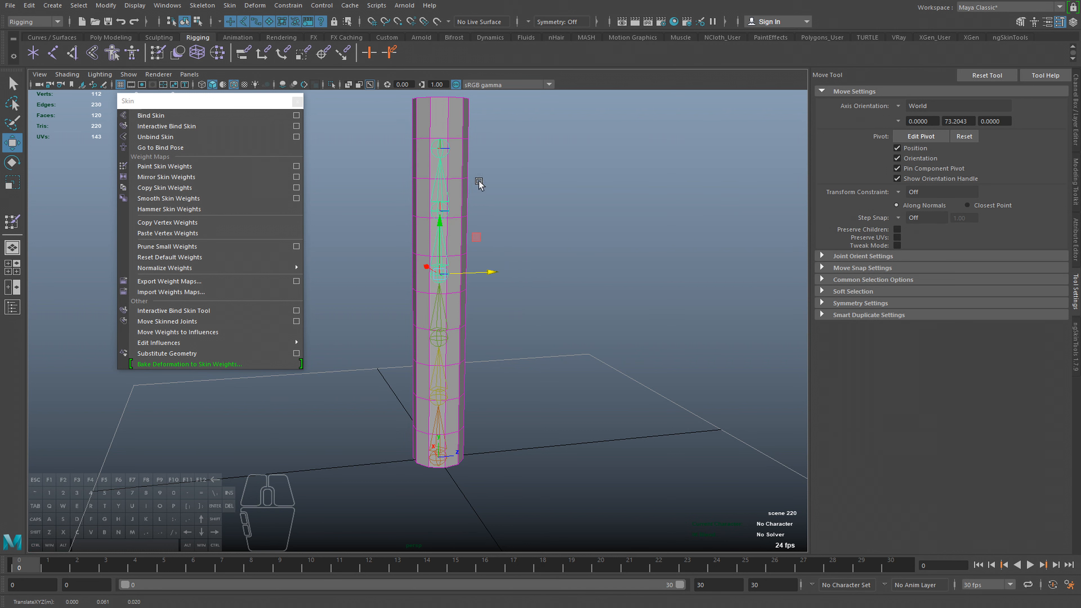
Select the cylinder, reopen Paint Skin Weights with its settings and recheck the other joints' influences, finishing on joint1.
click(467, 149)
click(299, 166)
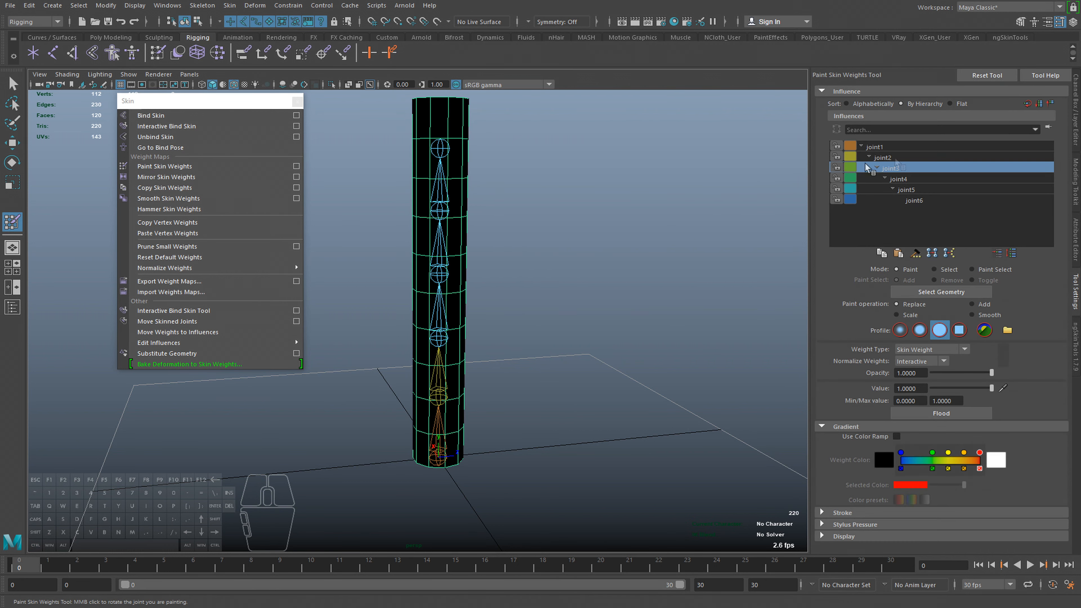
key(Down)
key(Down)
key(Down)
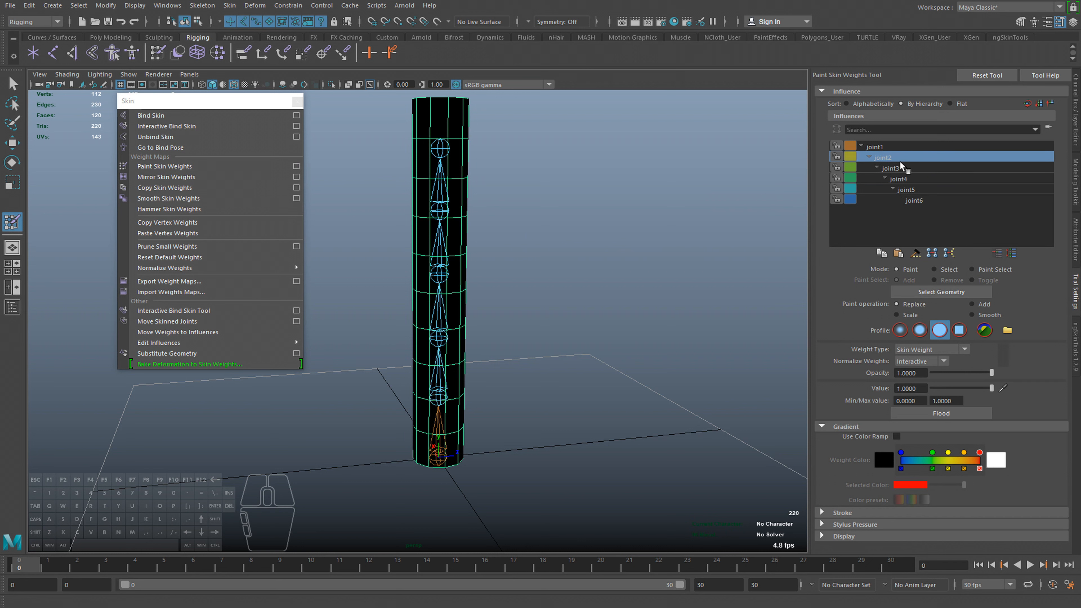
click(896, 149)
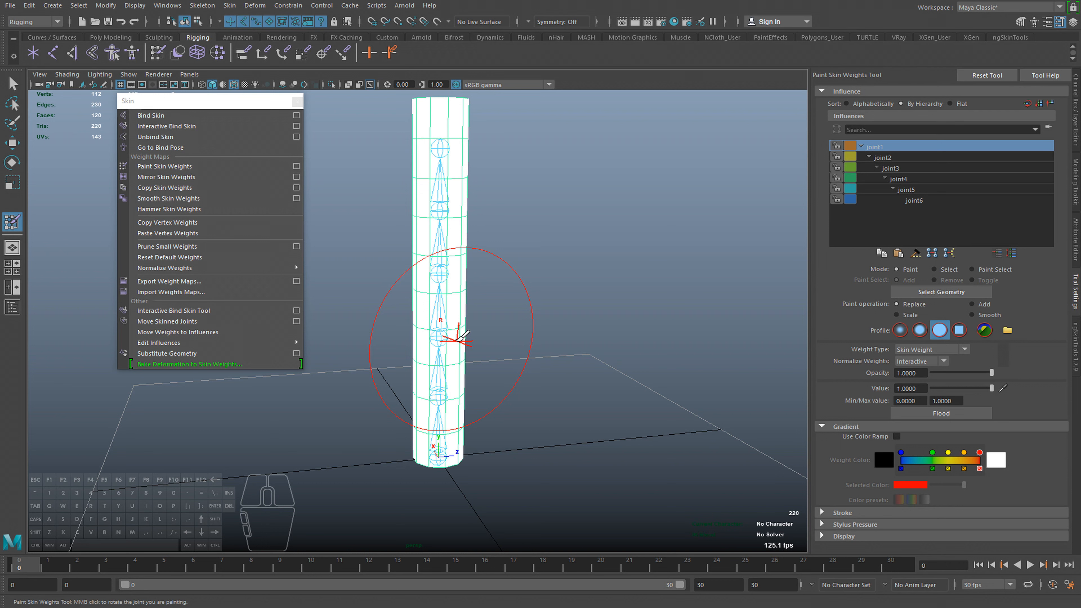
mouse_move(461, 337)
alt+mouse_down()
mouse_move(509, 343)
mouse_move(551, 367)
mouse_move(550, 349)
alt+mouse_up()
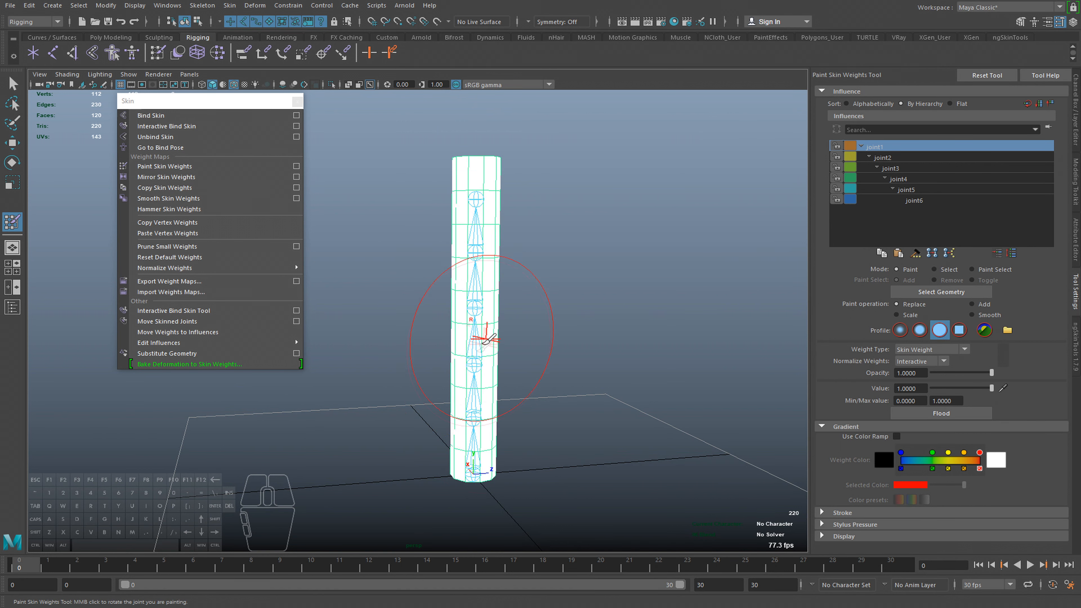
Compare the weight maps of joint1 and joint2, briefly switching the color ramp on and off.
alt+drag(490, 362, 509, 398)
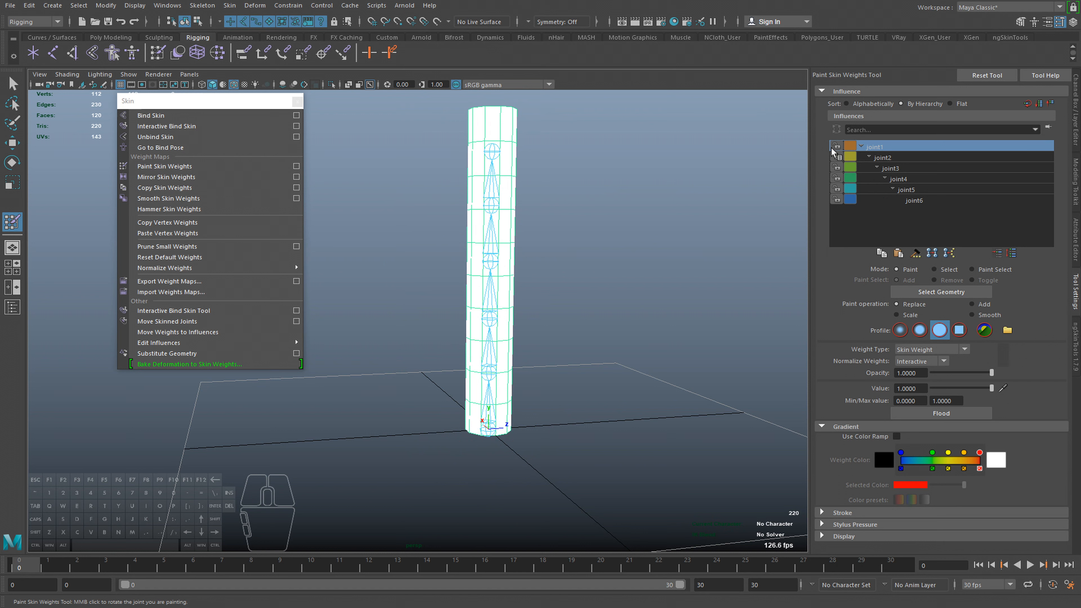
click(898, 157)
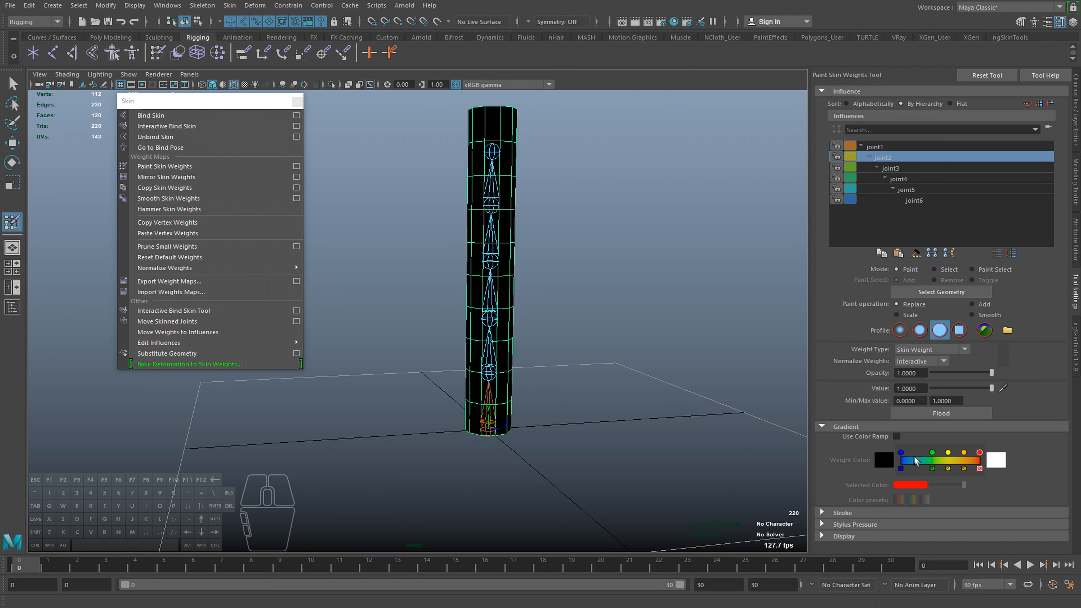
click(887, 149)
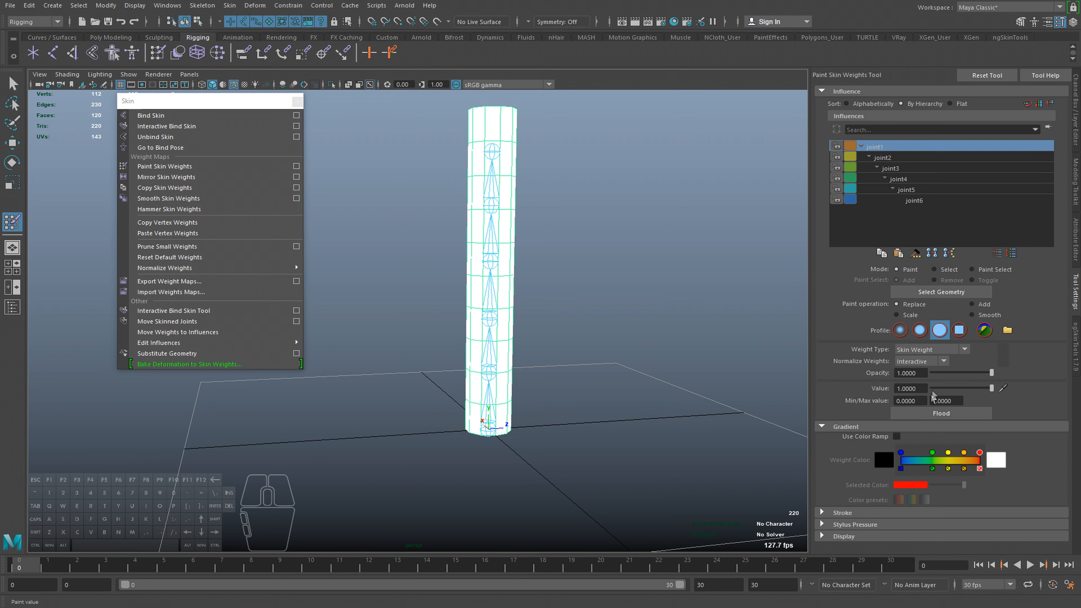
click(896, 436)
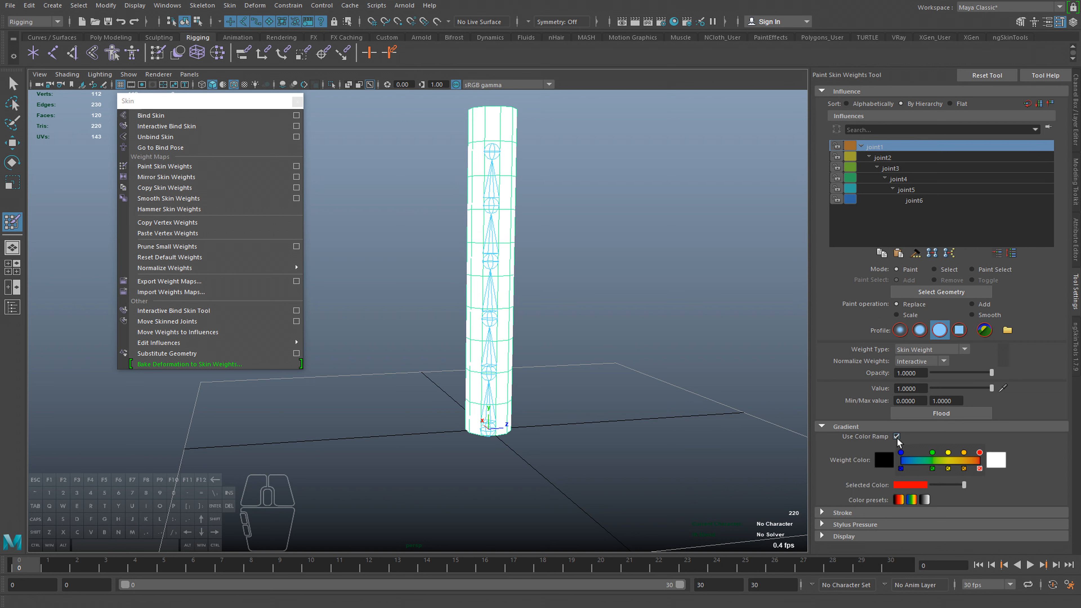
click(896, 437)
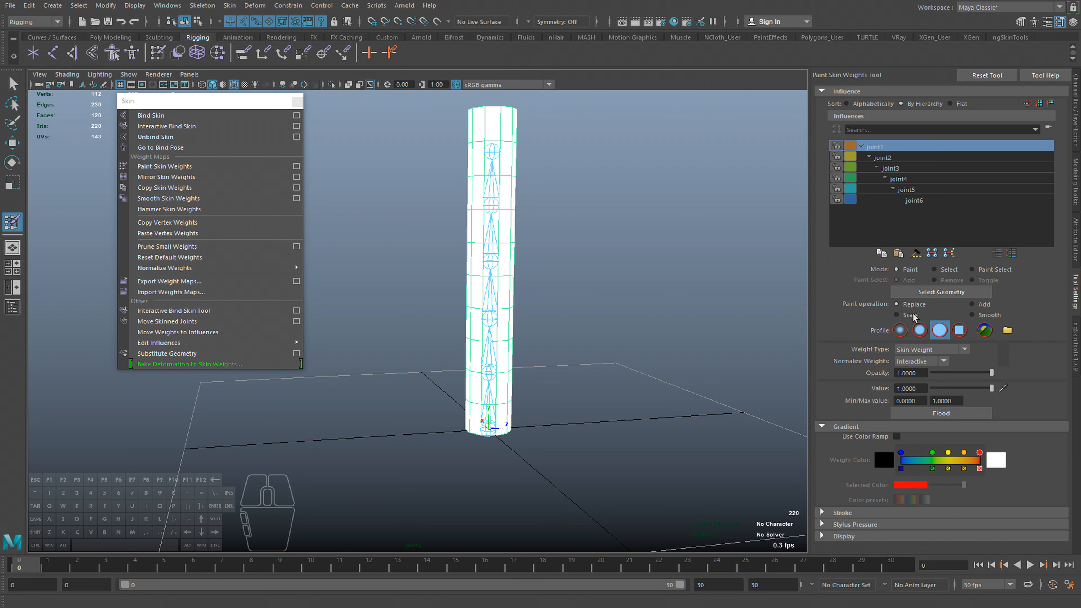
click(888, 158)
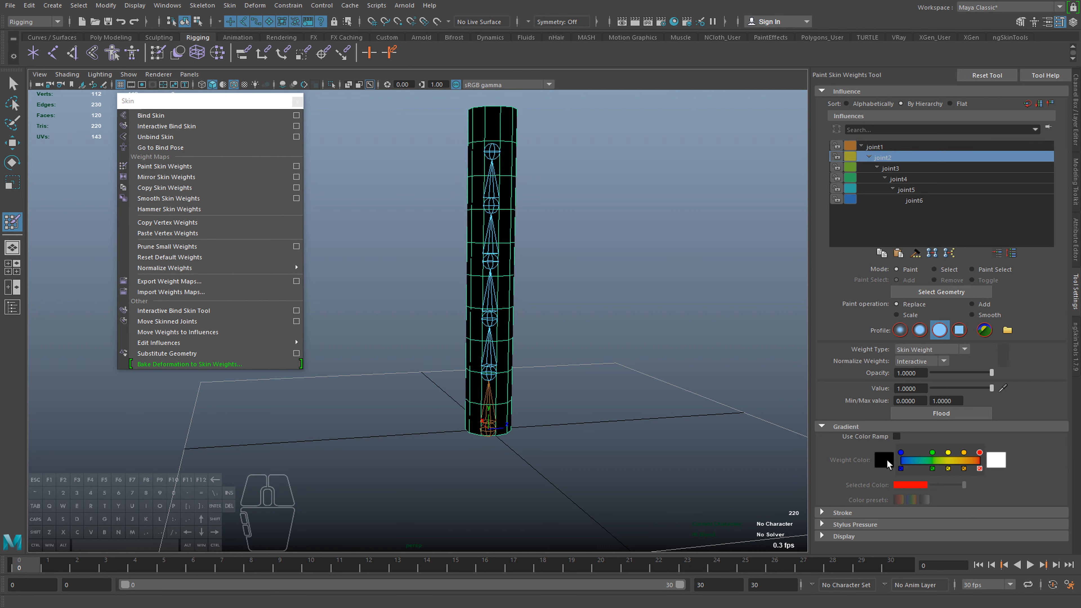
click(894, 147)
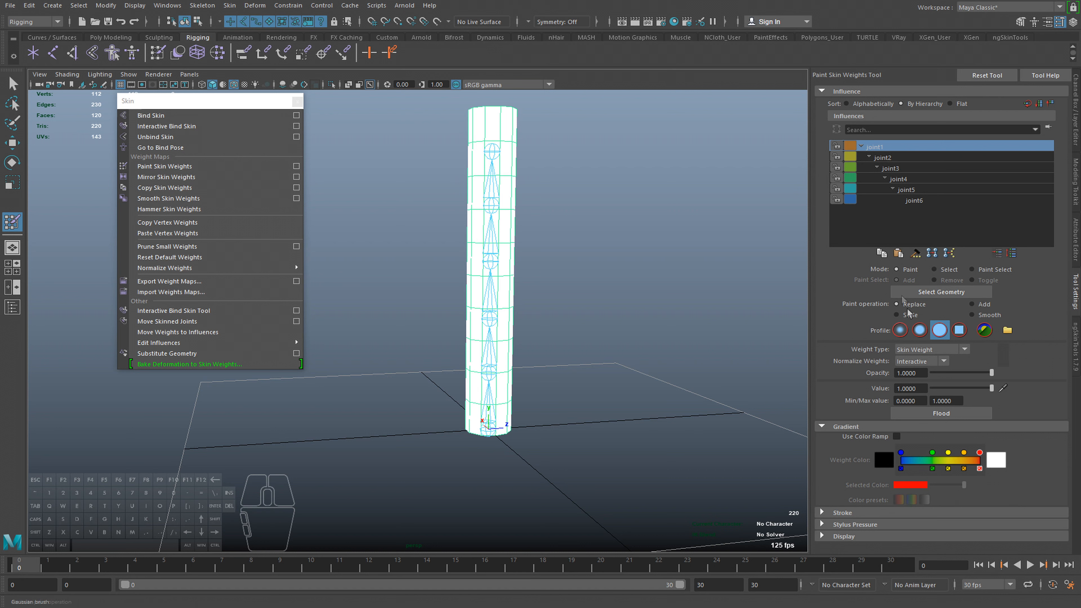
alt+middle_drag(681, 376, 700, 365)
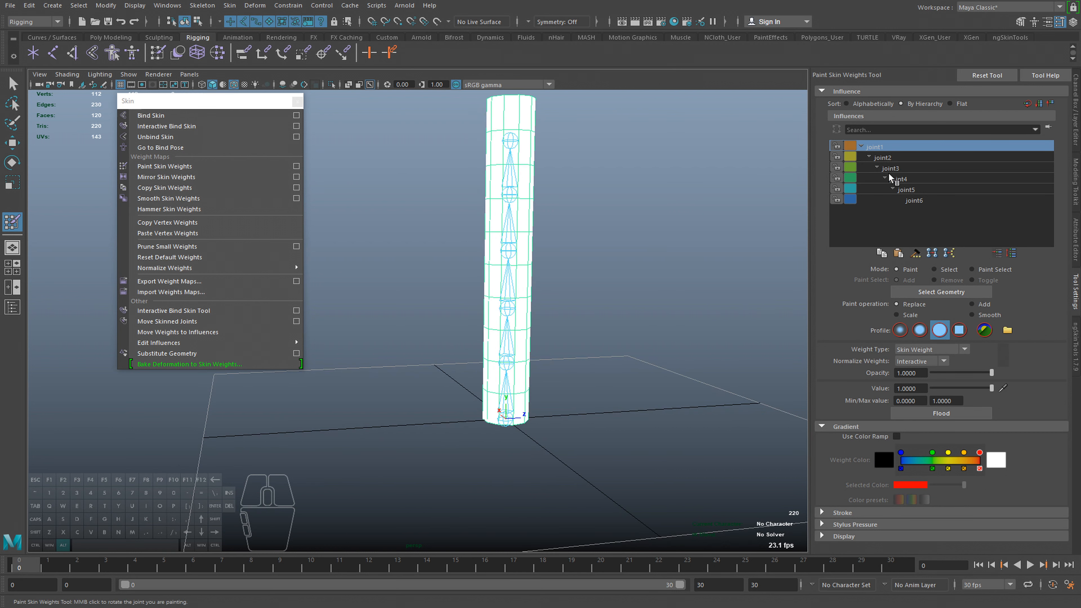
Select joint2 for painting and set the brush to the Replace operation with the solid profile, opacity 1 and value 1.
click(893, 157)
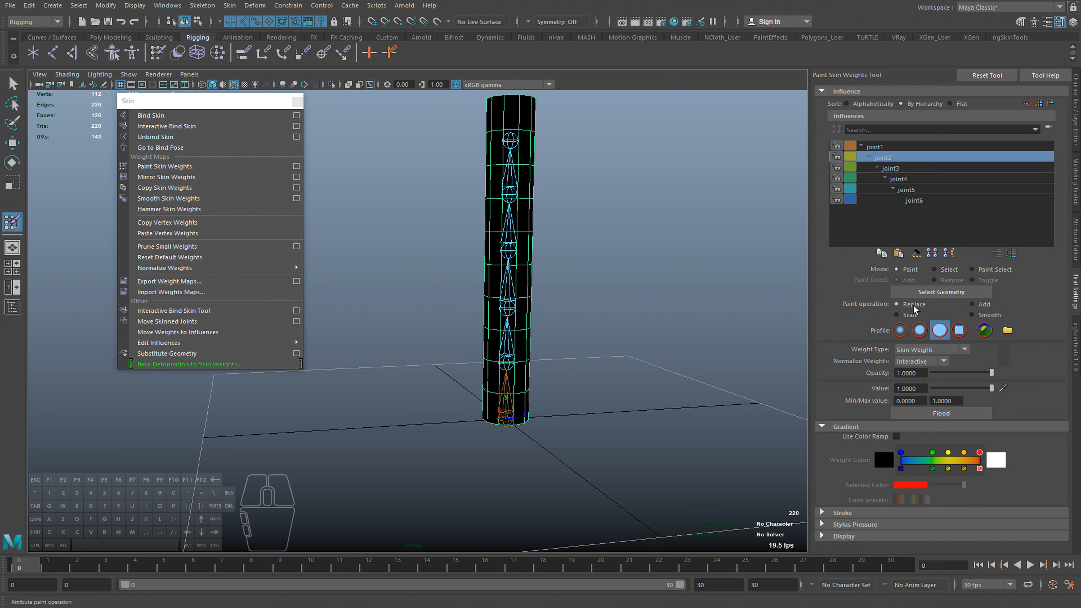
click(980, 316)
click(910, 314)
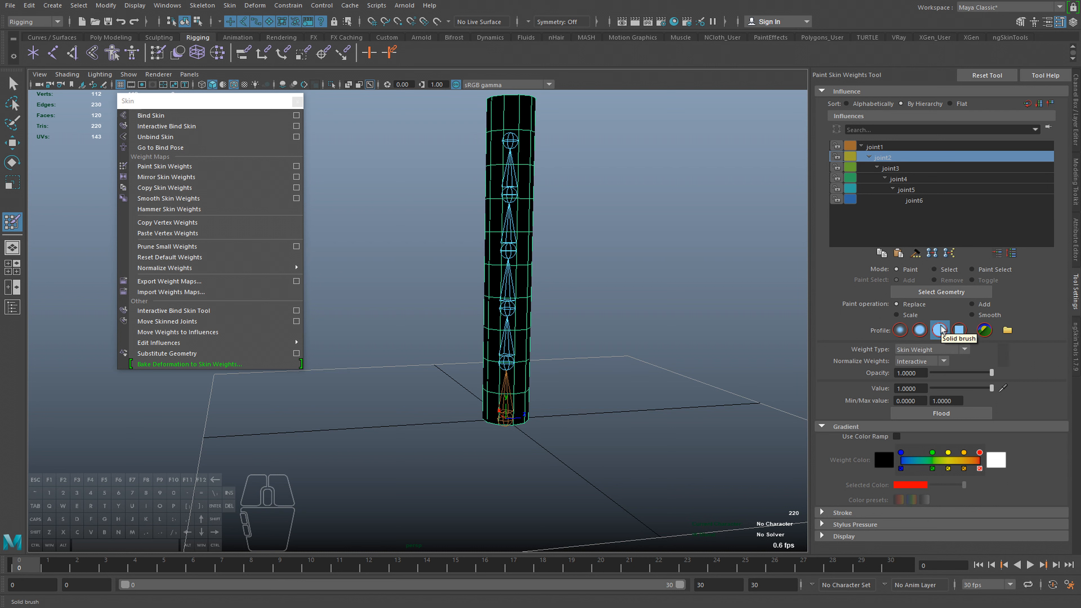
click(902, 331)
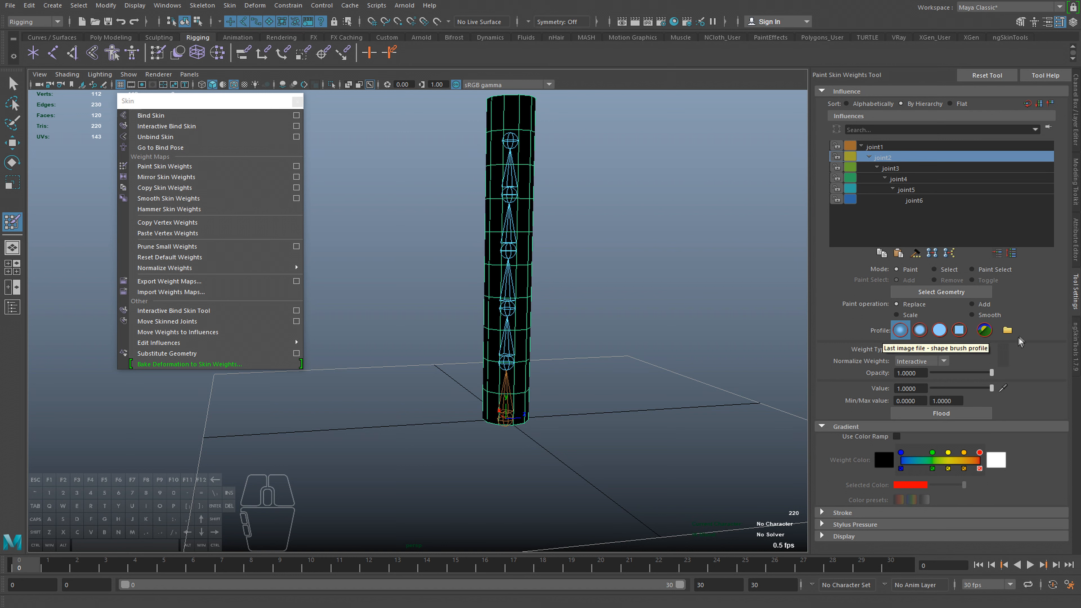
click(939, 332)
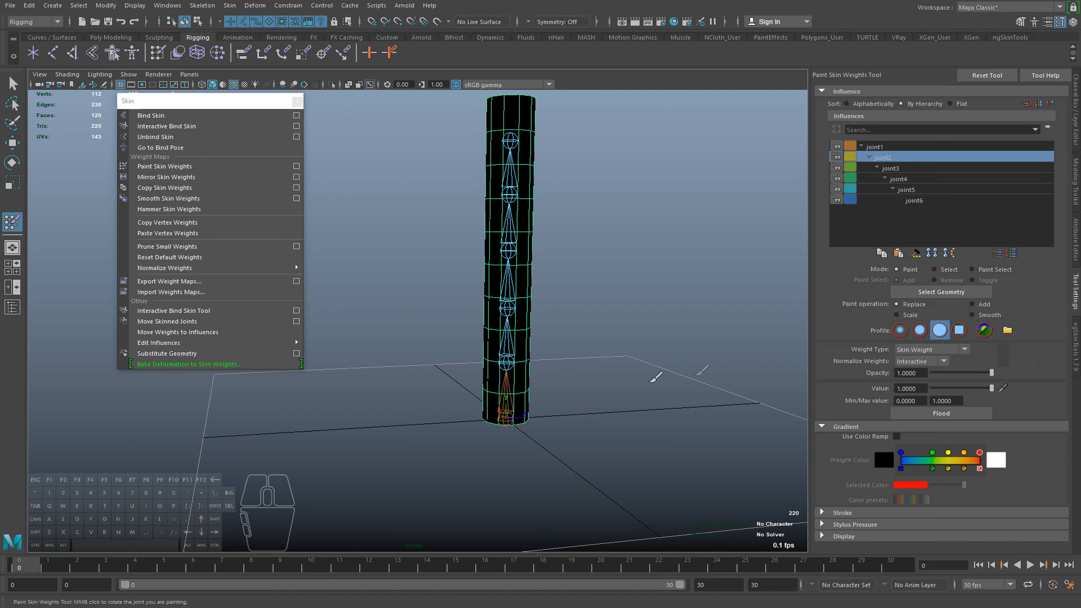
alt+drag(528, 375, 494, 347)
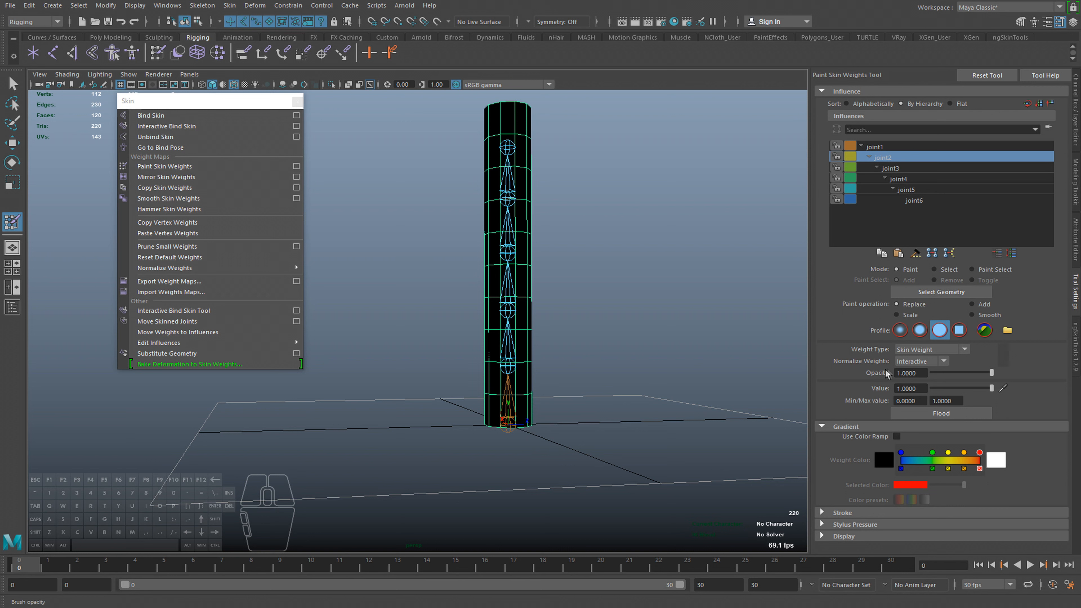
drag(989, 377, 994, 375)
drag(1033, 395, 1029, 394)
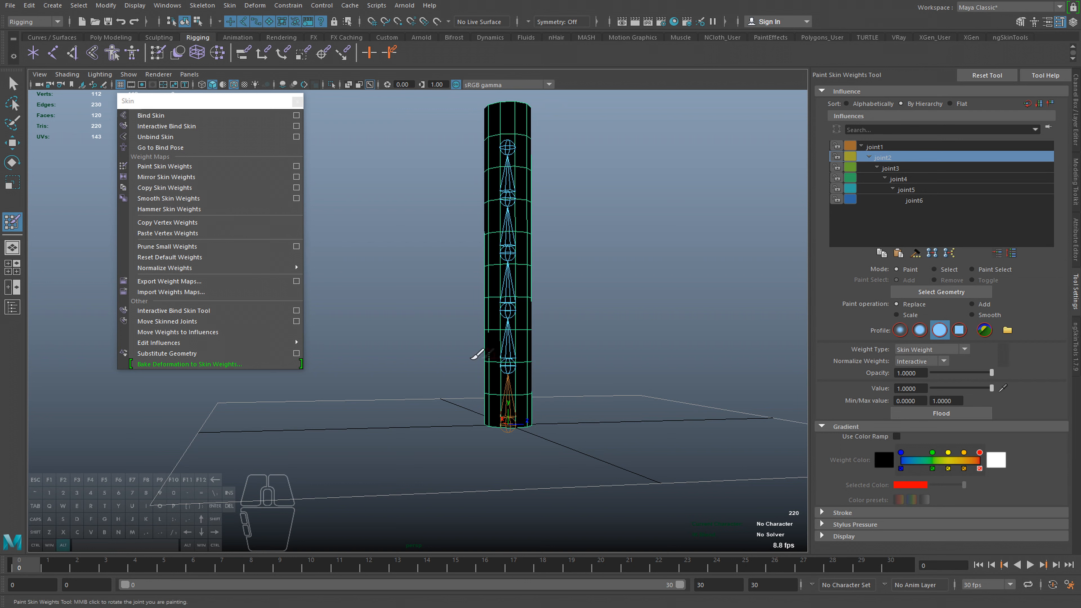
Paint joint2's full weight onto the ring of vertices around the cylinder at the second joint.
alt+right_drag(473, 357, 478, 365)
alt+middle_drag(540, 357, 505, 377)
alt+drag(511, 375, 536, 379)
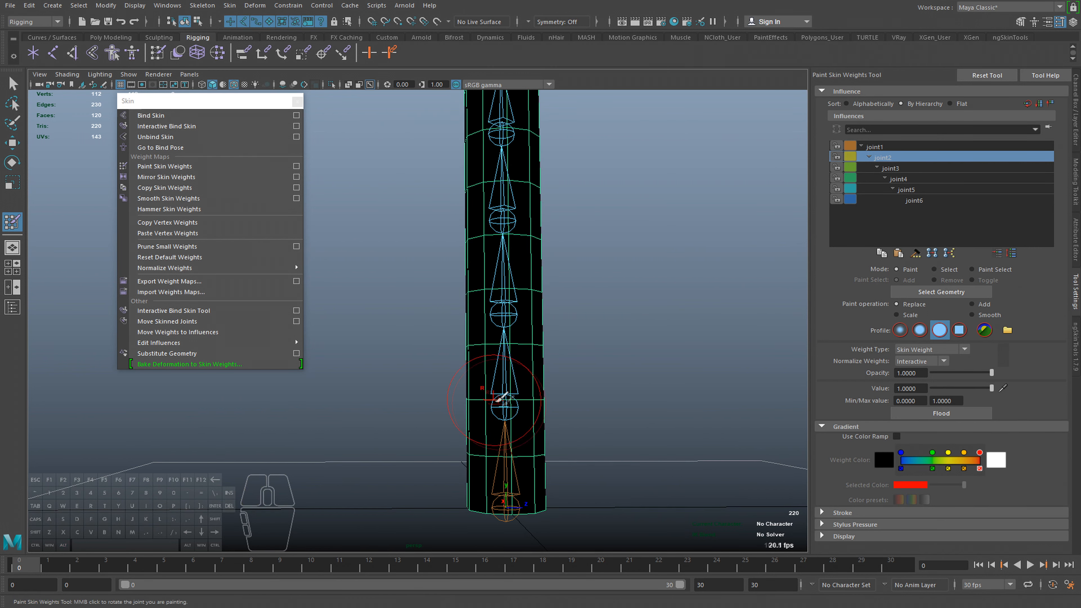
alt+middle_drag(508, 416, 503, 398)
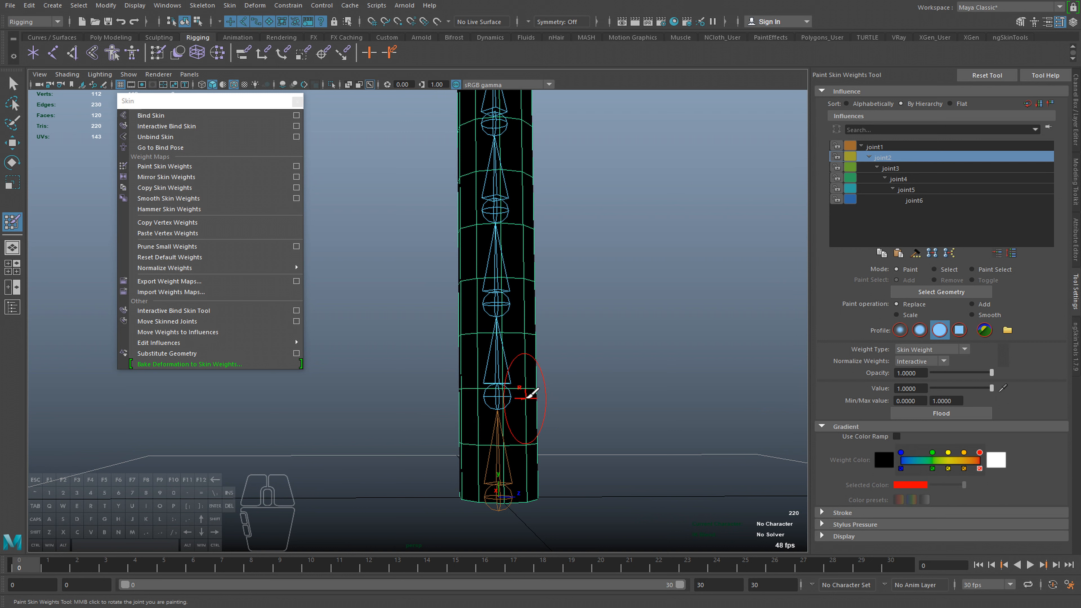
drag(491, 391, 479, 391)
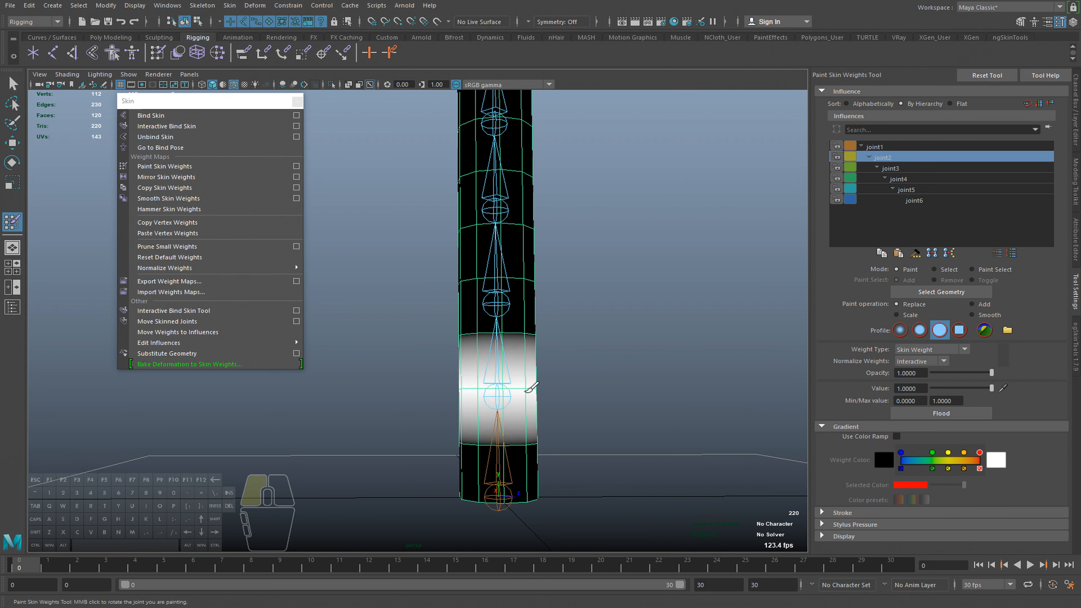
Leave weight painting and test-move joint2 sideways along X to check how the painted ring deforms.
mouse_move(594, 391)
alt+mouse_down()
mouse_move(369, 387)
mouse_move(469, 376)
mouse_move(568, 426)
mouse_move(506, 387)
mouse_move(500, 358)
mouse_move(514, 379)
mouse_move(515, 370)
mouse_move(429, 386)
mouse_move(495, 378)
mouse_move(451, 374)
mouse_move(484, 378)
alt+mouse_up()
scroll(506, 386, up, 3)
key(q)
click(410, 381)
key(w)
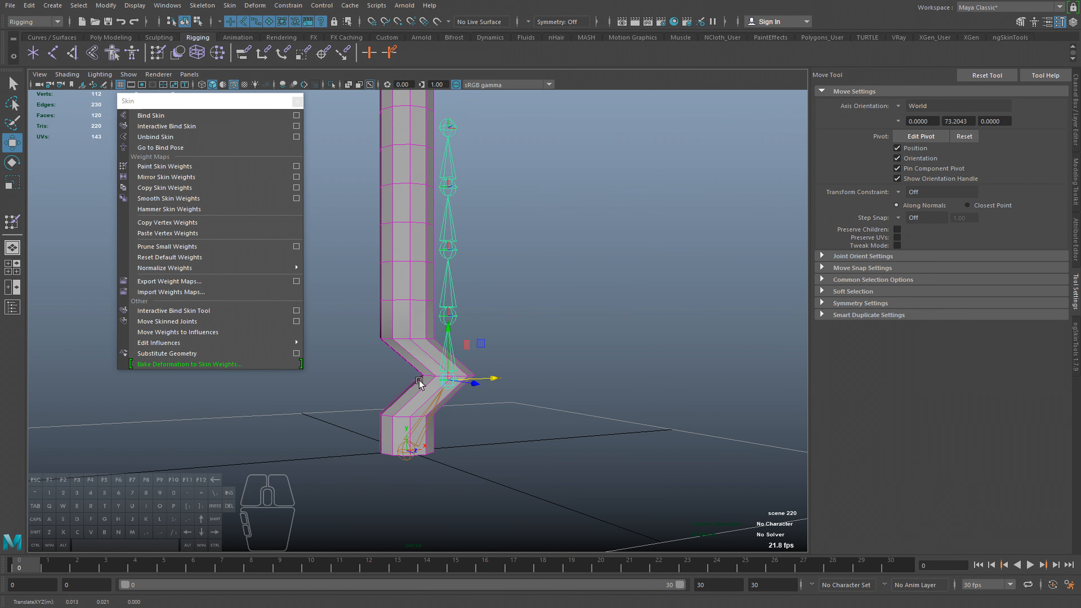
mouse_move(495, 379)
mouse_down()
mouse_move(447, 379)
mouse_move(490, 381)
mouse_up()
Reopen weight painting on the deformed cylinder and compare the maps of joint1 through joint4, finishing on joint2.
click(403, 335)
right_drag(515, 313, 470, 301)
click(885, 148)
alt+middle_drag(640, 291, 653, 302)
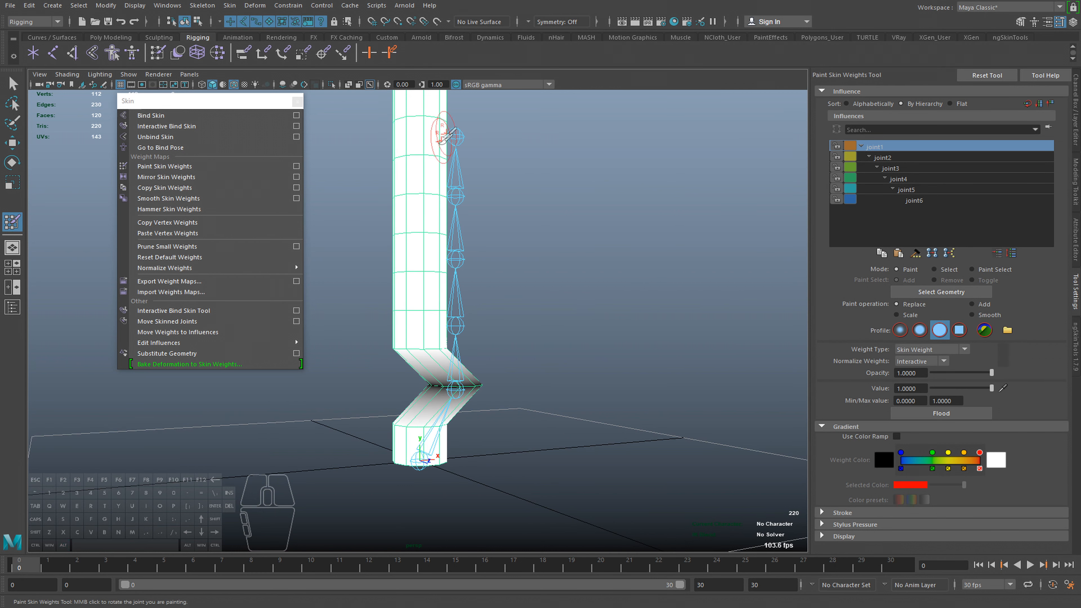
click(883, 158)
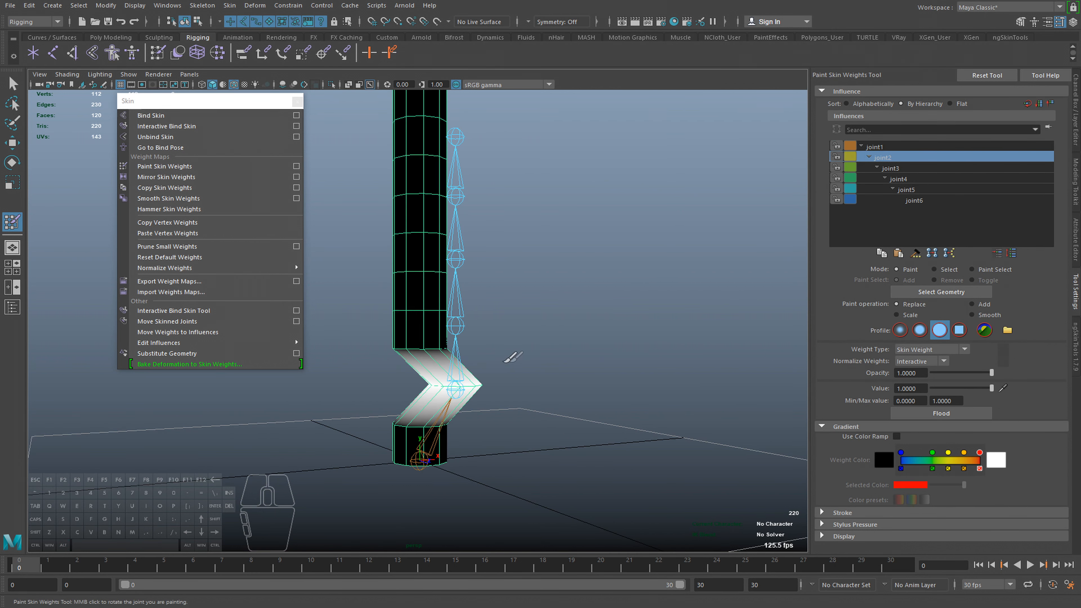
click(914, 168)
click(911, 175)
click(906, 156)
Undo the test move of joint2, reselect the cylinder and reopen Paint Skin Weights with its settings.
alt+middle_drag(509, 388, 538, 384)
key(ctrl+z)
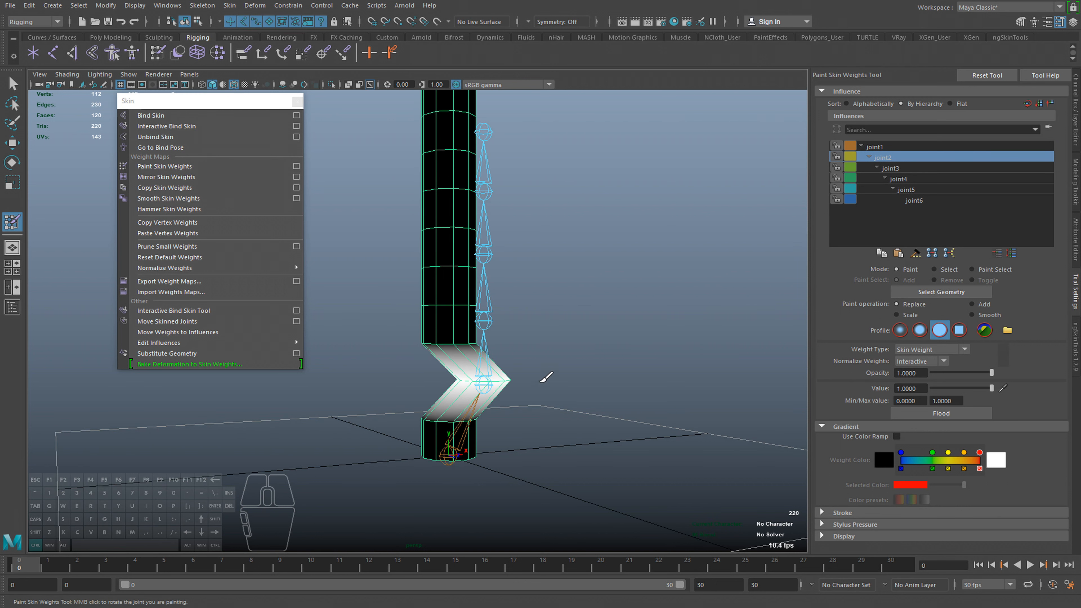
key(ctrl+z)
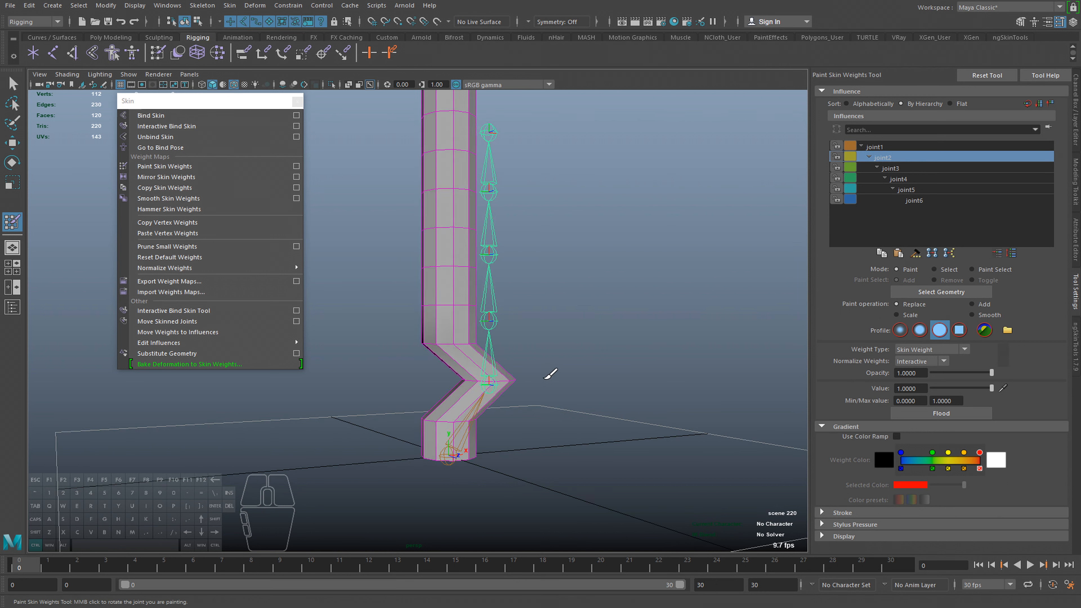
key(ctrl+z)
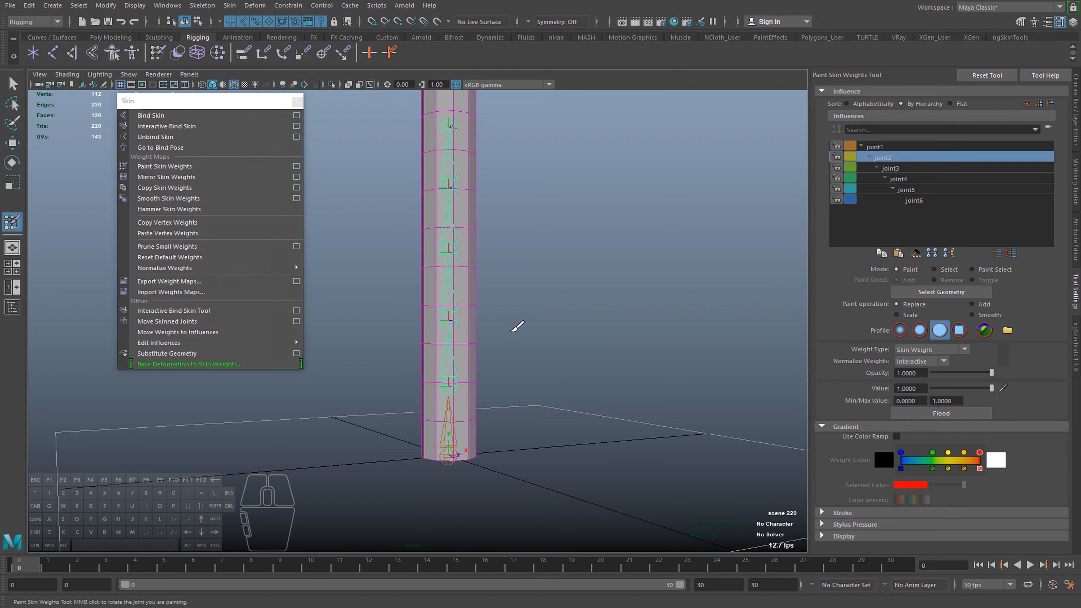
key(q)
mouse_move(553, 303)
right_down()
mouse_move(457, 281)
mouse_move(504, 294)
right_up()
key(q)
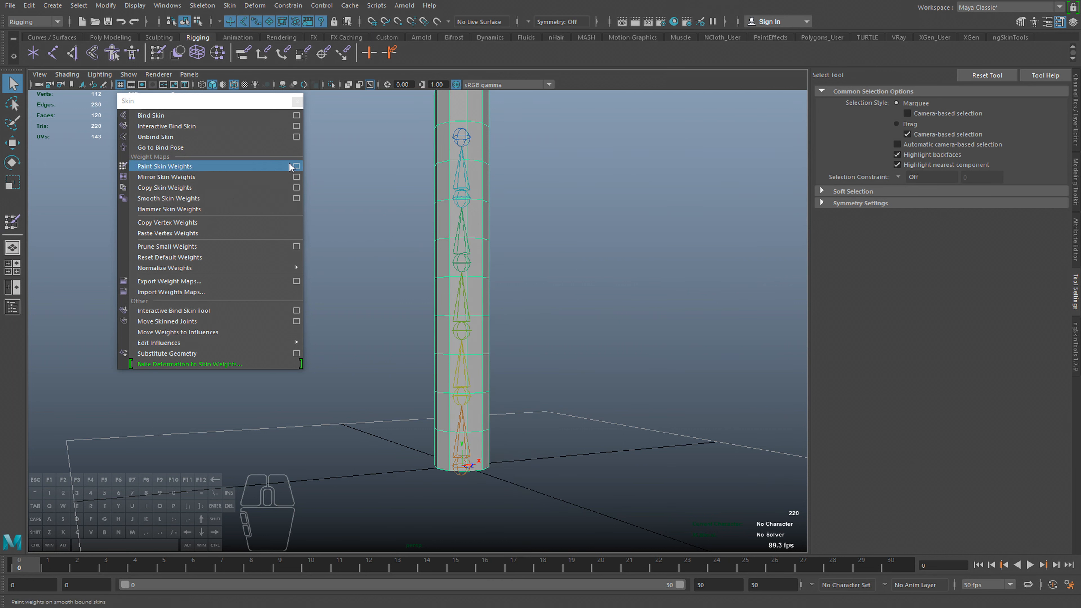
click(297, 163)
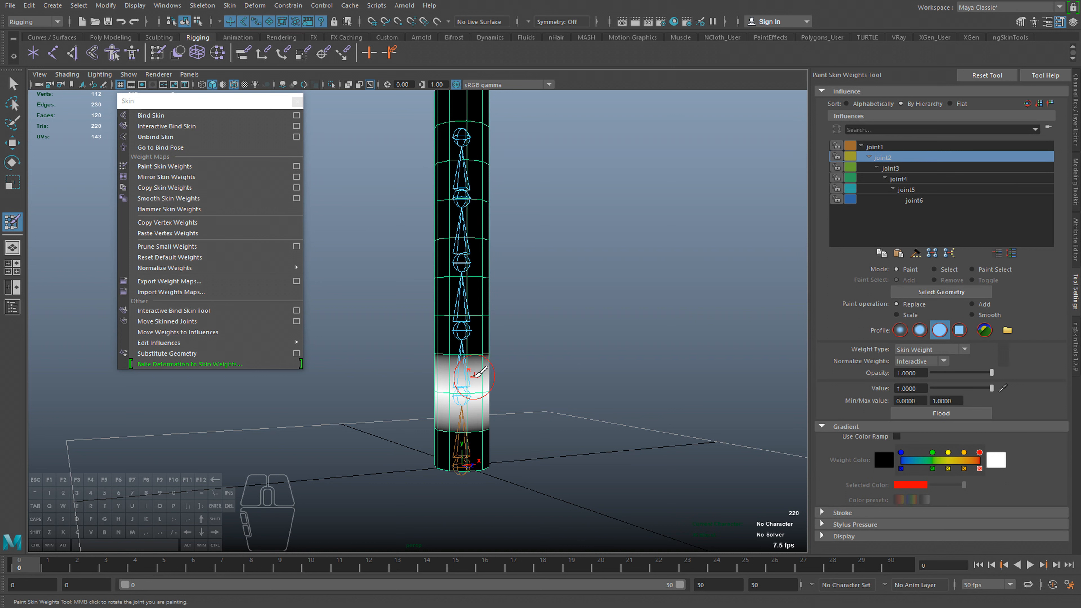
Paint joint2's full weight on all sides of the cylinder from the second joint up to the top end.
alt+middle_drag(457, 357, 464, 360)
mouse_move(466, 383)
mouse_down()
mouse_move(439, 332)
mouse_move(578, 294)
mouse_move(489, 191)
mouse_move(481, 149)
mouse_up()
alt+middle_drag(482, 152, 493, 343)
drag(427, 278, 448, 296)
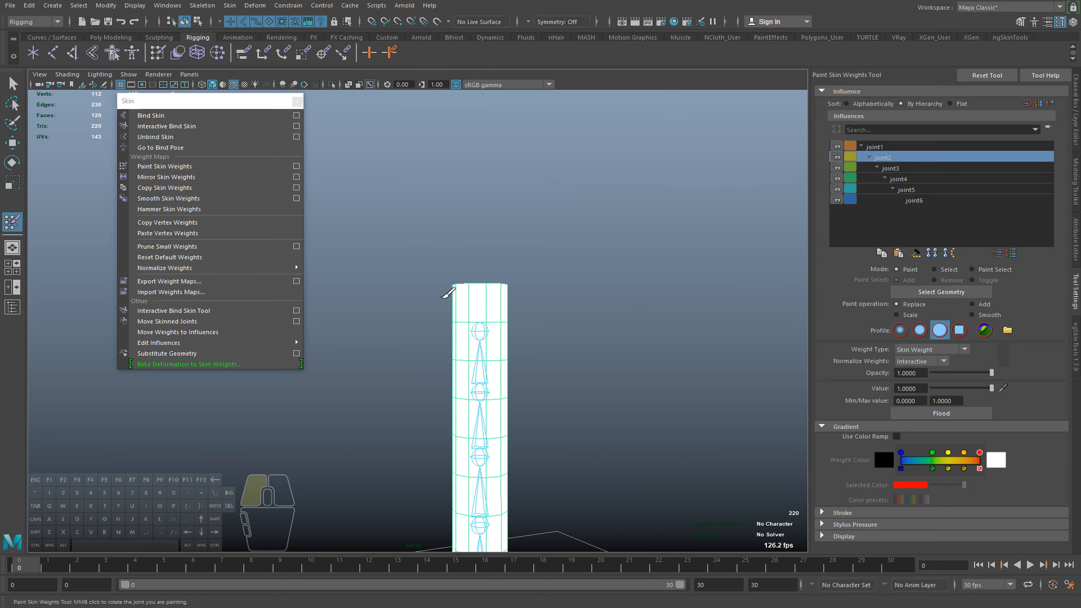
alt+middle_drag(483, 362, 476, 305)
alt+drag(475, 305, 589, 337)
mouse_move(306, 426)
alt+middle_down()
mouse_move(530, 340)
mouse_move(564, 338)
alt+middle_up()
alt+right_drag(565, 339, 536, 352)
alt+drag(536, 352, 656, 344)
mouse_move(445, 367)
mouse_down()
mouse_move(432, 347)
mouse_move(470, 271)
mouse_move(435, 193)
mouse_up()
mouse_move(515, 351)
alt+mouse_down()
mouse_move(444, 357)
mouse_move(420, 372)
alt+mouse_up()
Leave weight painting and test-move joint2 sideways, undoing the first move and repeating it to find unpainted vertices.
key(q)
mouse_move(494, 421)
alt+mouse_down()
mouse_move(511, 438)
mouse_move(484, 487)
mouse_move(434, 488)
alt+mouse_up()
click(513, 459)
key(w)
drag(453, 499, 465, 497)
key(ctrl+z)
click(400, 438)
drag(446, 441, 503, 437)
Reopen weight painting on the cylinder and paint the missed vertex at its top end with joint2's weight.
alt+drag(410, 286, 535, 290)
right_drag(538, 291, 507, 271)
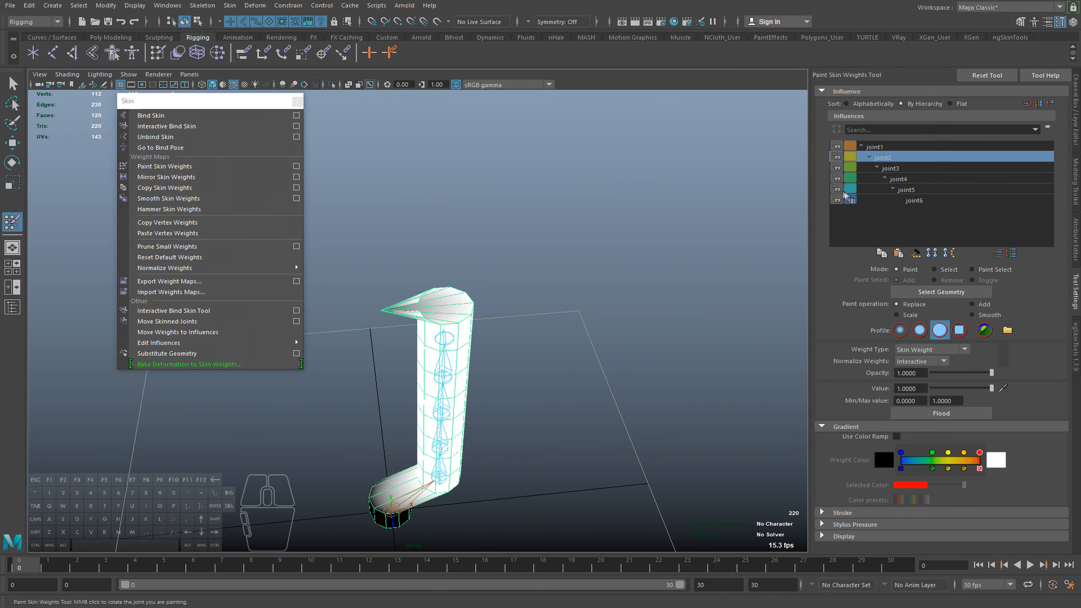
drag(427, 311, 443, 318)
alt+drag(445, 387, 467, 343)
Return joint2 to its original position, undoing a trial Translate X of 0 and setting Translate Y to 0.
key(q)
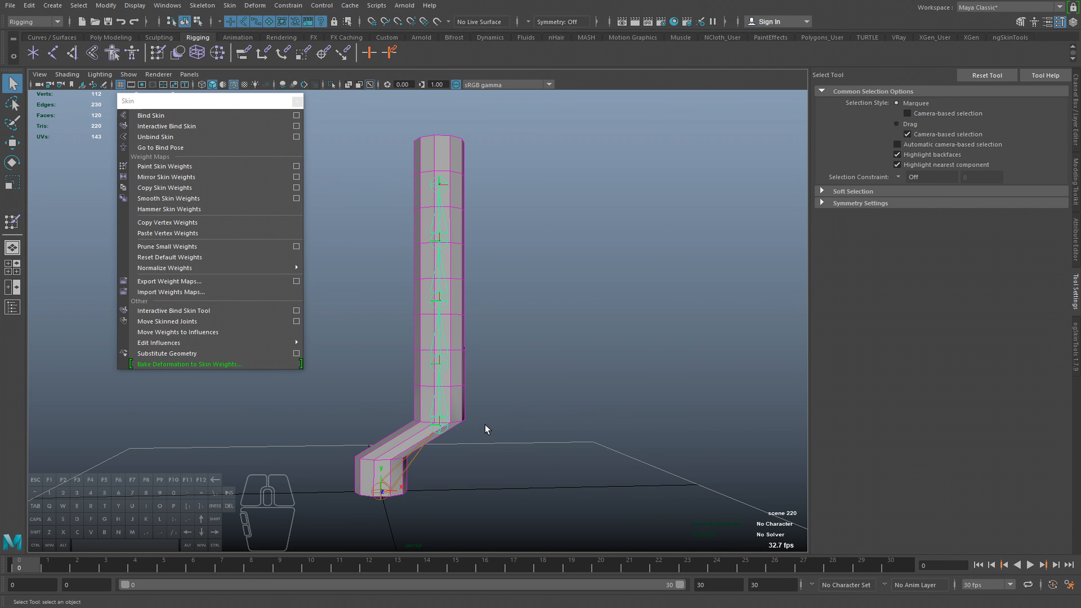
key(ctrl+a)
key(w)
drag(526, 440, 494, 442)
double_click(1049, 105)
text(0)
key(Return)
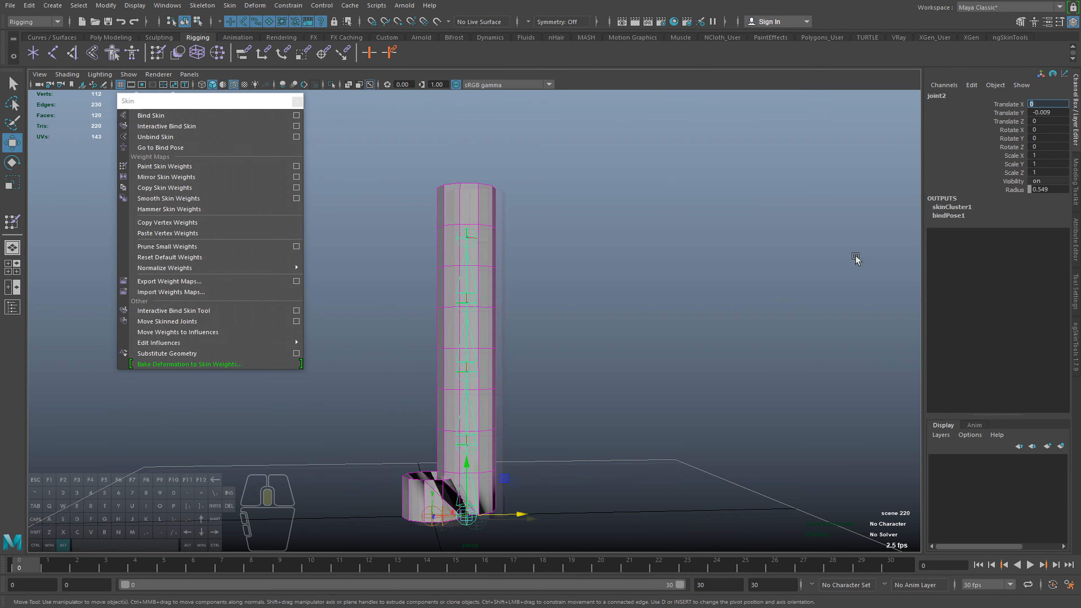
key(ctrl+z)
click(1046, 113)
text(0)
key(Return)
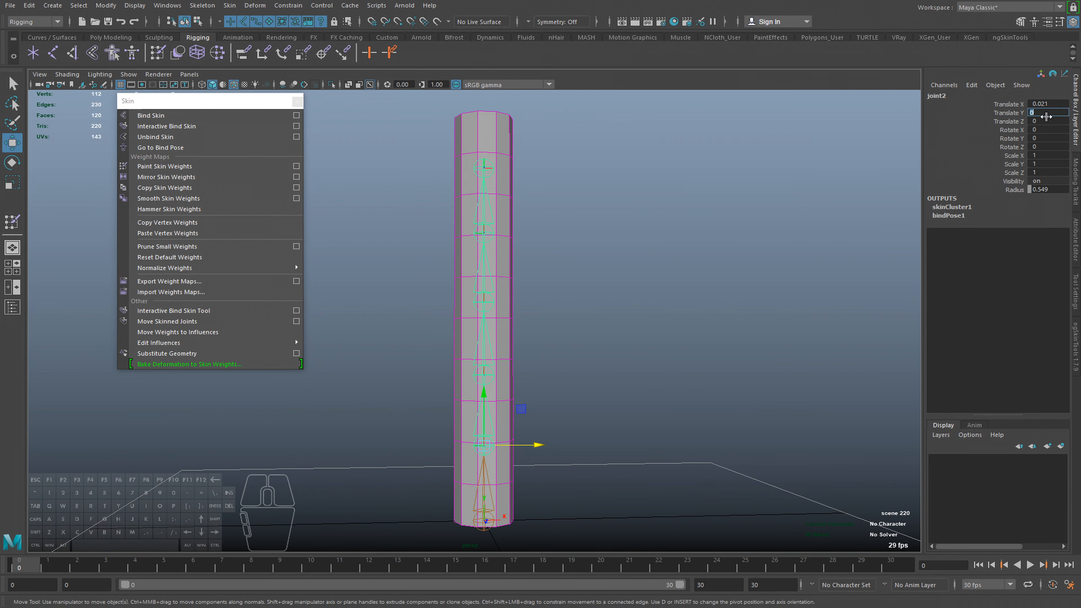
Reopen weight painting on the cylinder, set the operation to Smooth and smooth joint2's weight border just below the second joint.
click(511, 317)
right_drag(587, 276, 570, 268)
alt+drag(572, 267, 628, 296)
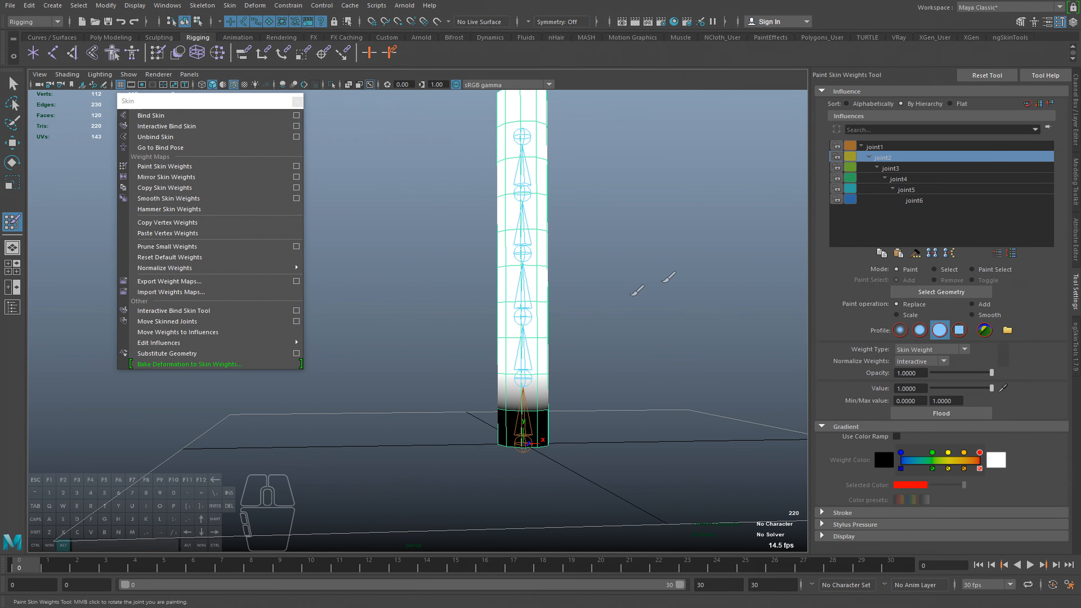
alt+right_drag(547, 329, 556, 325)
alt+drag(553, 329, 554, 329)
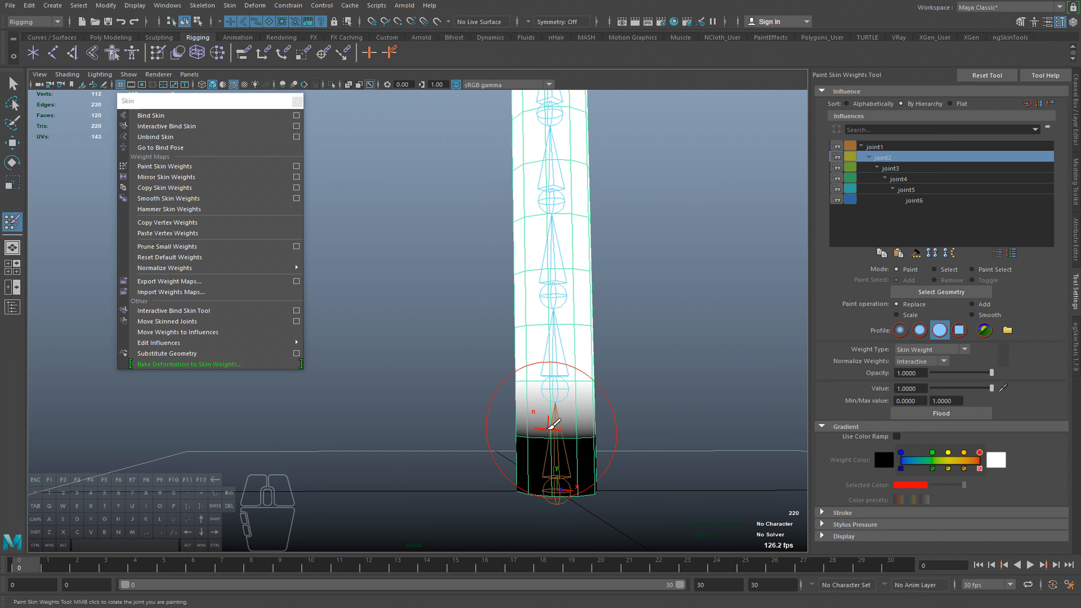
click(993, 315)
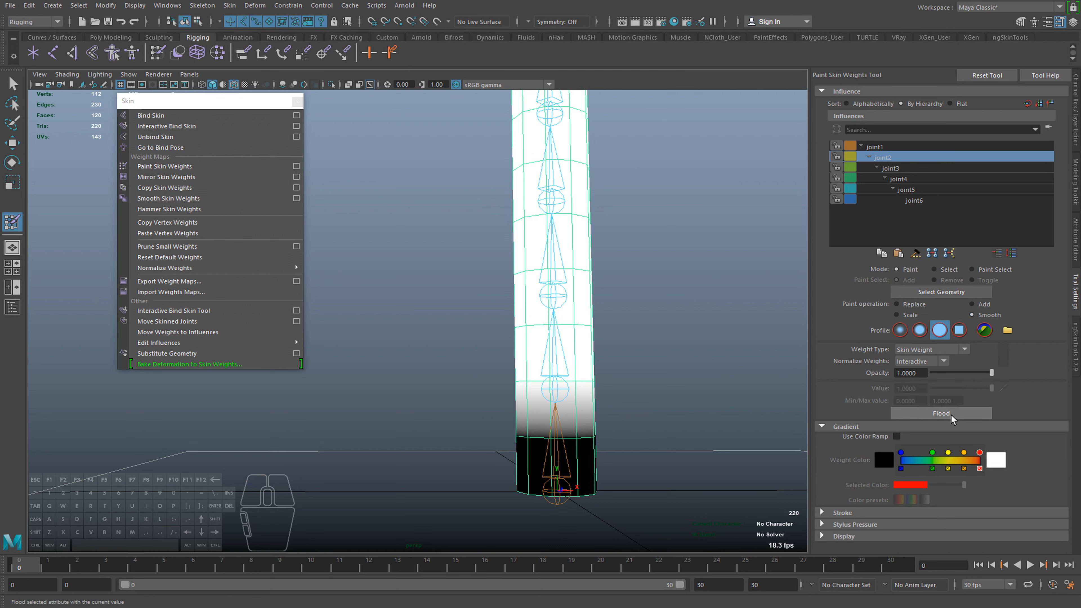
key(b)
mouse_move(559, 414)
mouse_down()
mouse_move(500, 414)
mouse_move(616, 421)
mouse_move(483, 429)
mouse_move(418, 420)
mouse_move(523, 442)
mouse_move(540, 430)
mouse_move(532, 426)
mouse_up()
Leave weight painting, test-move joint2 sideways to check the smoothed border, and undo the move.
alt+drag(593, 445, 681, 445)
key(f)
alt+right_drag(611, 452, 585, 461)
key(q)
click(436, 442)
key(w)
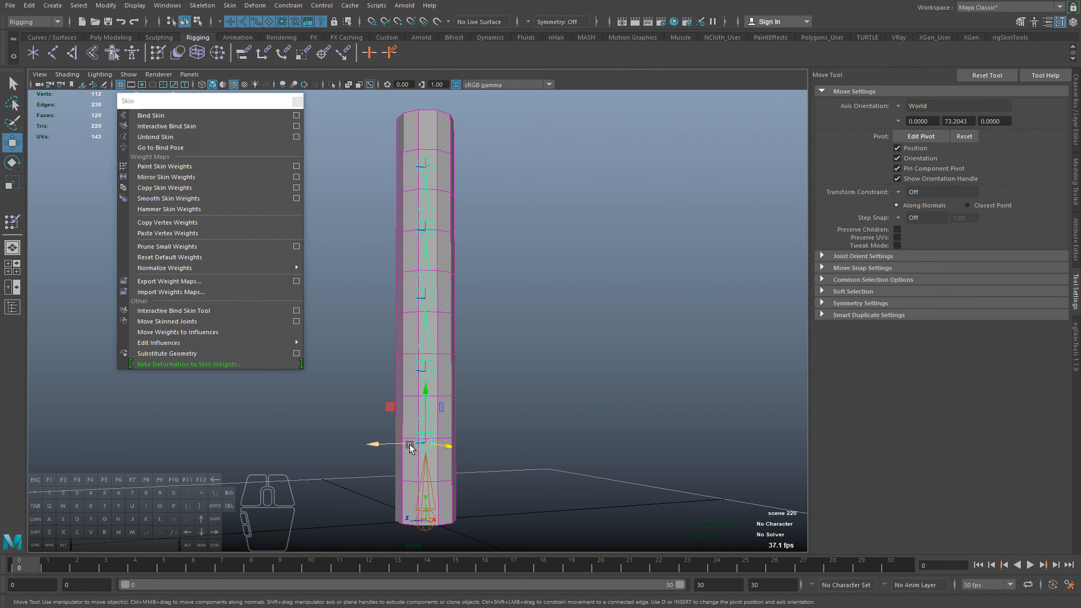
alt+drag(418, 446, 524, 446)
alt+drag(510, 451, 488, 451)
key(ctrl+z)
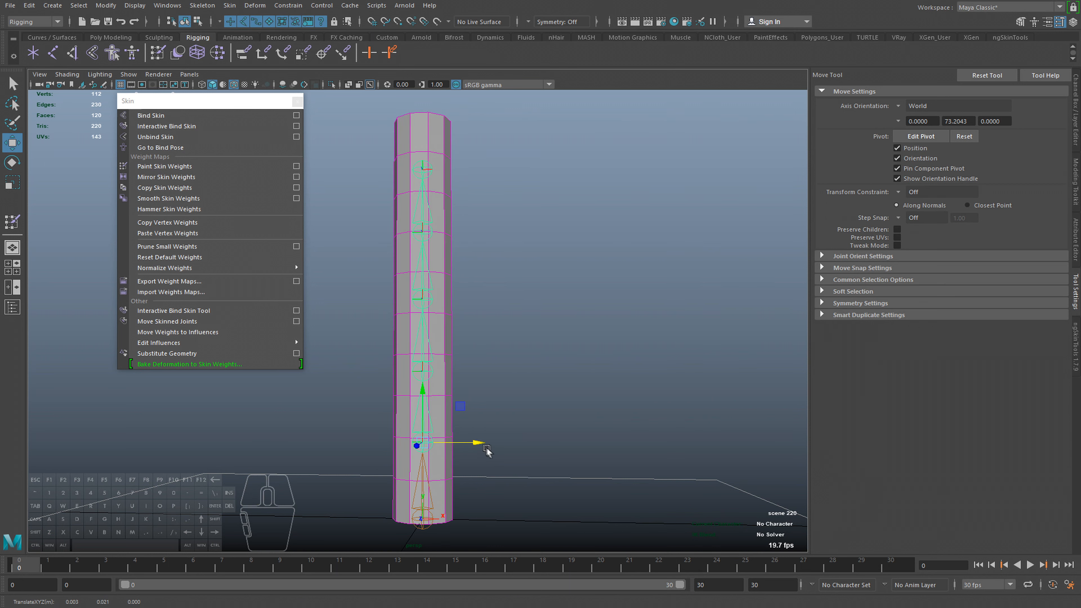
Move joint2 sideways about 0.015 m along the world X axis to bend the cylinder's lower part.
alt+middle_drag(476, 457, 489, 448)
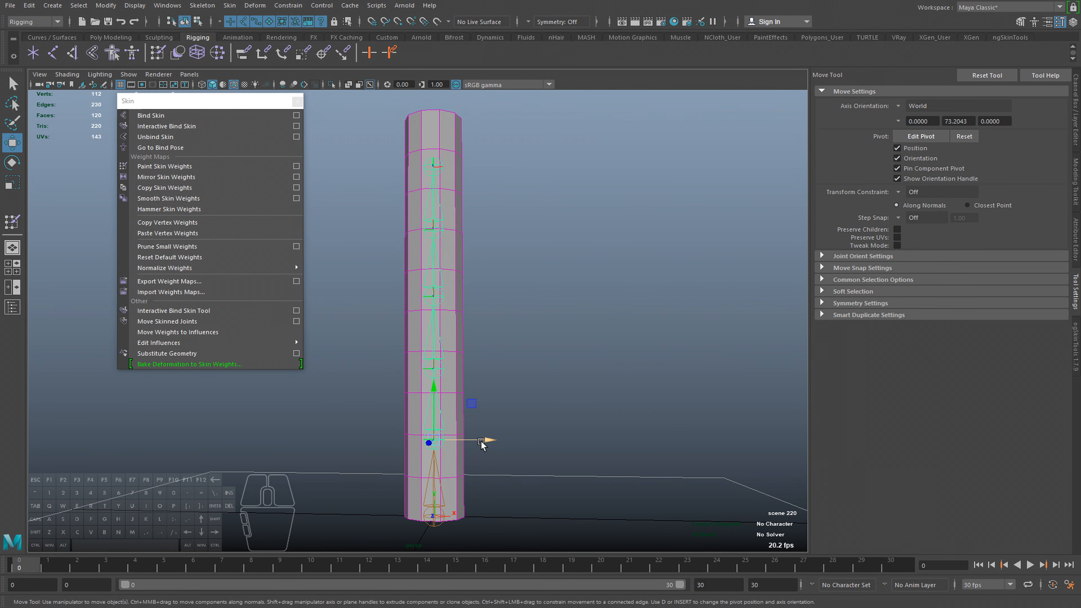
drag(481, 445, 536, 442)
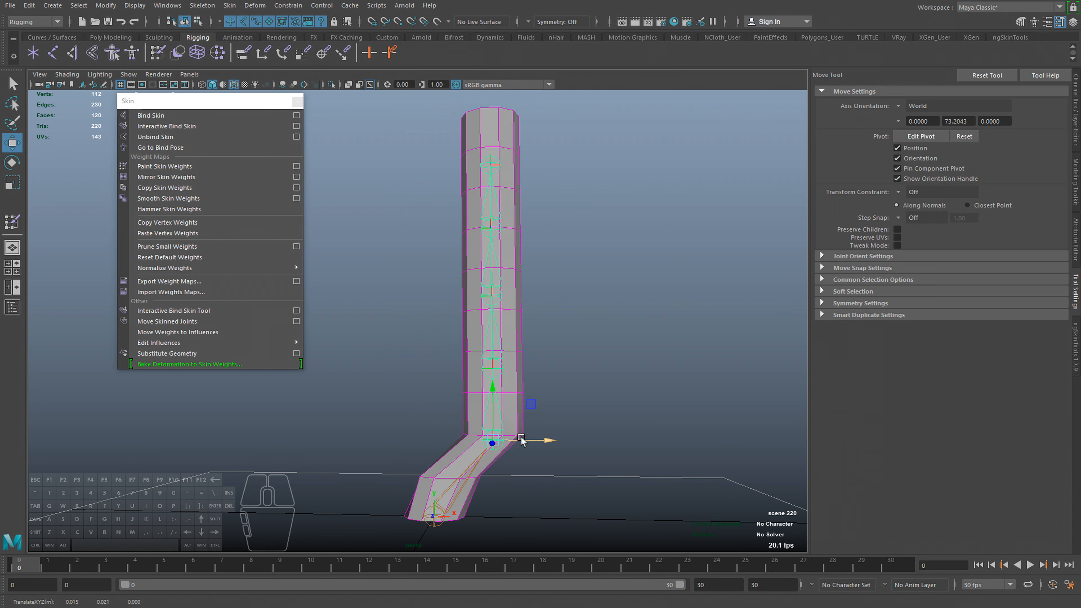
key(q)
Reopen weight painting on the cylinder and smooth joint2's weights all around the bend at the second joint.
mouse_move(586, 337)
right_down()
mouse_move(567, 368)
mouse_move(556, 321)
right_up()
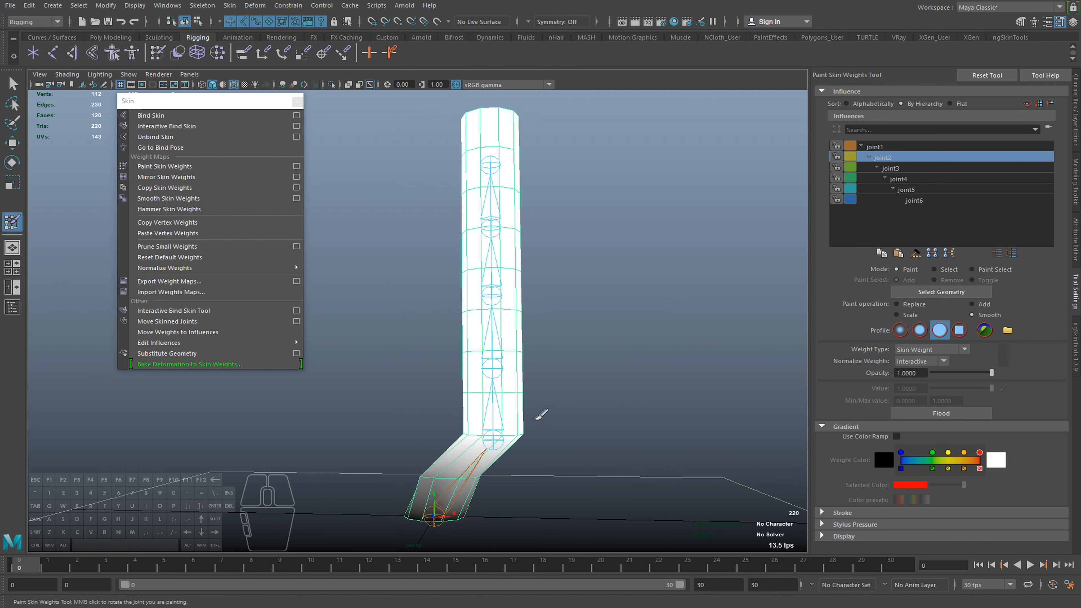
drag(517, 434, 485, 433)
mouse_move(570, 449)
alt+mouse_down()
mouse_move(451, 450)
mouse_move(398, 434)
mouse_move(429, 452)
mouse_move(543, 436)
alt+mouse_up()
mouse_move(414, 439)
alt+mouse_down()
mouse_move(474, 445)
mouse_move(364, 460)
mouse_move(598, 464)
alt+mouse_up()
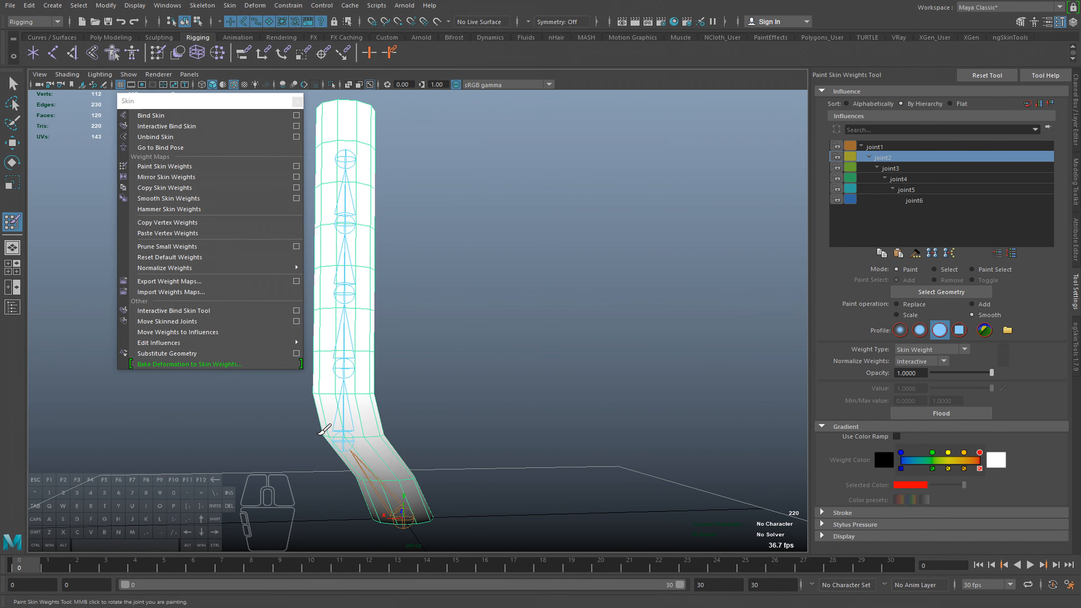
alt+drag(325, 443, 475, 457)
alt+drag(521, 451, 545, 455)
key(q)
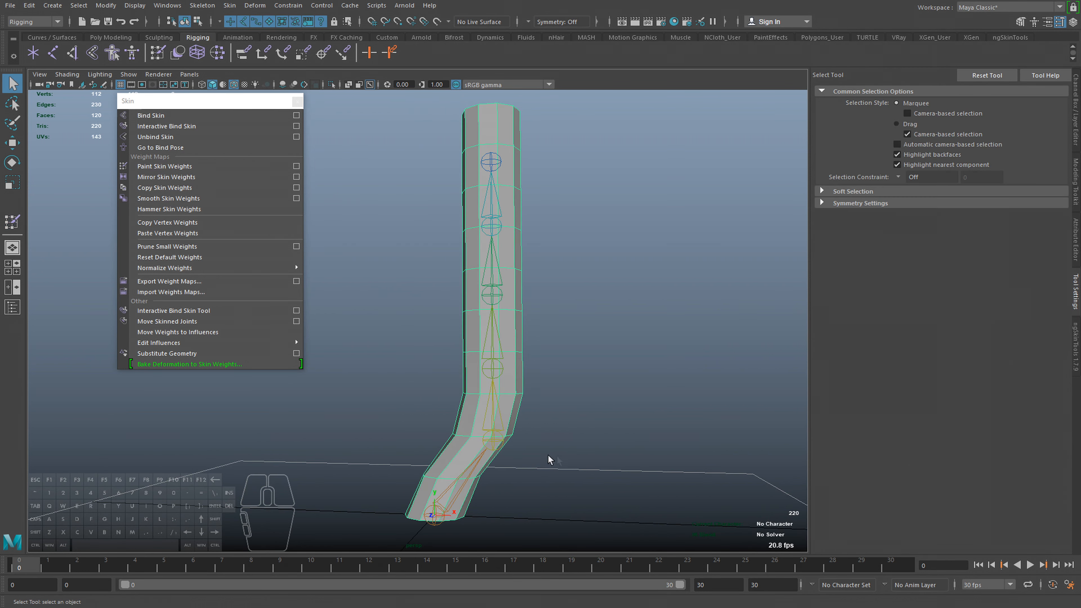
Return joint2 to its original position by setting its Translate Y to 0.
alt+right_drag(549, 456, 545, 445)
click(491, 411)
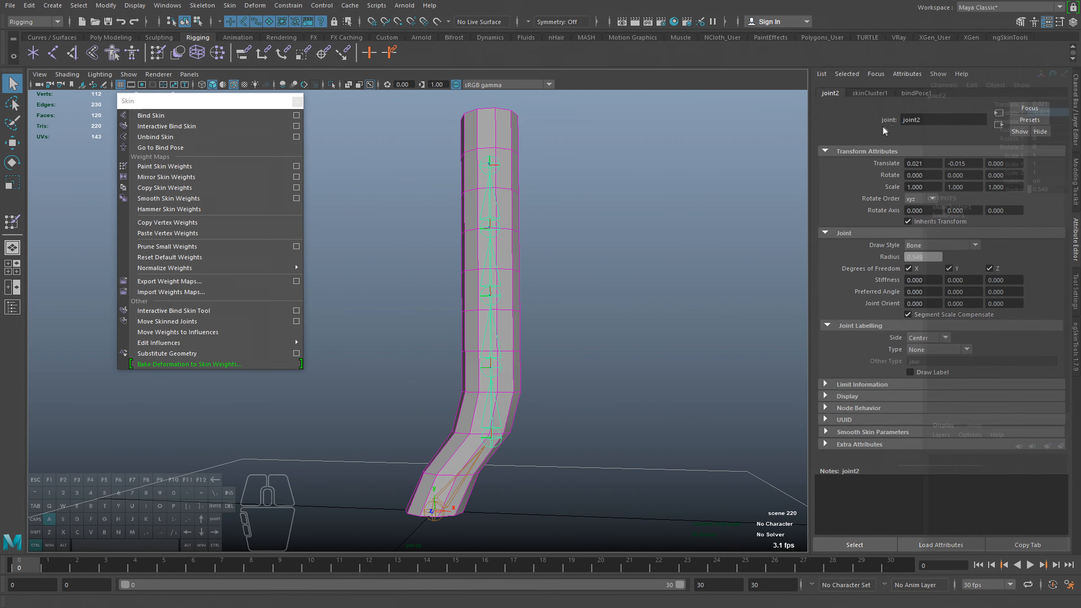
click(1075, 111)
click(1048, 112)
text(0)
key(Return)
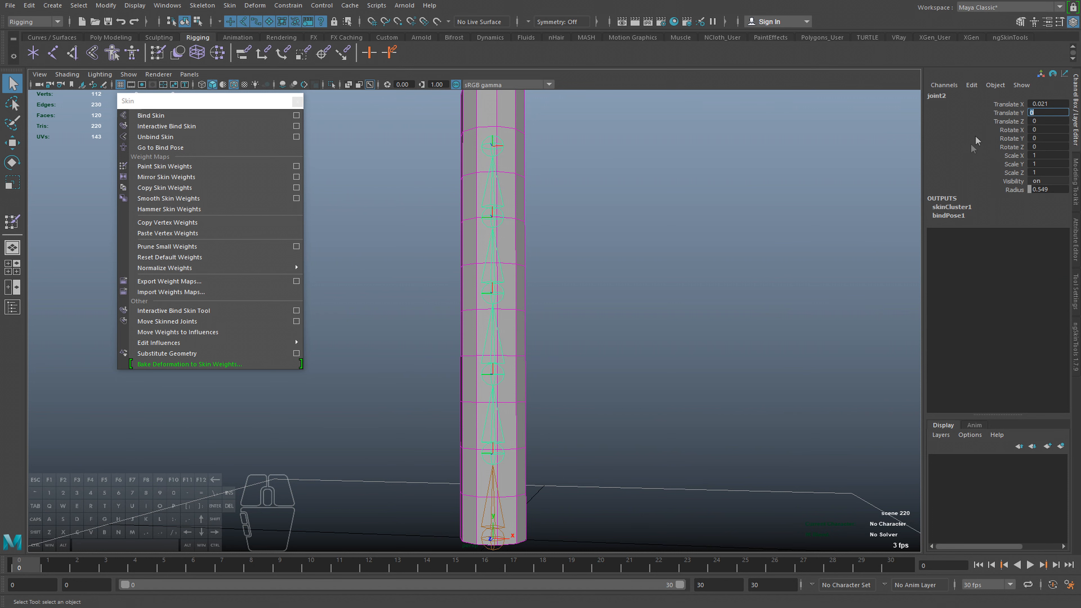
Reopen weight painting on the cylinder and examine how joint1's weight fades along the lower part.
click(521, 330)
right_drag(573, 316, 552, 303)
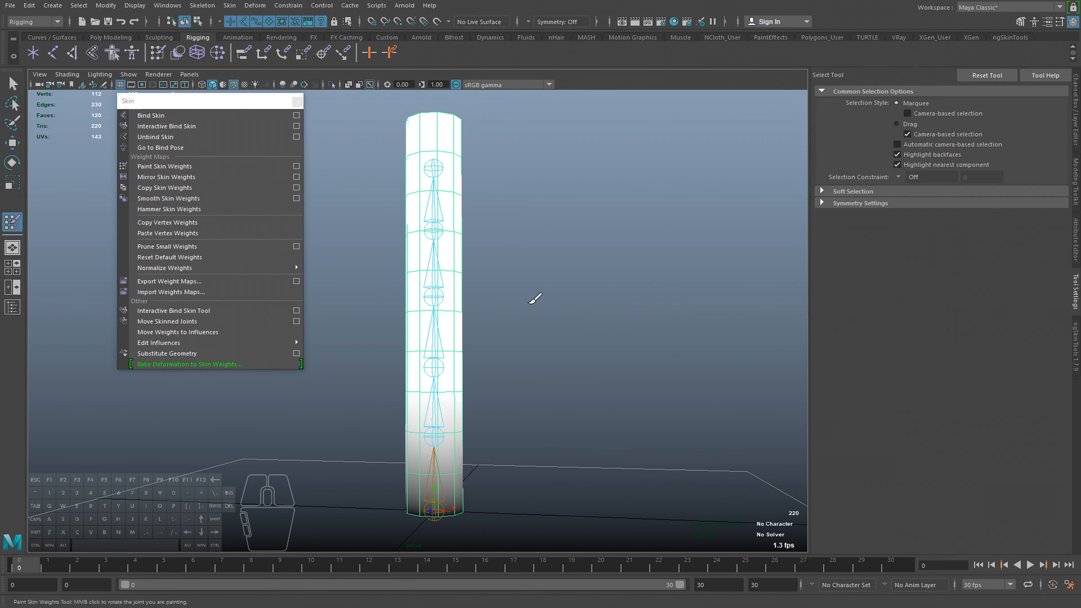
alt+middle_drag(546, 314, 560, 331)
click(894, 147)
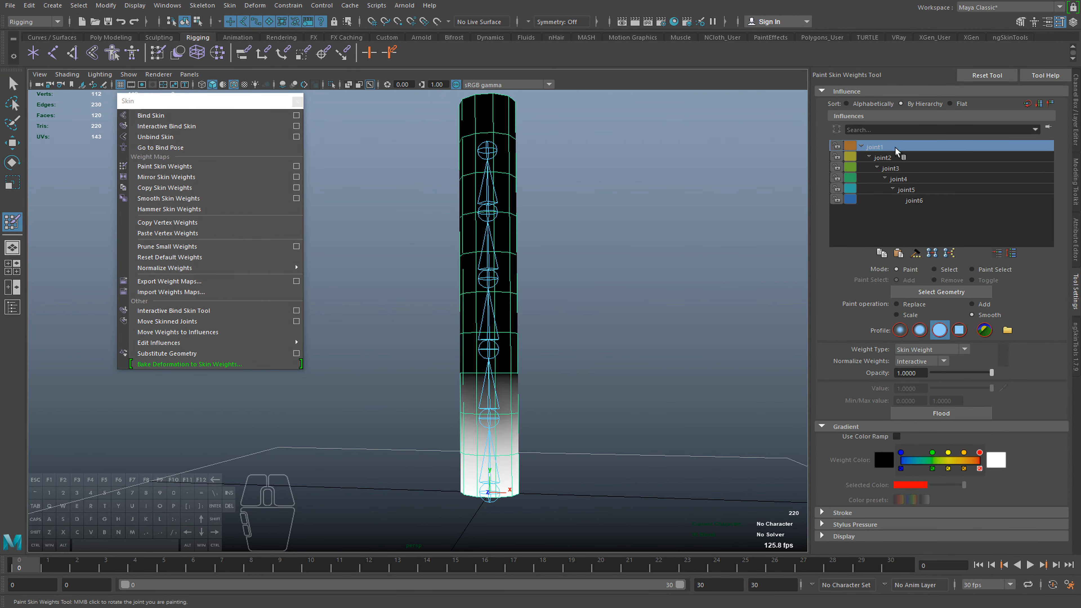
alt+middle_drag(651, 241, 678, 233)
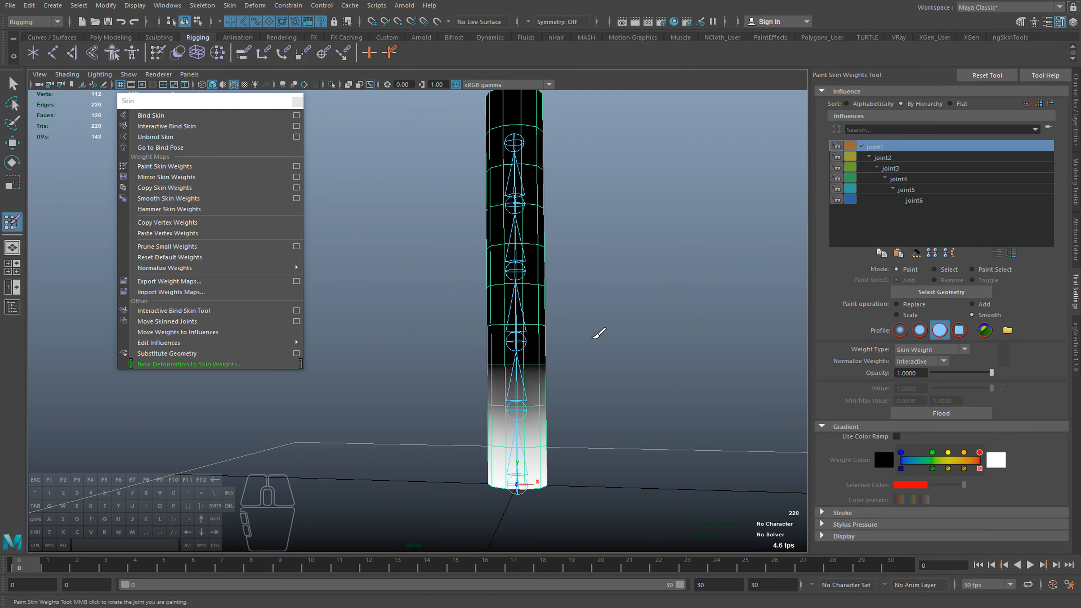
alt+middle_drag(621, 330, 634, 374)
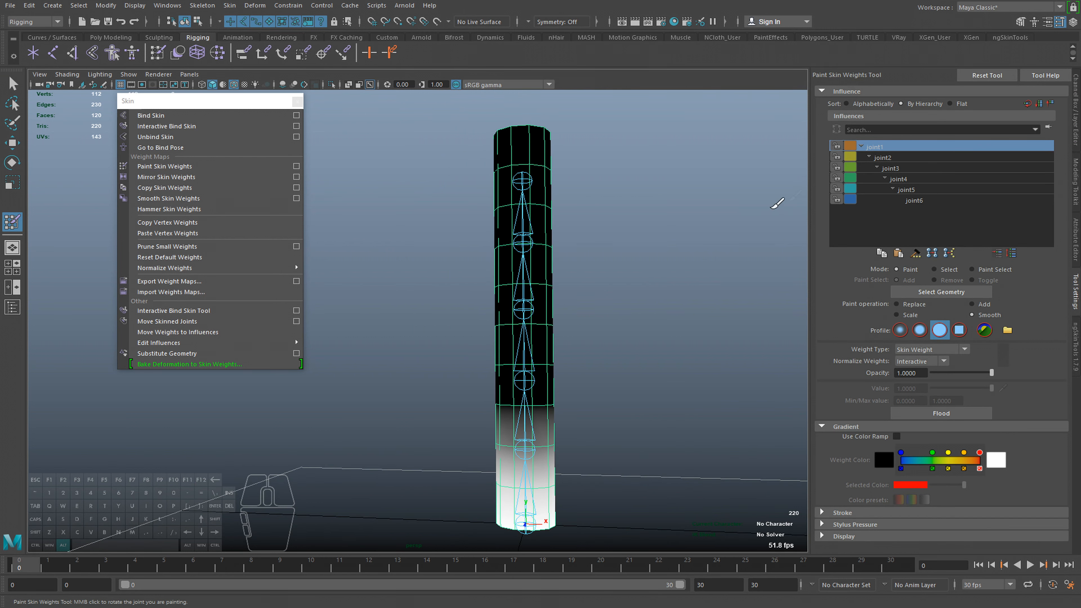
Examine the weight maps of joint2 through joint5 in turn, comparing their influence around the second joint.
click(898, 157)
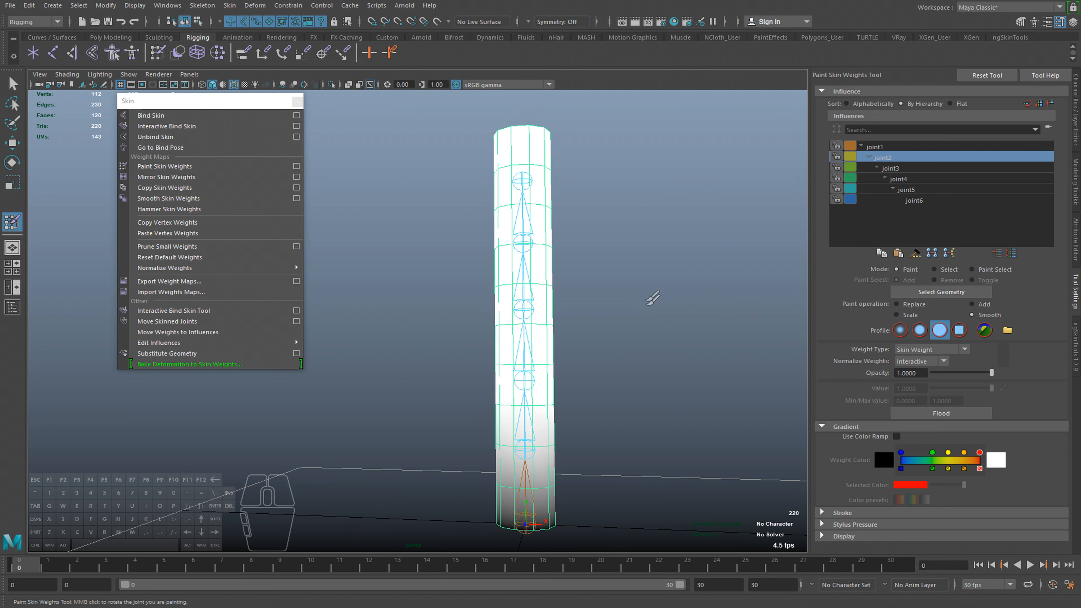
click(894, 169)
click(901, 178)
click(909, 167)
click(911, 181)
click(917, 191)
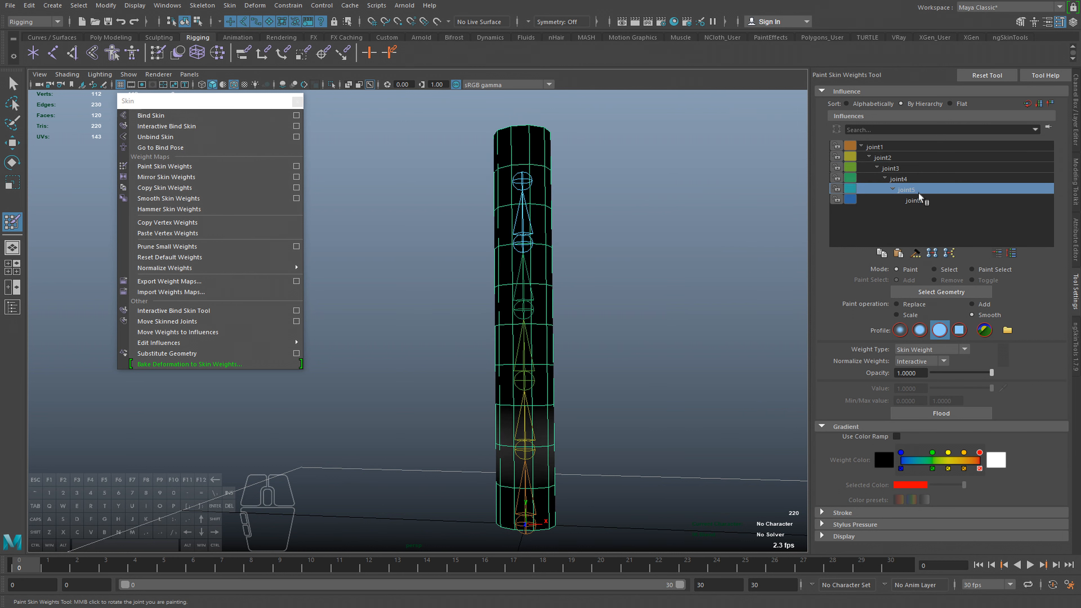
click(920, 179)
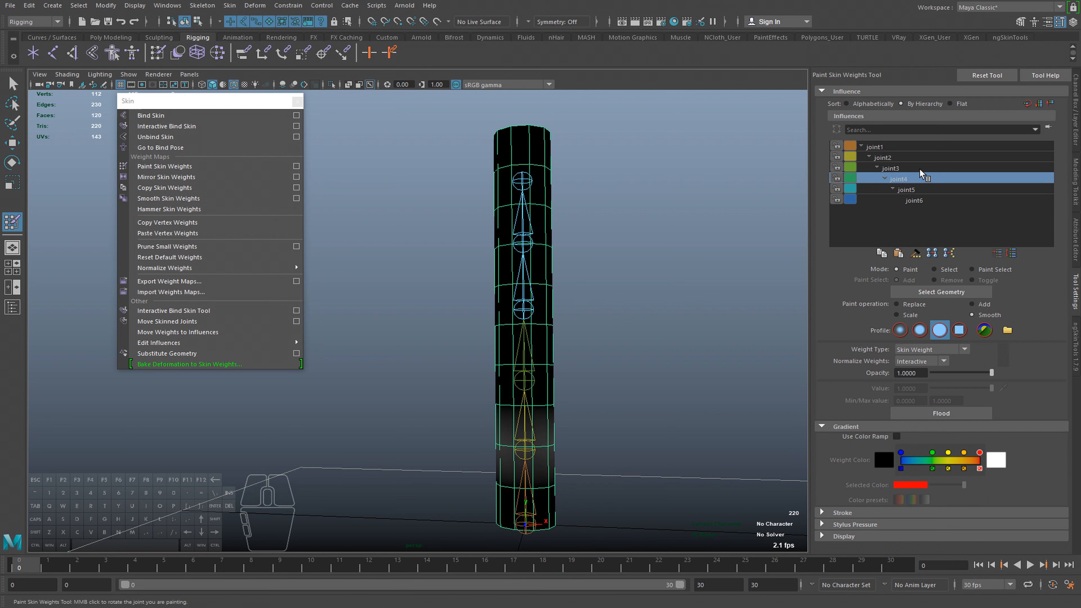
click(918, 168)
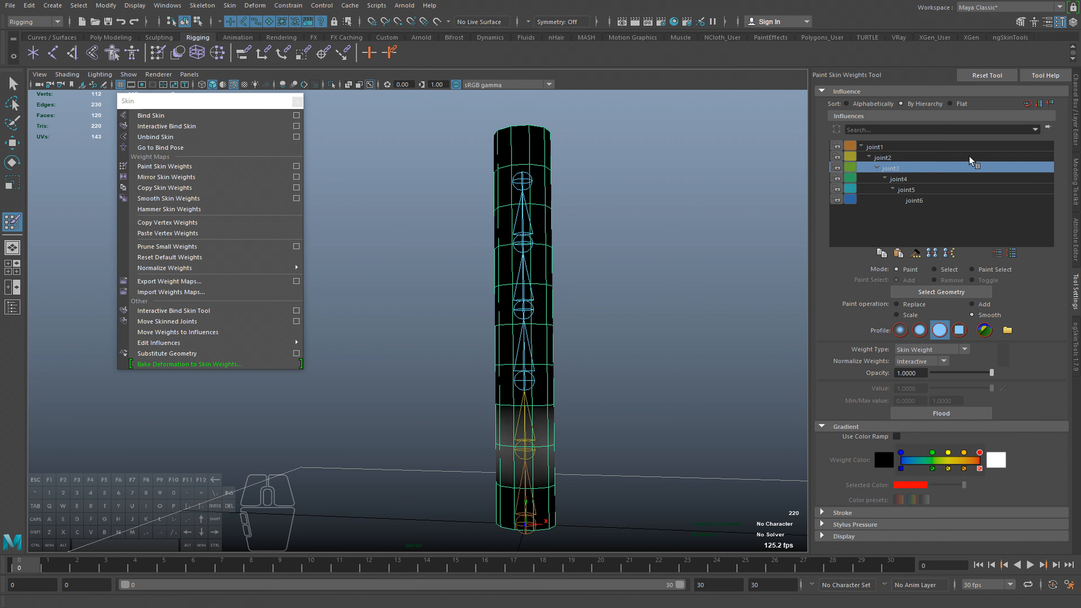
click(931, 179)
click(932, 189)
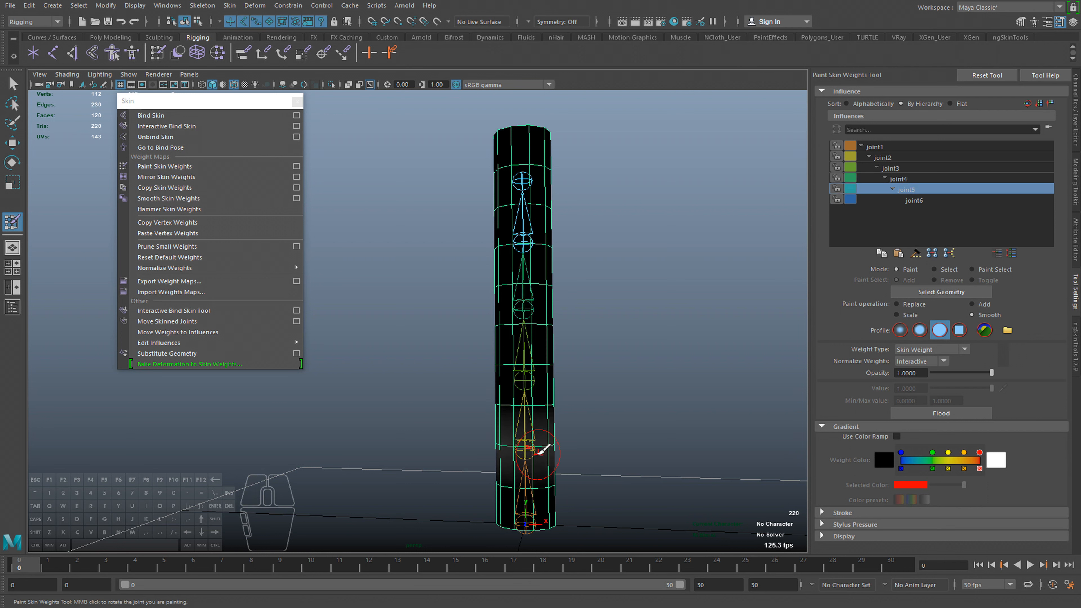
click(921, 179)
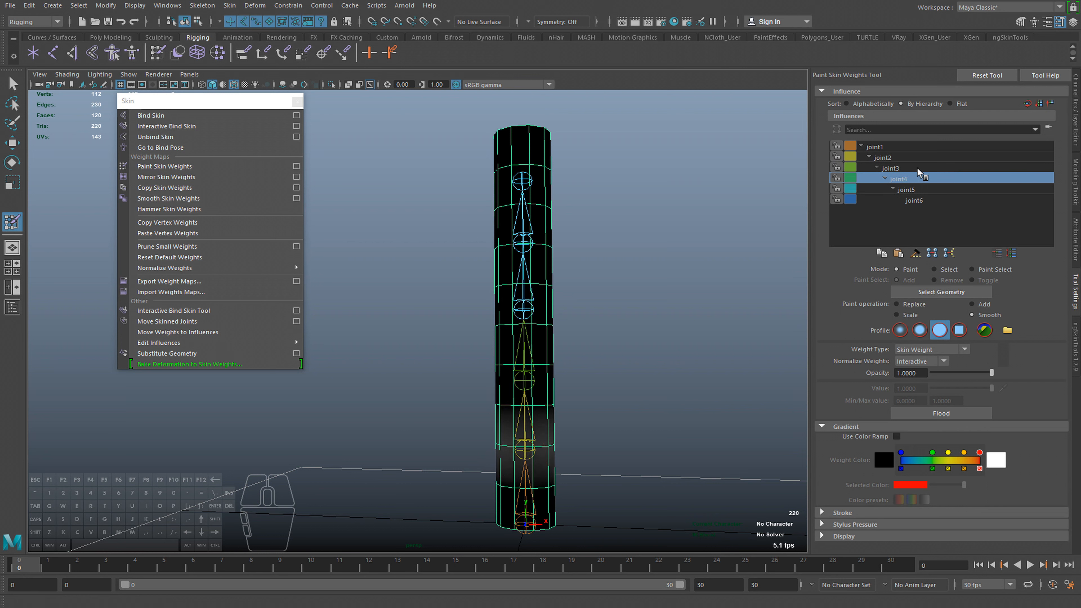
click(918, 168)
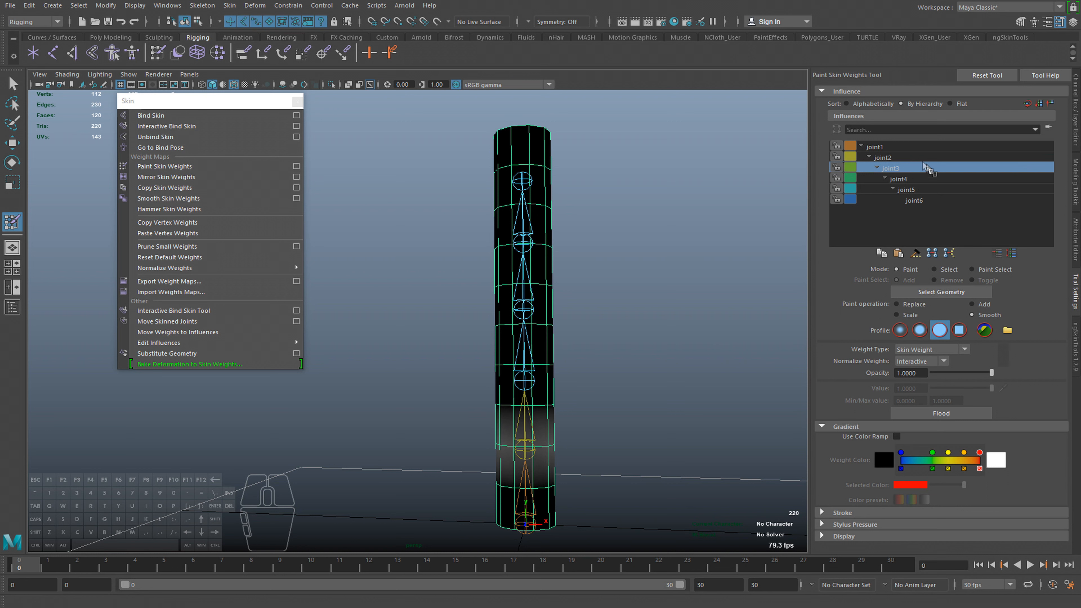
click(906, 157)
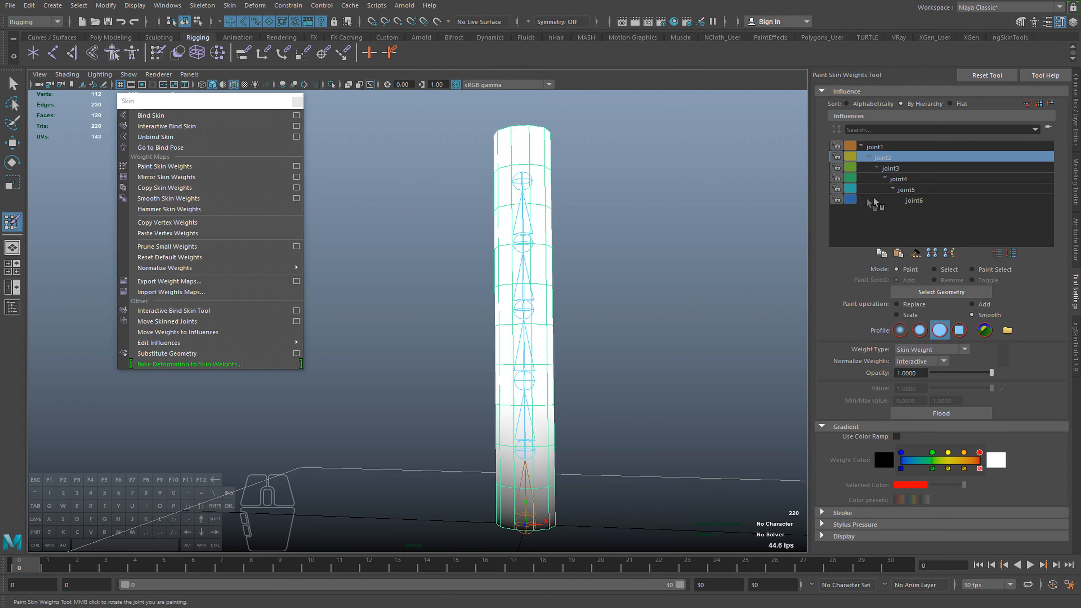
Check the weight maps of joint3 through joint6 for stray influence on the lower part of the cylinder.
click(902, 179)
click(901, 188)
click(904, 198)
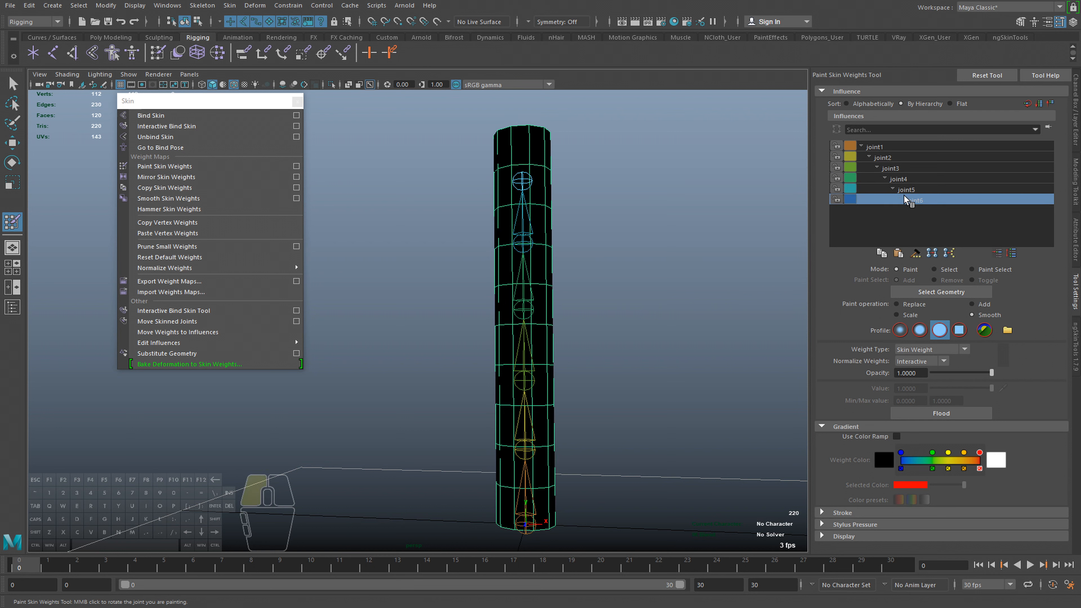
click(905, 189)
click(907, 178)
click(908, 167)
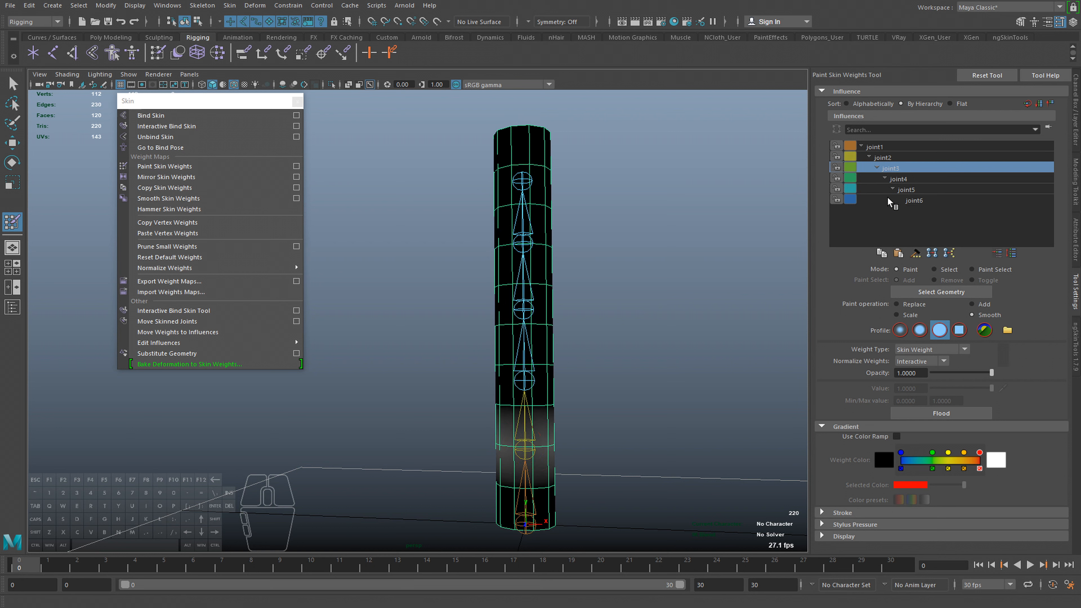
click(912, 181)
click(912, 191)
click(913, 177)
Leave weight painting, test-move joint3, joint4 and joint5 sideways one after another, and undo each move.
key(q)
key(w)
drag(533, 367, 584, 373)
key(ctrl+z)
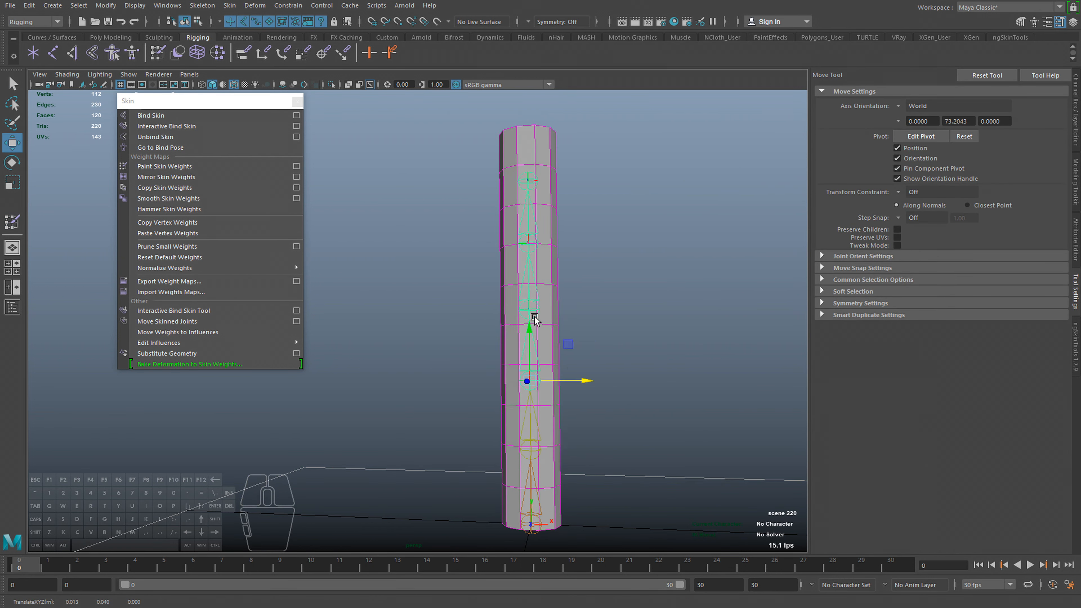
click(532, 315)
drag(585, 309, 648, 312)
key(ctrl+z)
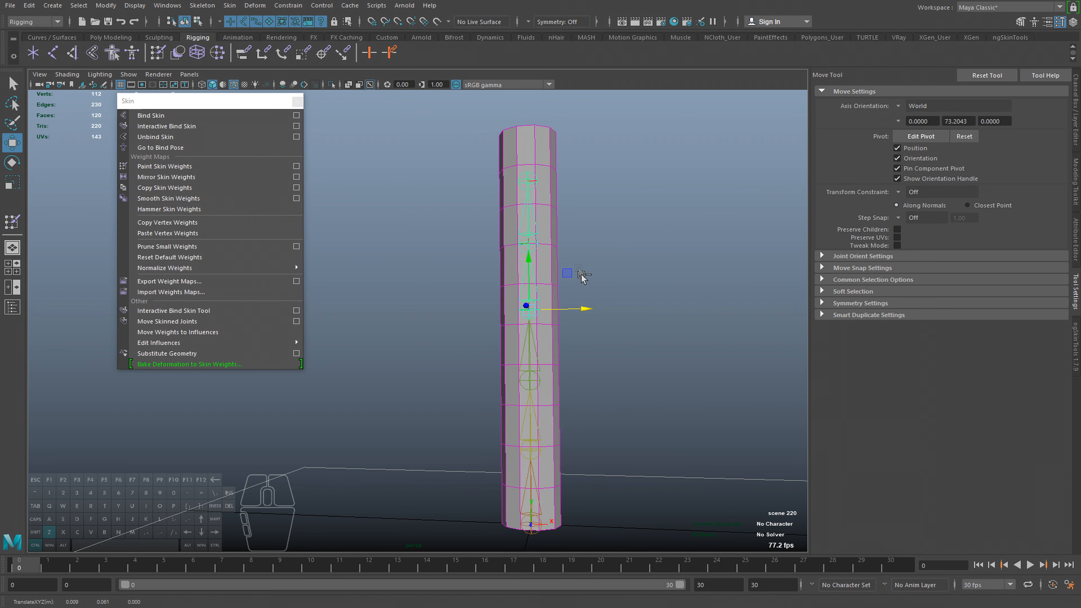
click(529, 241)
drag(584, 241, 644, 242)
key(ctrl+z)
Reopen weight painting on the cylinder and compare the weight maps of joint1 and joint2.
click(549, 379)
right_drag(624, 356, 589, 322)
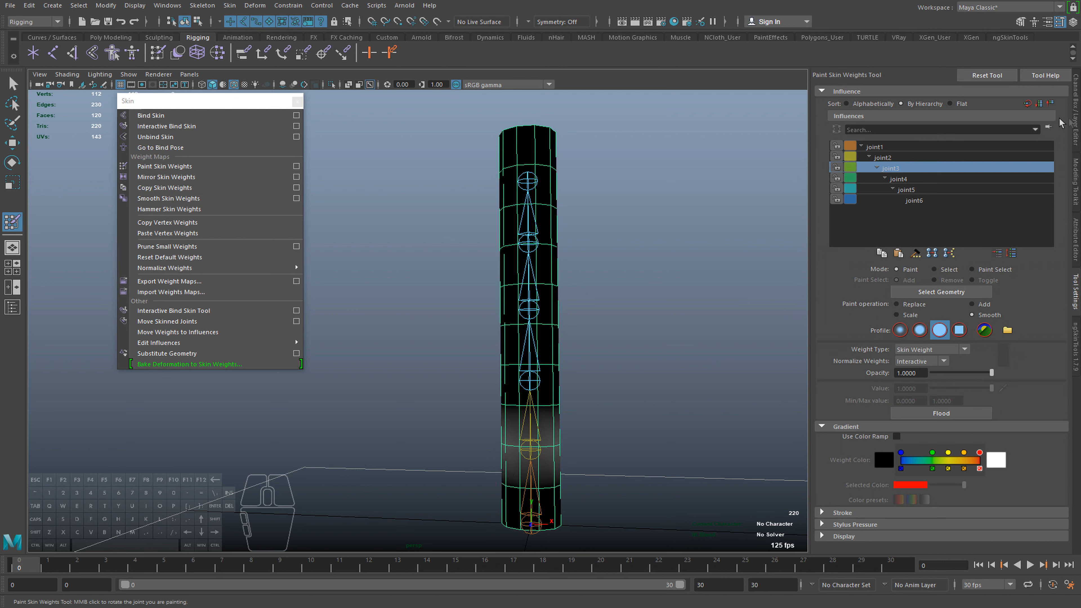
click(914, 146)
alt+middle_drag(631, 321, 640, 291)
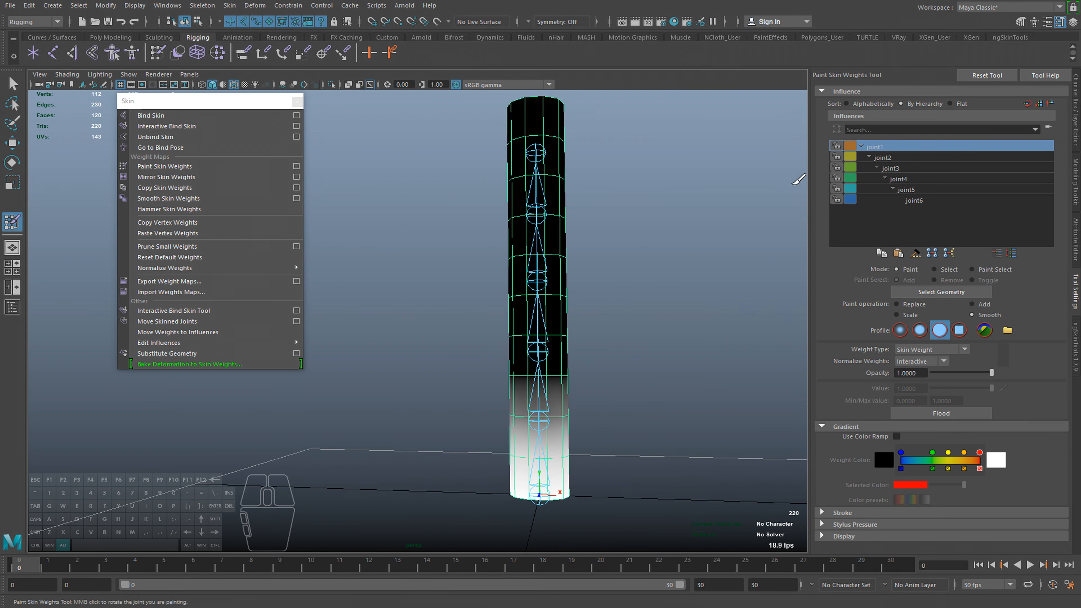
click(896, 157)
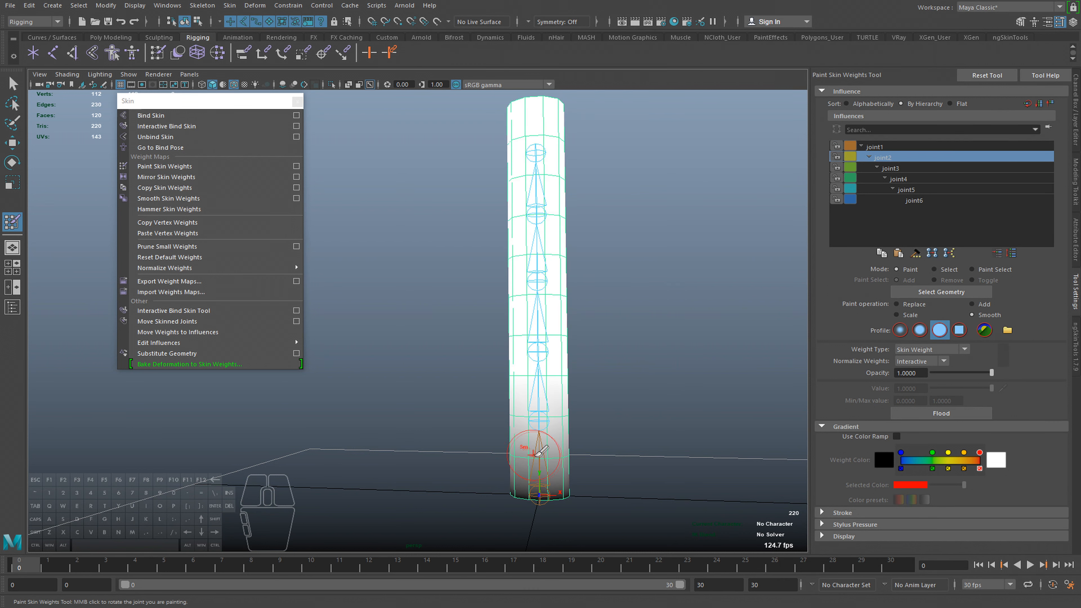
Examine the weights of joint3 through joint6 against joint1's, ending on joint3's weight map.
click(907, 169)
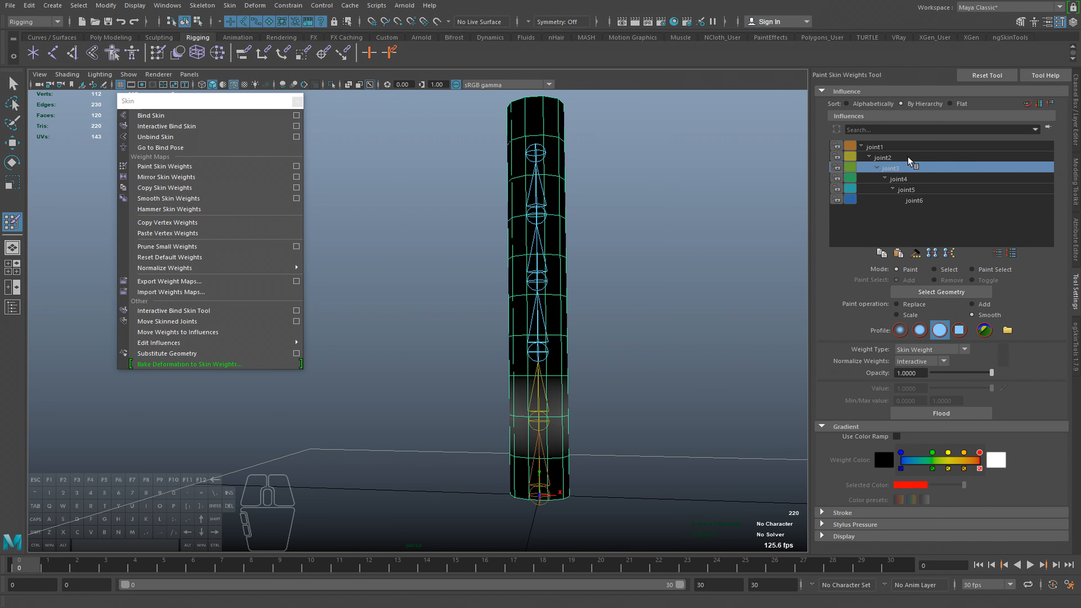
click(931, 169)
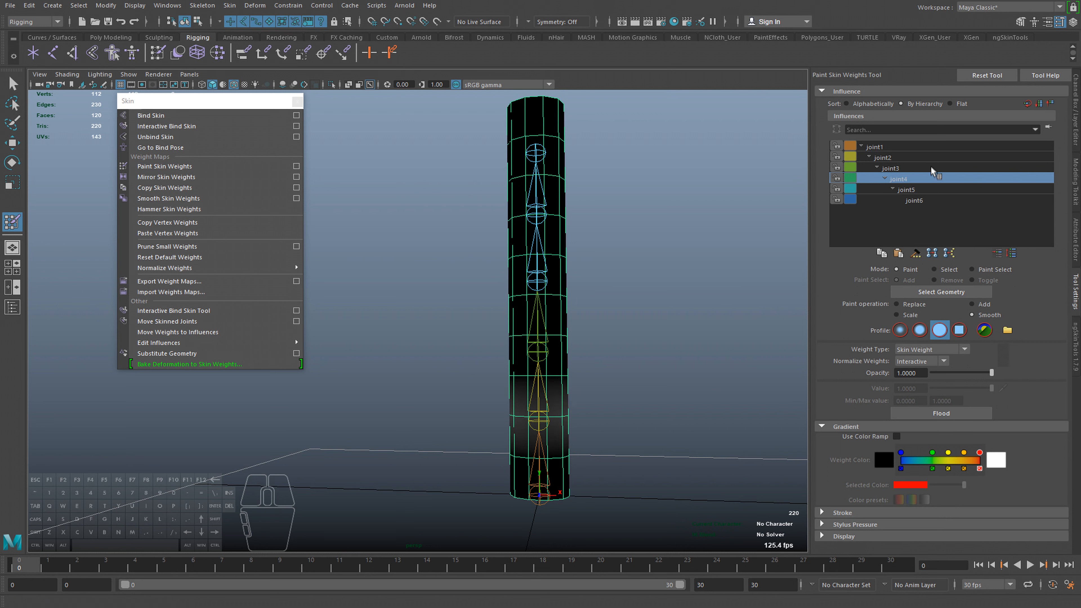
click(928, 189)
click(924, 200)
click(924, 188)
click(925, 177)
click(894, 148)
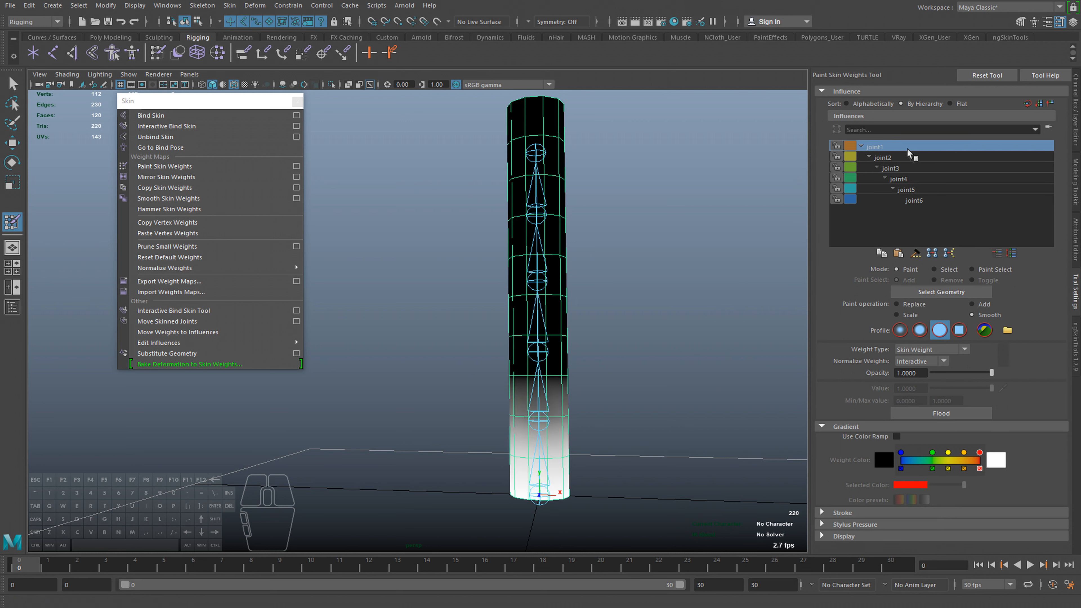
click(911, 167)
click(913, 177)
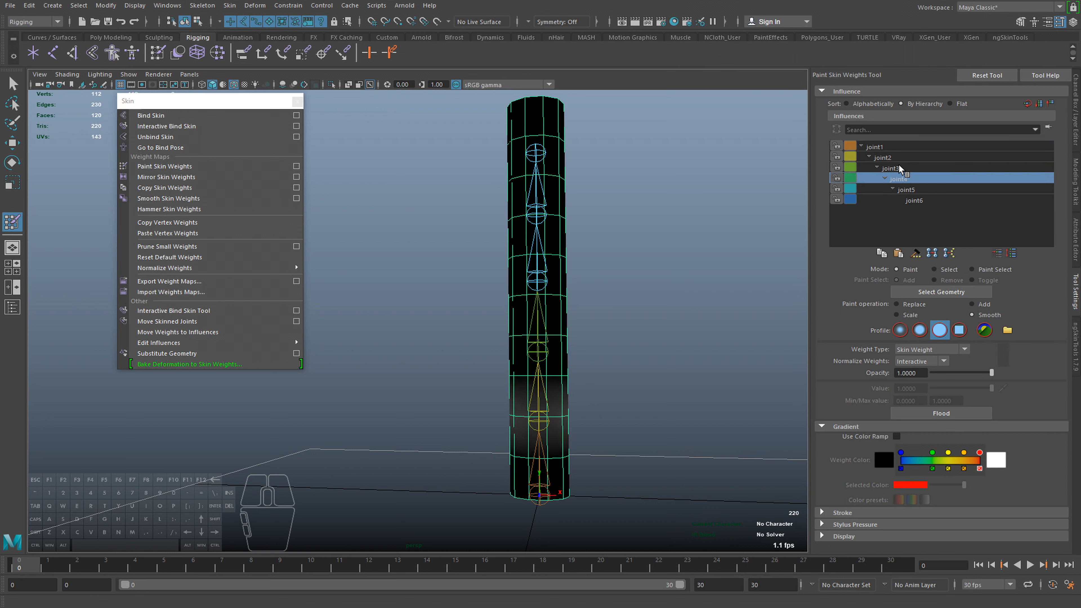
click(905, 169)
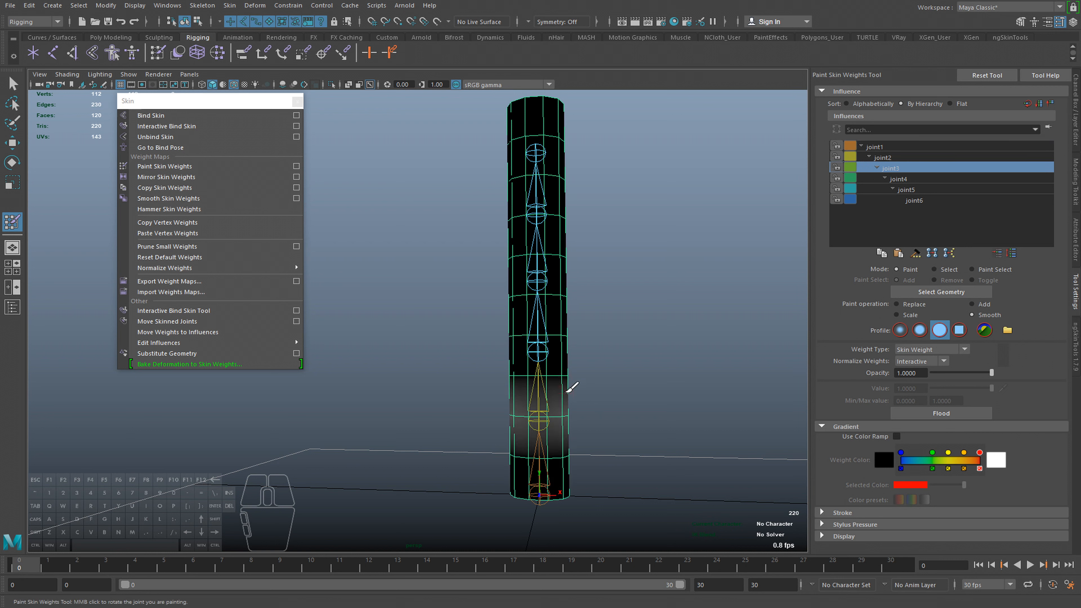
Lock joint1's skin weights and make joint2 the active influence.
click(897, 144)
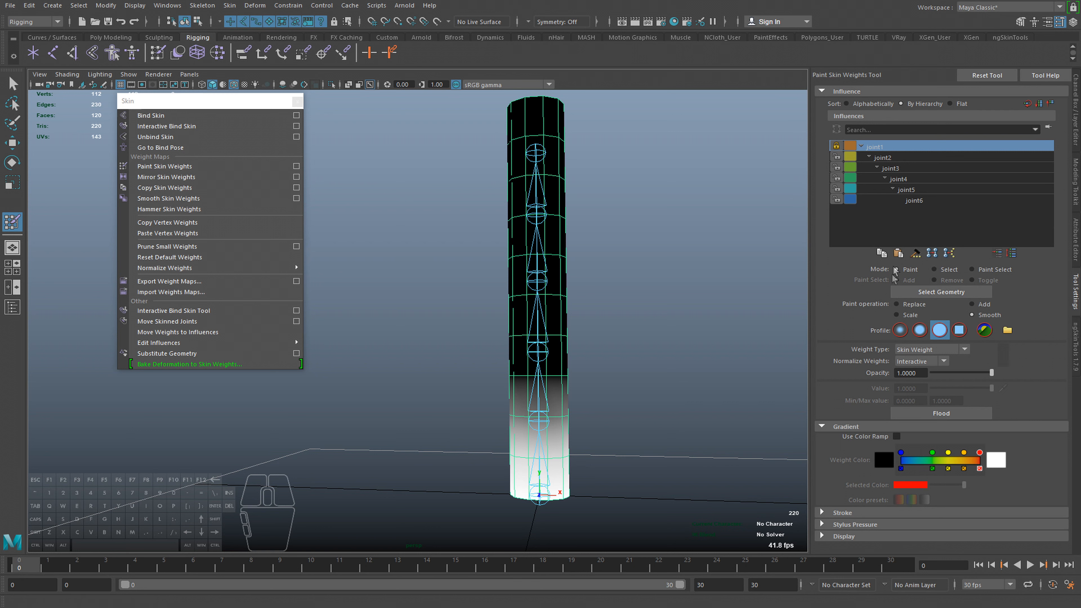
right_click(893, 150)
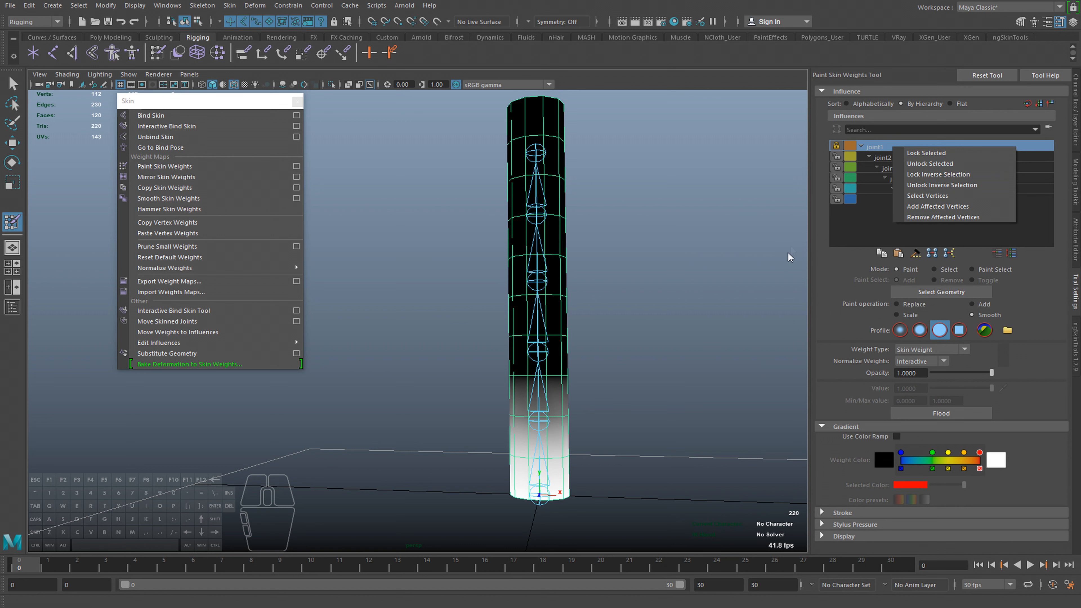
alt+middle_drag(734, 271, 750, 282)
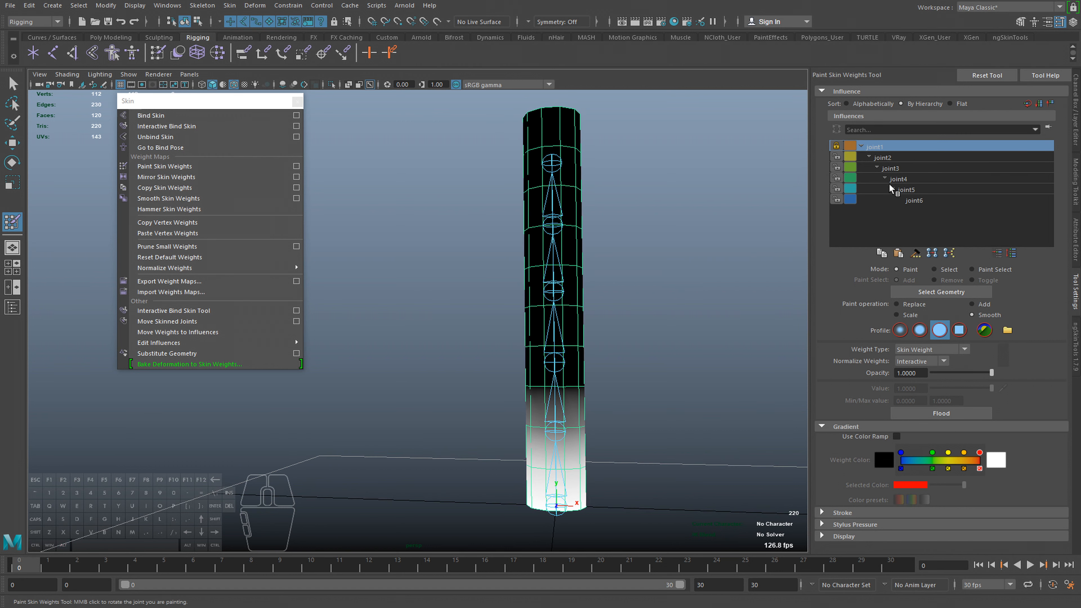
click(893, 158)
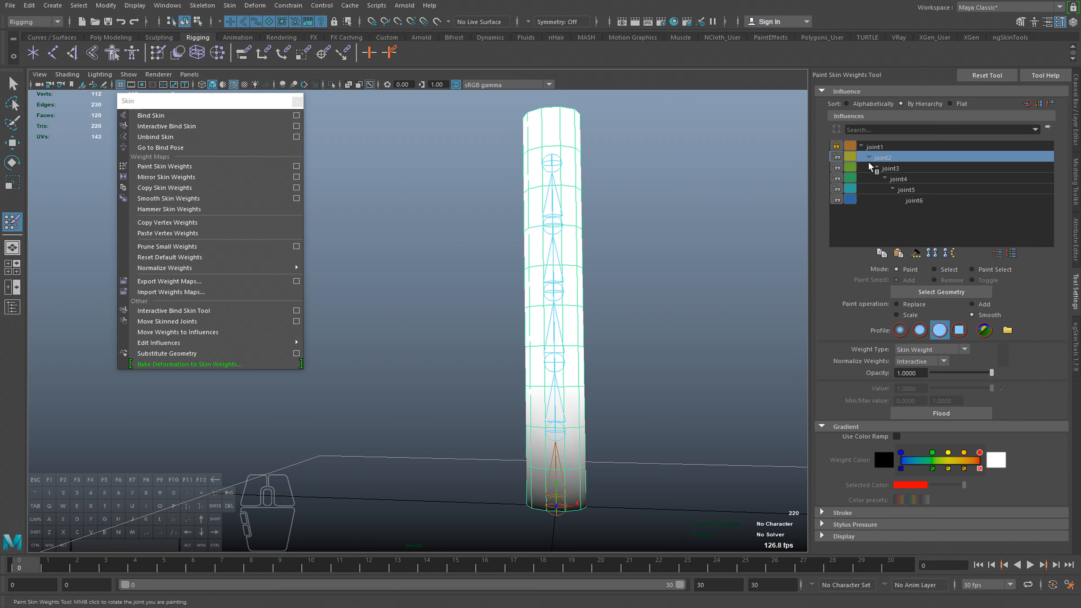
Compare joint2's and joint3's weight maps on the cylinder, also checking joint1's, and end on joint3's.
click(903, 167)
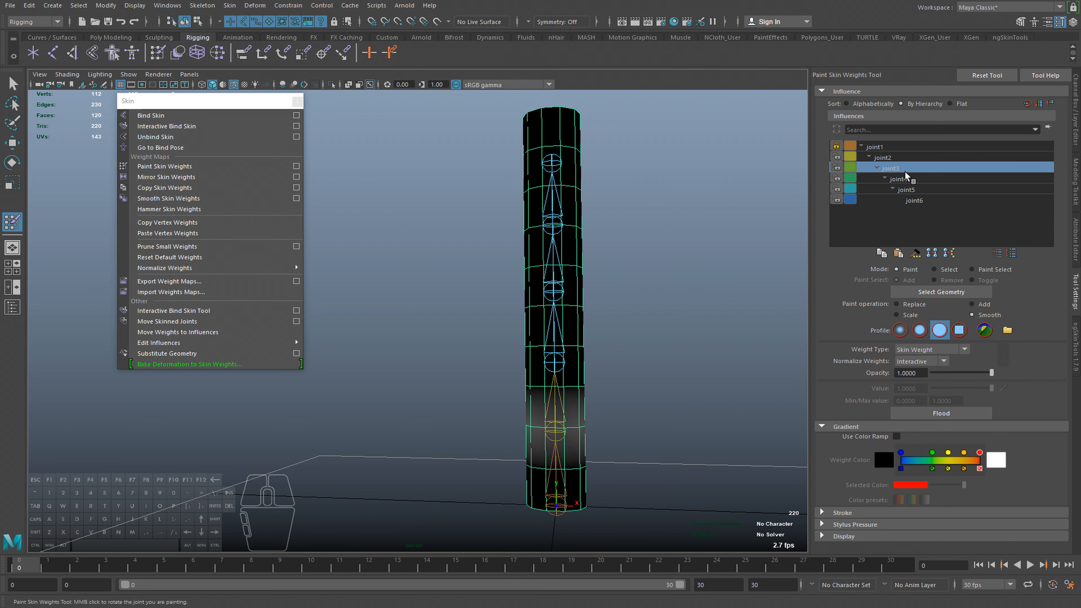
click(895, 159)
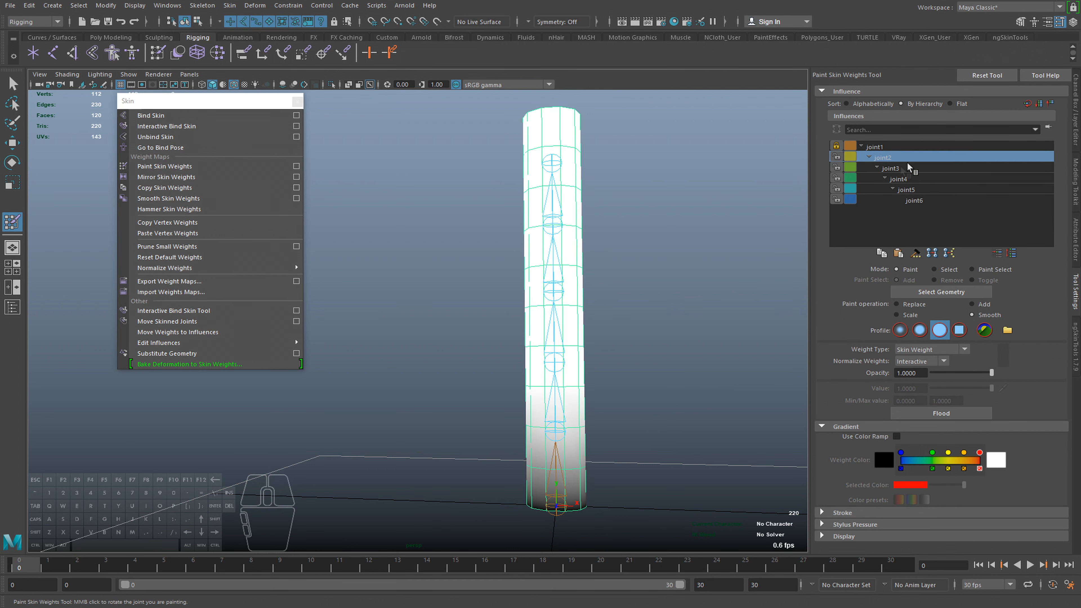
click(896, 168)
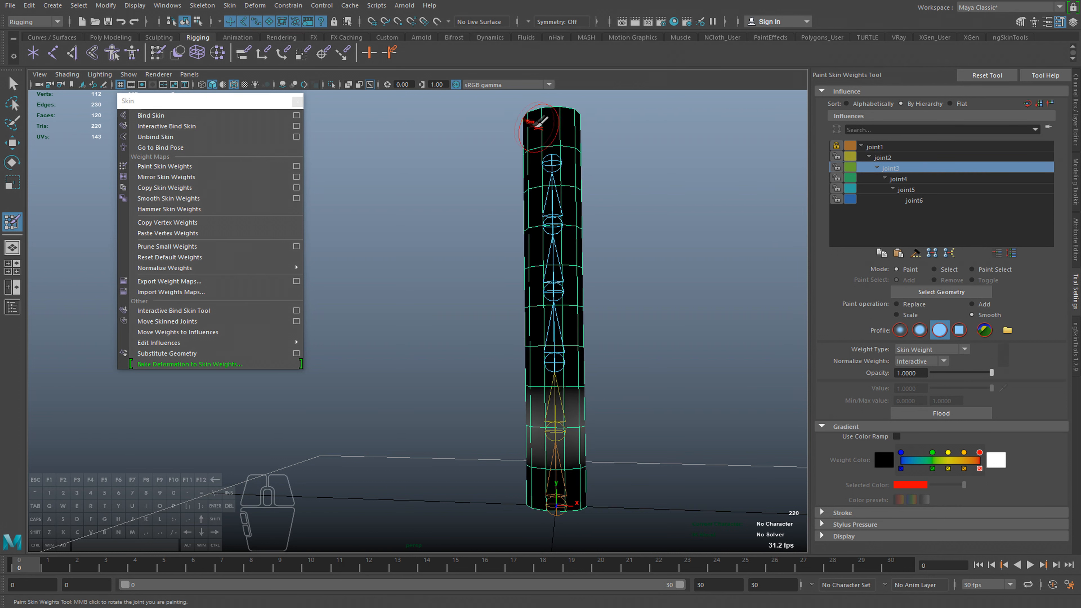
click(887, 157)
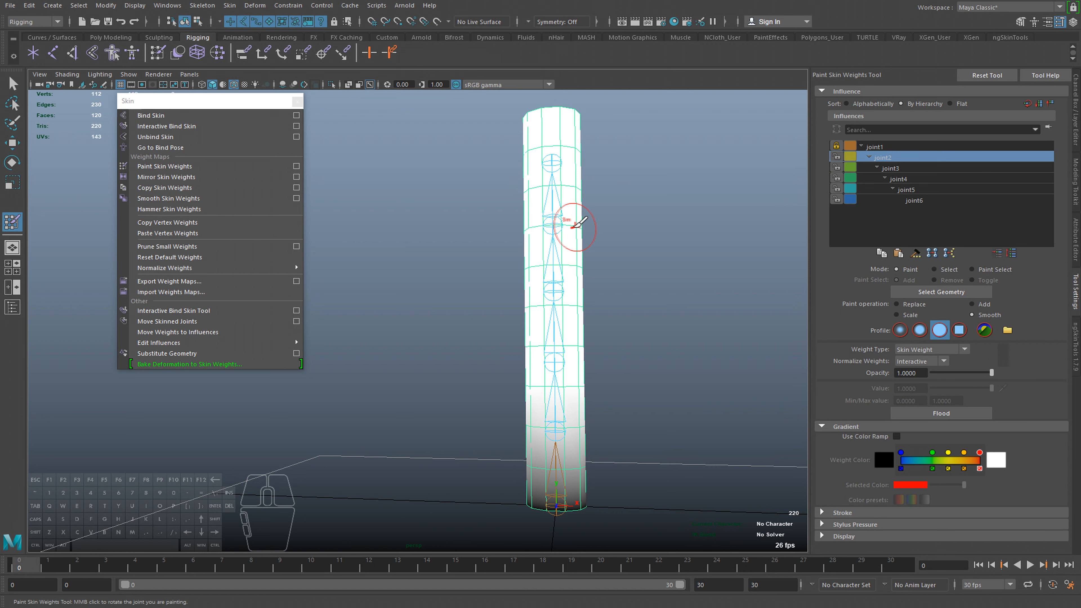
click(891, 168)
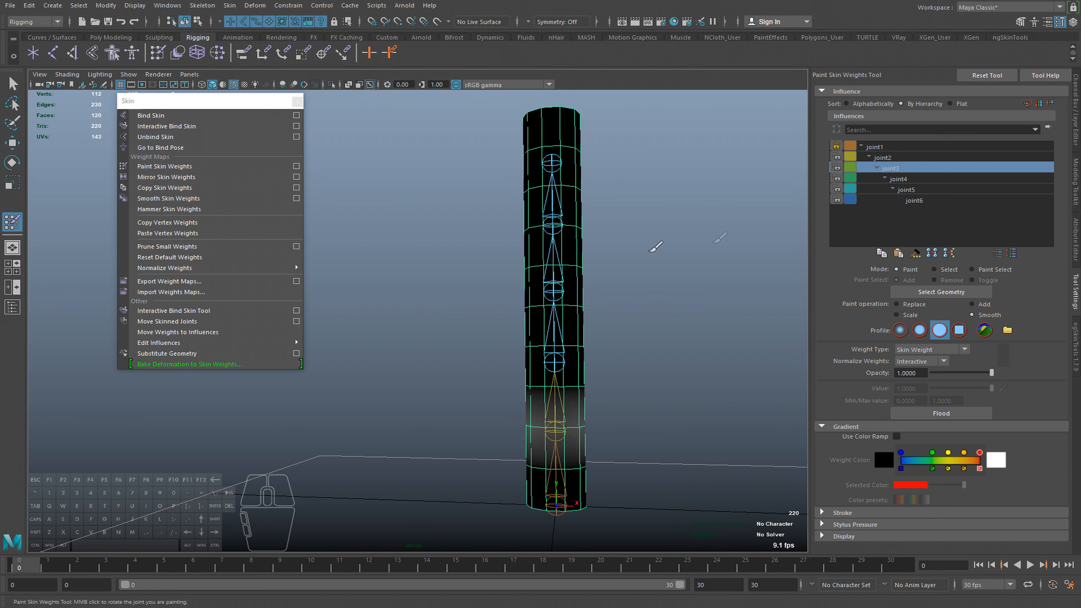
click(892, 155)
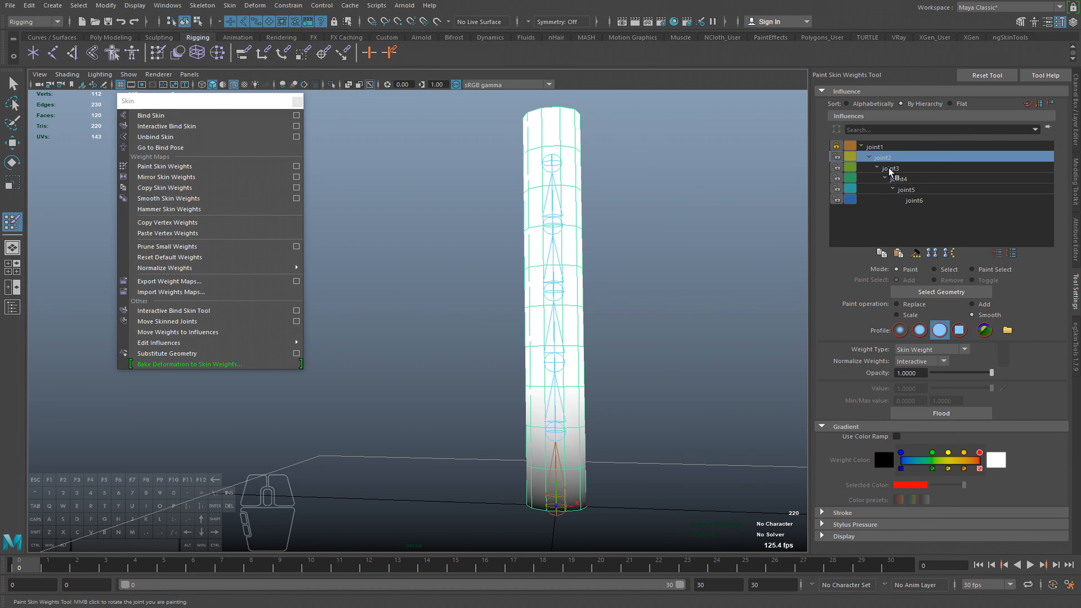
click(889, 146)
click(890, 154)
click(891, 169)
Lock joint2's weights and try painting joint3's weights up the cylinder with the Replace operation at value 1.
click(837, 157)
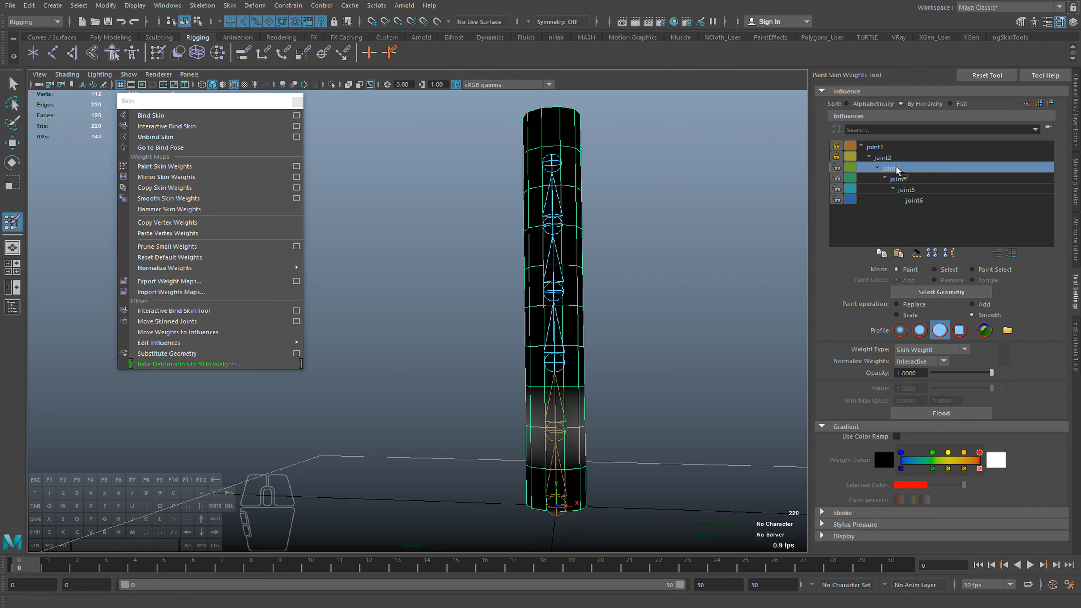
click(904, 304)
mouse_move(507, 391)
mouse_down()
mouse_move(500, 357)
mouse_move(562, 201)
mouse_move(547, 157)
mouse_up()
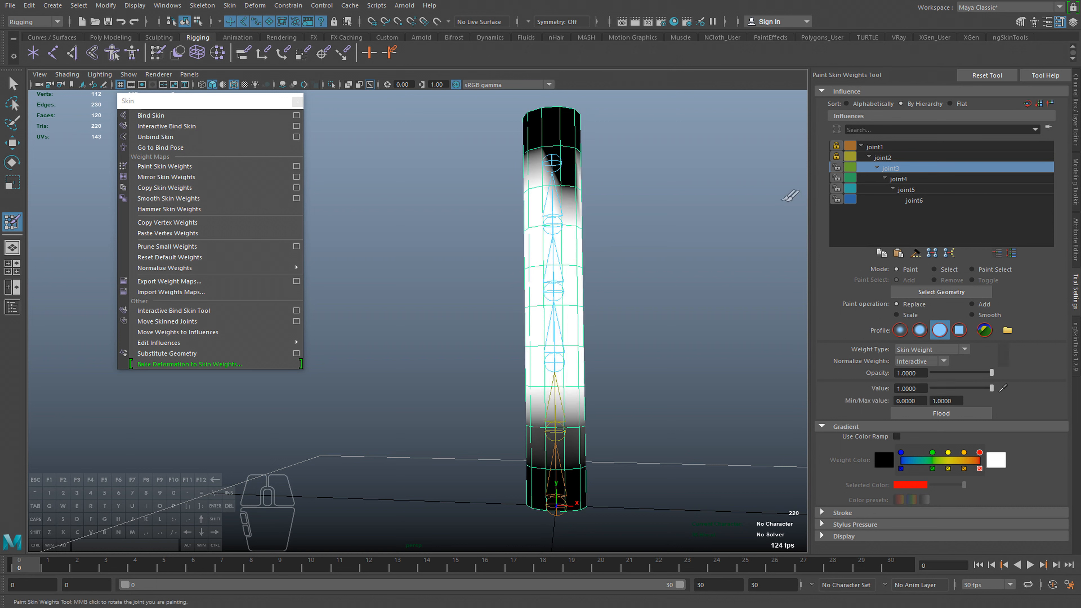
click(893, 156)
click(894, 169)
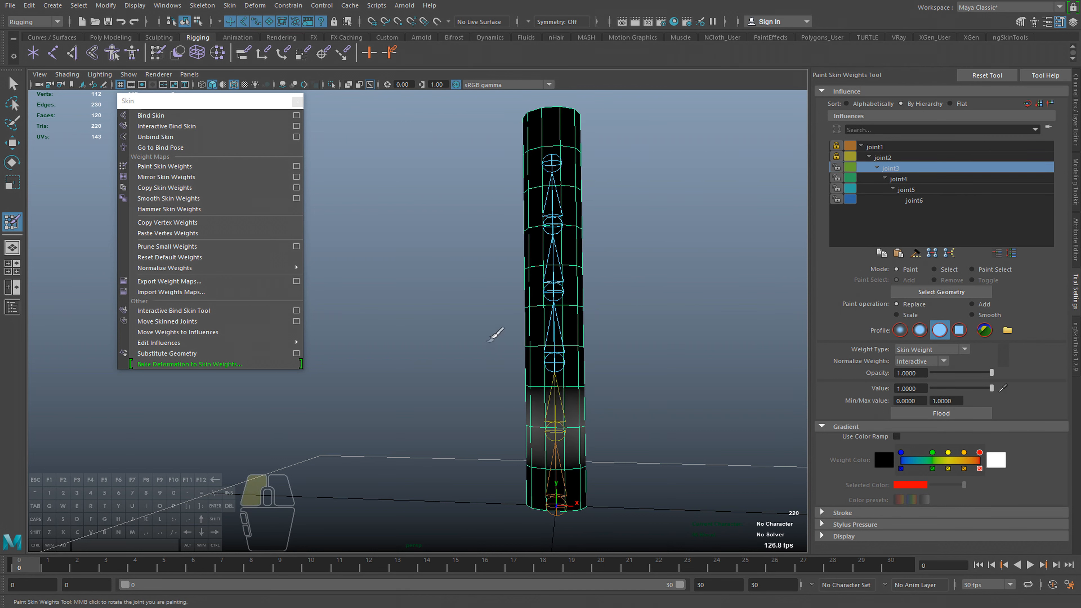
drag(530, 353, 580, 255)
click(908, 159)
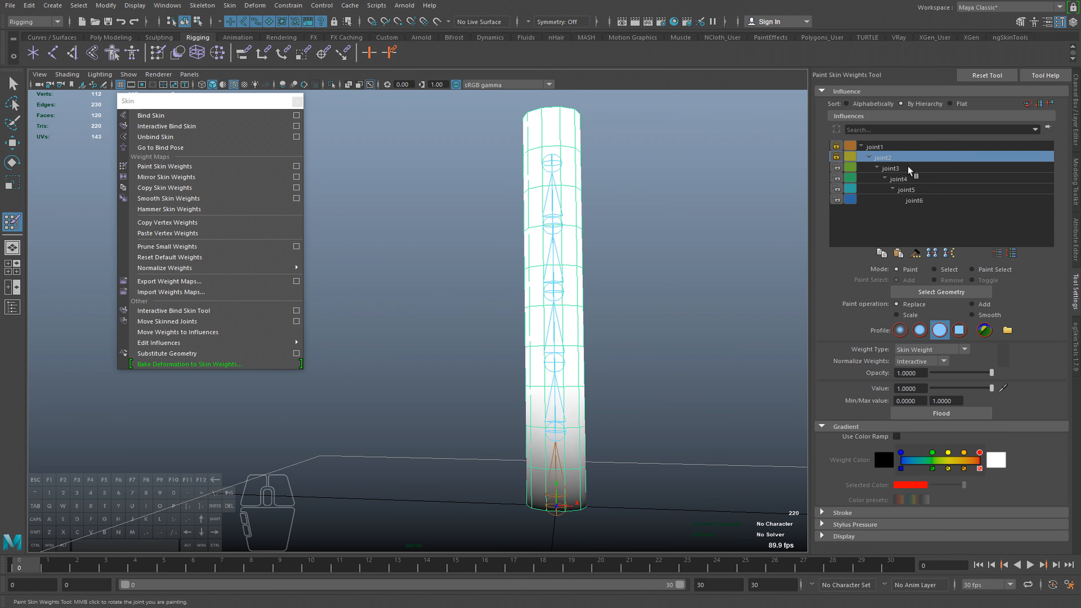
click(908, 167)
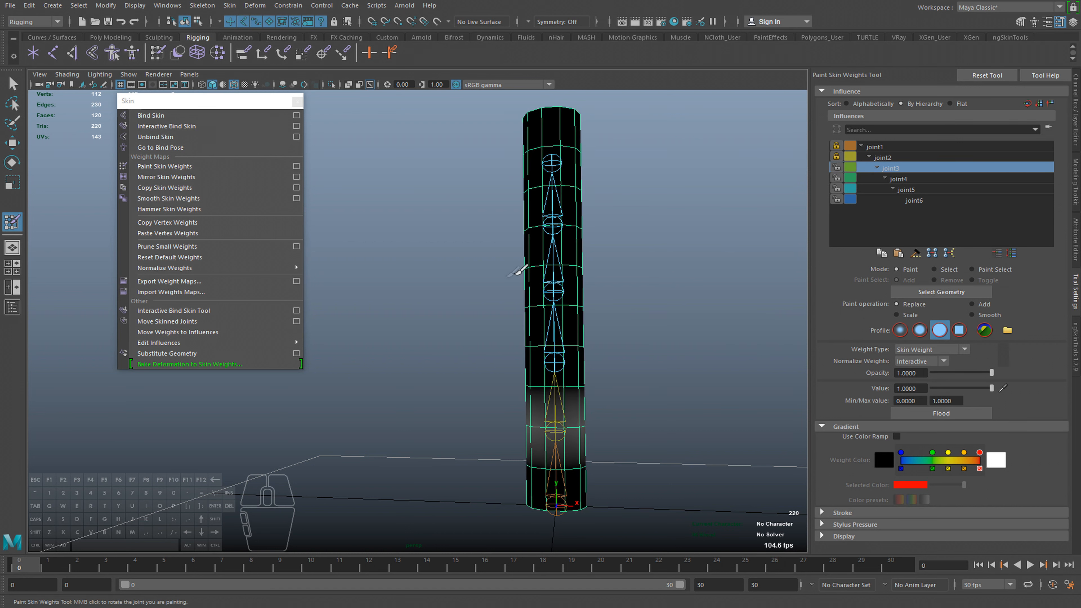
Unlock joint2's weights and erase joint3's existing weights around the lower cylinder using Replace at value 0.
click(883, 157)
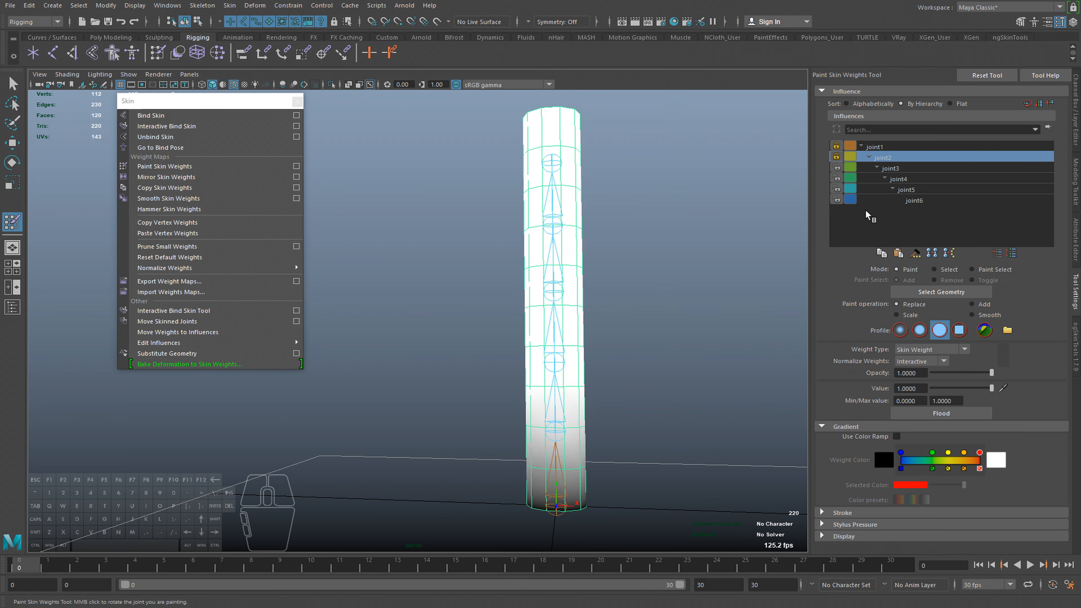
click(916, 168)
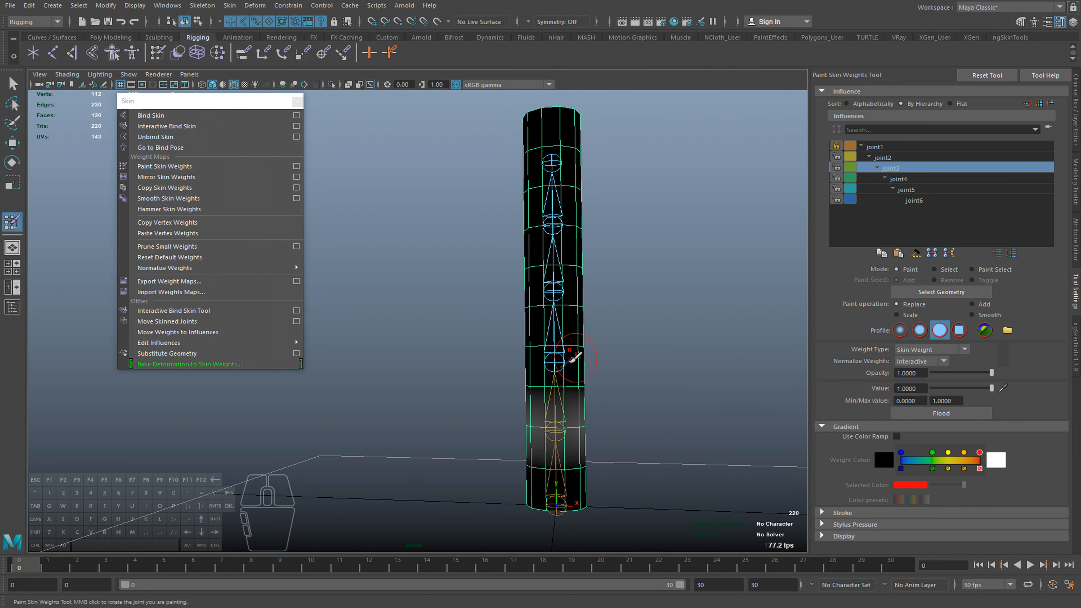
alt+right_drag(597, 381, 727, 374)
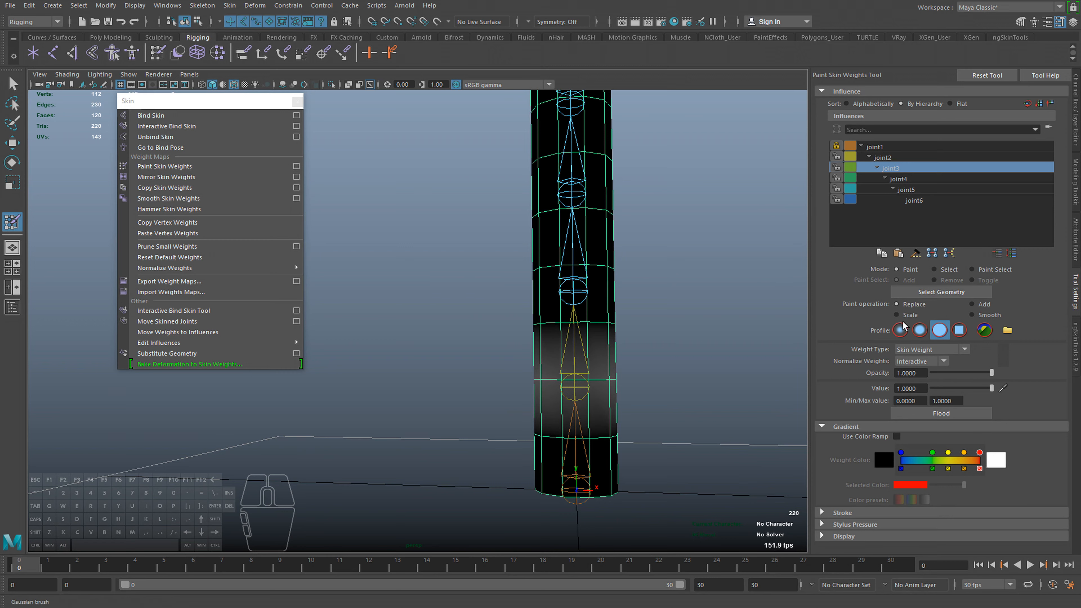
drag(943, 389, 931, 389)
mouse_move(574, 376)
mouse_down()
mouse_move(506, 370)
mouse_move(577, 390)
mouse_move(430, 406)
mouse_move(345, 401)
mouse_move(478, 396)
mouse_up()
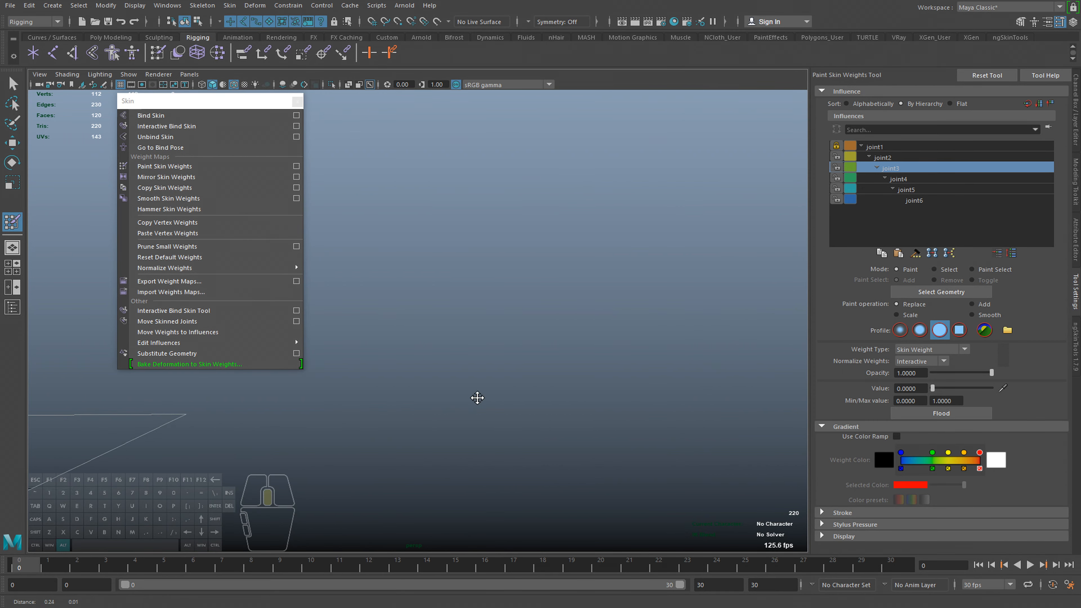
key(f)
mouse_move(424, 423)
alt+mouse_down()
mouse_move(587, 437)
mouse_move(677, 426)
alt+mouse_up()
drag(408, 378, 409, 451)
mouse_move(425, 441)
alt+middle_down()
mouse_move(439, 437)
mouse_move(454, 399)
alt+middle_up()
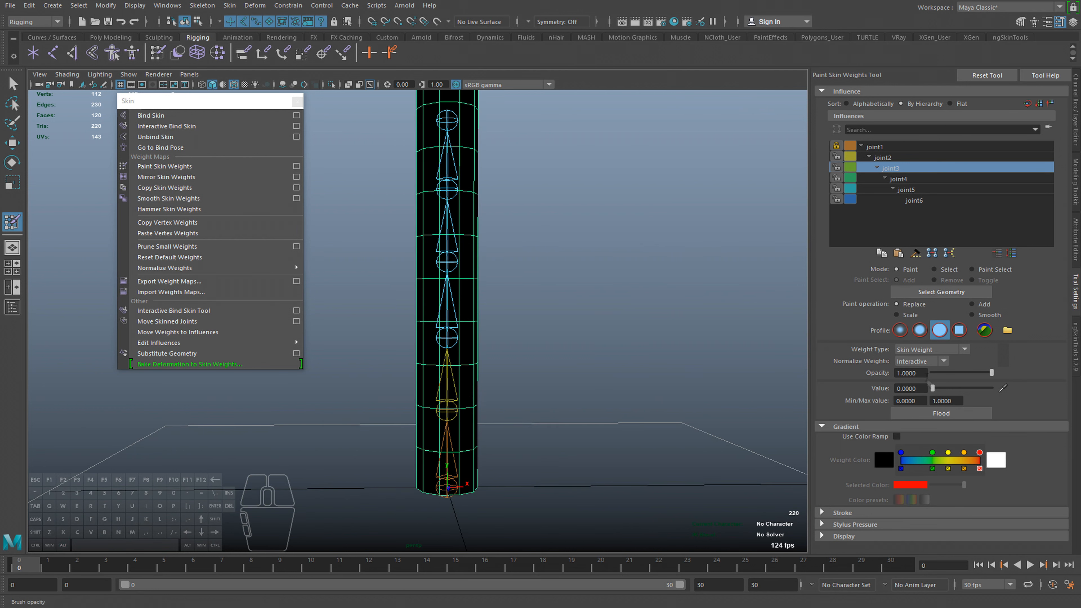
Paint joint3's weights at value 1 around the whole cylinder from joint3 up to the top end.
drag(947, 389, 994, 389)
mouse_move(455, 352)
alt+mouse_down()
mouse_move(466, 359)
mouse_move(490, 344)
mouse_move(482, 394)
mouse_move(515, 386)
mouse_move(359, 335)
alt+mouse_up()
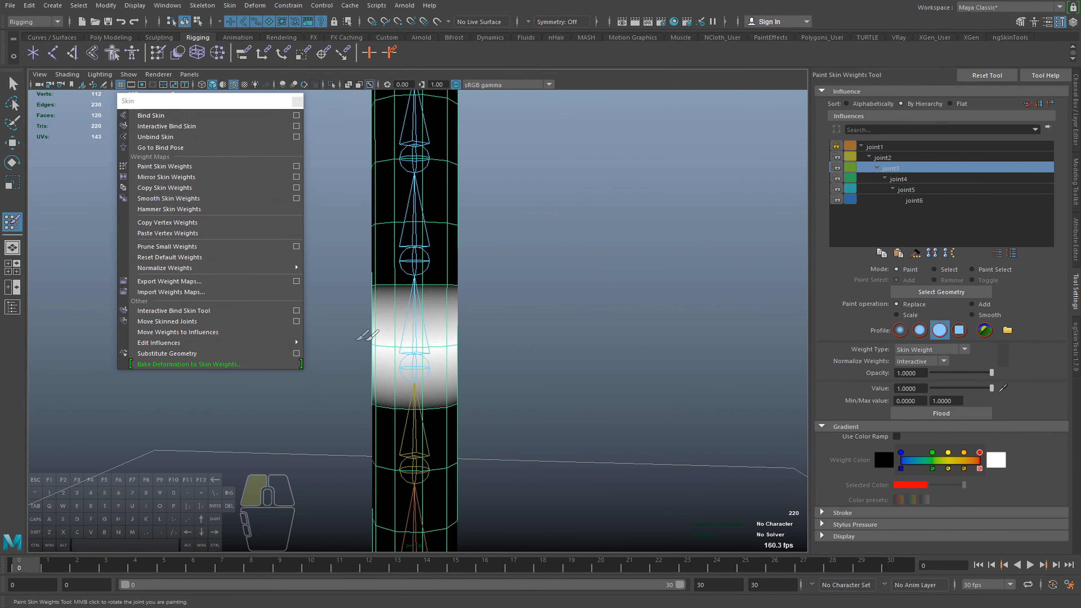
mouse_move(447, 322)
alt+mouse_down()
mouse_move(483, 357)
mouse_move(536, 352)
mouse_move(497, 283)
alt+mouse_up()
mouse_move(464, 245)
mouse_down()
mouse_move(457, 277)
mouse_move(386, 210)
mouse_move(490, 138)
mouse_move(498, 115)
mouse_up()
mouse_move(362, 230)
alt+mouse_down()
mouse_move(526, 261)
mouse_move(434, 353)
mouse_move(412, 325)
mouse_move(452, 175)
mouse_move(400, 109)
alt+mouse_up()
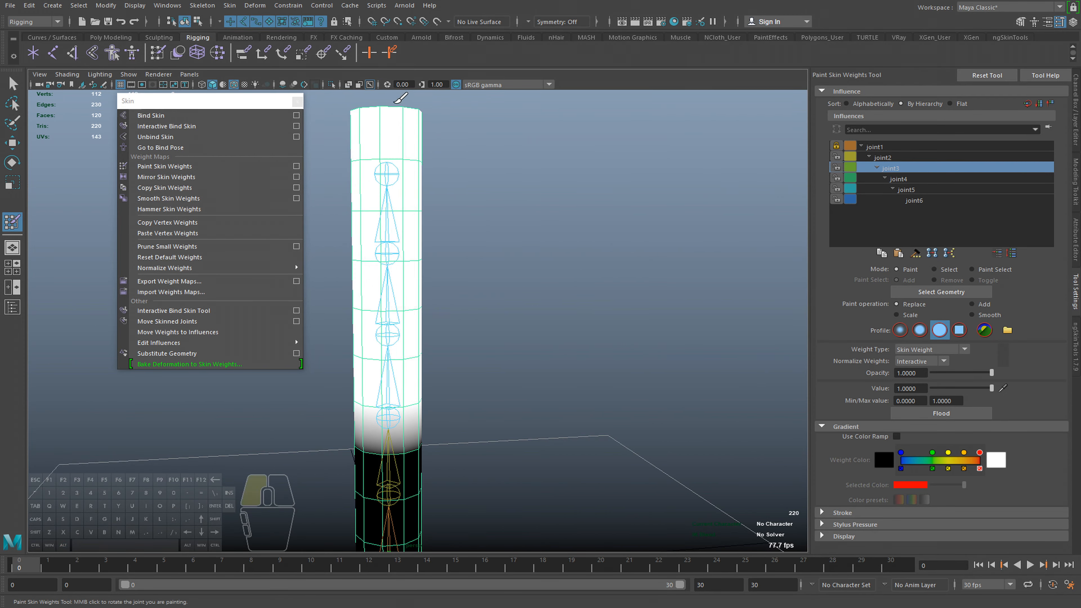
mouse_move(410, 169)
alt+mouse_down()
mouse_move(410, 241)
mouse_move(362, 141)
mouse_move(415, 241)
alt+mouse_up()
Check the weight maps of joint4, joint6 and joint2 against joint3's, ending on joint3.
click(898, 179)
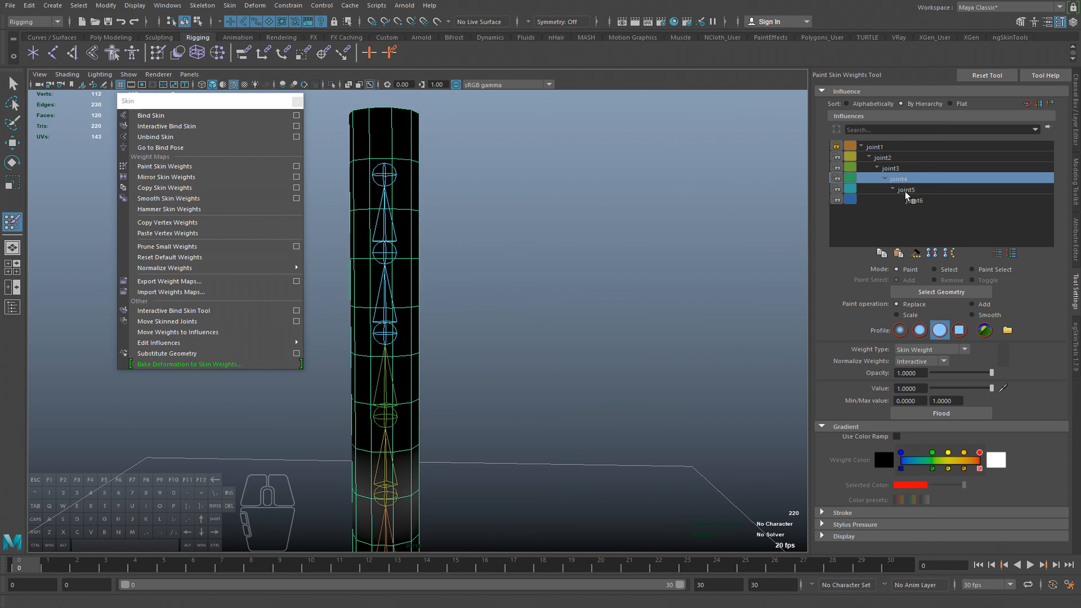
key(f)
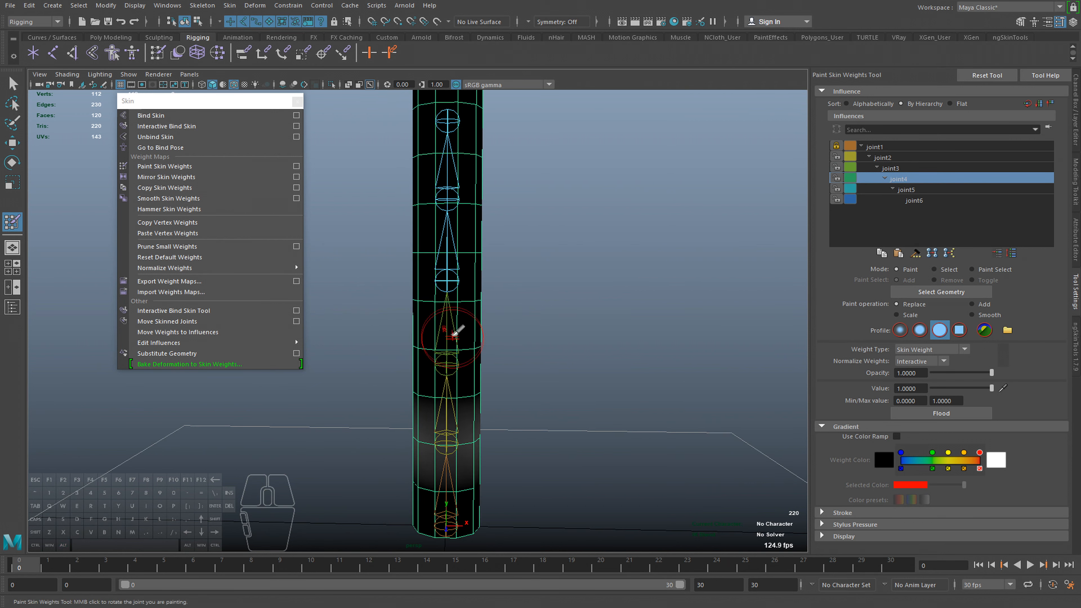
click(927, 189)
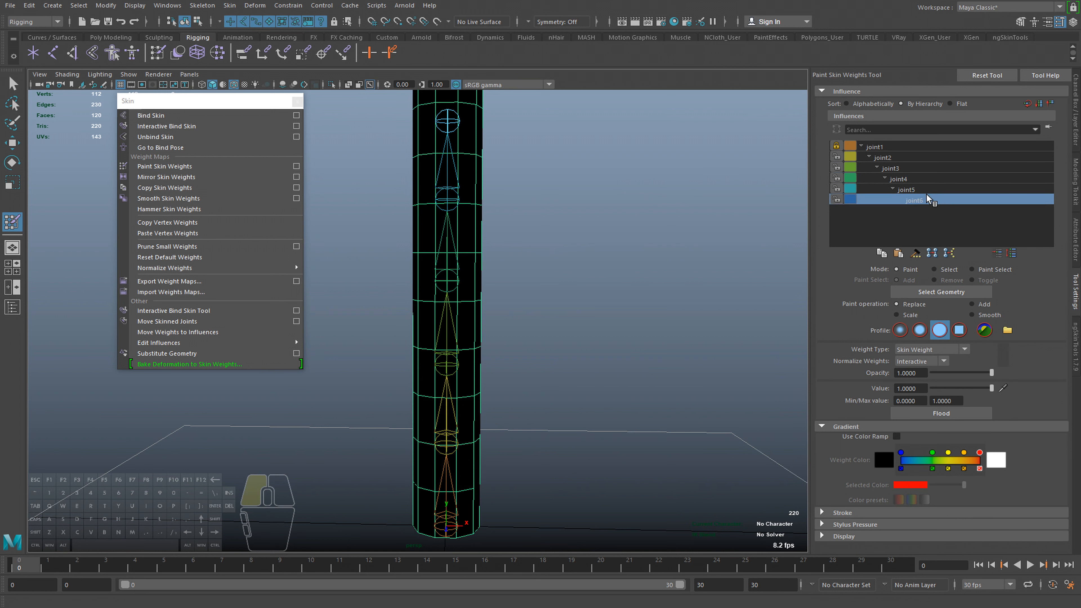
click(920, 180)
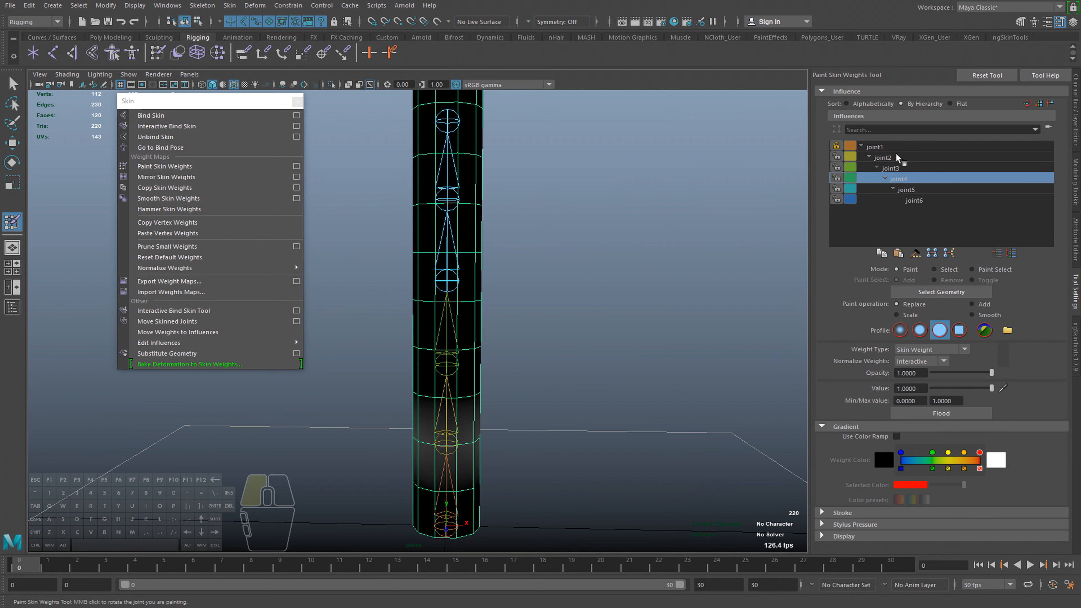
click(882, 157)
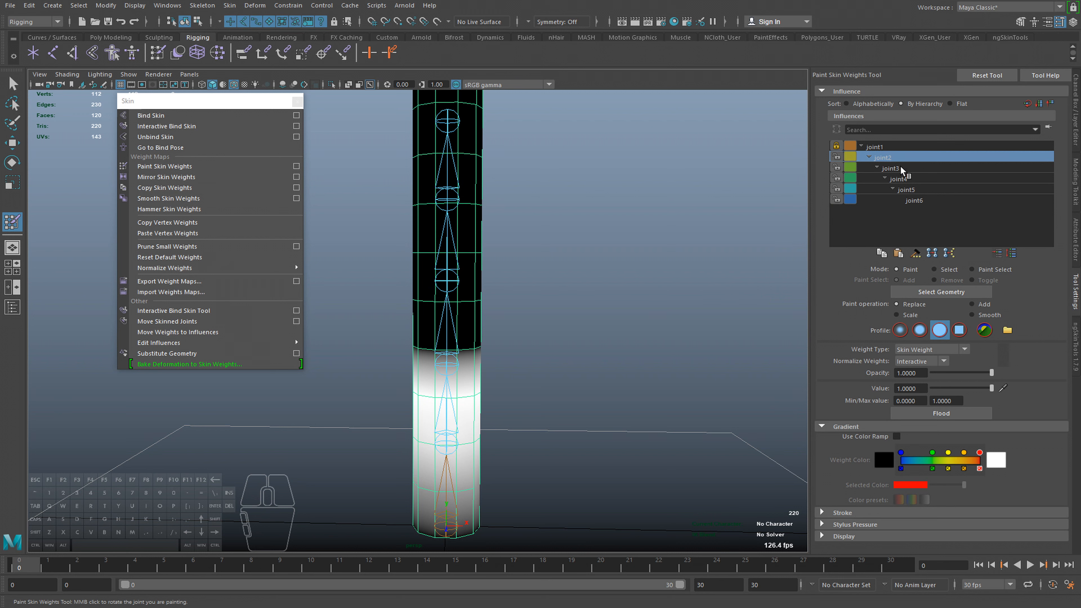
click(900, 167)
mouse_move(558, 305)
alt+mouse_down()
mouse_move(586, 305)
mouse_move(582, 288)
alt+mouse_up()
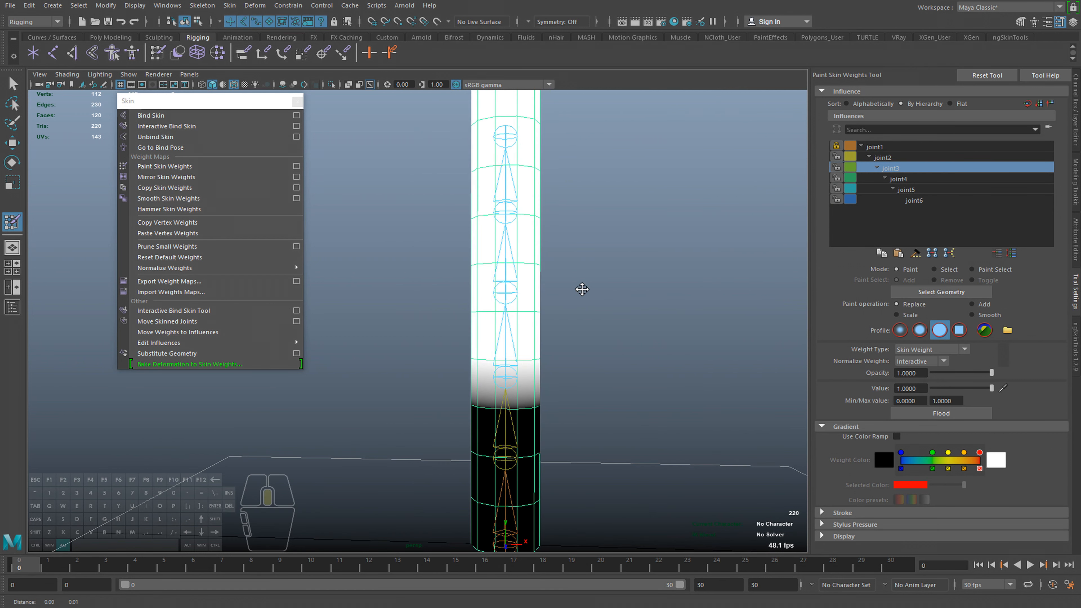
Smooth joint3's weights across the whole cylinder by flooding with the Smooth operation at opacity 1.
click(971, 314)
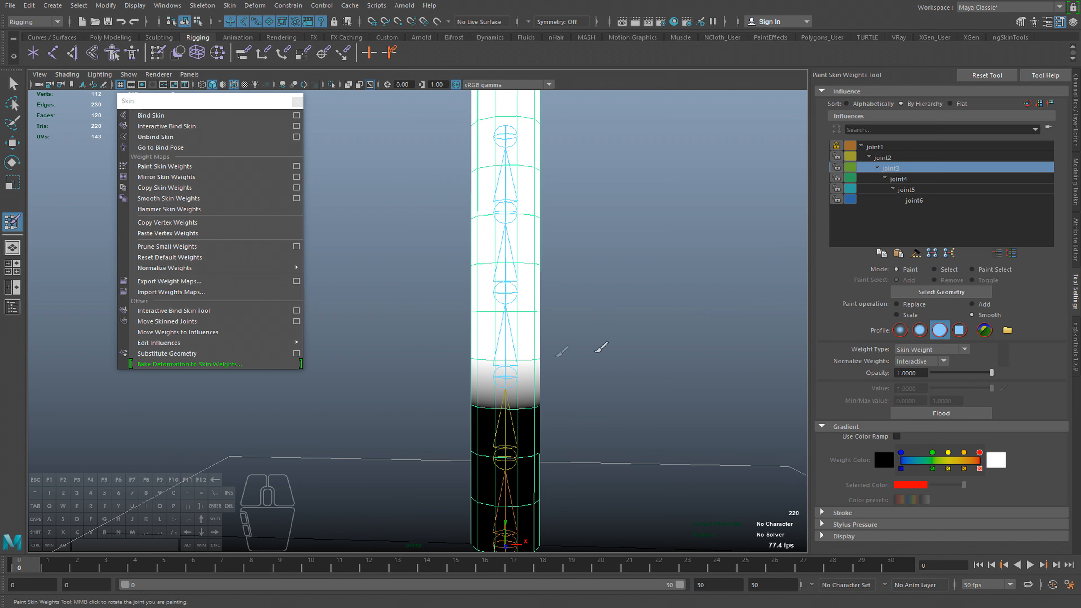
scroll(569, 391, down, 3)
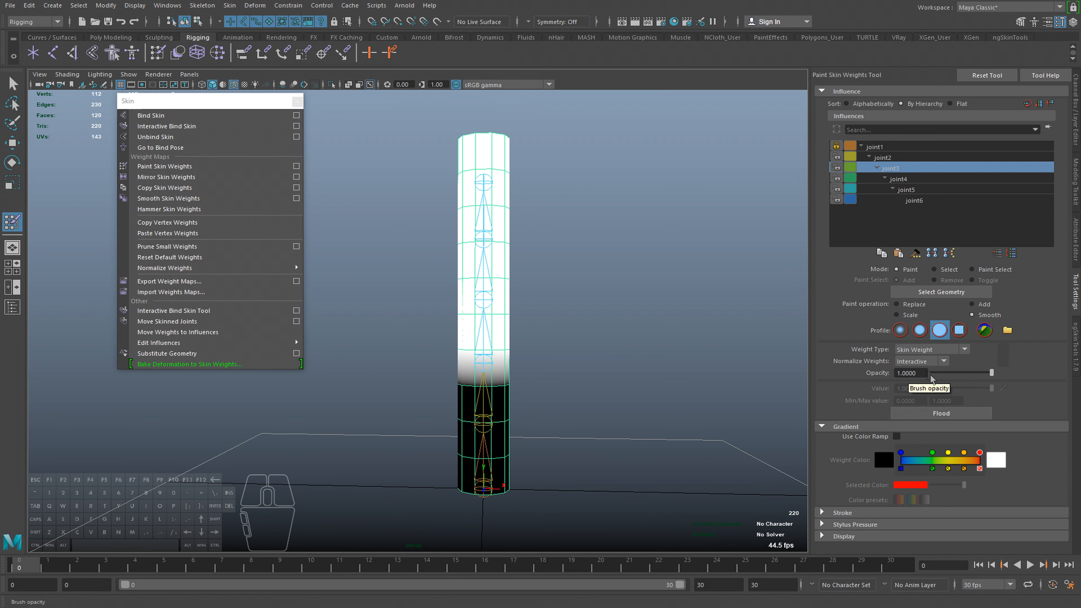
drag(940, 377, 994, 374)
click(950, 413)
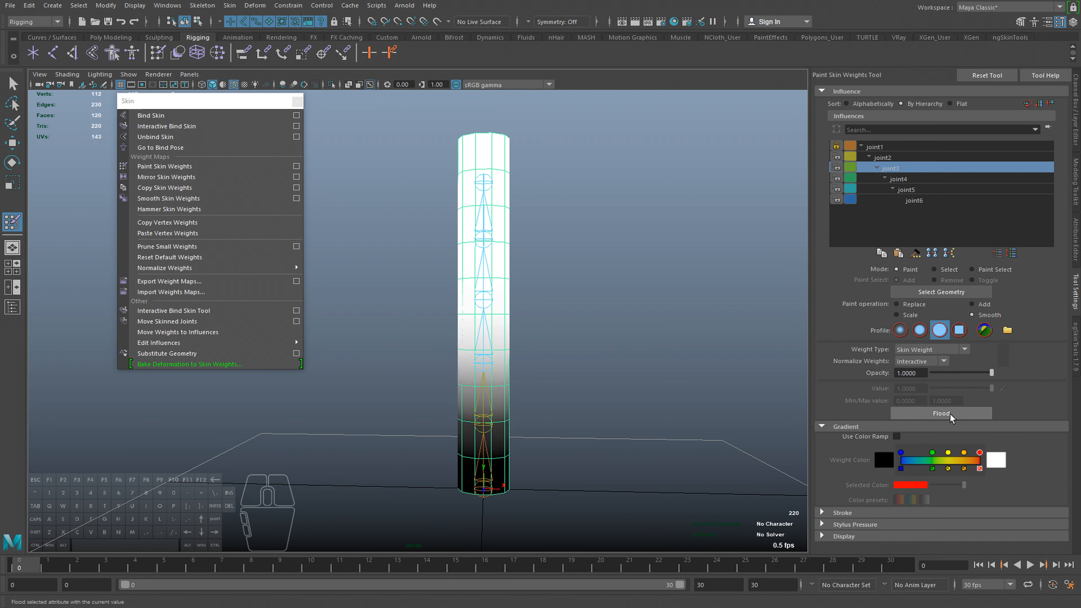
mouse_move(589, 411)
alt+mouse_down()
mouse_move(620, 425)
mouse_move(597, 415)
alt+mouse_up()
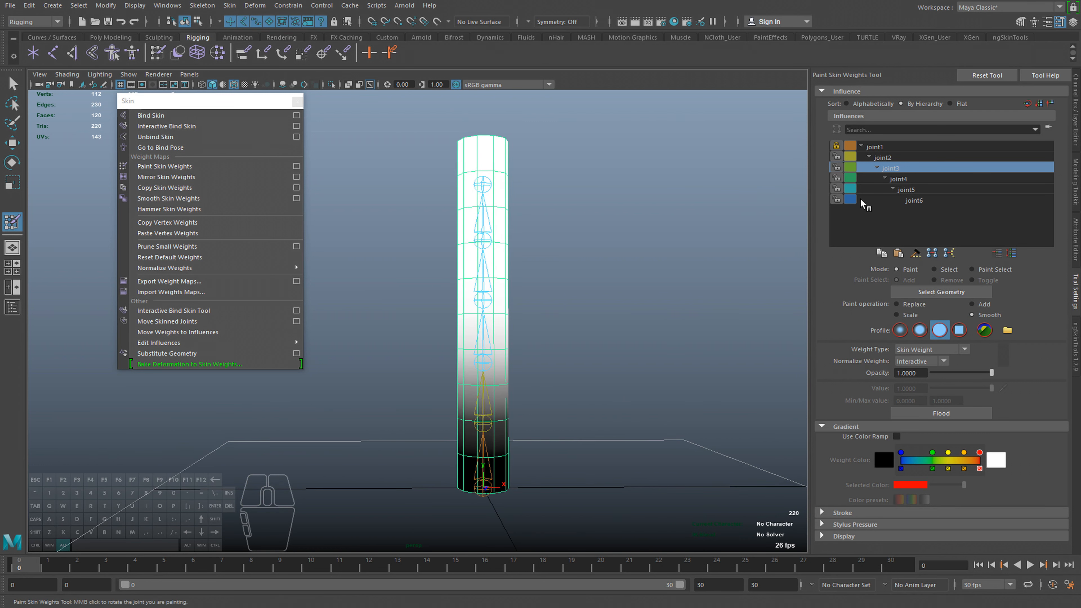
Review the weight maps of joint1, joint2 and joint3, lock joint2's weights and make joint3 the active influence.
click(915, 147)
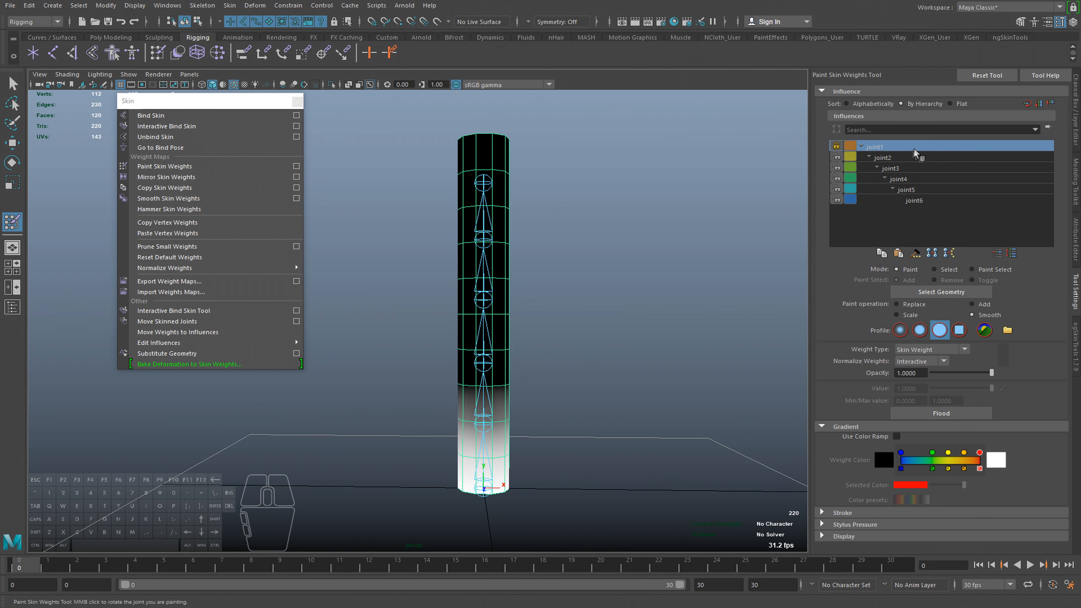
click(888, 157)
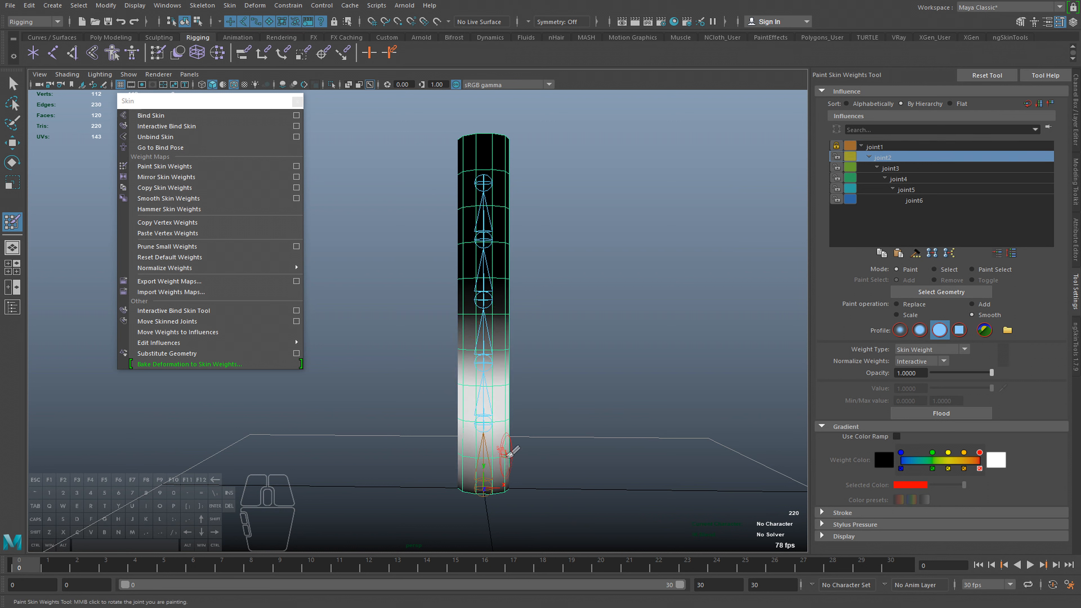
click(901, 167)
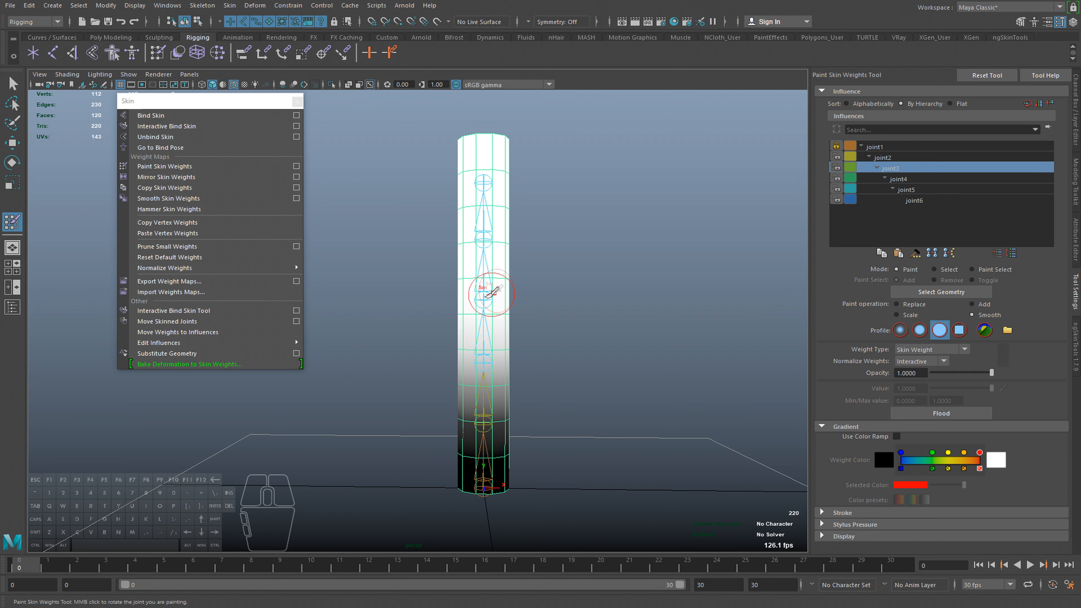
click(897, 159)
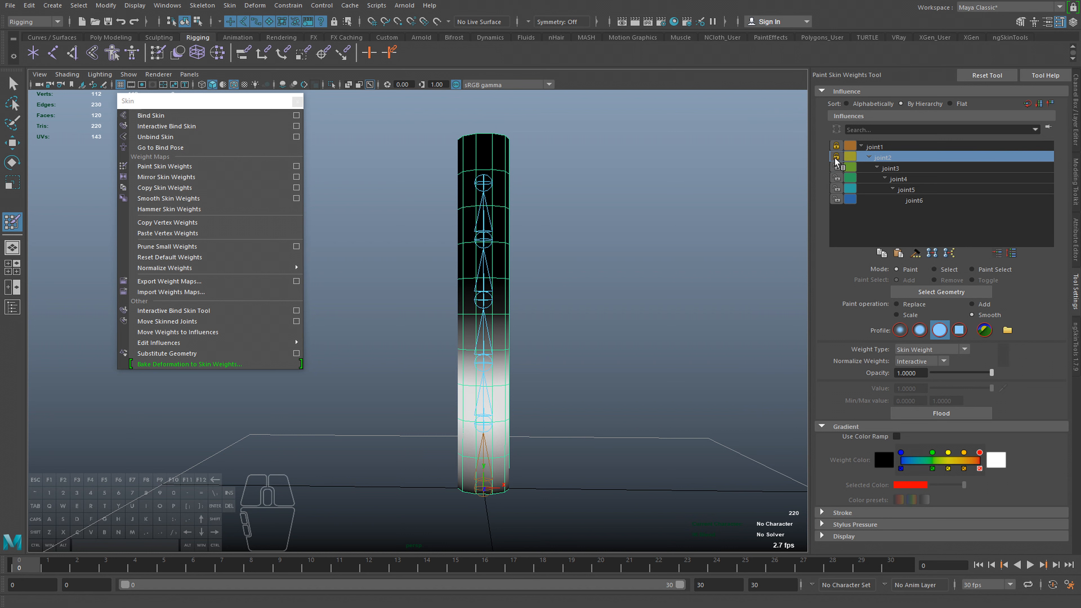
click(906, 165)
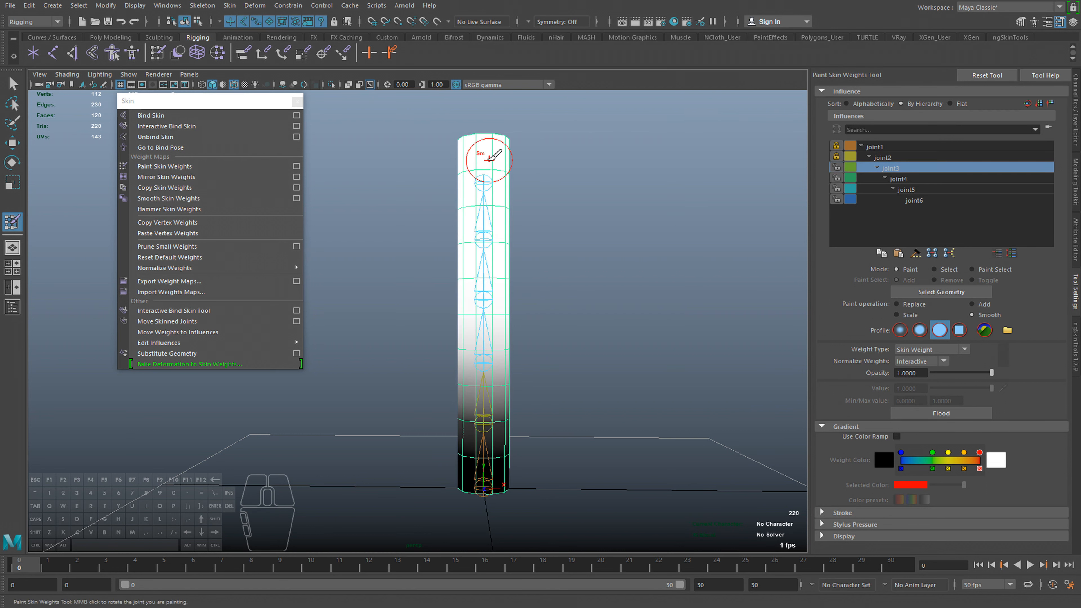
Clear joint4's skin weights across the whole cylinder by flooding with the Replace operation at value 0.
click(912, 179)
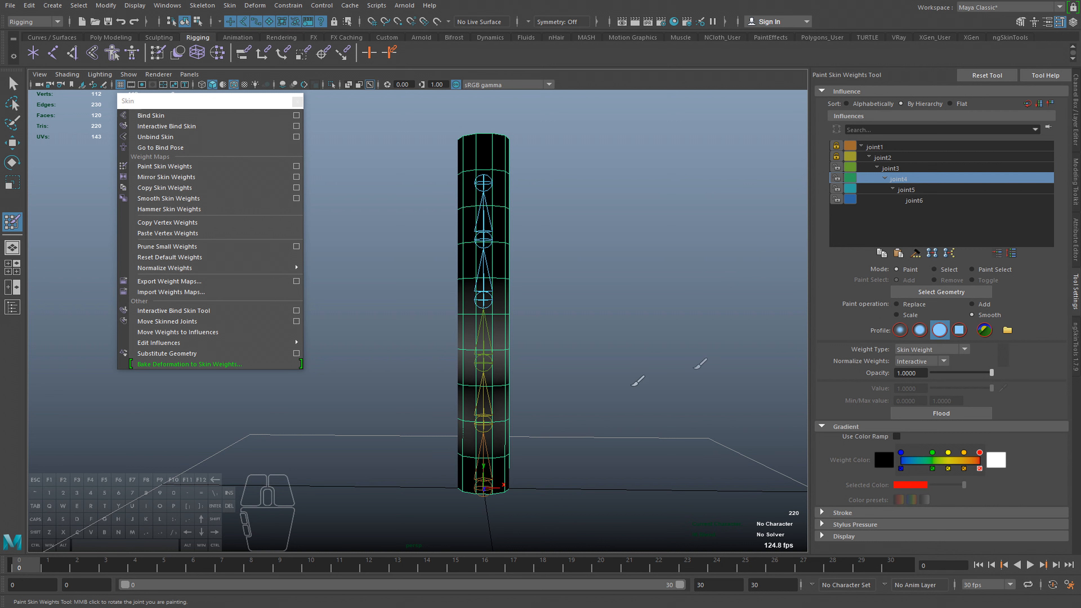
click(913, 304)
drag(944, 388, 915, 389)
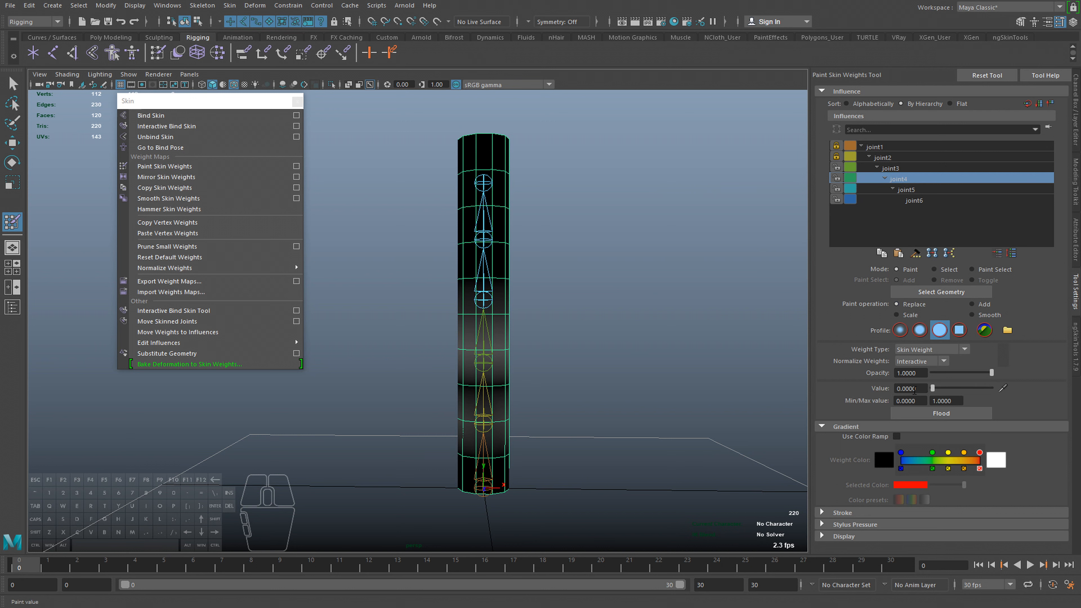
click(933, 413)
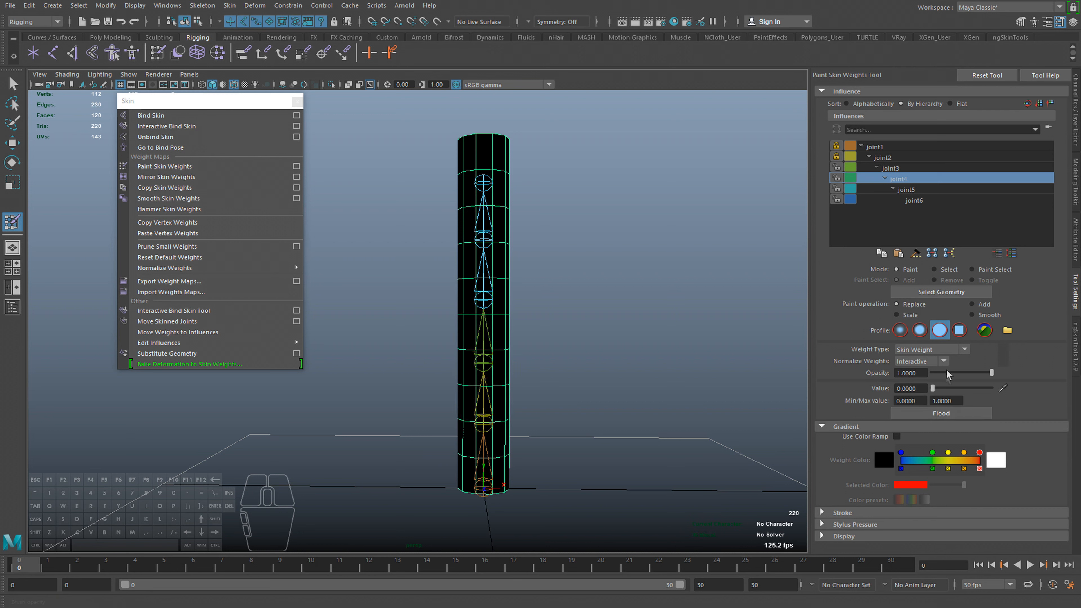
Paint joint4's weights at value 1 around the whole cylinder from joint4 up to the top end.
drag(939, 386, 996, 388)
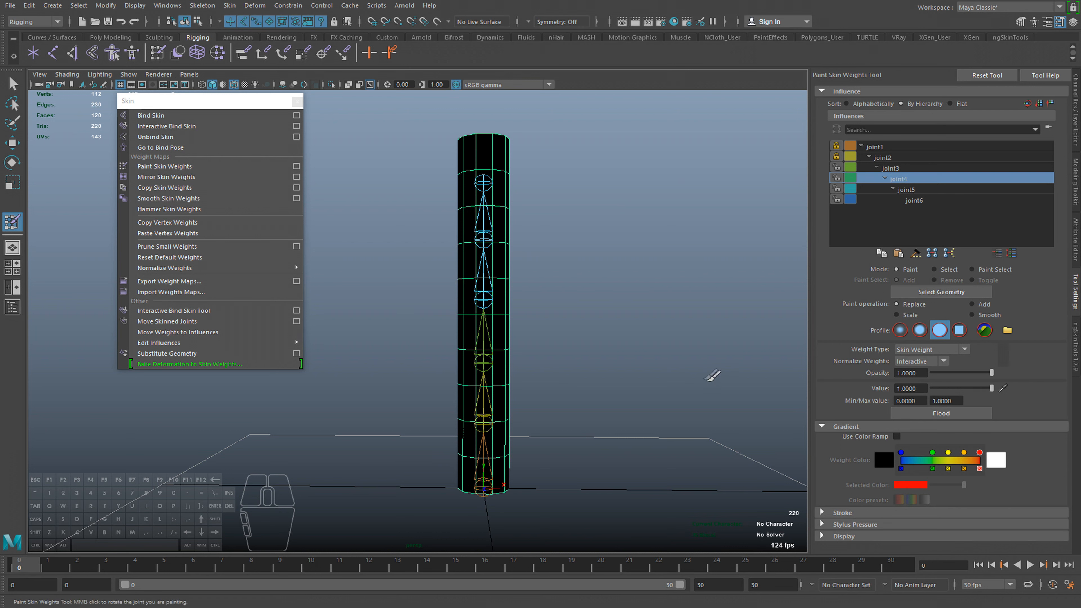
alt+middle_drag(631, 353, 629, 372)
alt+right_drag(502, 368, 575, 365)
drag(570, 372, 462, 362)
mouse_move(620, 362)
alt+mouse_down()
mouse_move(504, 387)
mouse_move(495, 375)
mouse_move(519, 354)
alt+mouse_up()
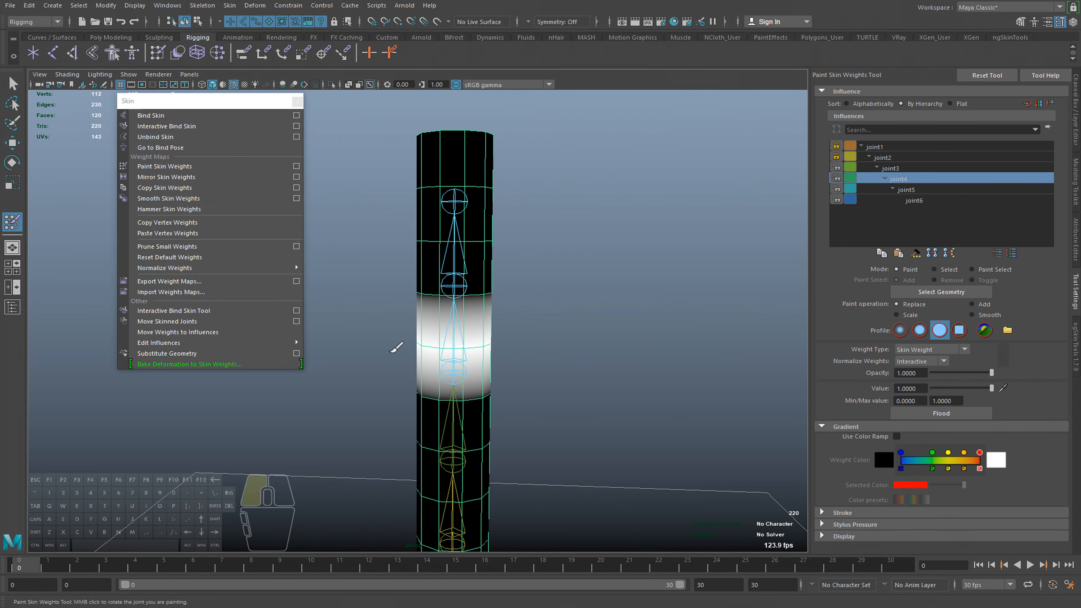
mouse_move(381, 332)
mouse_down()
mouse_move(457, 336)
mouse_move(460, 238)
mouse_move(500, 173)
mouse_move(361, 129)
mouse_up()
alt+drag(511, 226, 379, 226)
mouse_move(375, 294)
mouse_down()
mouse_move(363, 263)
mouse_move(391, 152)
mouse_move(430, 242)
mouse_move(420, 256)
mouse_move(417, 179)
mouse_up()
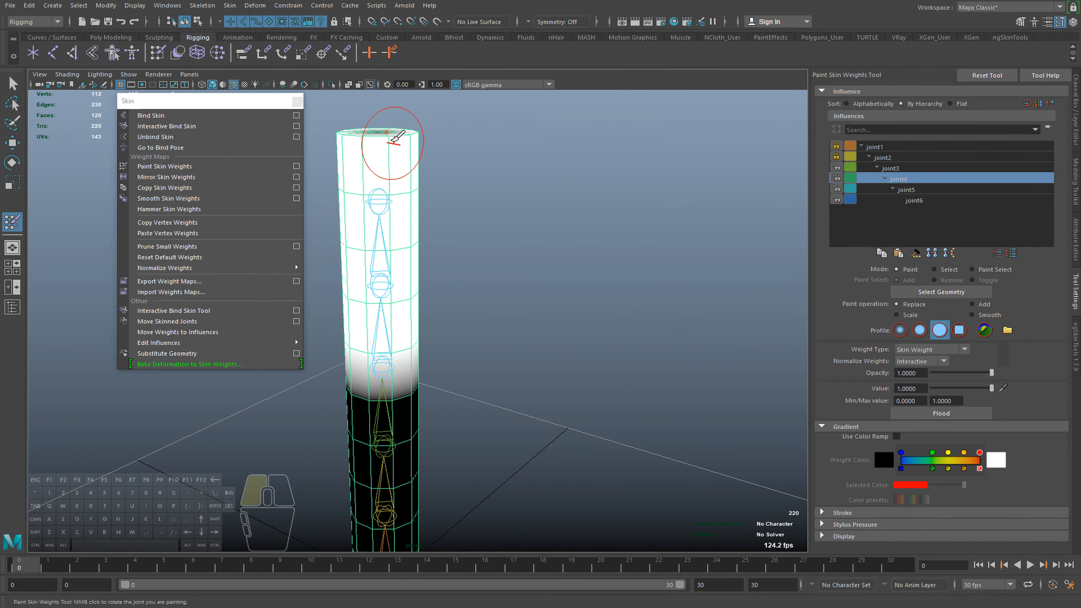
mouse_move(426, 142)
alt+mouse_down()
mouse_move(394, 303)
mouse_move(422, 302)
alt+mouse_up()
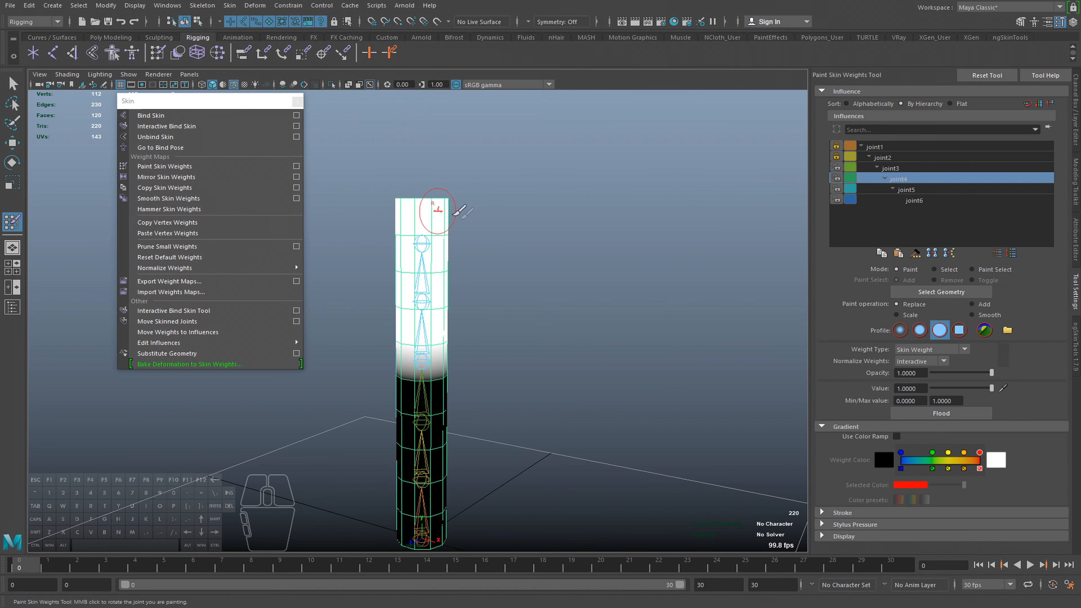
alt+right_drag(469, 250, 449, 271)
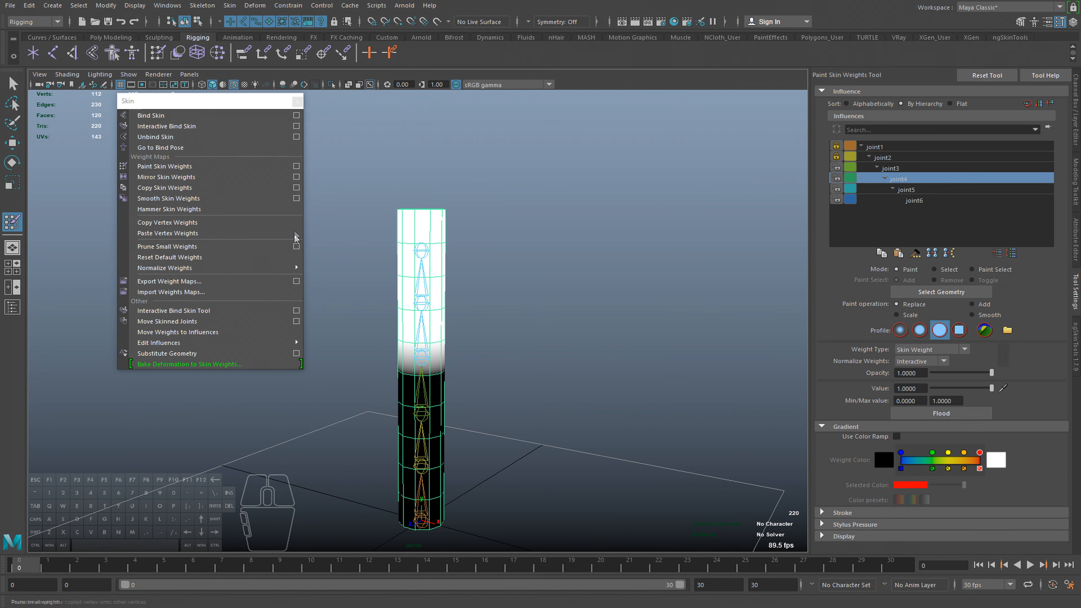
alt+drag(421, 219, 467, 252)
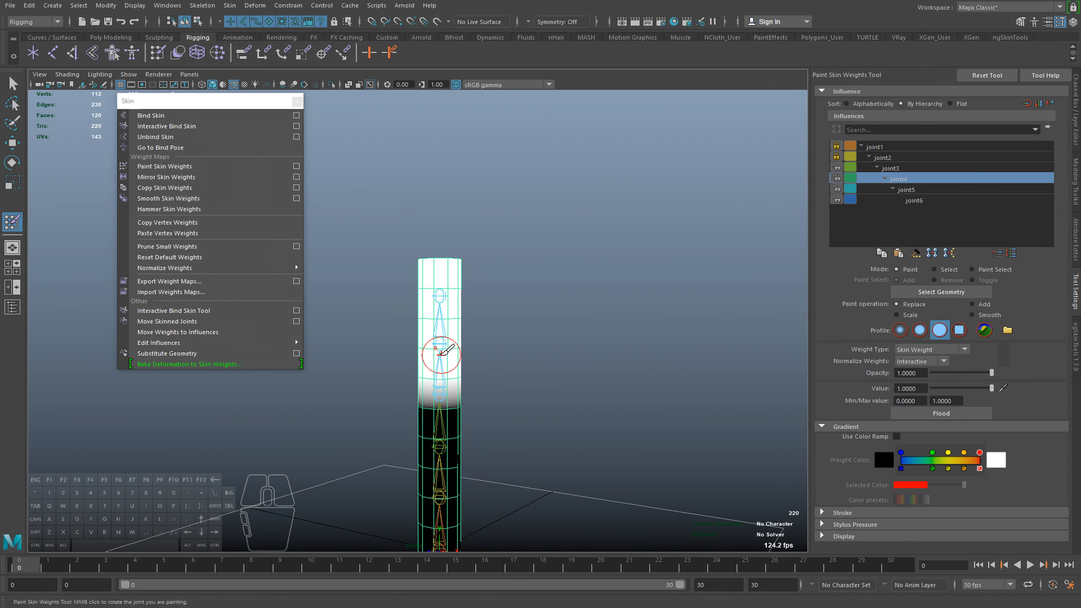
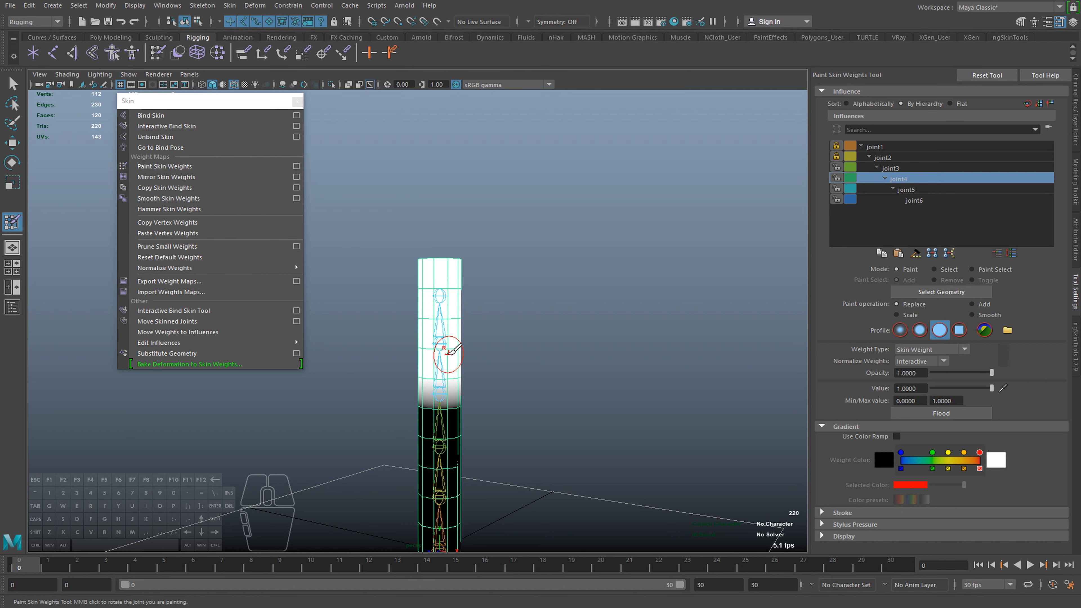
Smooth joint4's weights across the whole cylinder by flooding with the Smooth operation at opacity 1.
alt+middle_drag(449, 364, 470, 337)
alt+right_drag(421, 340, 459, 346)
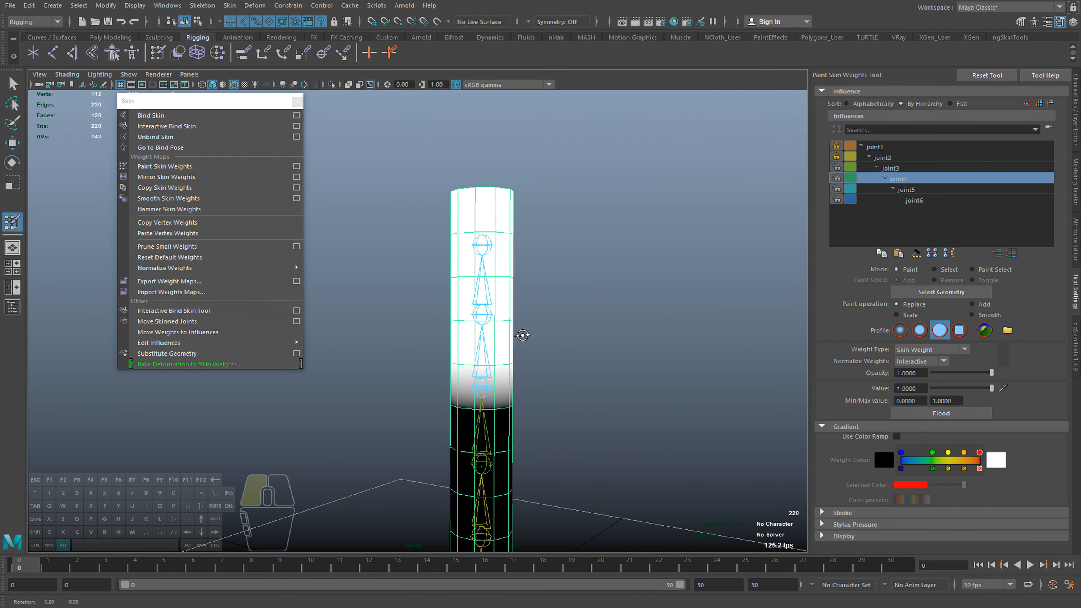
click(972, 315)
click(936, 413)
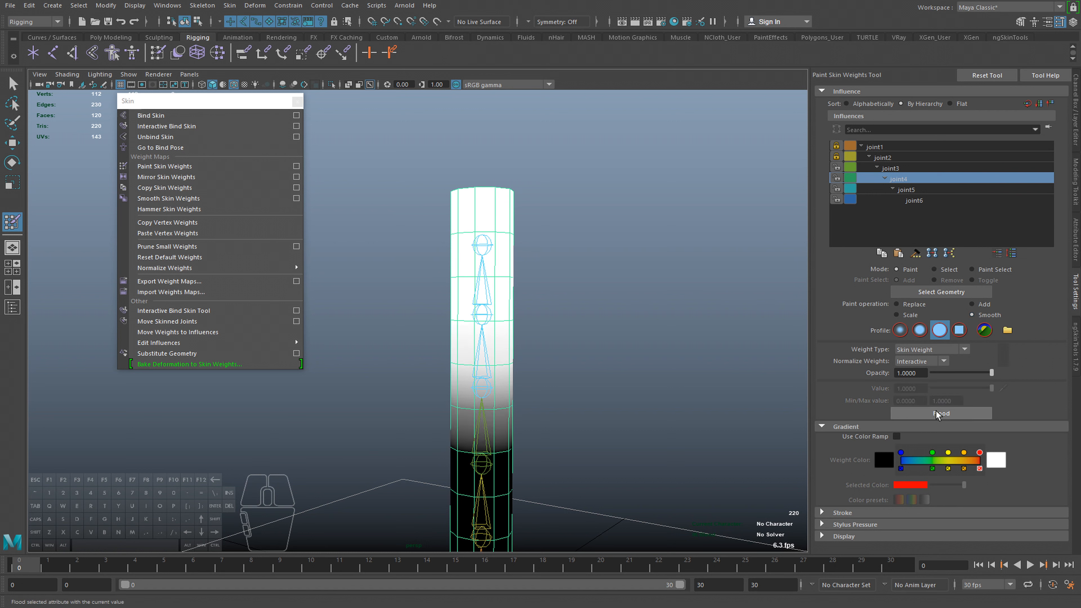
alt+drag(527, 447, 527, 428)
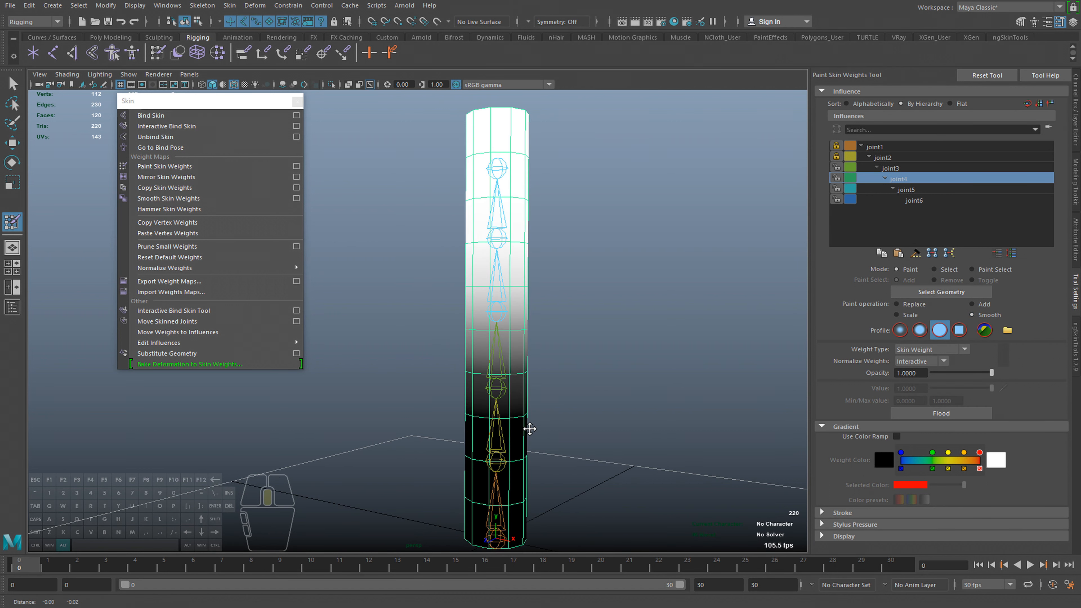
Compare the weight maps of joint3 and joint4, lock joint3's weights and make joint4 the active influence.
click(892, 169)
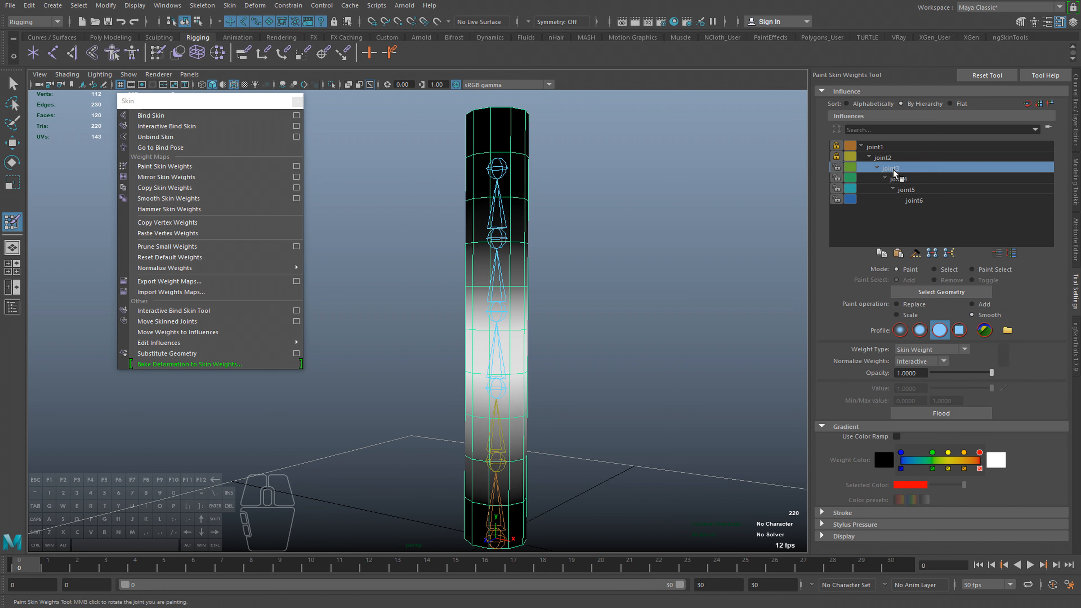
click(897, 180)
click(898, 167)
click(839, 168)
click(907, 179)
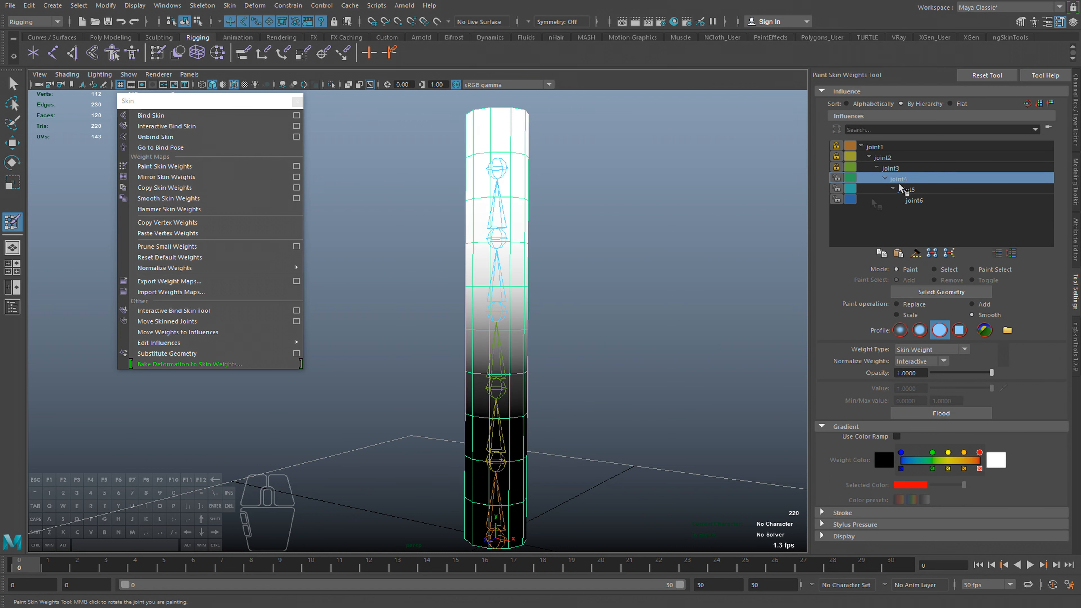
alt+middle_drag(534, 312, 553, 314)
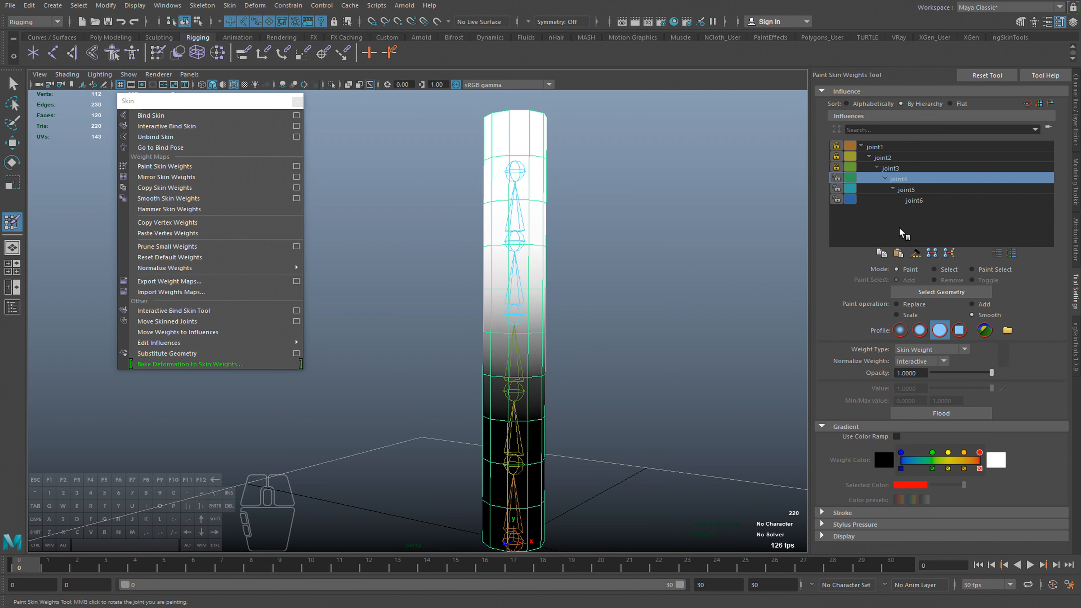
Clear joint5's skin weights across the whole cylinder by flooding with the Replace operation at value 0.
click(915, 190)
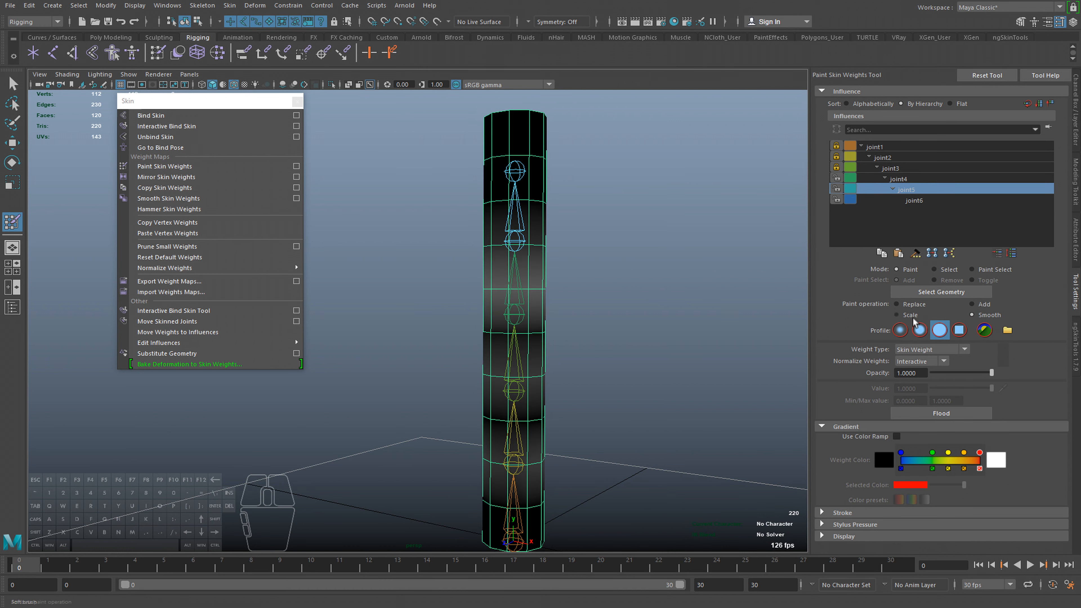
click(897, 304)
click(933, 388)
click(927, 413)
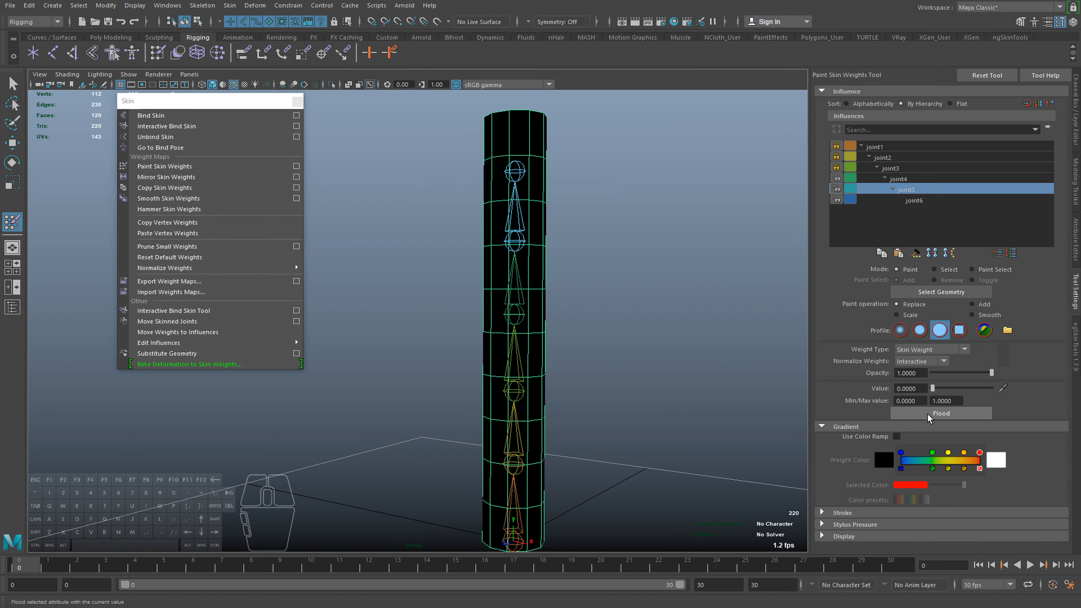
Paint a band of joint5's weights at value 1 around the cylinder at joint5.
drag(934, 388, 1040, 394)
alt+middle_drag(535, 279, 536, 326)
mouse_move(551, 287)
mouse_down()
mouse_move(526, 288)
mouse_move(623, 304)
mouse_move(495, 299)
mouse_move(543, 291)
mouse_move(529, 286)
mouse_up()
drag(460, 284, 793, 194)
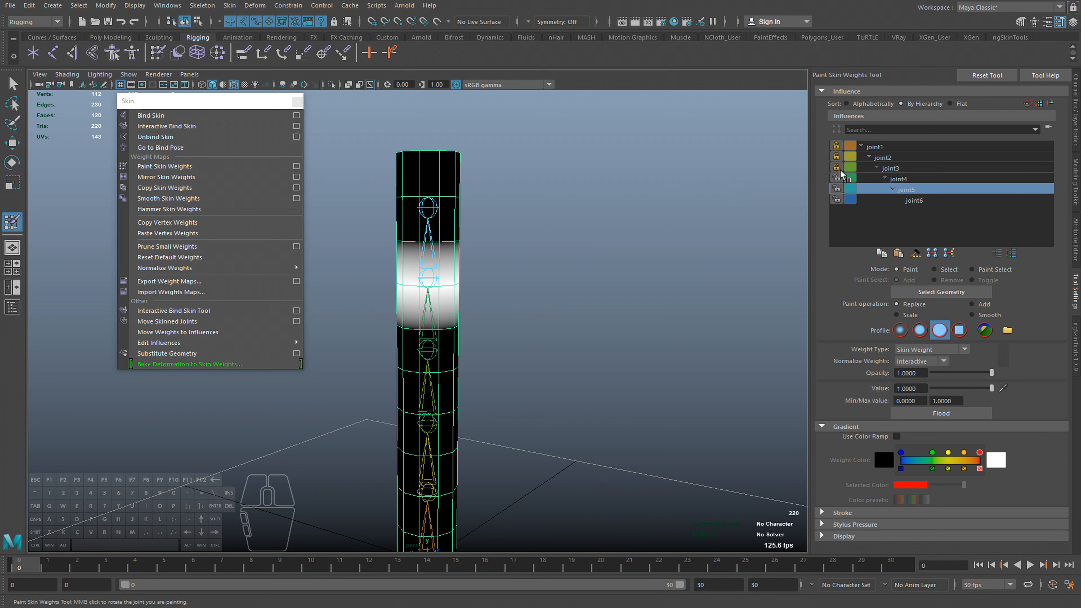
Check how the weights are distributed among joint2, joint3, joint4, joint5 and joint6 along the cylinder.
click(857, 178)
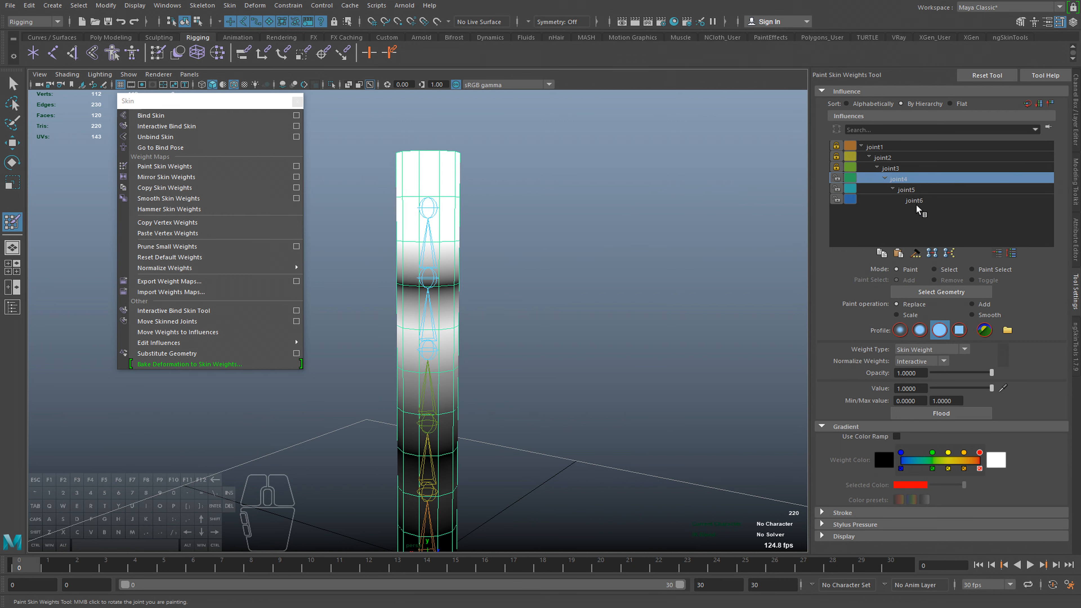
click(916, 188)
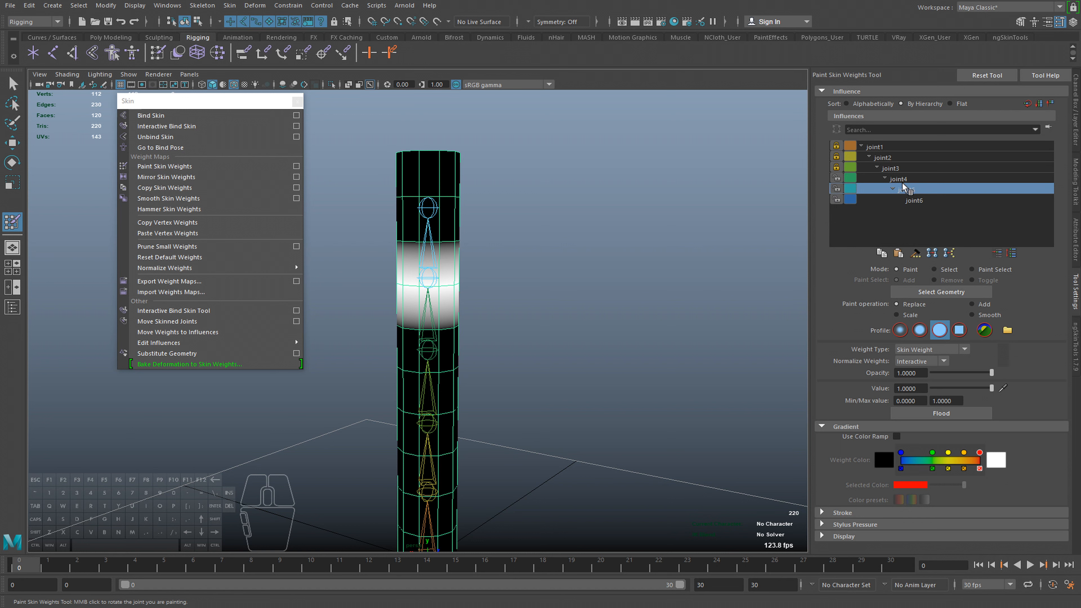
click(913, 179)
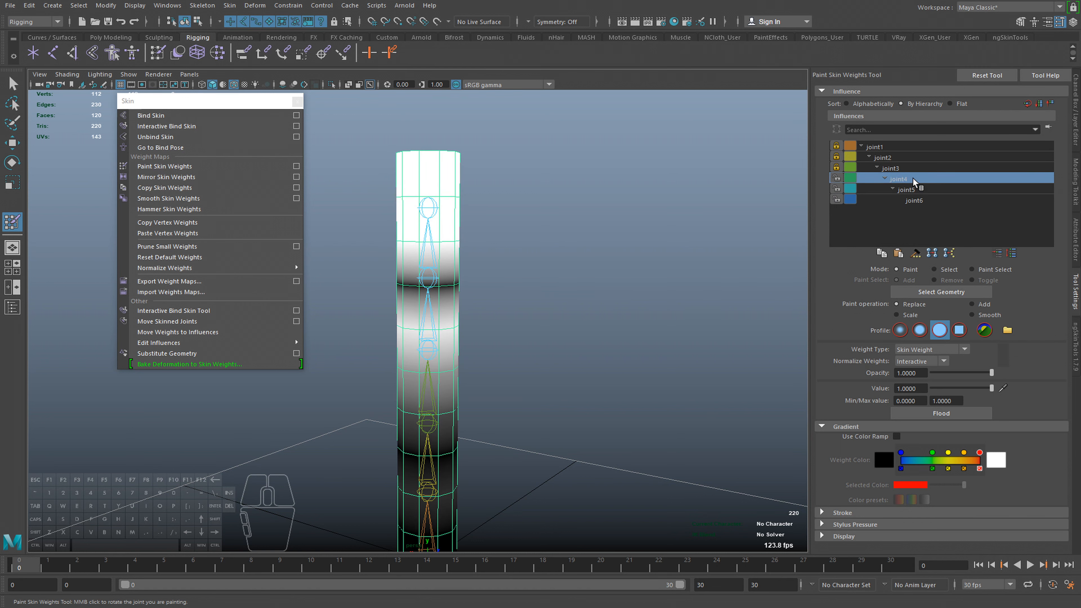
click(896, 167)
click(894, 158)
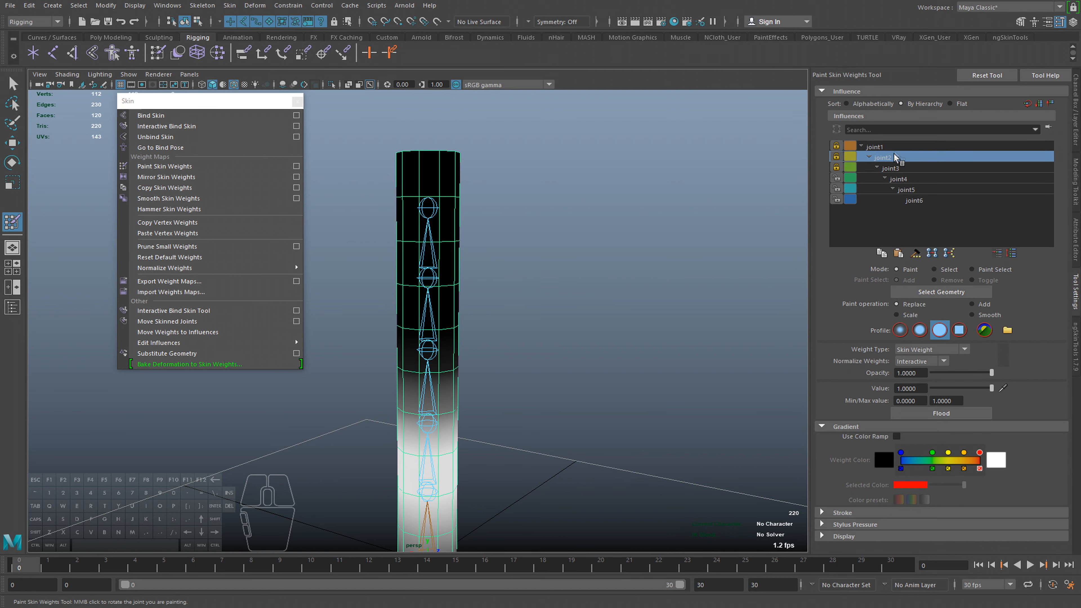
click(894, 165)
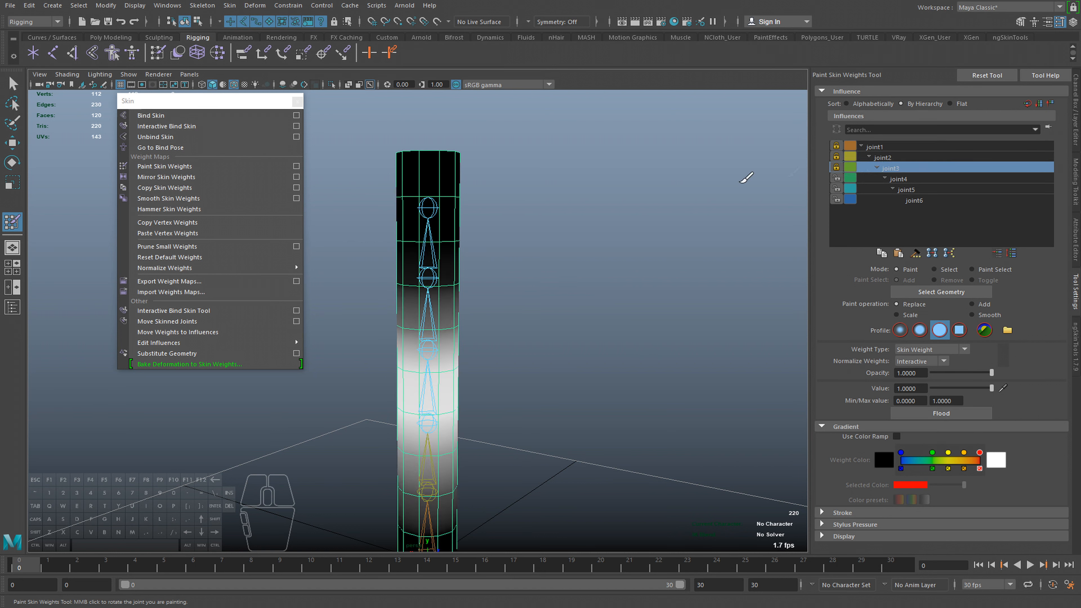
click(899, 178)
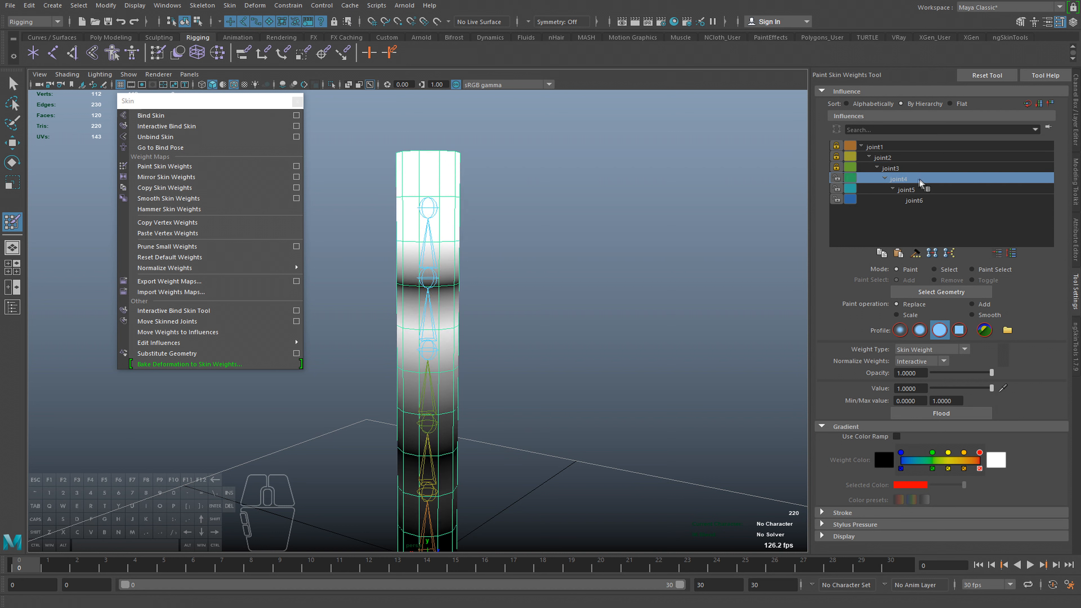
click(906, 189)
alt+middle_drag(536, 359, 534, 314)
click(923, 201)
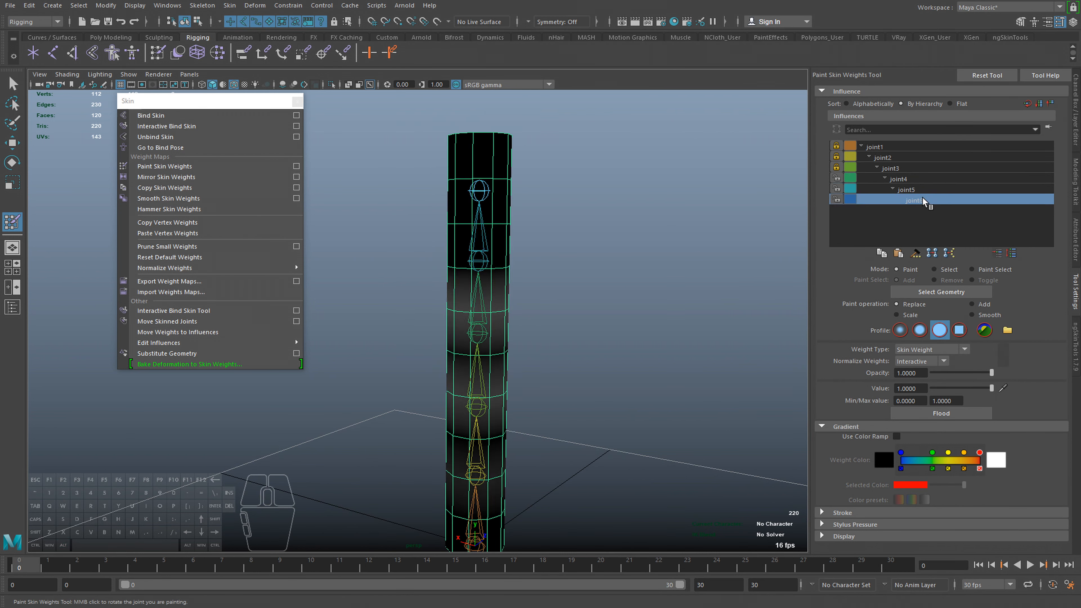
Extend joint5's weights at value 1 around the whole cylinder up to the top end.
click(920, 189)
mouse_move(481, 256)
mouse_down()
mouse_move(494, 230)
mouse_move(491, 192)
mouse_move(534, 149)
mouse_up()
mouse_move(441, 177)
alt+mouse_down()
mouse_move(469, 203)
mouse_move(607, 207)
alt+mouse_up()
alt+middle_drag(337, 230, 462, 222)
mouse_move(490, 239)
mouse_down()
mouse_move(466, 133)
mouse_move(498, 128)
mouse_move(504, 179)
mouse_move(331, 154)
mouse_up()
scroll(409, 204, down, 5)
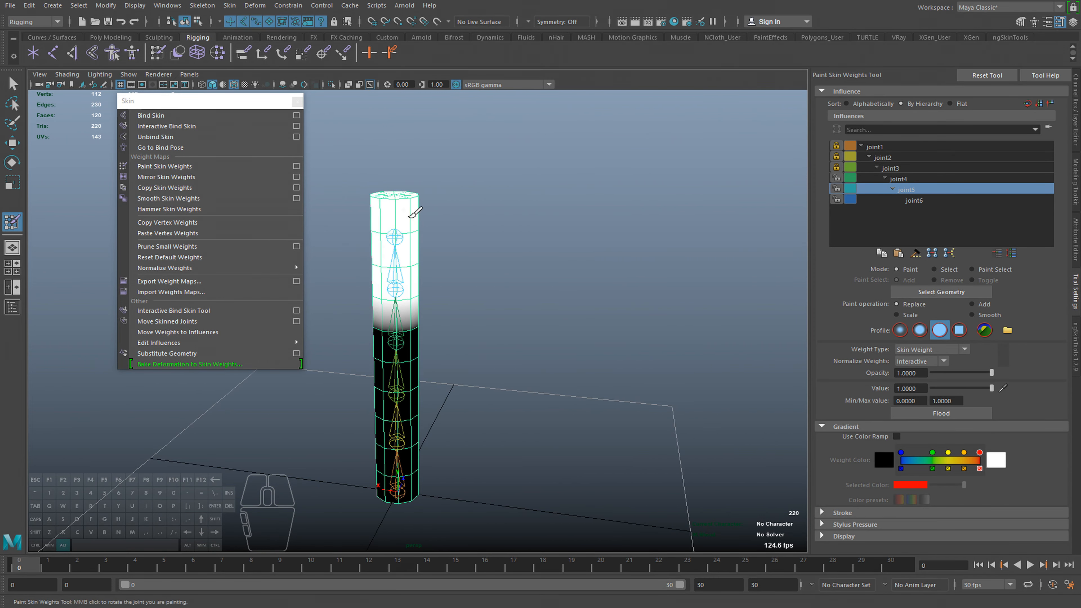
Smooth joint5's weights across the whole cylinder by flooding with the Smooth operation at opacity 1.
alt+drag(412, 209, 393, 202)
alt+middle_drag(394, 203, 475, 185)
click(973, 315)
click(952, 411)
alt+right_drag(650, 318, 748, 282)
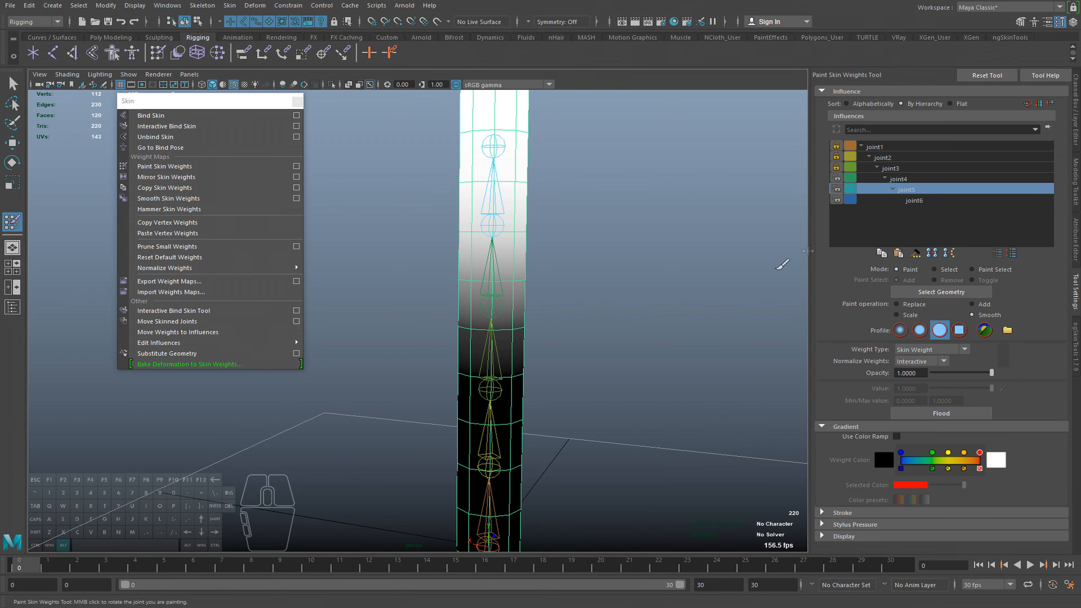
Inspect joint4's weight map around the lower part of the cylinder.
click(900, 181)
alt+right_drag(659, 266, 633, 266)
alt+drag(633, 266, 490, 415)
alt+right_drag(490, 415, 467, 416)
alt+middle_drag(477, 462, 483, 418)
alt+drag(482, 418, 469, 403)
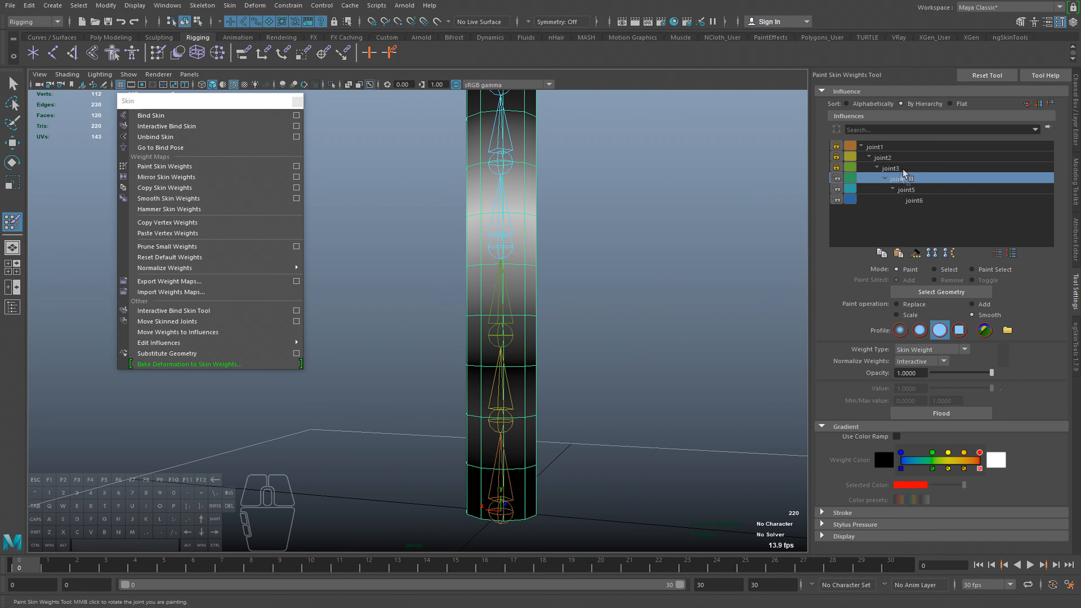
Compare the weight maps of joint2 through joint6 along the cylinder, ending on joint5.
click(906, 190)
click(908, 180)
click(911, 190)
alt+middle_drag(668, 266, 670, 302)
click(925, 179)
click(921, 168)
click(922, 156)
mouse_move(644, 369)
alt+right_down()
mouse_move(618, 372)
mouse_move(635, 372)
alt+right_up()
click(921, 202)
click(920, 190)
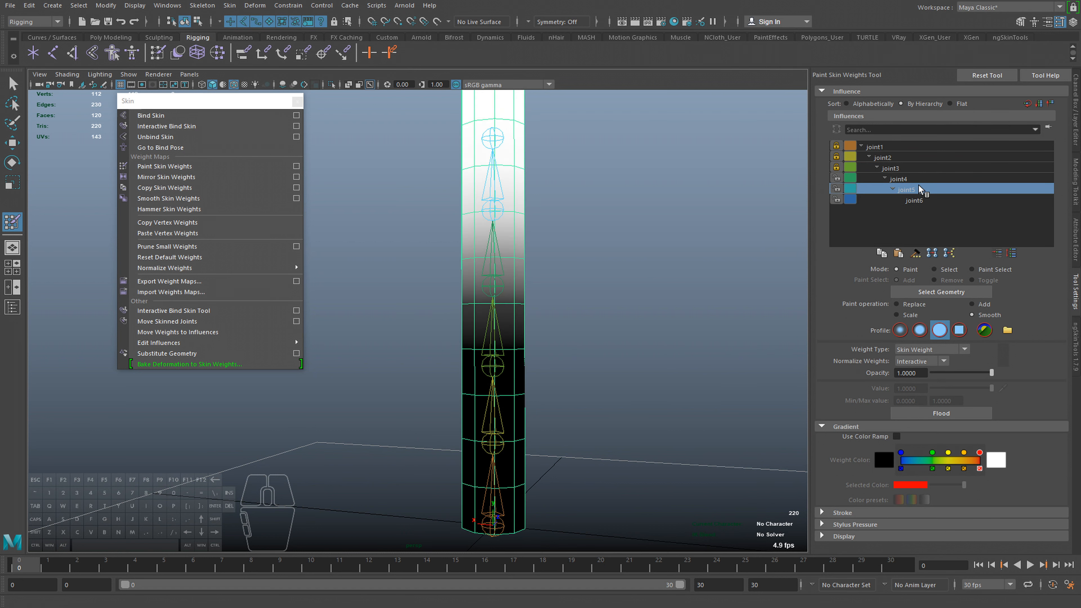
Remove joint4's stray weights from the lower end of the cylinder by painting with Replace at value 0.
click(917, 178)
alt+middle_drag(683, 309, 709, 287)
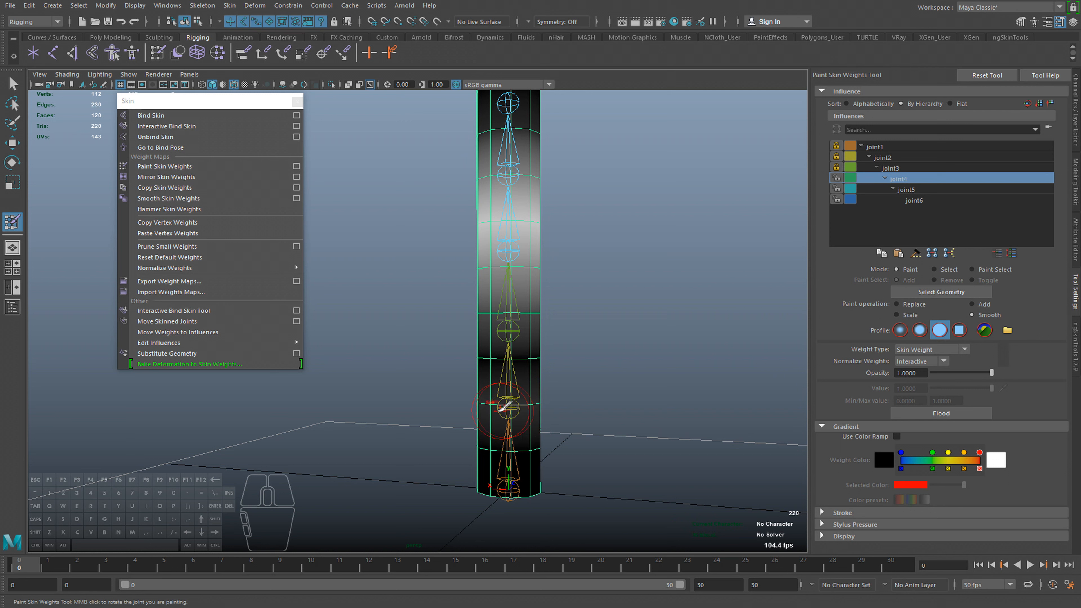
click(920, 304)
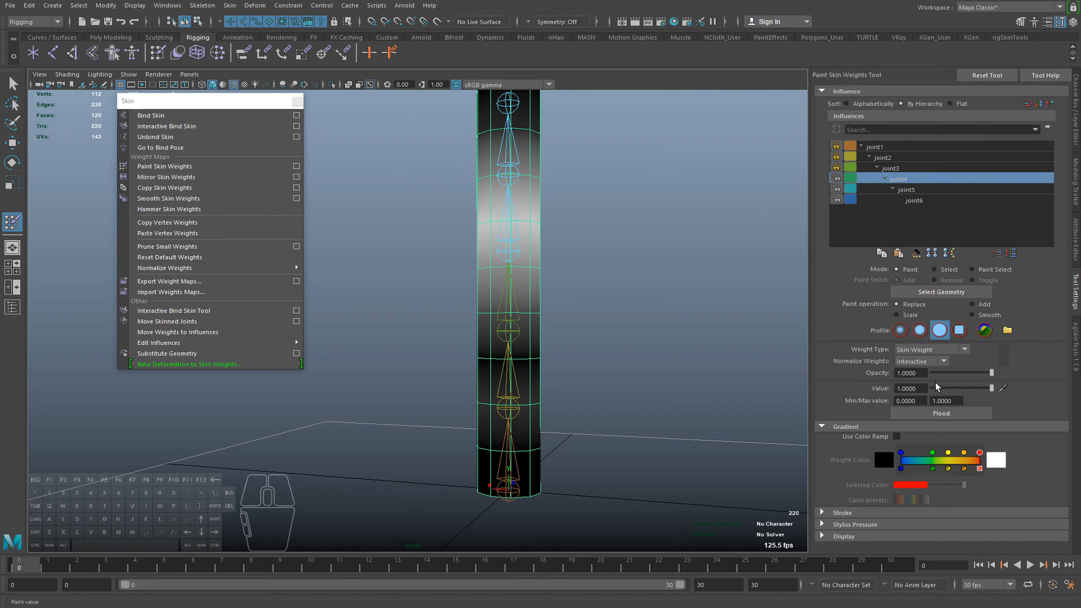
alt+drag(579, 403, 633, 447)
mouse_move(307, 394)
alt+mouse_down()
mouse_move(350, 415)
mouse_move(378, 414)
alt+mouse_up()
Switch the paint operation to Smooth and lock joint4's weights, ending on joint5's weight map.
click(984, 318)
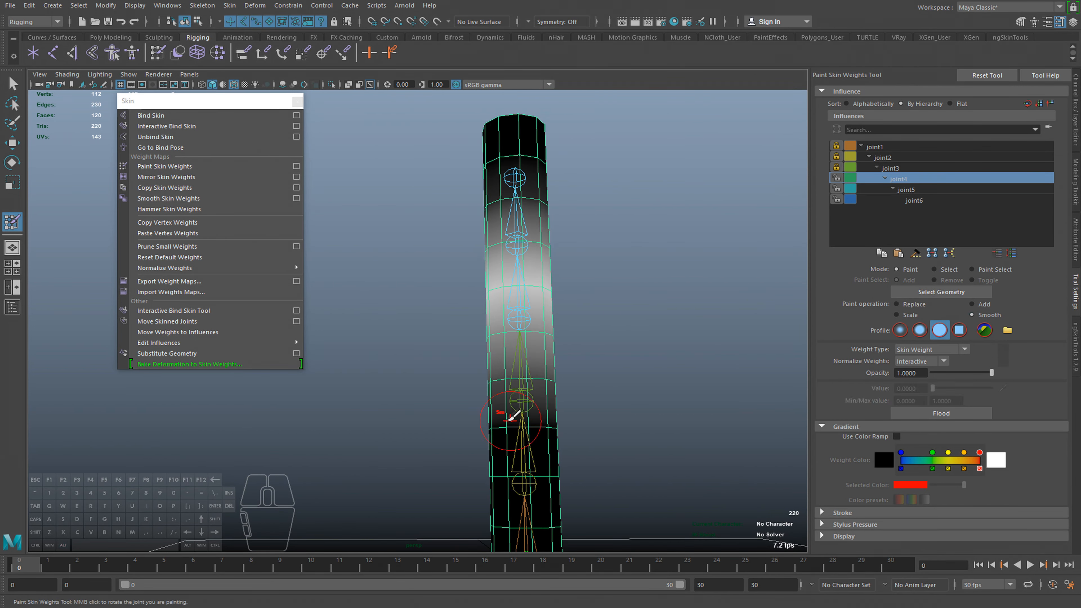
alt+drag(512, 418, 573, 426)
alt+drag(441, 437, 369, 442)
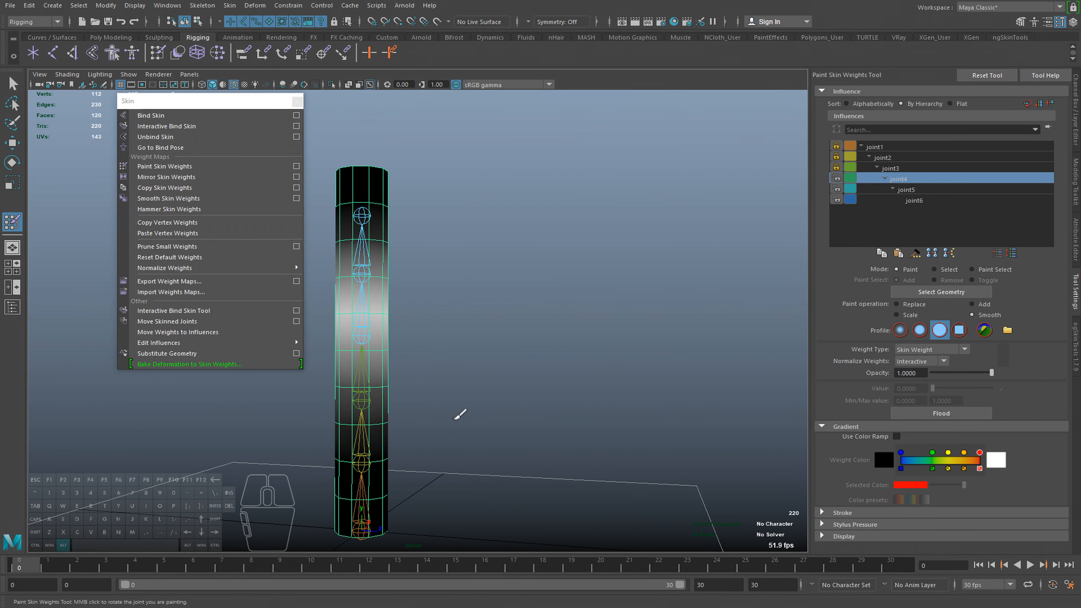
alt+drag(459, 416, 492, 421)
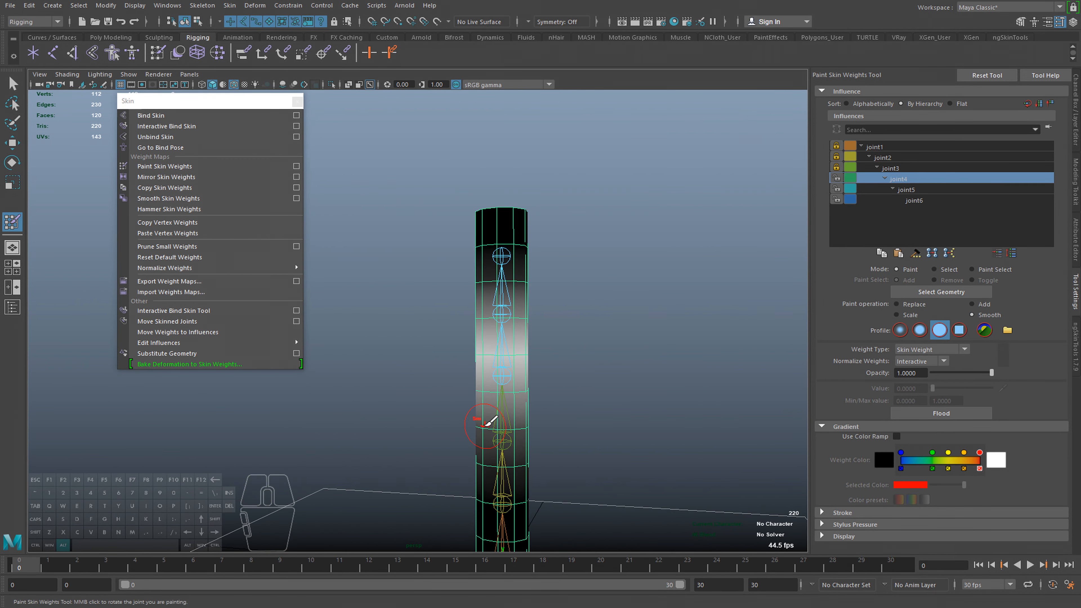
click(905, 191)
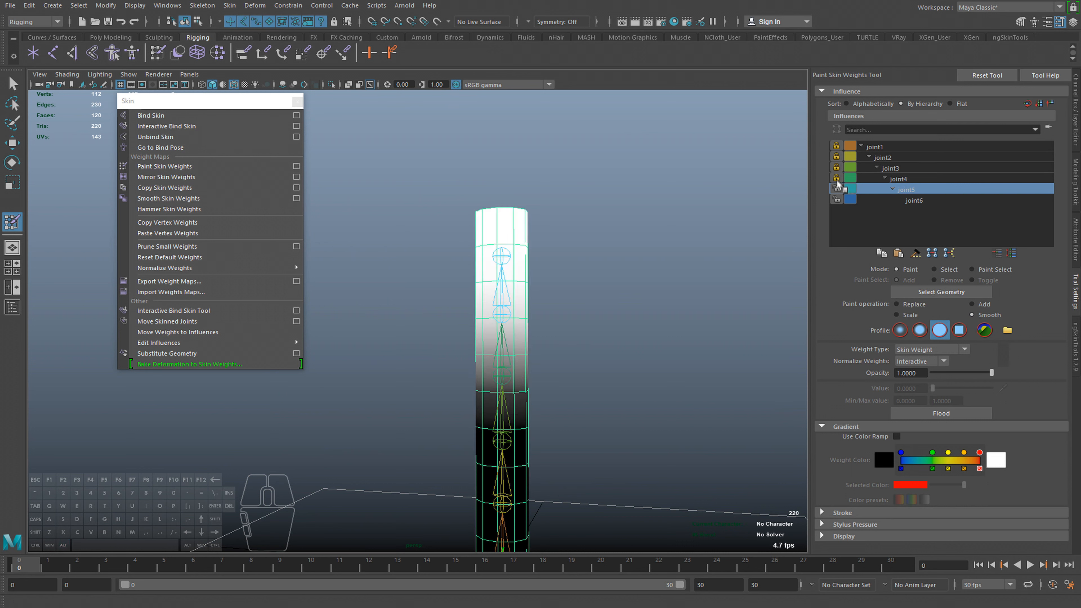
Clear joint6's weights from the whole cylinder by flooding with Replace at value 0.
click(915, 201)
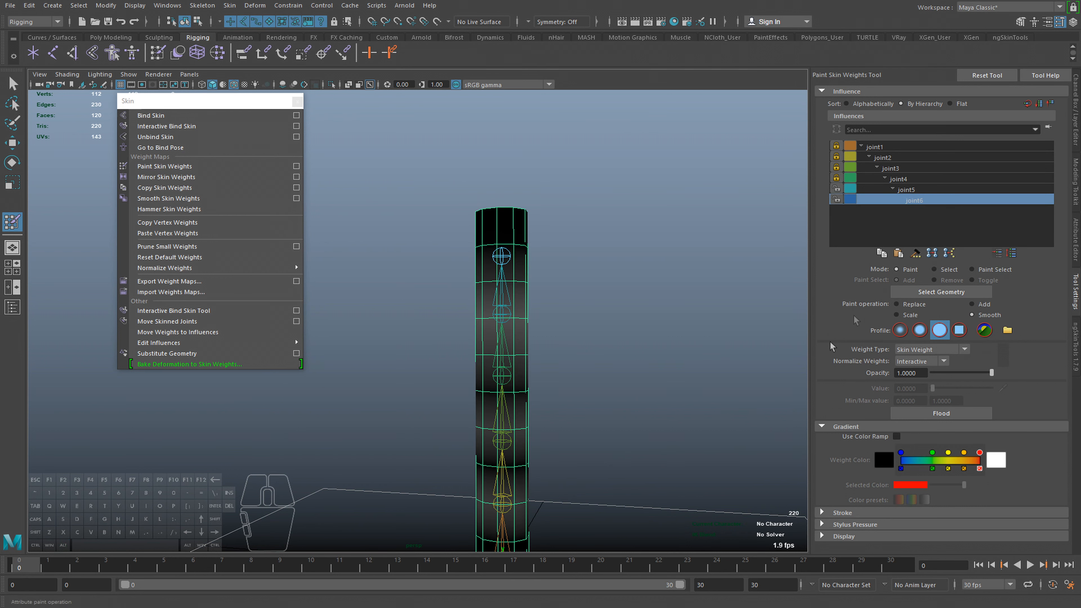
alt+drag(707, 362, 707, 349)
click(915, 304)
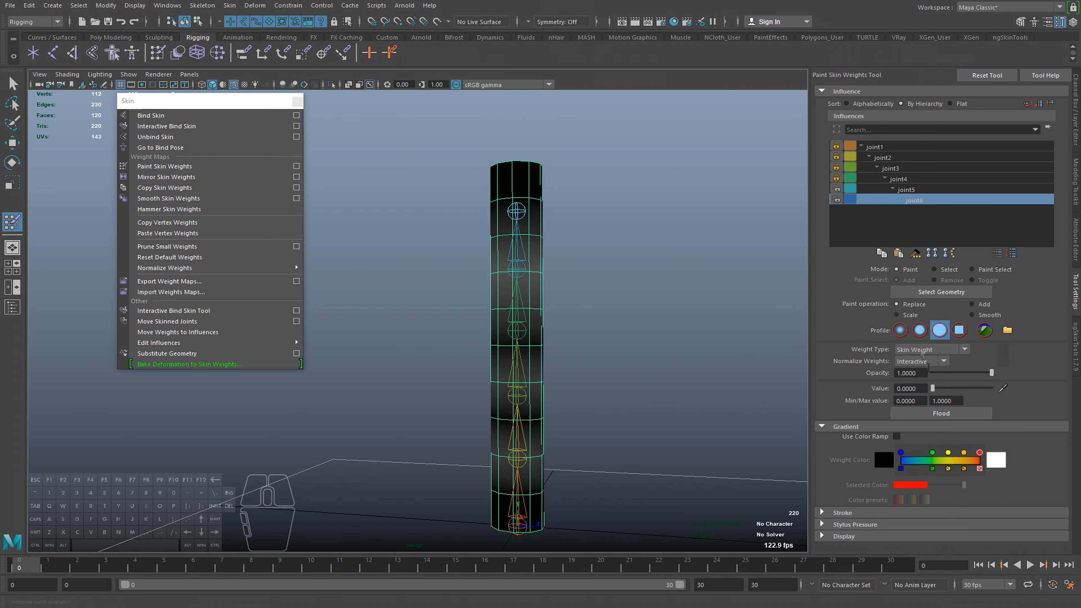
click(938, 413)
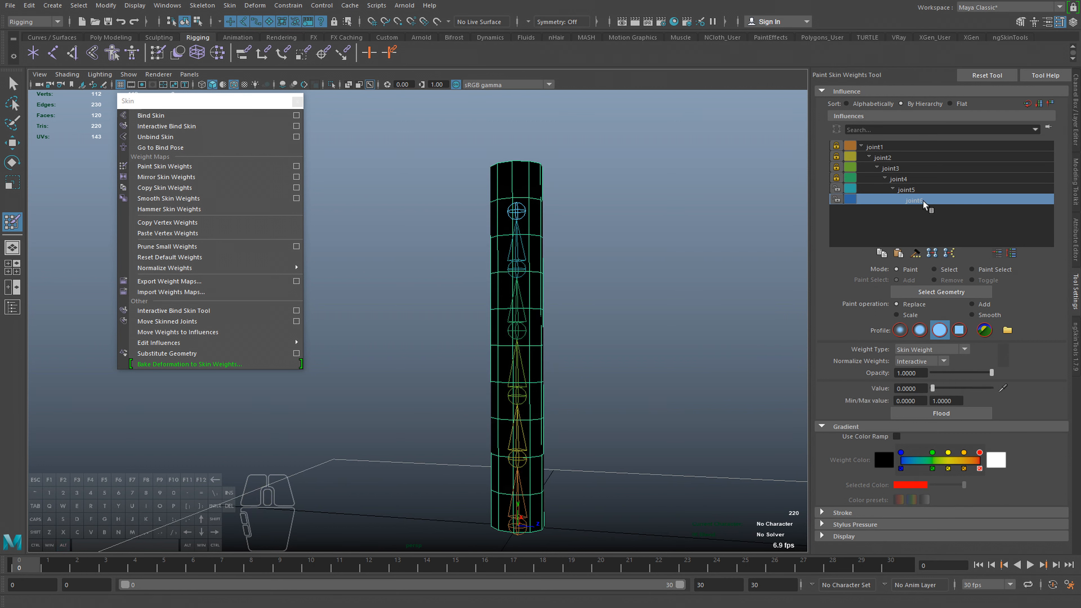
Compare the weight maps of joint5 and joint1 along the cylinder.
click(921, 189)
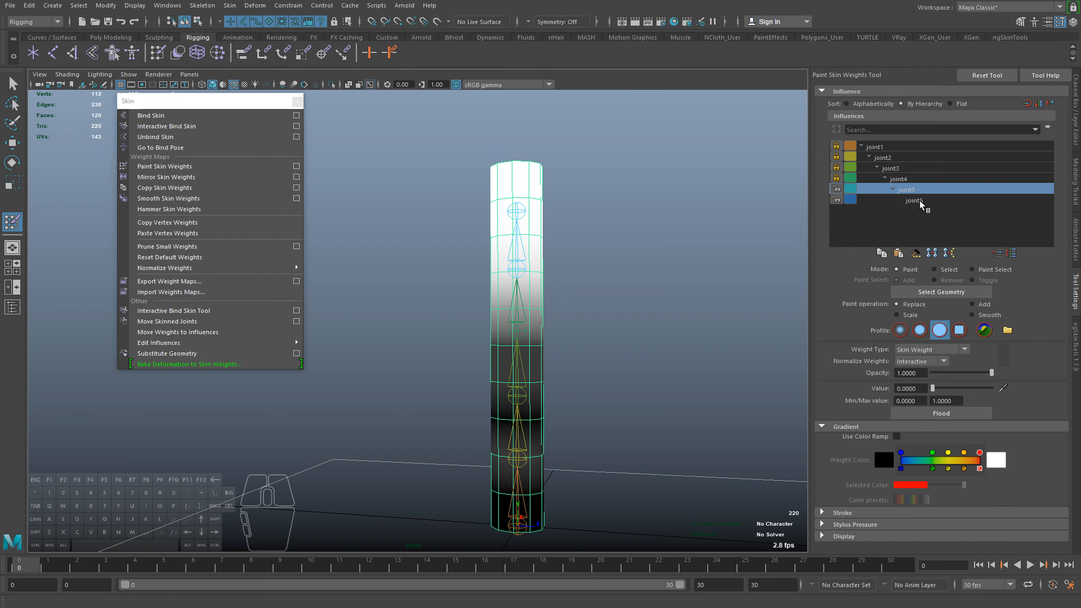
click(905, 147)
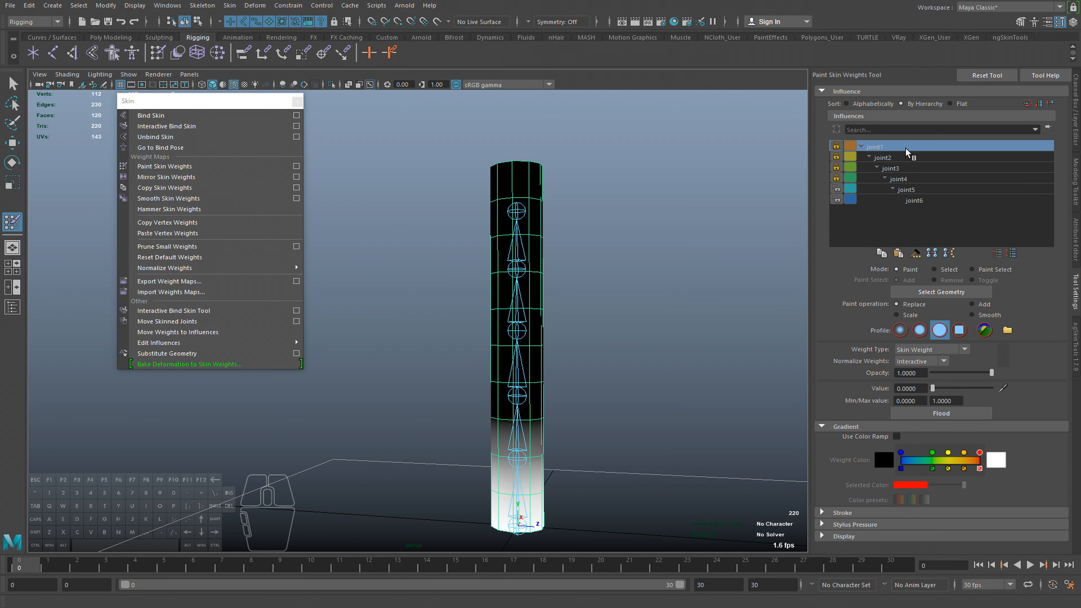
click(914, 191)
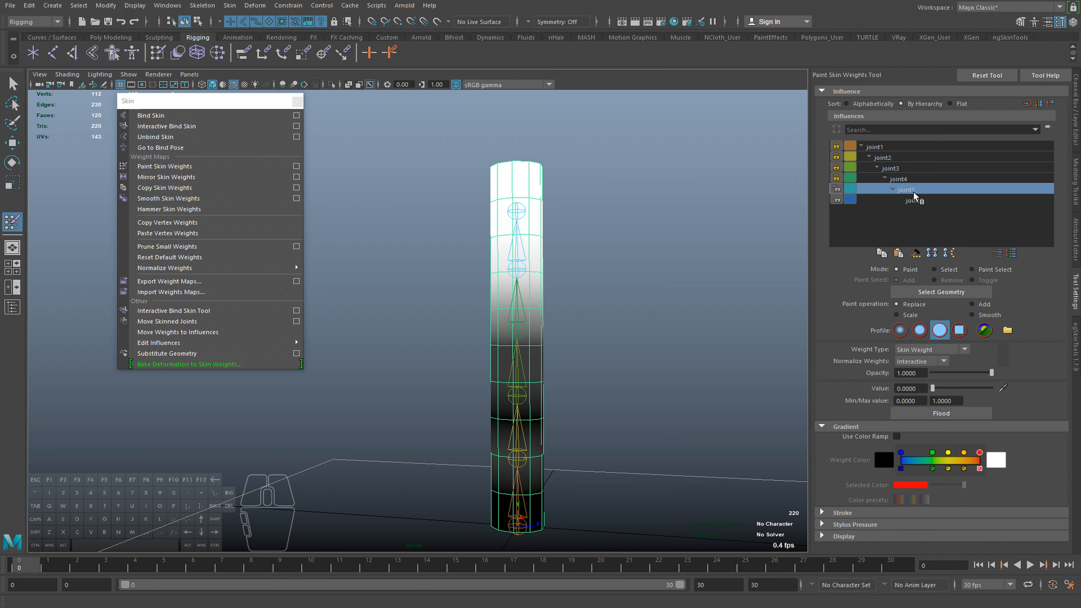
Unlock joint1 and even out its weights around the ring near joint2 by painting with Replace at value 1.
click(887, 147)
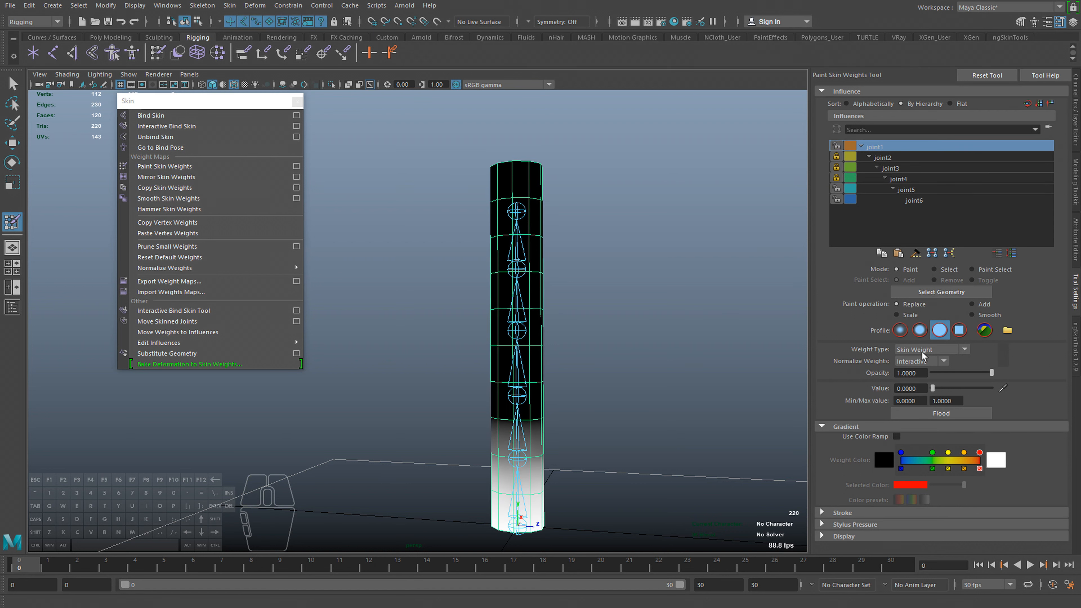
drag(934, 389, 995, 390)
alt+middle_drag(543, 499, 549, 450)
alt+right_drag(505, 432, 516, 434)
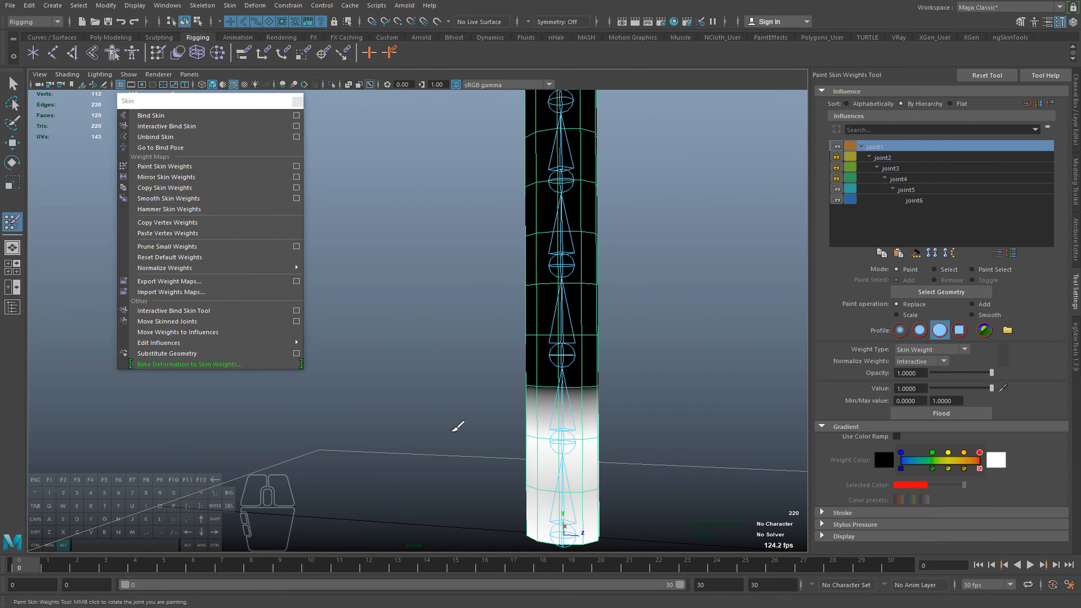
alt+drag(458, 425, 625, 439)
alt+middle_drag(110, 457, 432, 430)
alt+drag(432, 430, 596, 394)
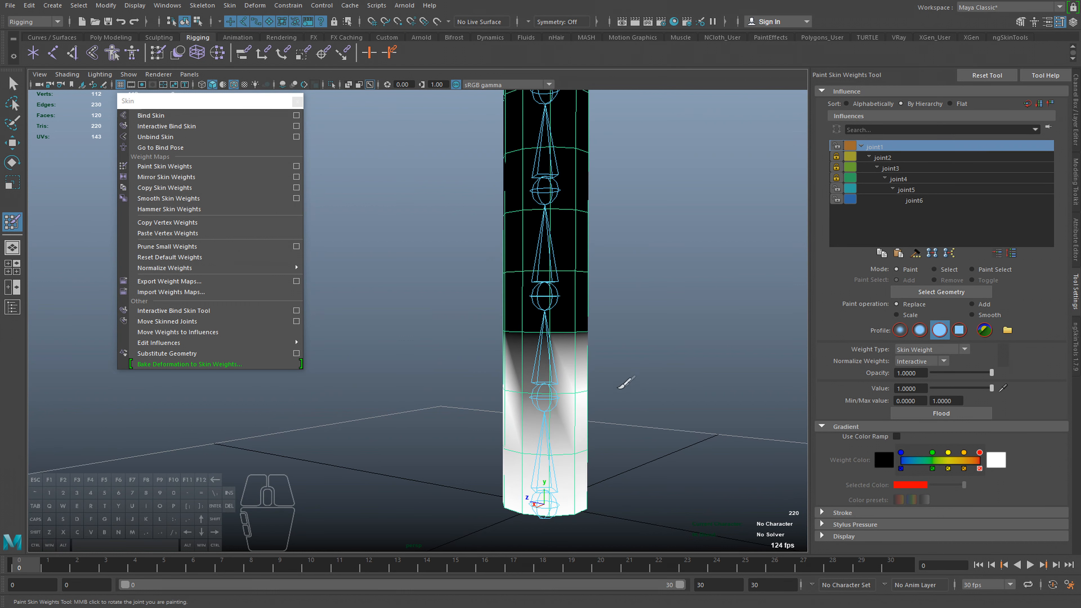
drag(518, 389, 596, 370)
Smooth joint1's weights by flooding twice with Smooth at opacity 1, and lock joint1 before showing joint2.
click(973, 315)
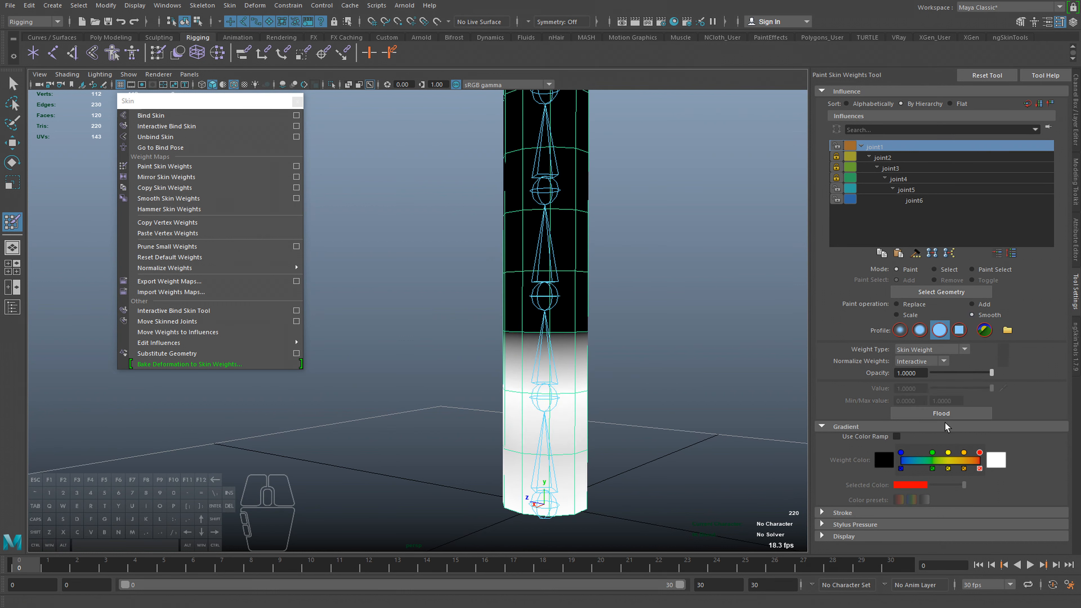
click(946, 420)
click(944, 415)
alt+drag(607, 420, 445, 415)
click(895, 156)
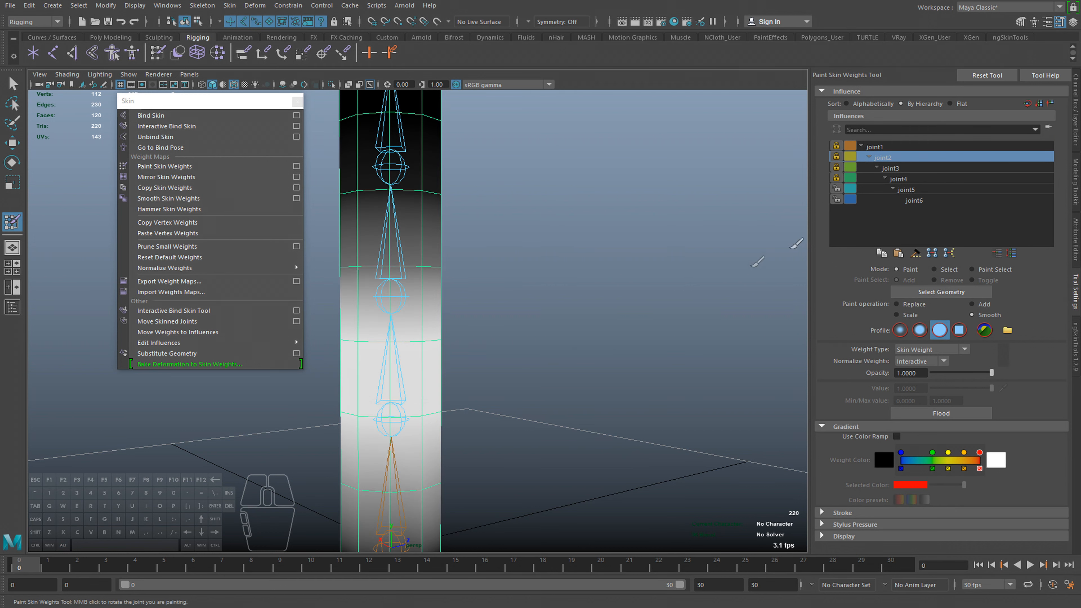
Remove joint1's stray weights above the lower section of the cylinder by painting with Replace at value 0.
click(904, 147)
alt+right_drag(704, 265, 676, 269)
alt+middle_drag(564, 257, 618, 268)
alt+right_drag(573, 270, 618, 271)
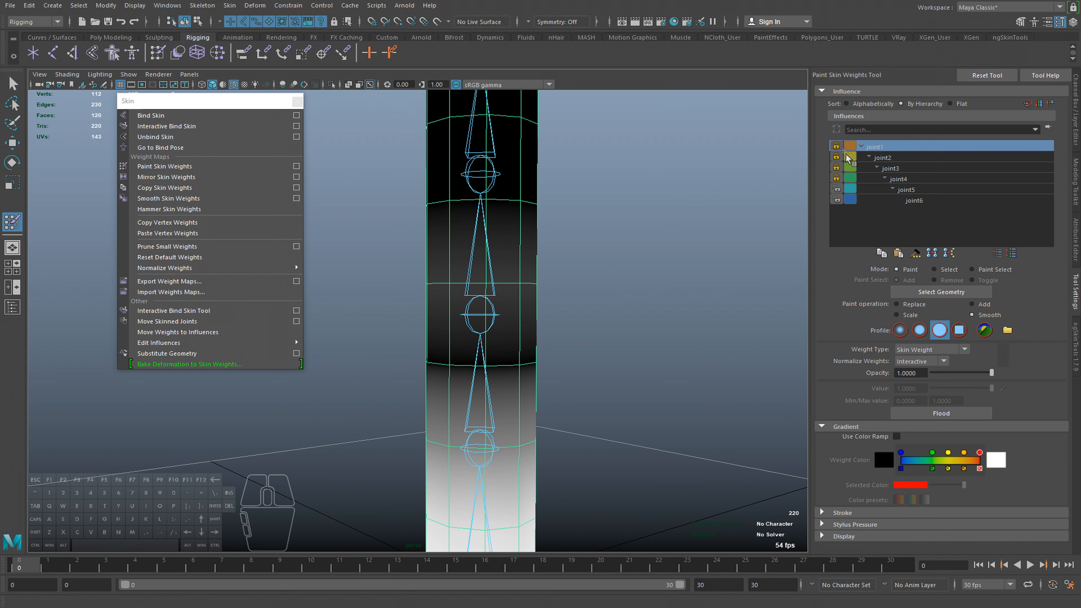
click(897, 305)
drag(992, 389, 851, 394)
mouse_move(399, 278)
alt+mouse_down()
mouse_move(494, 295)
mouse_move(646, 285)
mouse_move(418, 283)
alt+mouse_up()
click(412, 288)
Blend the edge of joint1's weights around the cylinder by painting with the Smooth operation.
click(975, 314)
drag(421, 342, 321, 357)
mouse_move(441, 370)
alt+mouse_down()
mouse_move(664, 383)
mouse_move(495, 374)
mouse_move(331, 343)
alt+mouse_up()
Compare the weight maps of joint1 through joint5 along the cylinder, ending on joint1.
click(899, 157)
click(898, 146)
alt+right_drag(681, 293, 665, 302)
alt+drag(661, 302, 489, 305)
click(906, 161)
click(906, 169)
click(907, 180)
click(907, 188)
alt+middle_drag(610, 217, 688, 241)
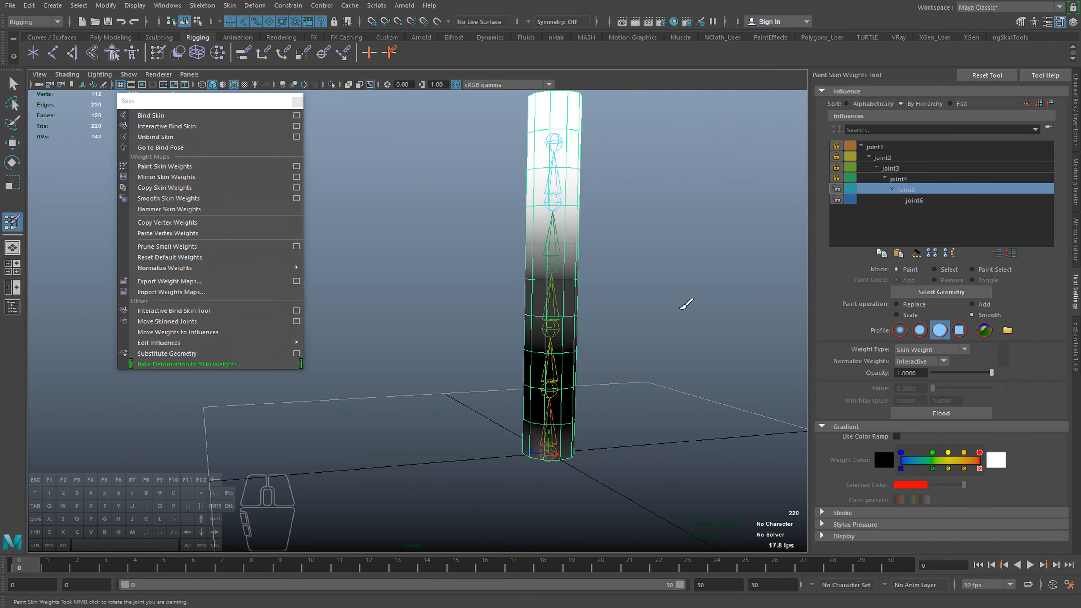
click(910, 146)
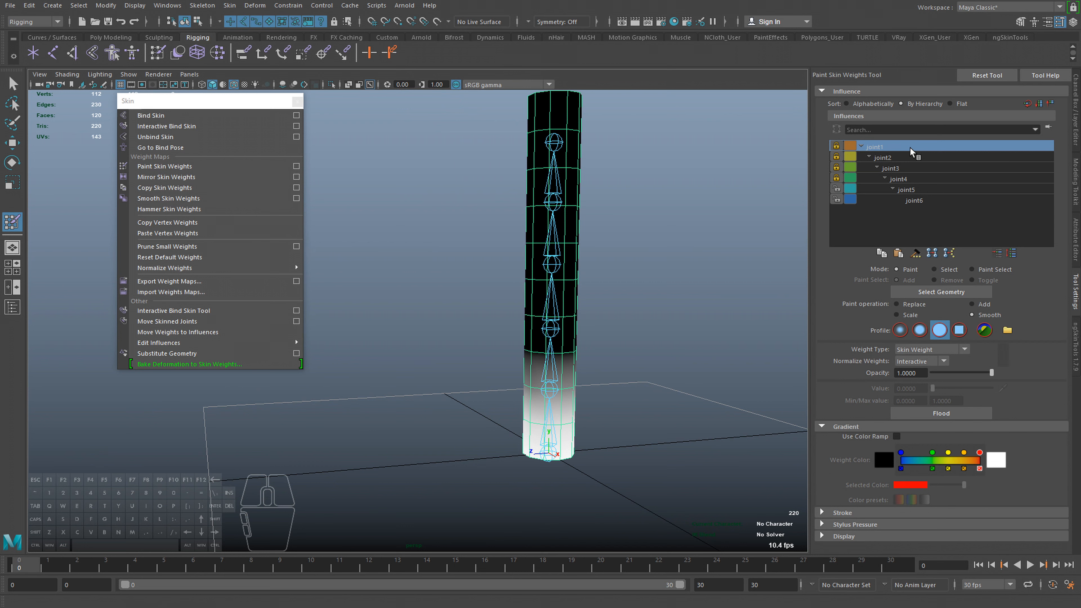
Switch to Replace at value 1 and try painting joint1's weights at the cylinder's base, undoing the attempt.
click(896, 304)
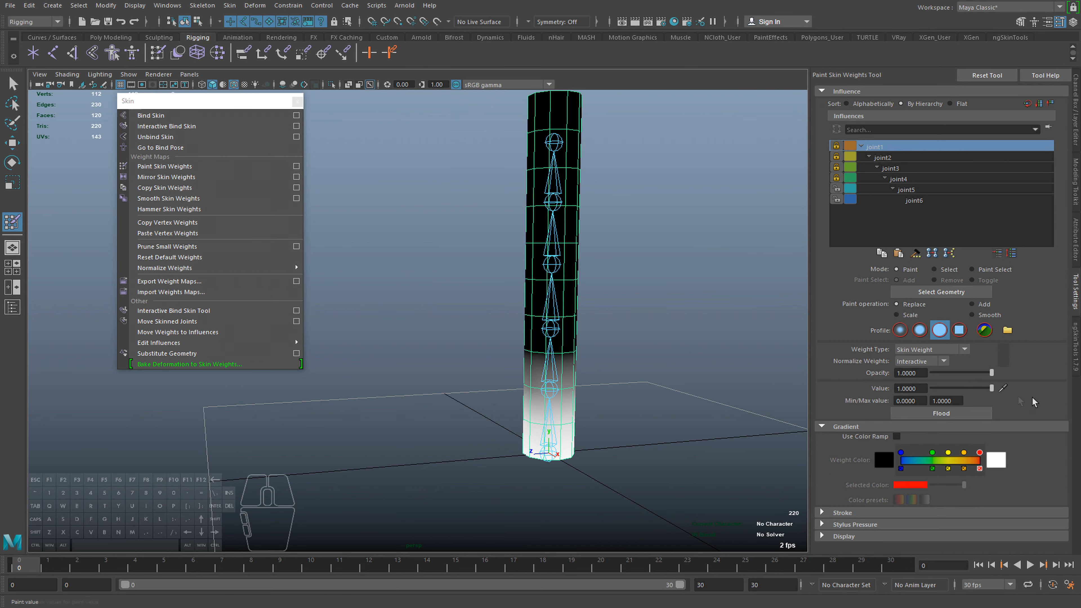
alt+middle_drag(580, 483, 549, 366)
scroll(524, 368, up, 8)
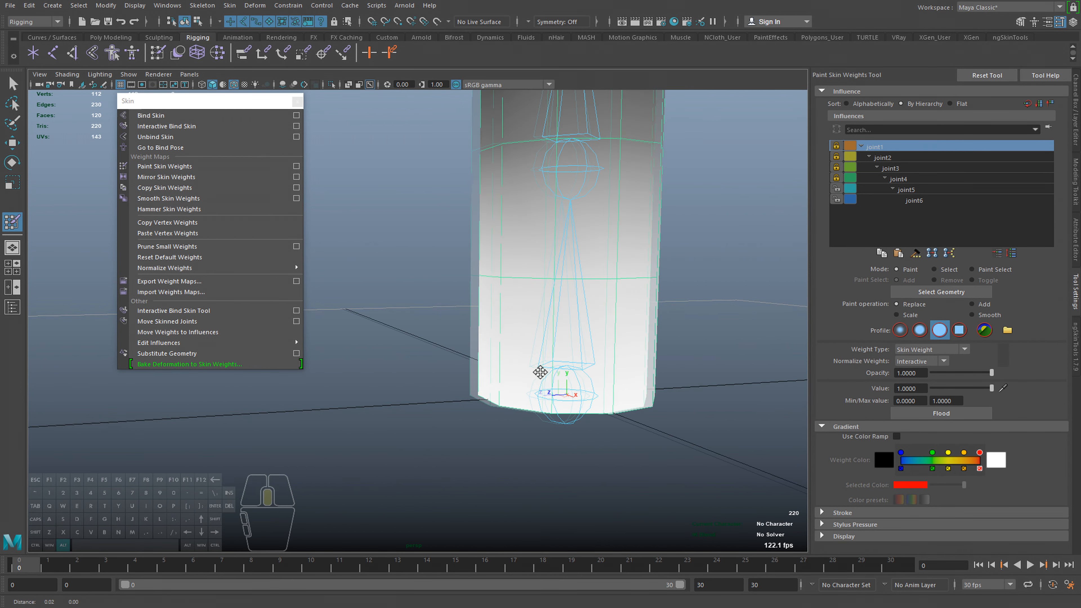
mouse_move(564, 386)
mouse_down()
mouse_move(451, 387)
mouse_move(567, 396)
mouse_up()
key(ctrl+z)
key(ctrl+z)
scroll(577, 392, down, 5)
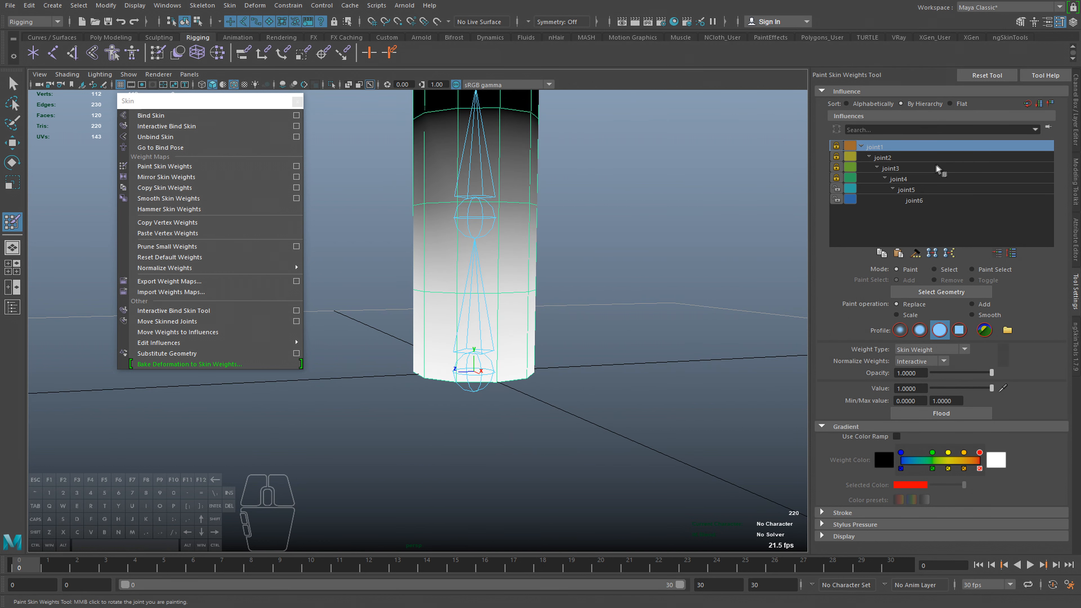
Check joint5's weights at the cylinder's base and paint joint1's weights over the bottom end with Replace at value 1.
click(907, 189)
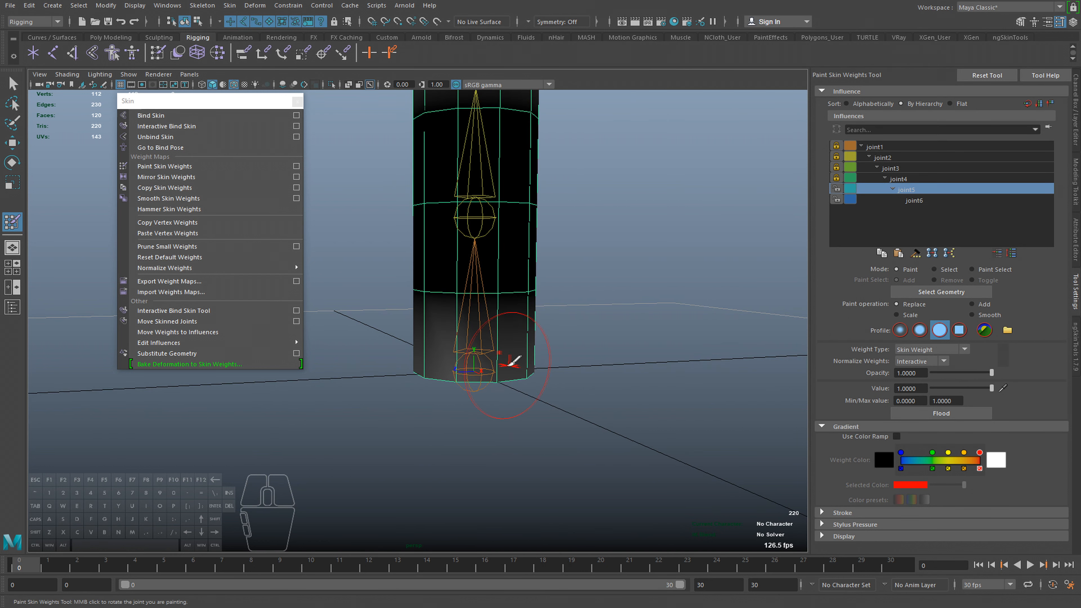
click(892, 147)
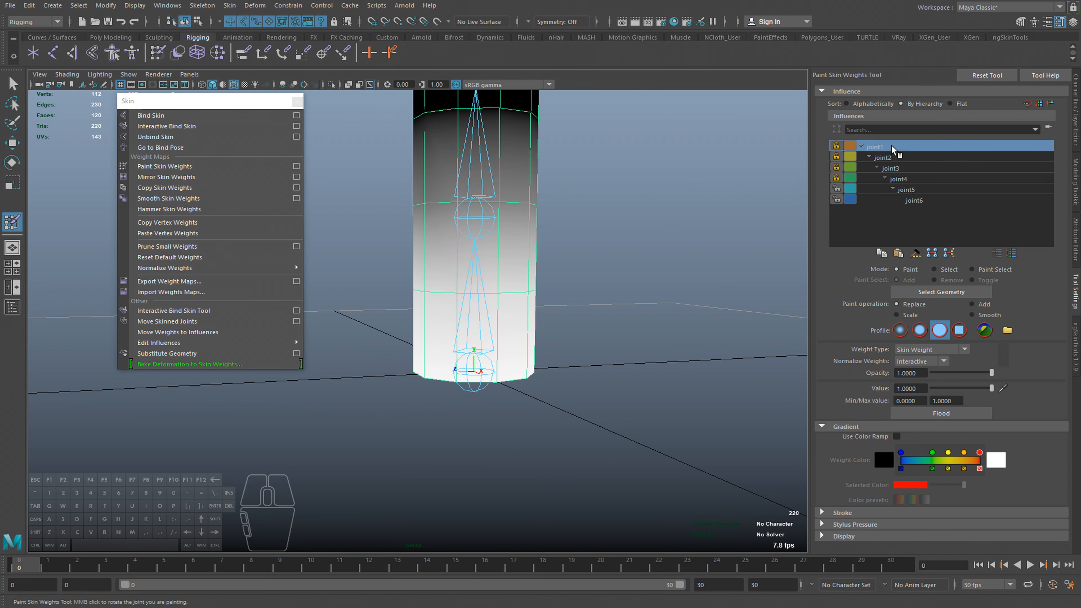
alt+drag(551, 350, 503, 424)
alt+middle_drag(498, 433, 503, 392)
alt+right_drag(411, 432, 439, 427)
drag(536, 413, 527, 401)
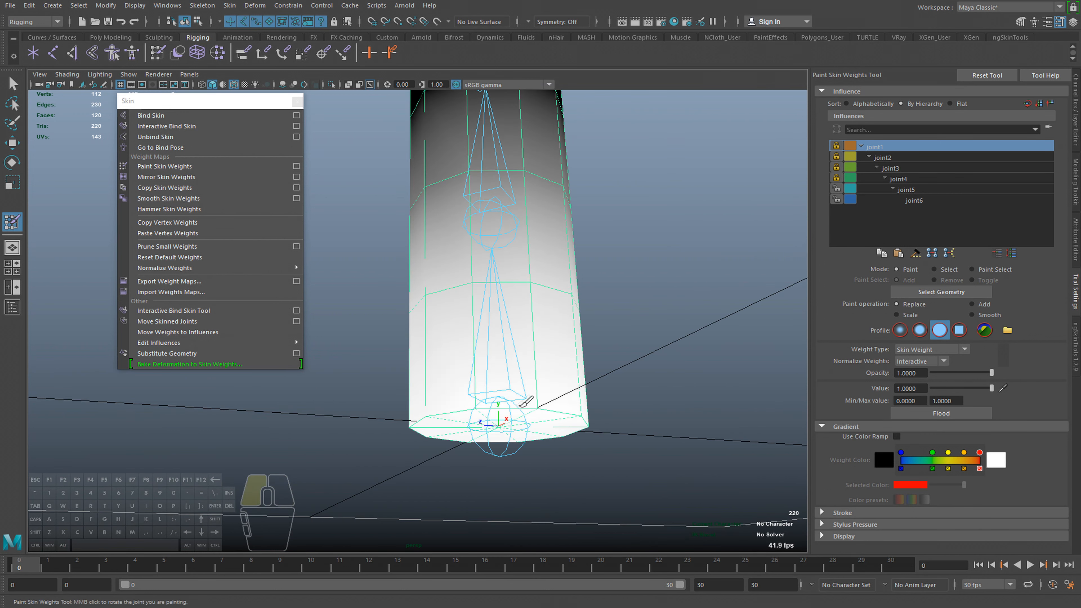
drag(449, 423, 458, 426)
drag(522, 416, 521, 410)
drag(432, 412, 447, 414)
key(z)
drag(531, 412, 459, 403)
Inspect joint5's weight map along the upper part of the cylinder.
alt+right_drag(566, 403, 522, 394)
alt+drag(530, 385, 471, 357)
alt+middle_drag(460, 193, 478, 312)
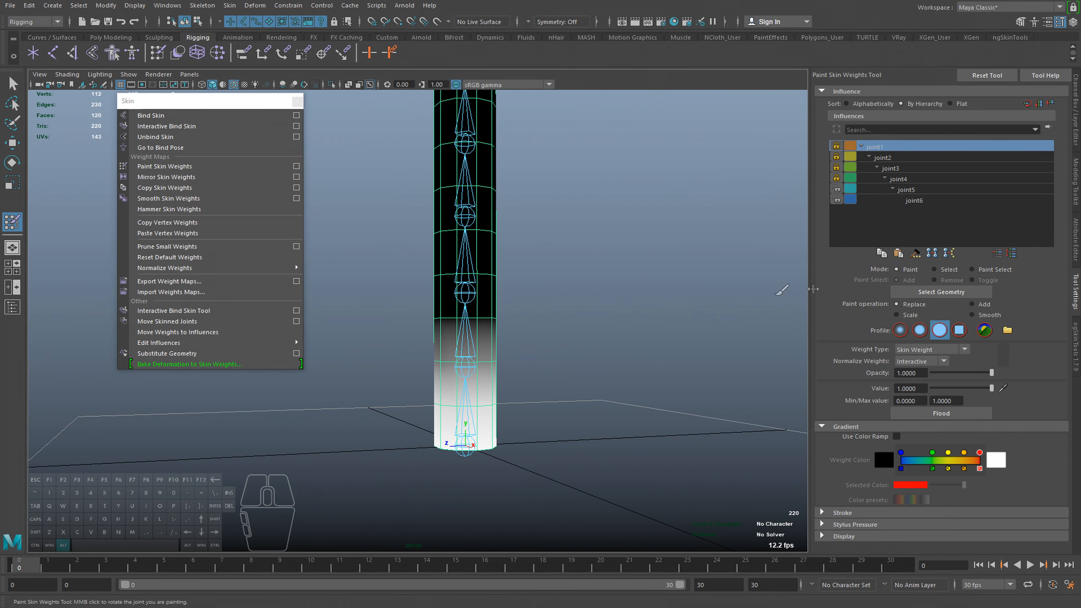
click(907, 188)
mouse_move(591, 154)
alt+middle_down()
mouse_move(602, 261)
mouse_move(616, 284)
alt+middle_up()
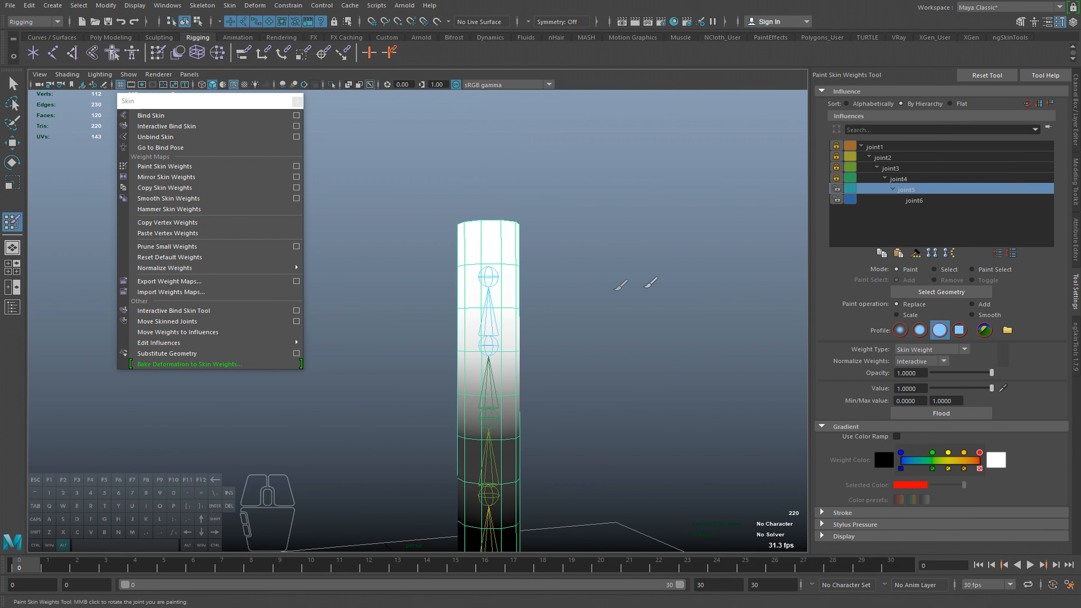
Paint joint6's weights all around the top end of the cylinder with Replace at value 1.
click(911, 200)
alt+middle_drag(679, 417, 699, 338)
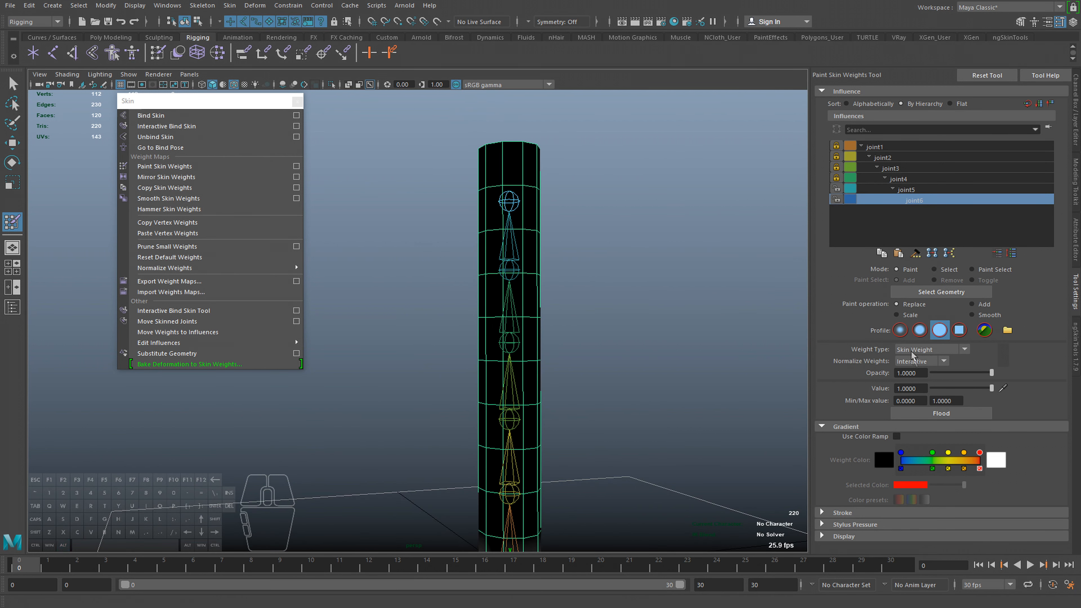
click(932, 386)
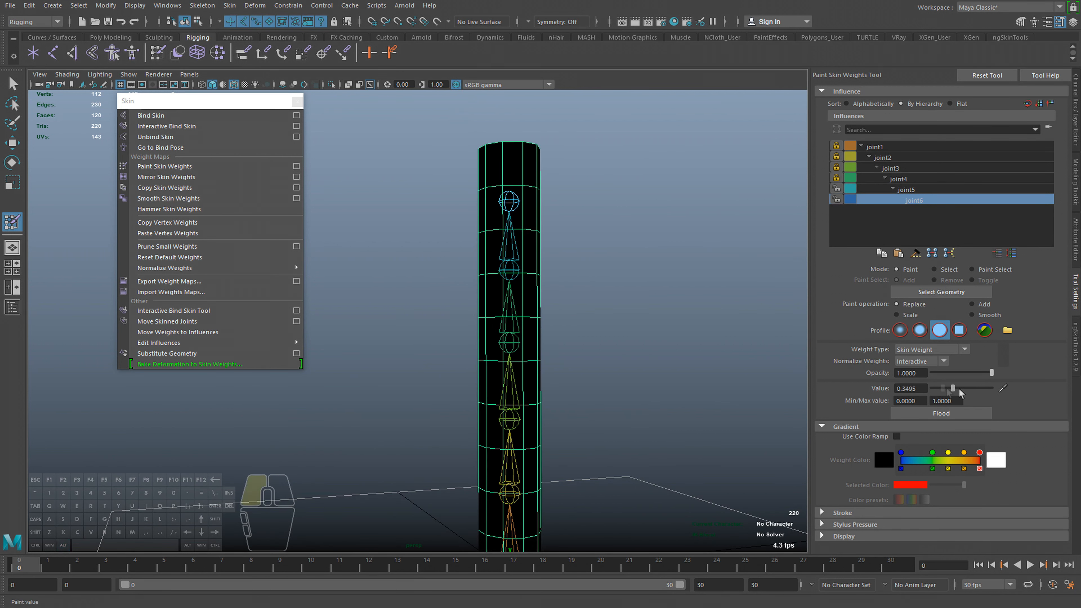
drag(959, 389, 992, 388)
alt+middle_drag(589, 268, 595, 299)
mouse_move(531, 352)
mouse_down()
mouse_move(458, 340)
mouse_move(563, 338)
mouse_move(436, 356)
mouse_move(585, 355)
mouse_up()
alt+drag(588, 356, 507, 351)
drag(362, 305, 411, 315)
mouse_move(460, 314)
alt+mouse_down()
mouse_move(367, 368)
mouse_move(502, 375)
mouse_move(596, 362)
alt+mouse_up()
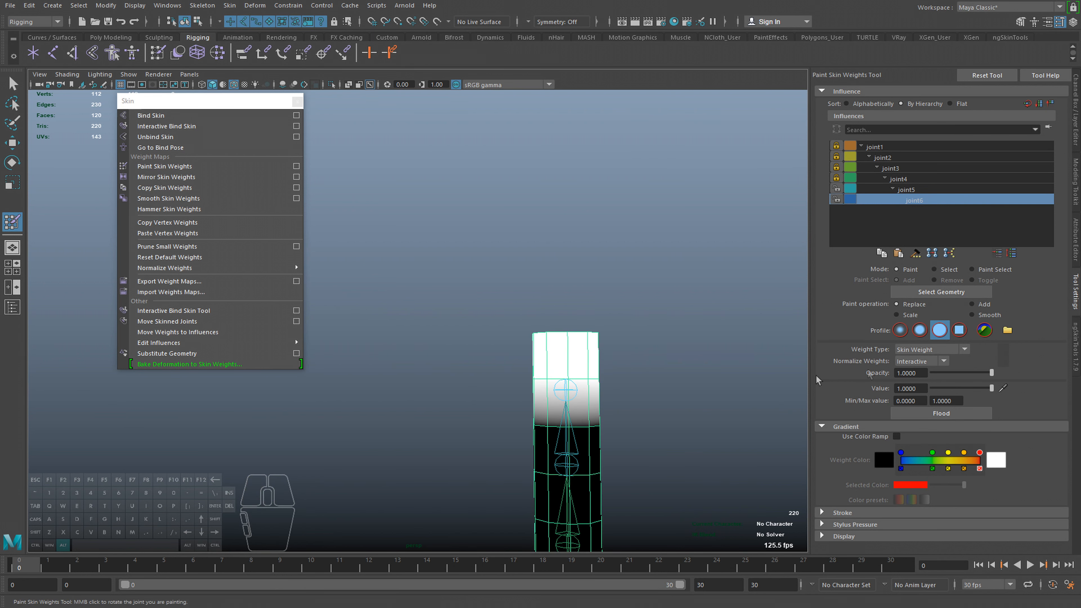
Smooth joint6's weights by flooding twice with the Smooth operation at opacity 1.
click(980, 314)
click(931, 413)
click(930, 414)
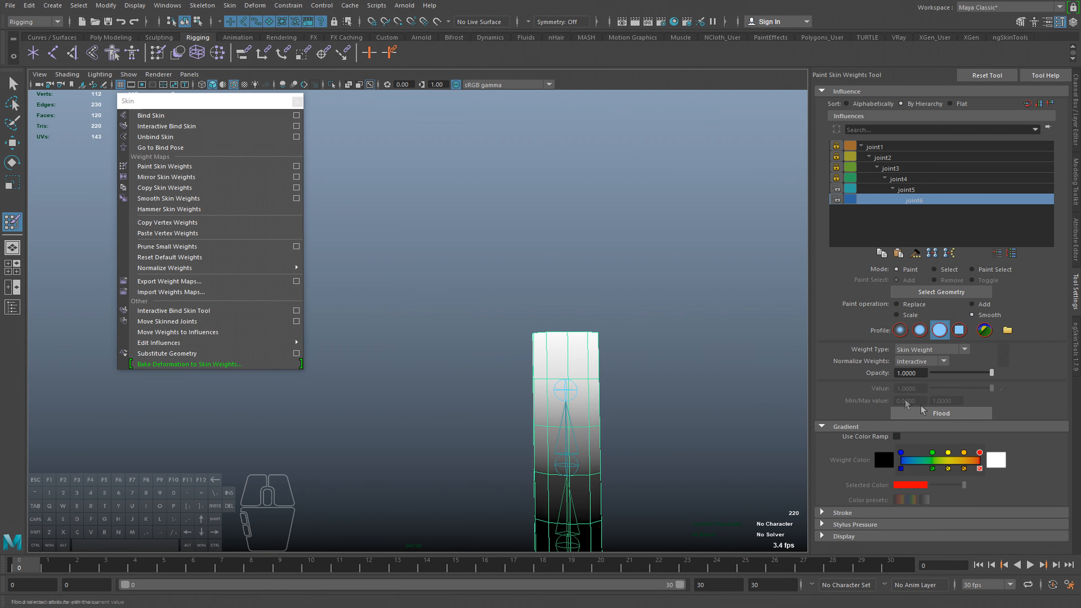
Inspect joint5's weight map along the whole cylinder down to its base.
click(906, 189)
mouse_move(647, 334)
alt+mouse_down()
mouse_move(647, 302)
mouse_move(651, 333)
mouse_move(663, 323)
alt+mouse_up()
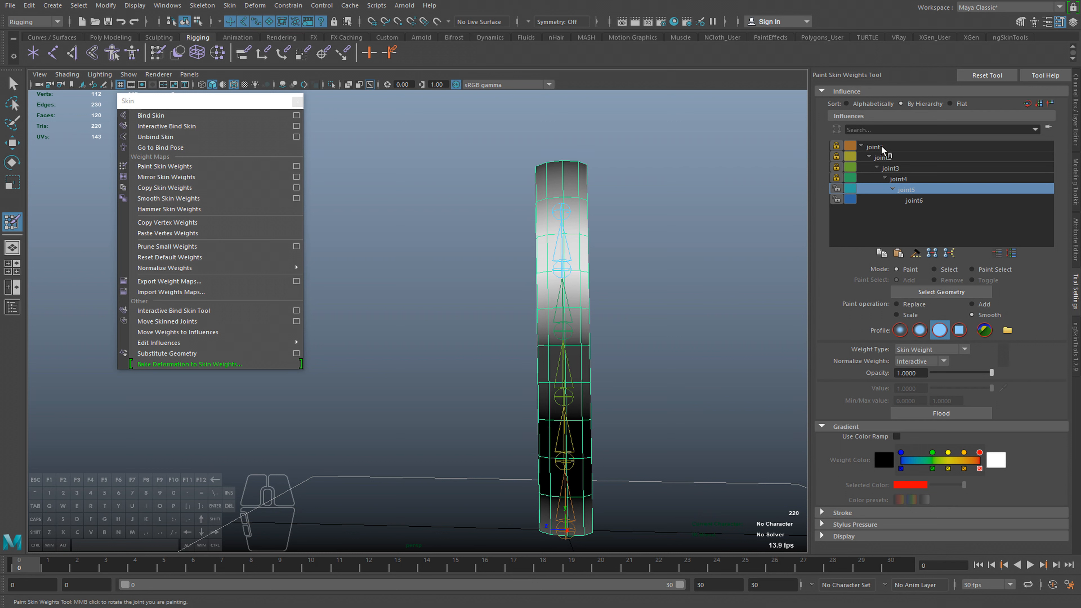
alt+drag(681, 349, 586, 432)
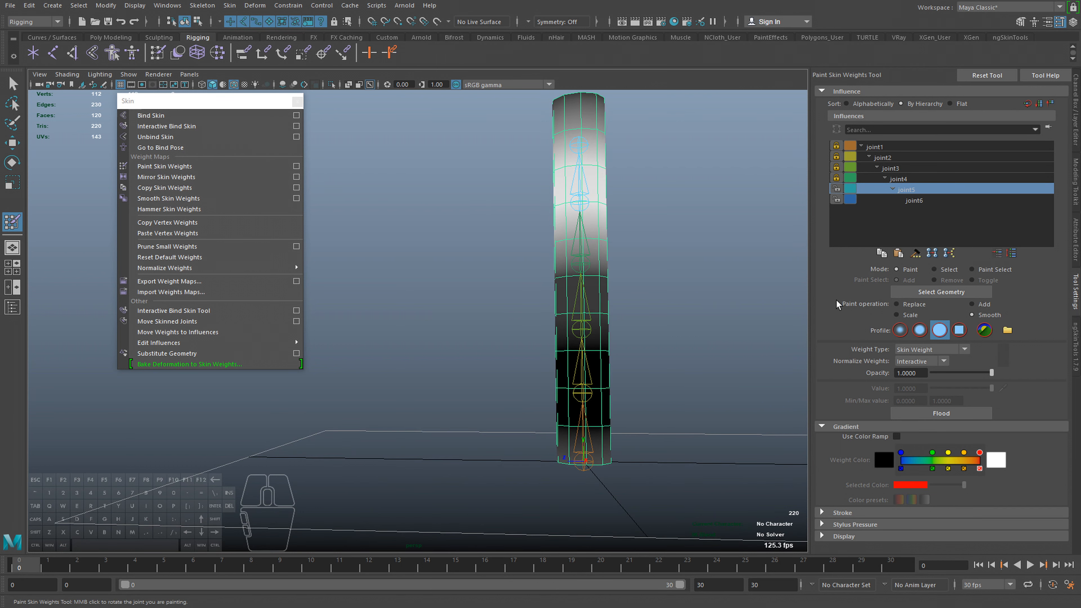
Paint joint1's weights around the bottom end of the cylinder with Replace at value 1.
click(881, 147)
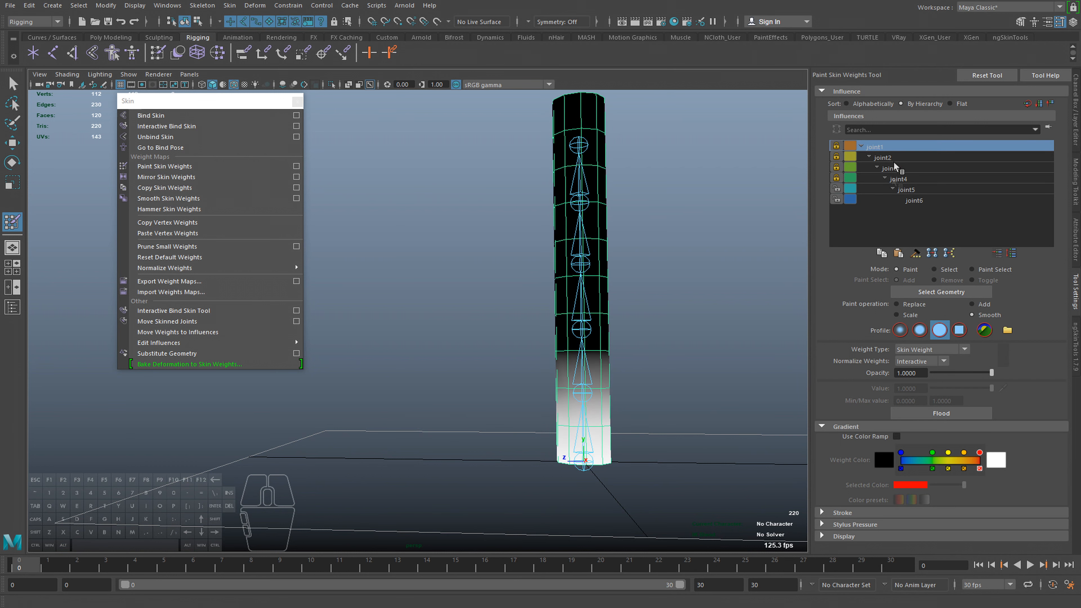
click(912, 305)
mouse_move(676, 442)
alt+right_down()
mouse_move(559, 379)
mouse_move(605, 400)
mouse_move(535, 397)
alt+right_up()
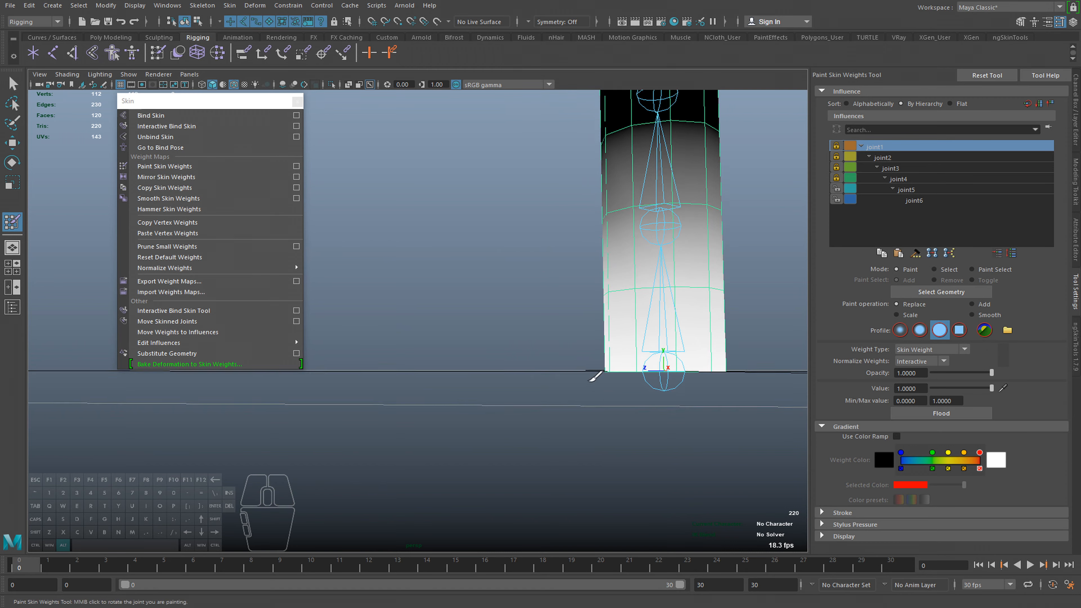
alt+middle_drag(591, 380, 558, 388)
mouse_move(577, 399)
mouse_down()
mouse_move(587, 398)
mouse_move(533, 387)
mouse_move(546, 389)
mouse_up()
mouse_move(618, 360)
alt+mouse_down()
mouse_move(622, 375)
mouse_move(536, 398)
alt+mouse_up()
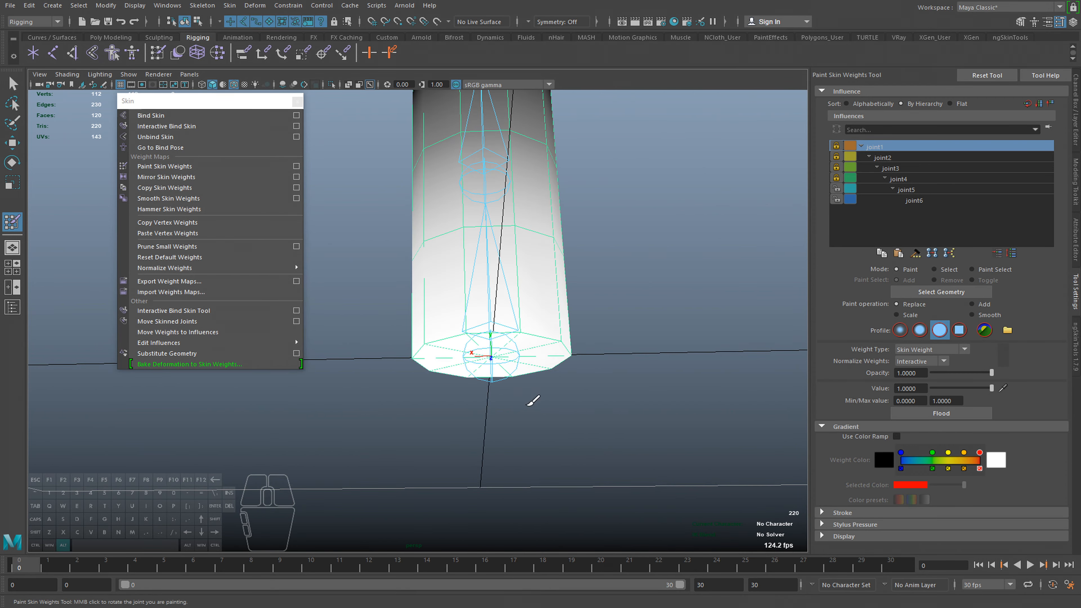
alt+drag(547, 338, 398, 350)
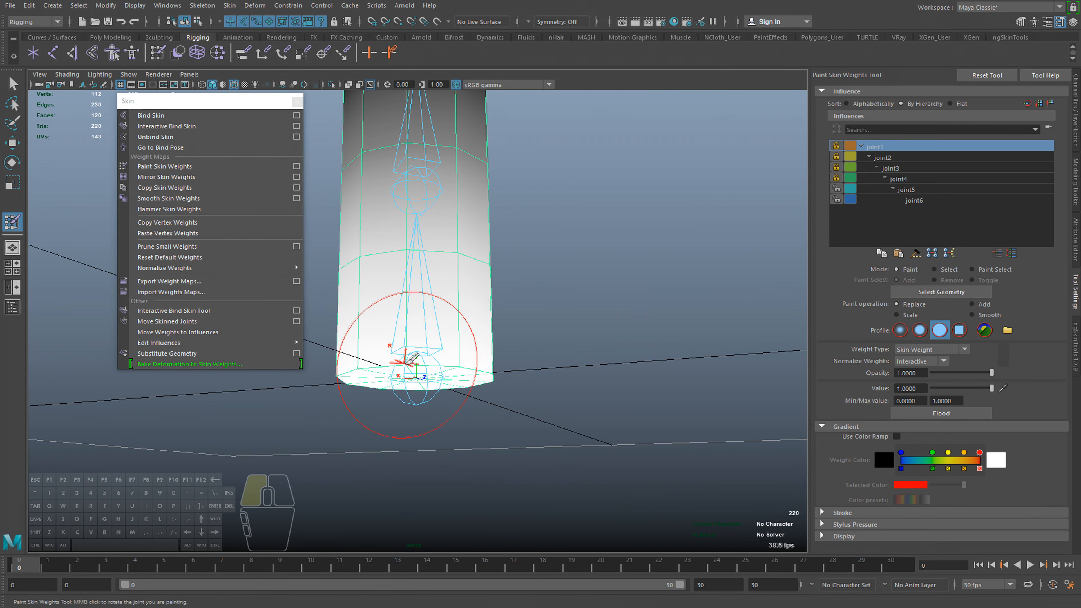
mouse_move(482, 374)
alt+mouse_down()
mouse_move(412, 393)
mouse_move(442, 387)
mouse_move(490, 398)
mouse_move(496, 386)
alt+mouse_up()
alt+drag(637, 432, 426, 421)
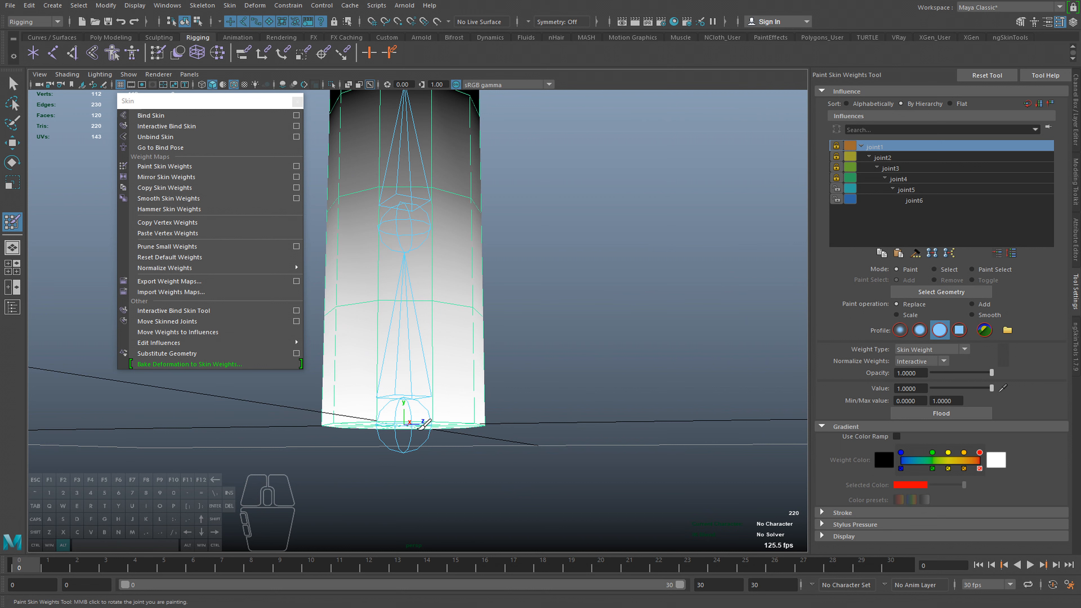
Compare the weight maps of joint1 through joint6 one after another along the cylinder.
click(906, 189)
alt+right_drag(597, 367, 563, 358)
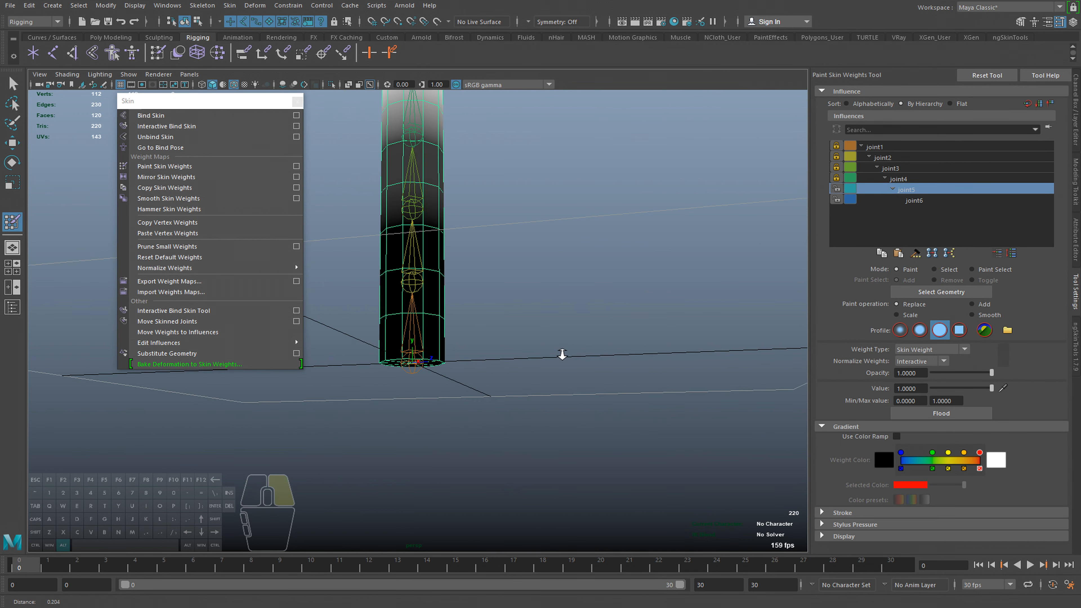
alt+drag(563, 357, 577, 341)
alt+middle_drag(577, 341, 574, 318)
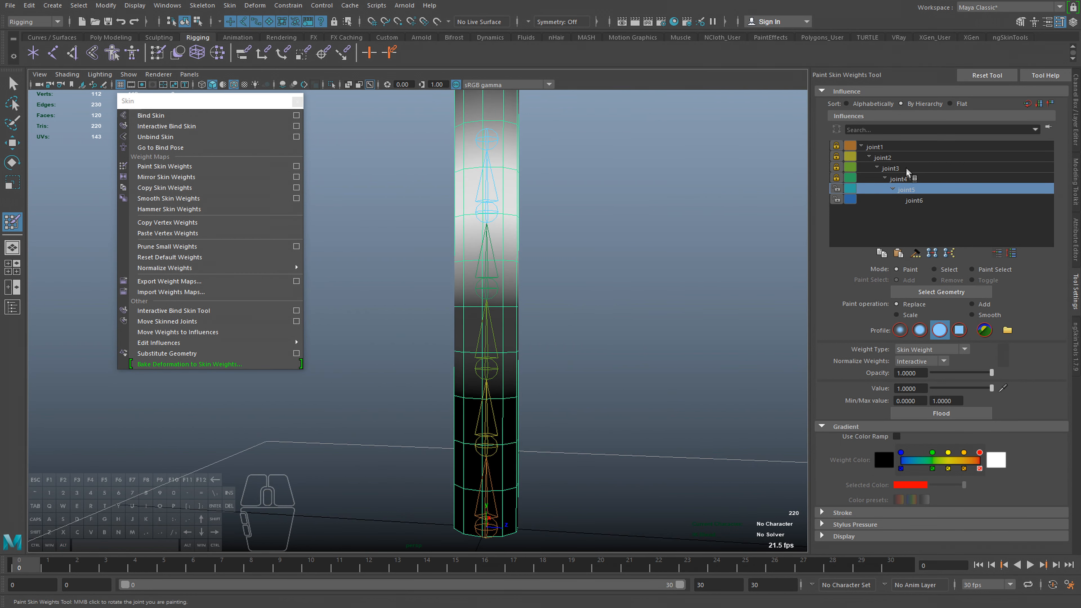
click(905, 147)
alt+right_drag(724, 287, 680, 279)
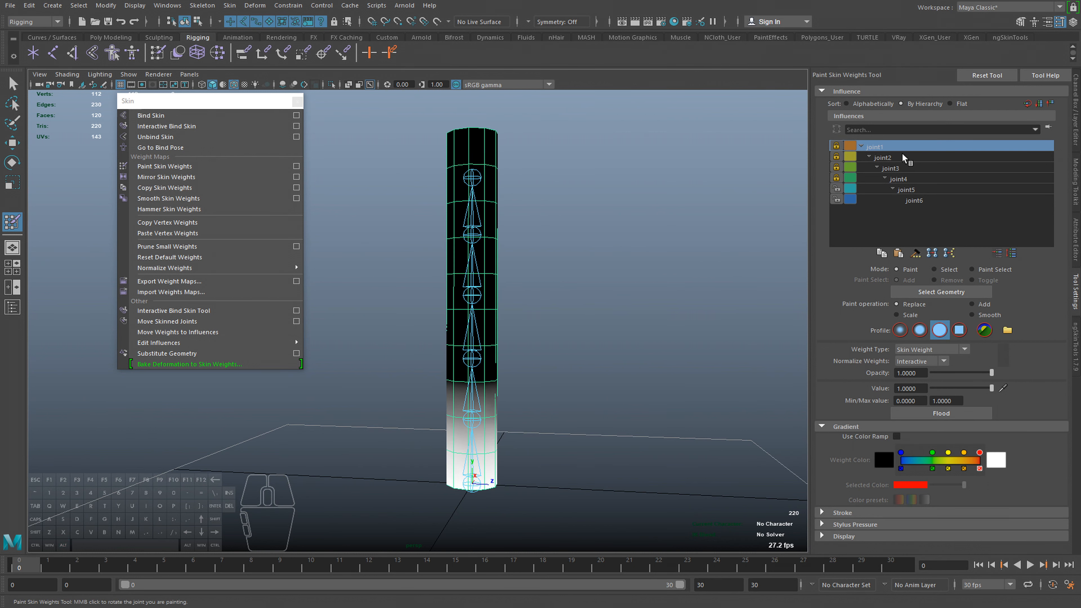
click(902, 156)
click(899, 168)
click(901, 179)
click(903, 188)
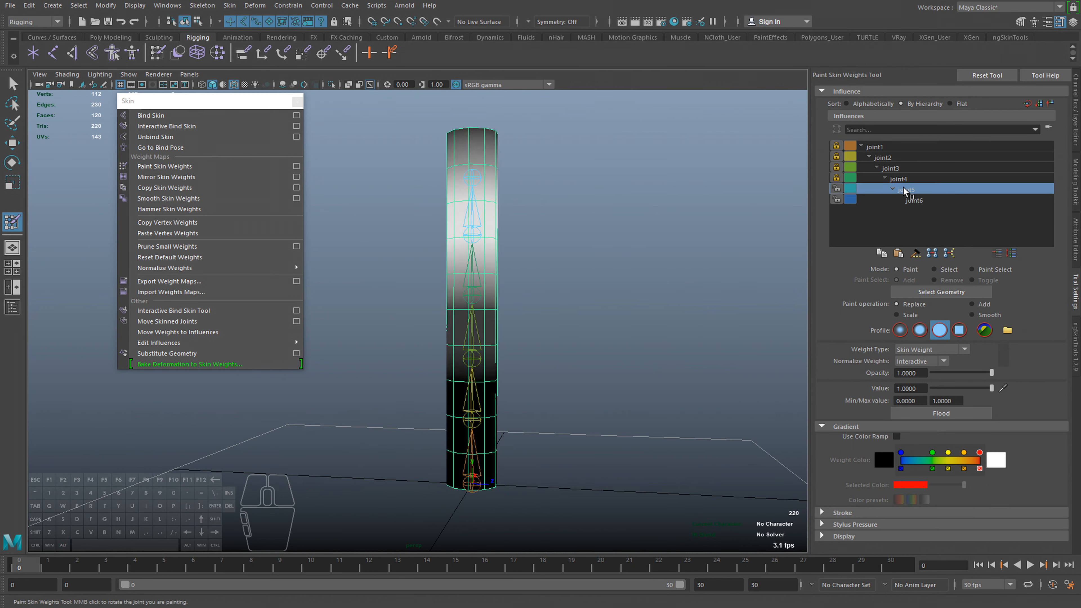
alt+middle_drag(542, 316, 591, 295)
alt+right_drag(592, 295, 658, 288)
click(935, 202)
click(925, 191)
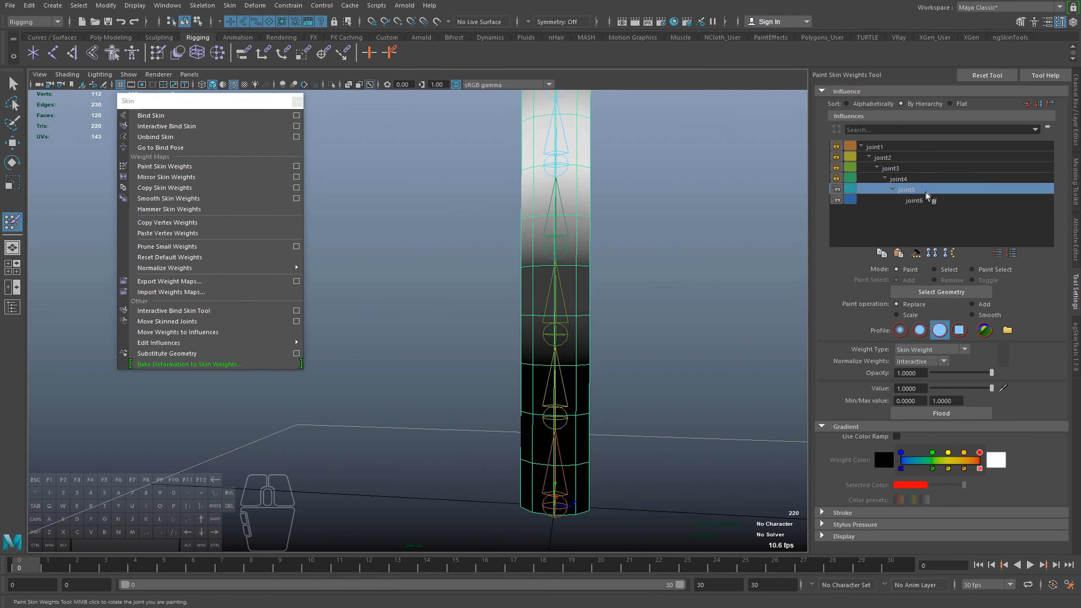
Examine joint3's weight map around the middle of the cylinder from several sides.
click(906, 170)
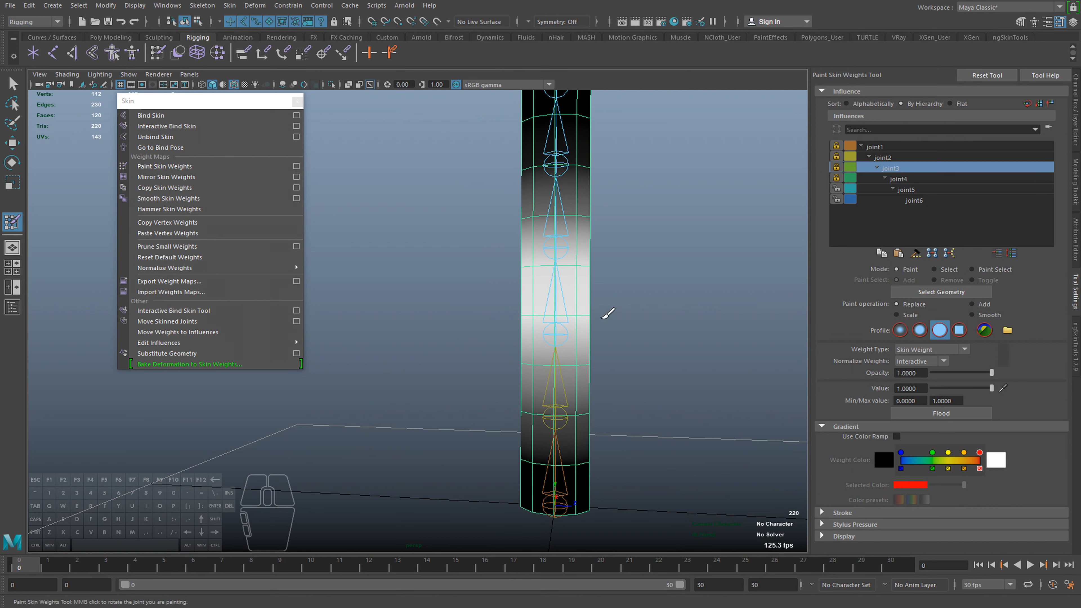
drag(572, 318, 538, 321)
alt+drag(539, 320, 712, 333)
mouse_move(464, 329)
alt+middle_down()
mouse_move(425, 328)
mouse_move(513, 317)
alt+middle_up()
mouse_move(514, 299)
mouse_down()
mouse_move(480, 289)
mouse_move(602, 289)
mouse_up()
alt+middle_drag(387, 306, 460, 308)
Review the weight maps in descending order from joint6 to joint2.
click(907, 190)
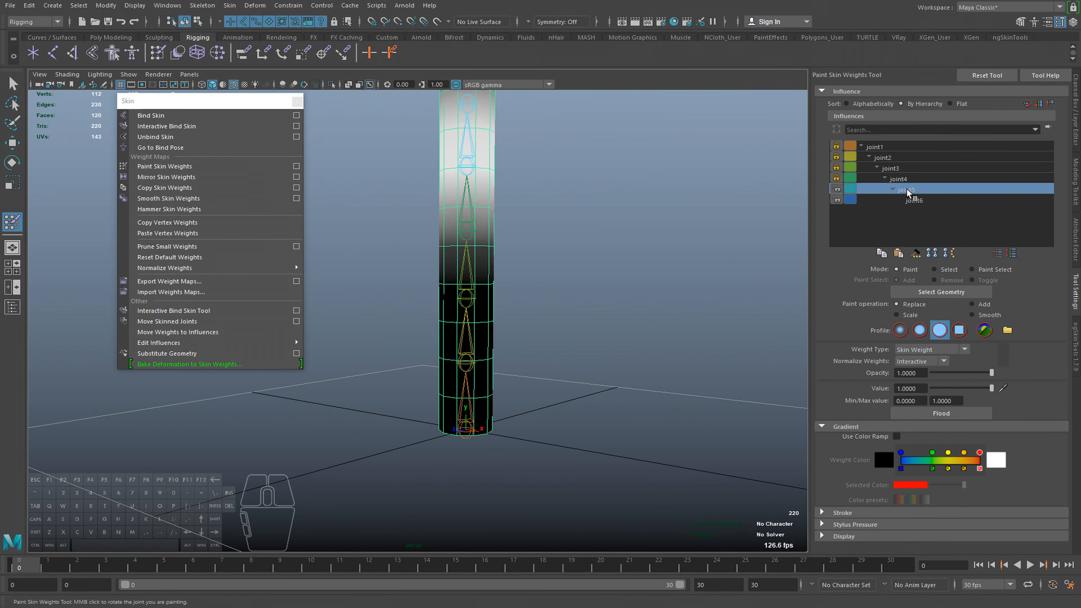
alt+middle_drag(585, 209, 592, 294)
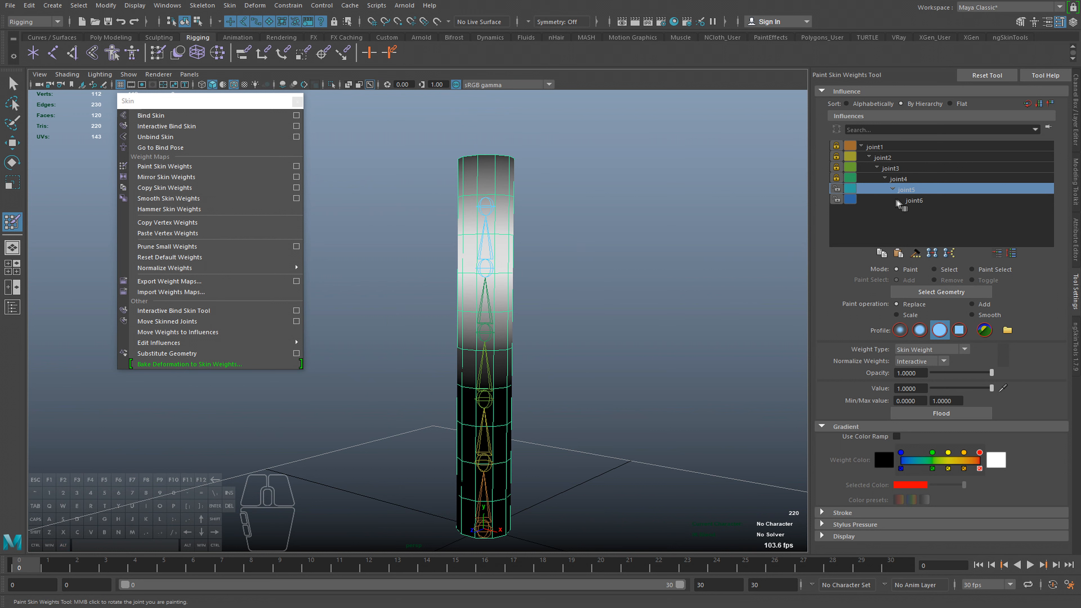
click(912, 202)
click(908, 188)
click(910, 179)
click(910, 169)
click(910, 159)
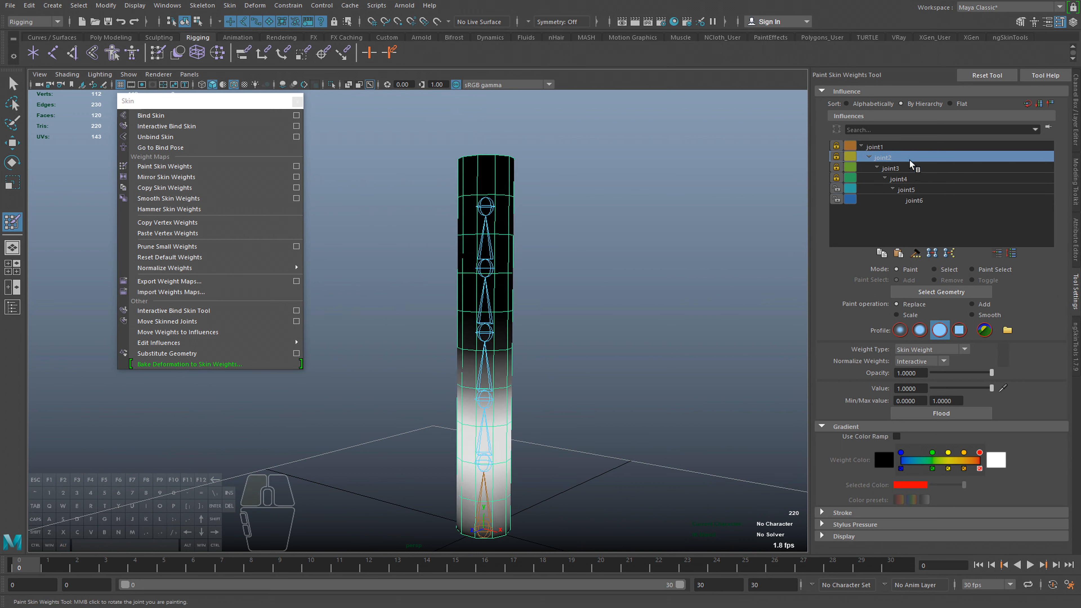
Inspect joint1's weight map around the base of the cylinder.
click(904, 146)
alt+drag(645, 273, 659, 254)
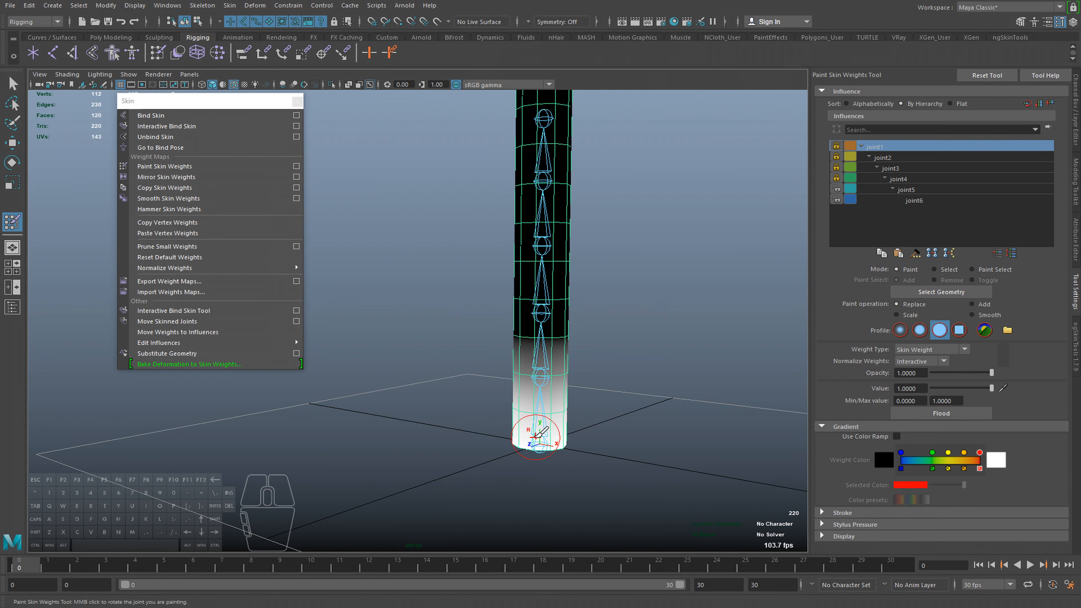
alt+middle_drag(622, 439, 647, 385)
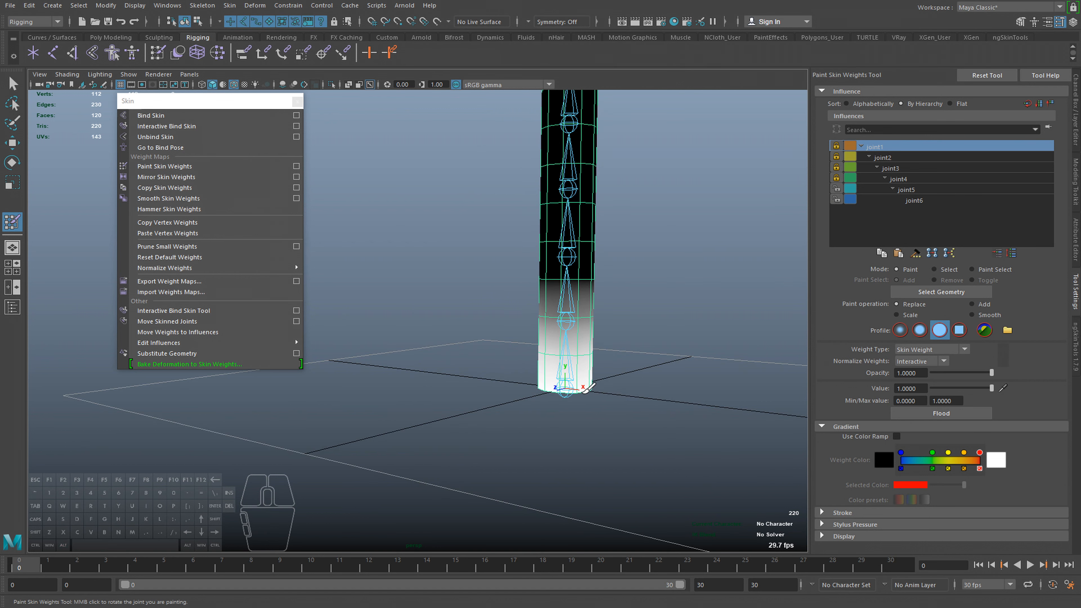
alt+middle_drag(586, 387, 542, 420)
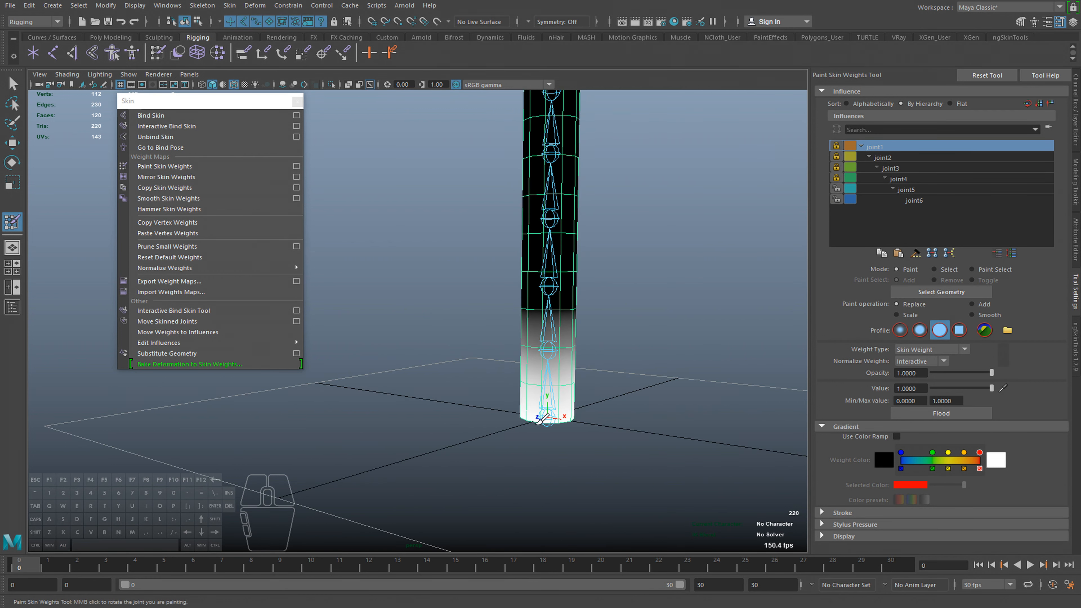
mouse_move(569, 415)
mouse_down()
mouse_move(502, 416)
mouse_move(521, 417)
mouse_up()
alt+drag(579, 419, 592, 418)
alt+middle_drag(574, 314, 570, 343)
alt+right_drag(591, 343, 585, 345)
alt+middle_drag(585, 344, 588, 333)
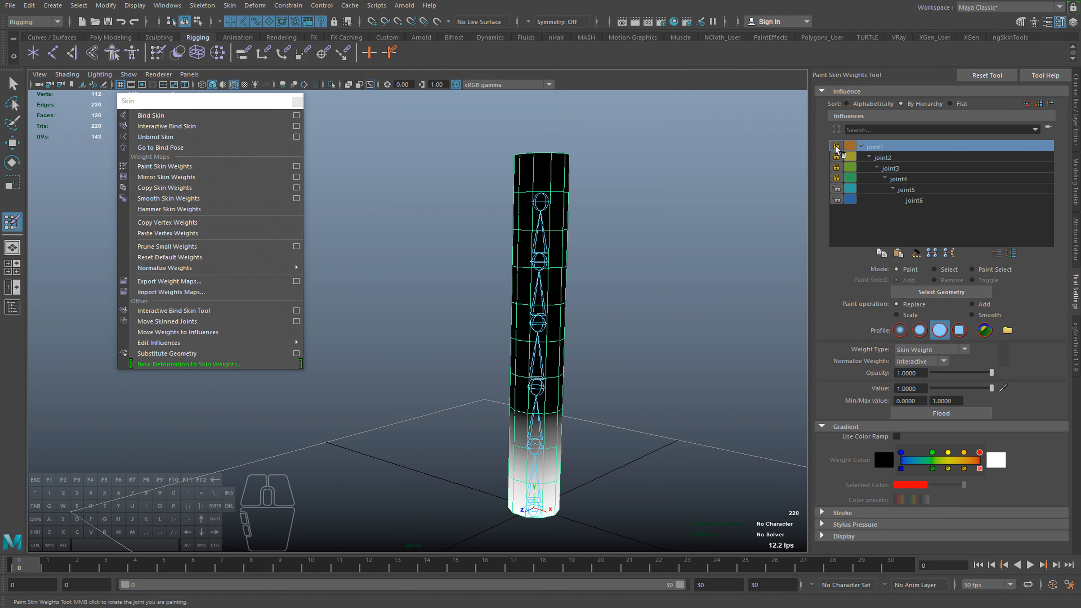
Check the falloff between neighbouring joints by viewing the maps of joint2 up to joint6 and back to joint2.
click(882, 158)
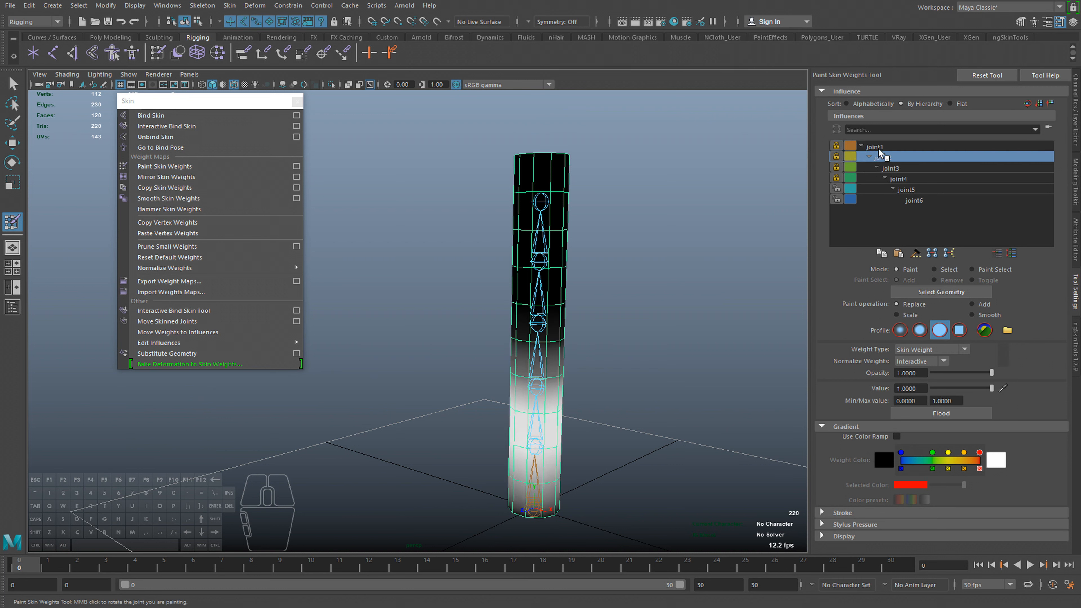
click(891, 168)
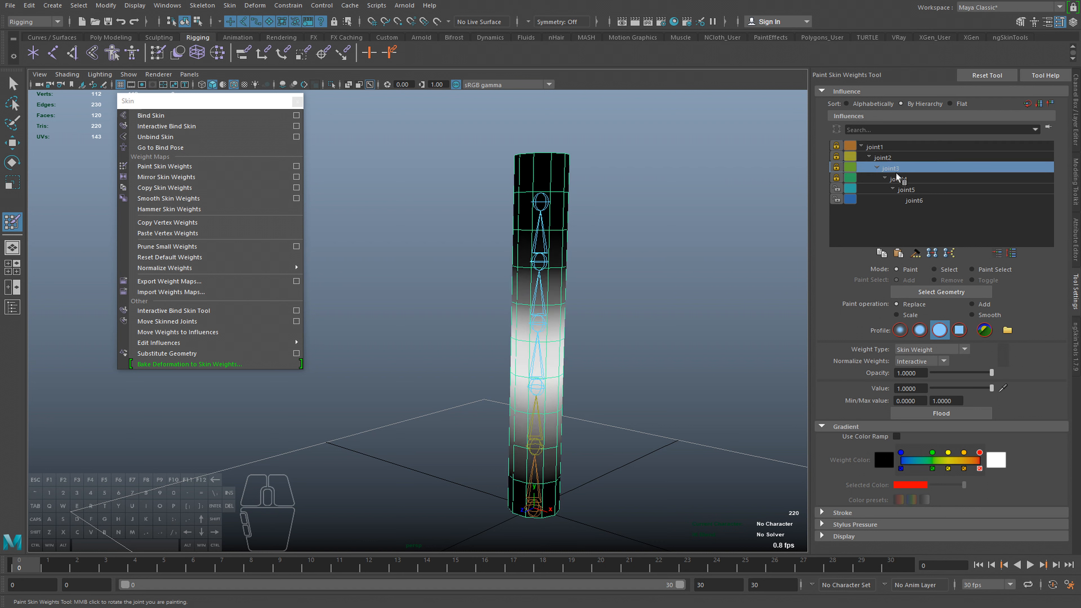
click(898, 180)
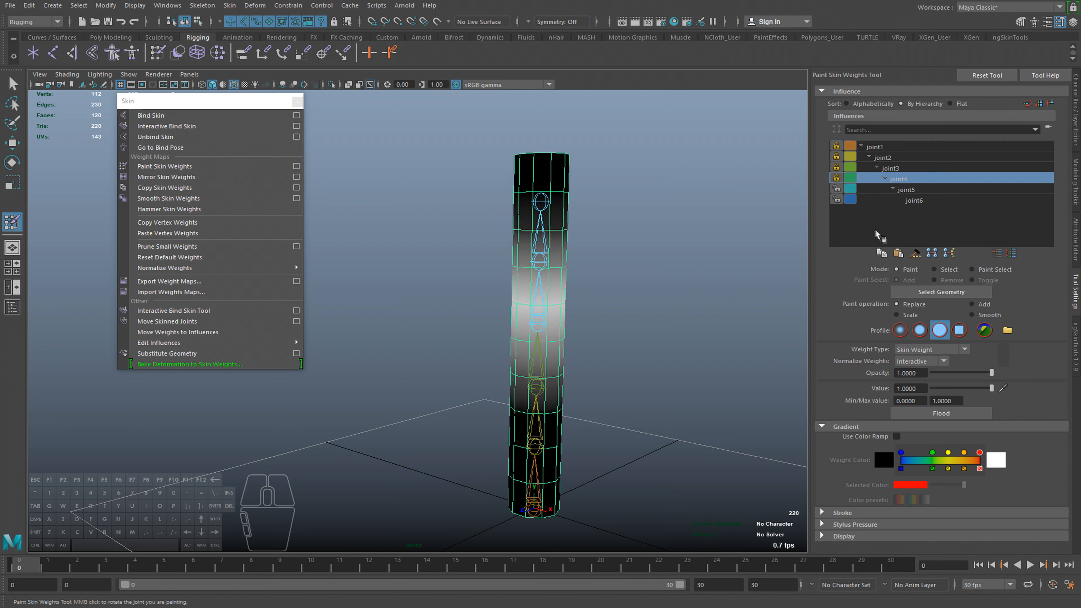
click(916, 187)
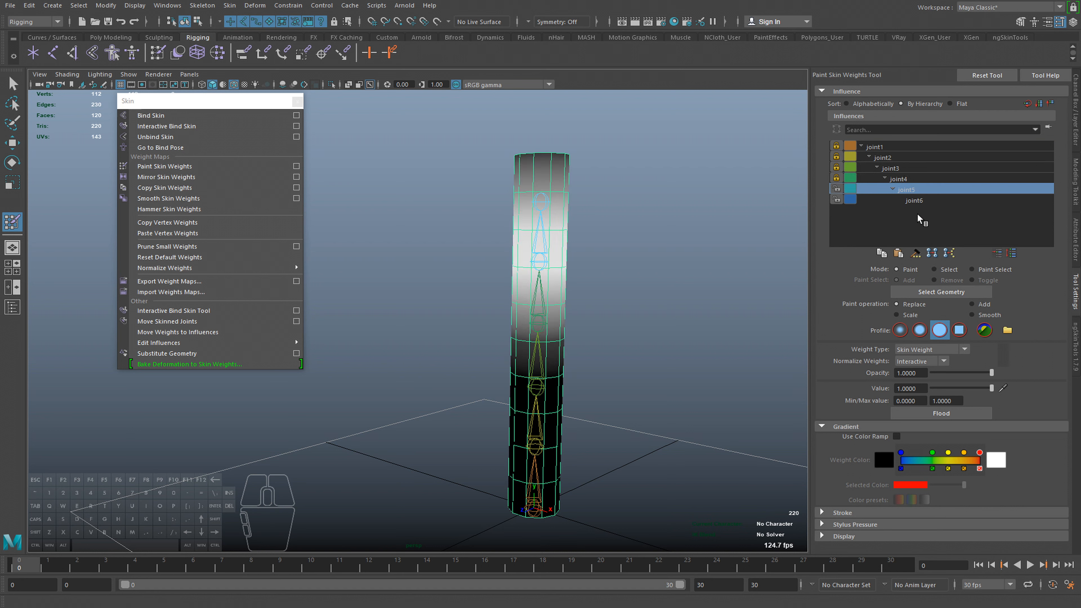
click(921, 200)
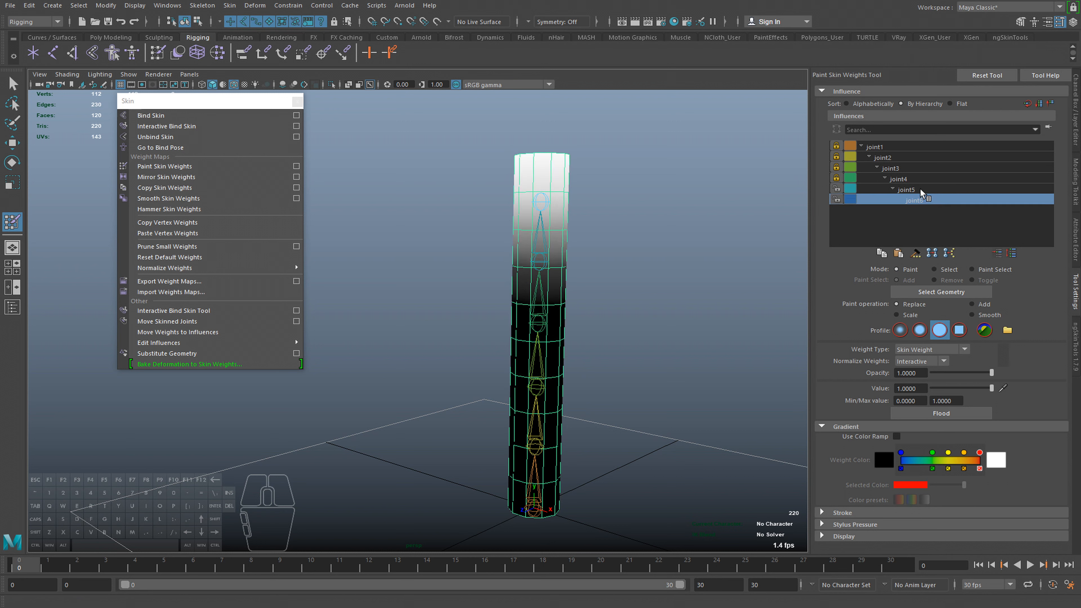
click(917, 179)
click(915, 168)
click(916, 157)
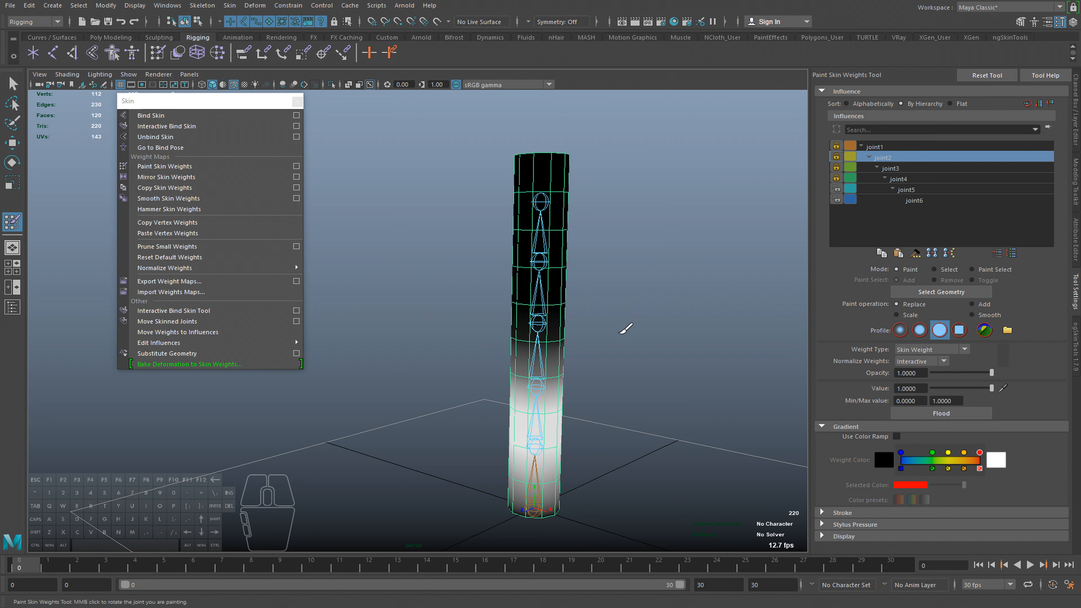
alt+middle_drag(594, 342, 584, 337)
alt+drag(582, 340, 615, 348)
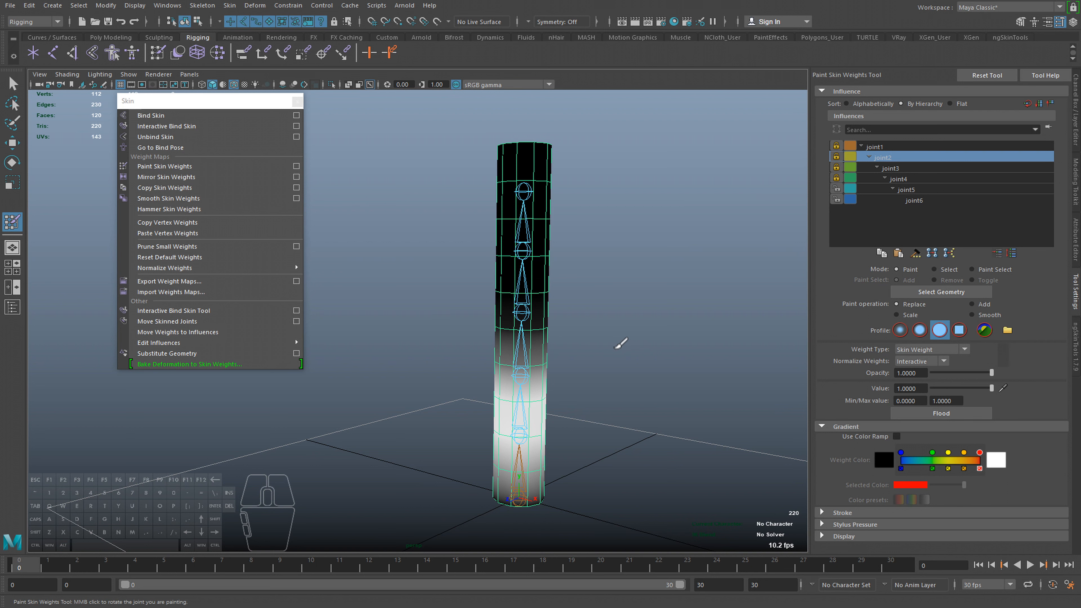
Test the deformation by rotating joint1 through joint6 together to curl the cylinder, and undo the rotation.
key(q)
click(521, 473)
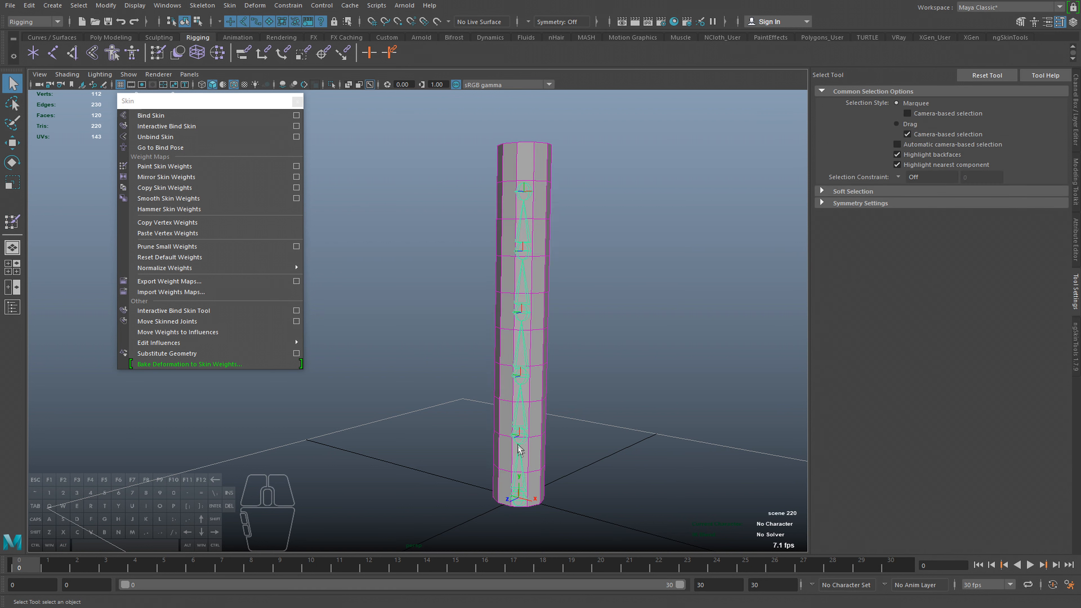
shift+click(521, 425)
shift+click(524, 378)
shift+click(515, 308)
shift+click(517, 257)
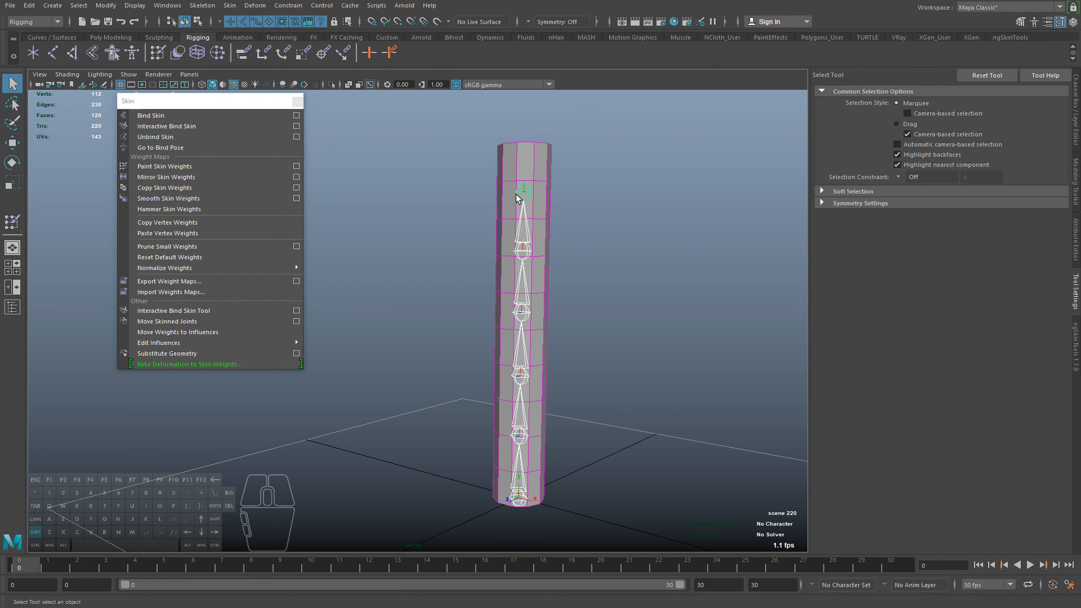
key(e)
alt+drag(523, 246, 687, 304)
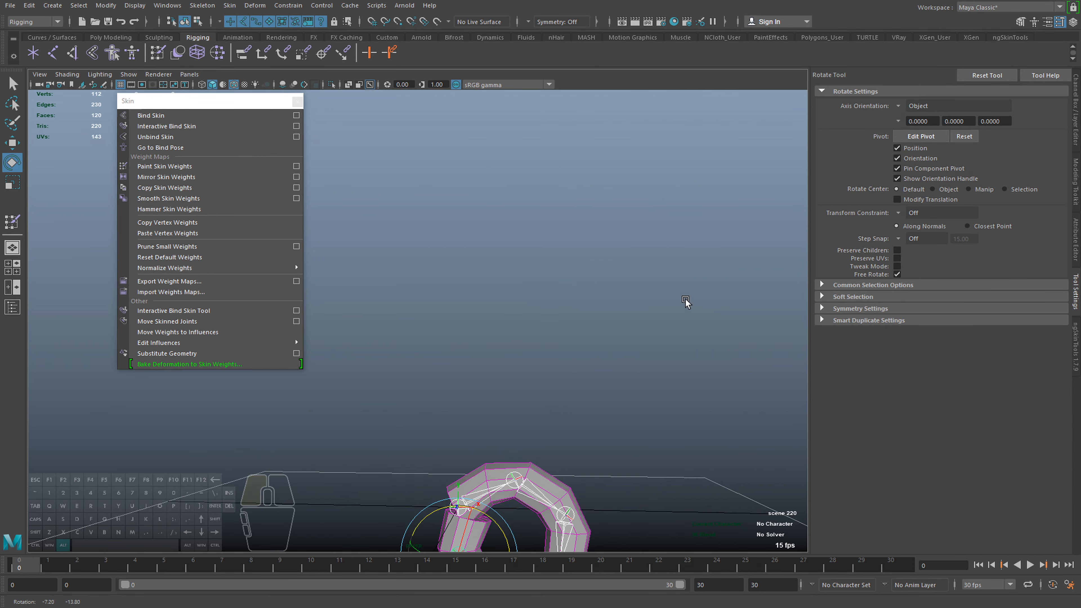
alt+right_drag(686, 304, 662, 319)
key(ctrl+z)
key(ctrl+z)
key(ctrl+z)
key(ctrl+z)
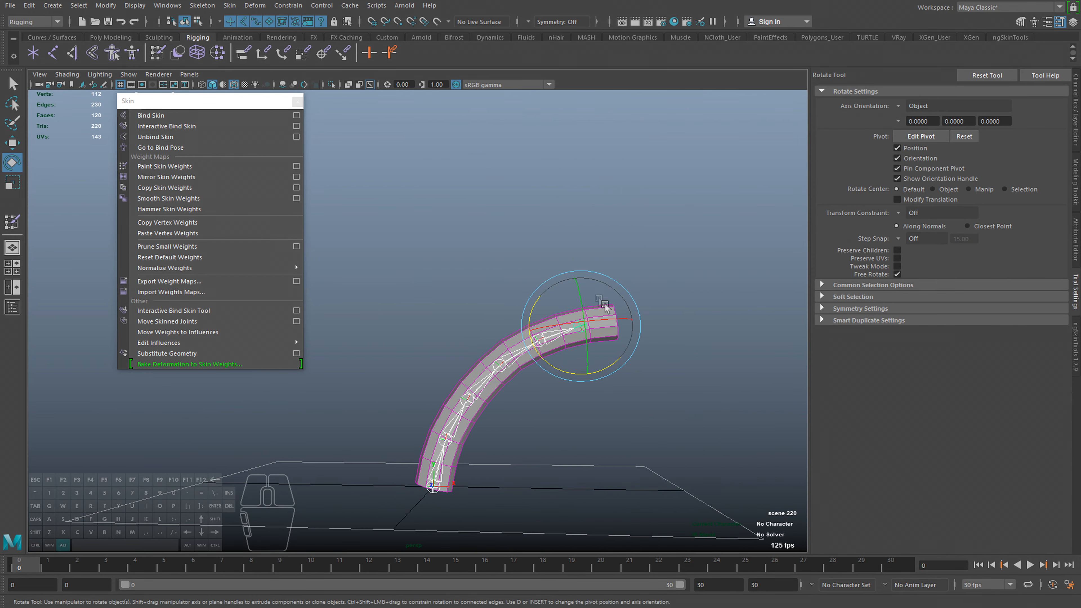
Test the bend in the middle of the cylinder by rotating joint4 and joint3 individually.
alt+middle_drag(480, 314, 575, 341)
key(q)
click(527, 376)
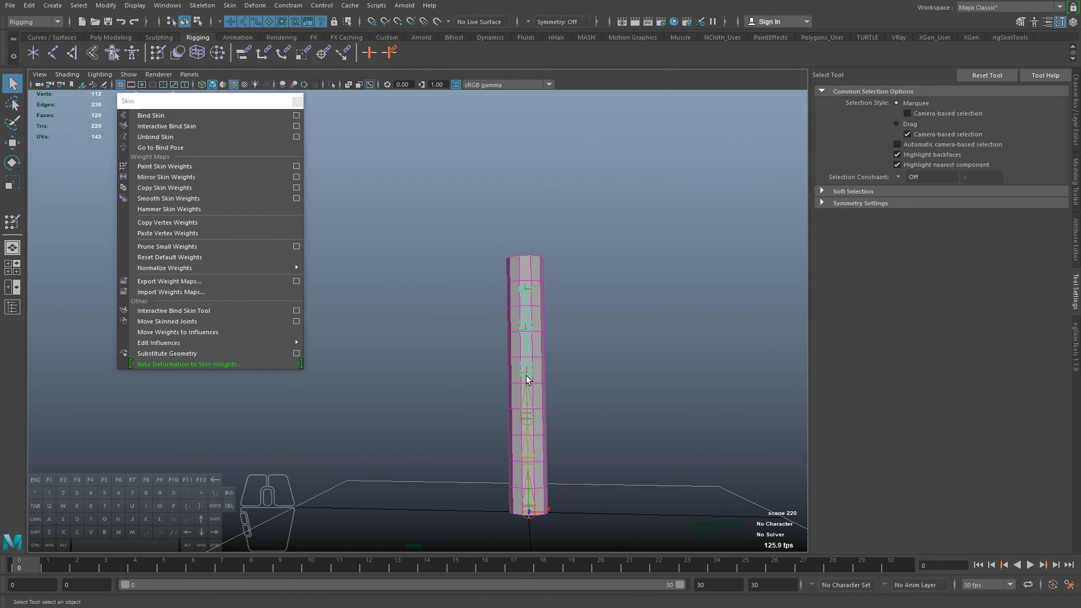
key(e)
drag(568, 318, 536, 348)
alt+right_drag(531, 414, 542, 420)
key(q)
click(553, 414)
key(e)
drag(577, 401, 590, 413)
alt+middle_drag(590, 413, 560, 403)
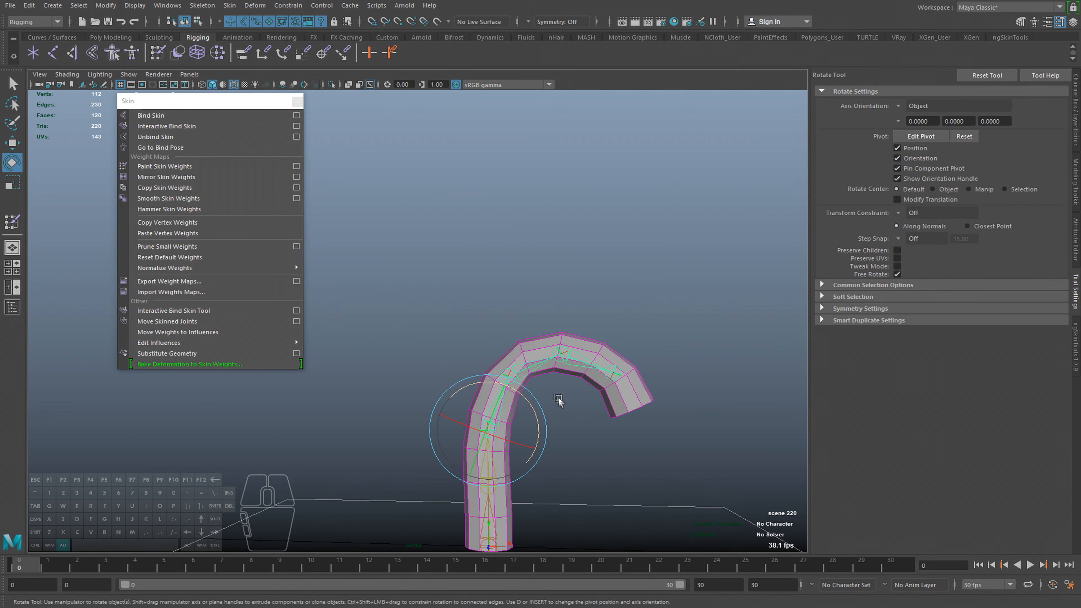
alt+right_drag(539, 379, 550, 384)
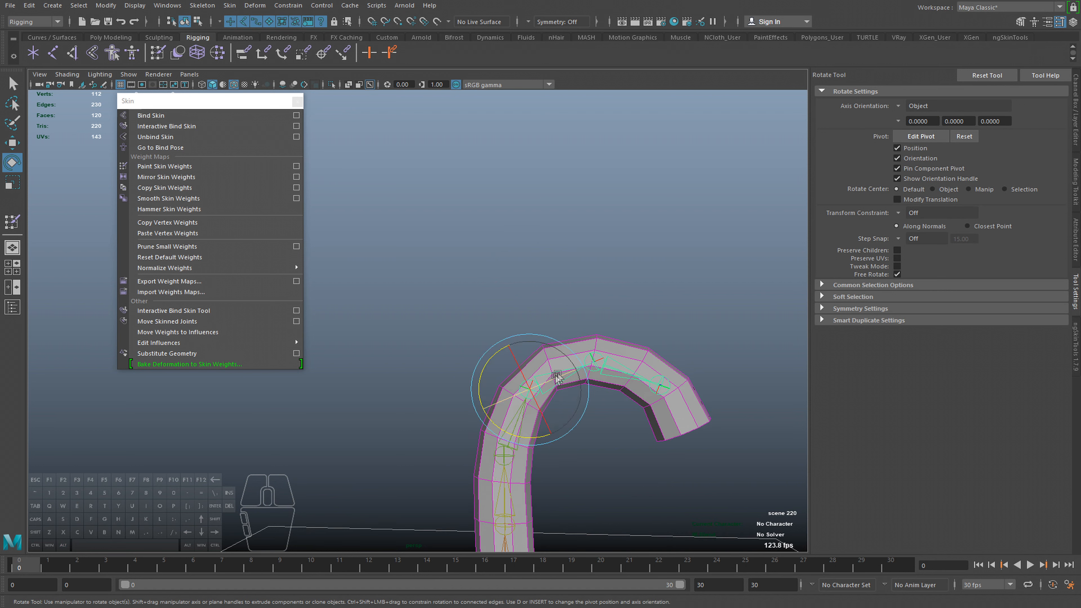
Rotate joint5 to test the bend near the upper end, and undo all the individual joint rotations.
key(q)
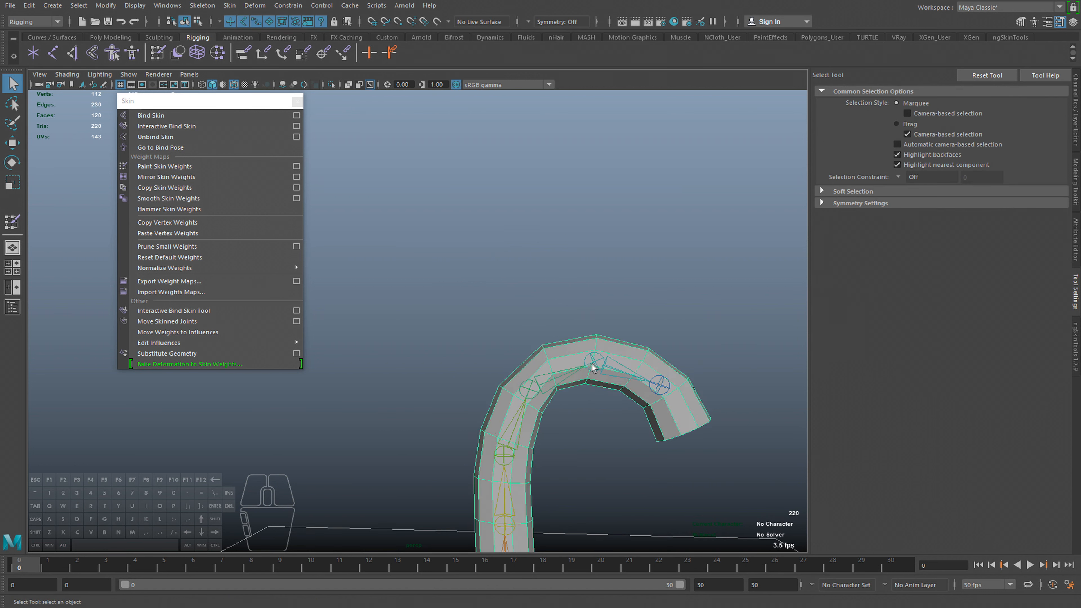
click(594, 363)
key(e)
drag(610, 413, 608, 419)
alt+middle_drag(655, 472, 630, 401)
alt+right_drag(630, 401, 624, 405)
key(ctrl+z)
key(ctrl+z)
key(ctrl+z)
key(ctrl+z)
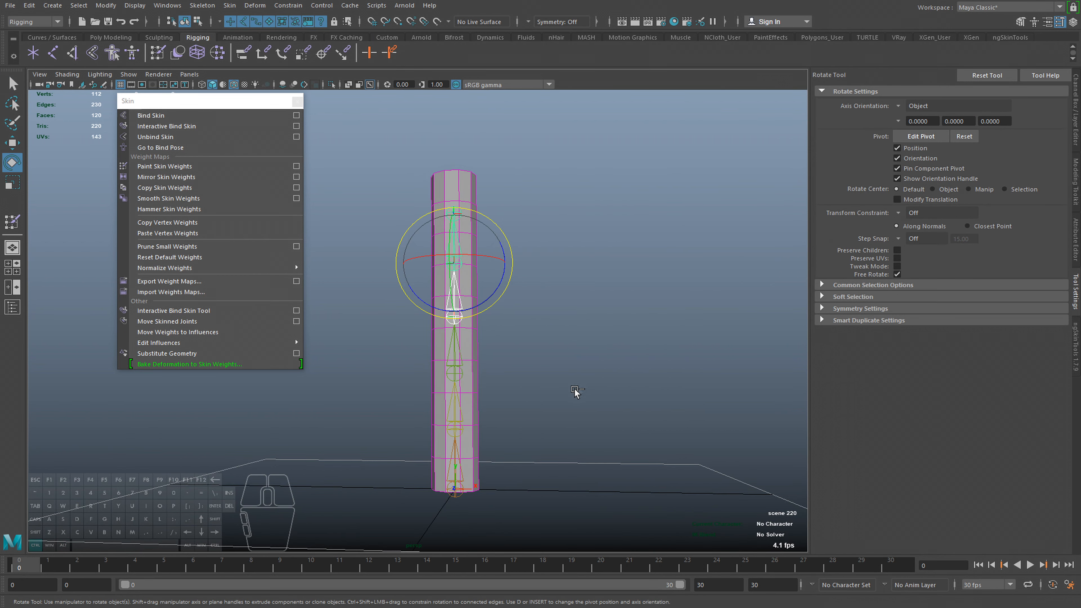
Rotate all the joints of the chain together as a twist test, undo the rotation, and clear the selection.
key(q)
click(458, 458)
right_drag(531, 301, 539, 398)
key(e)
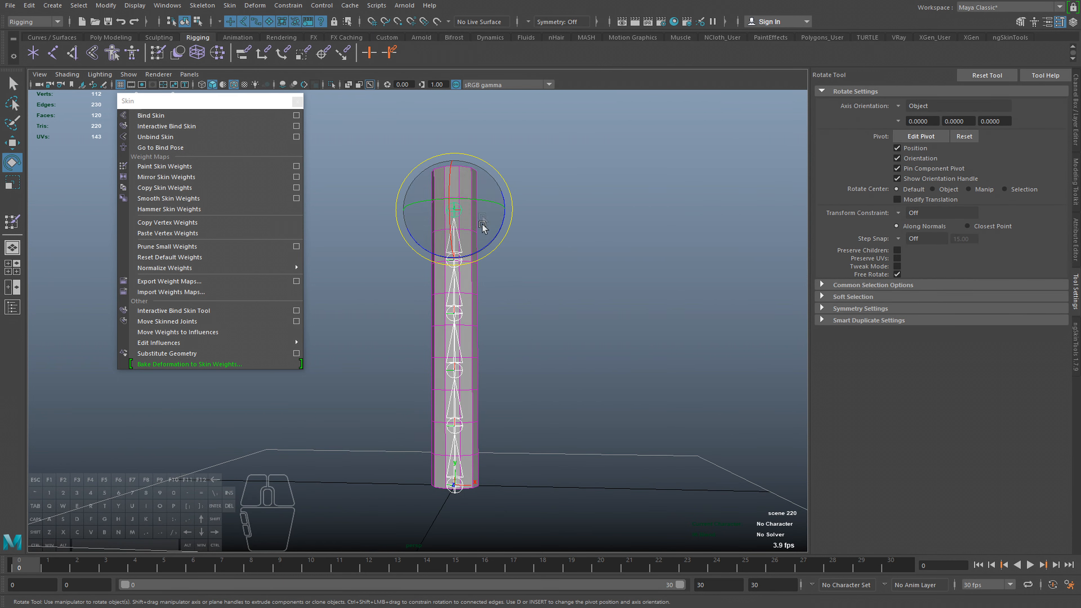
drag(481, 206, 453, 182)
key(ctrl+z)
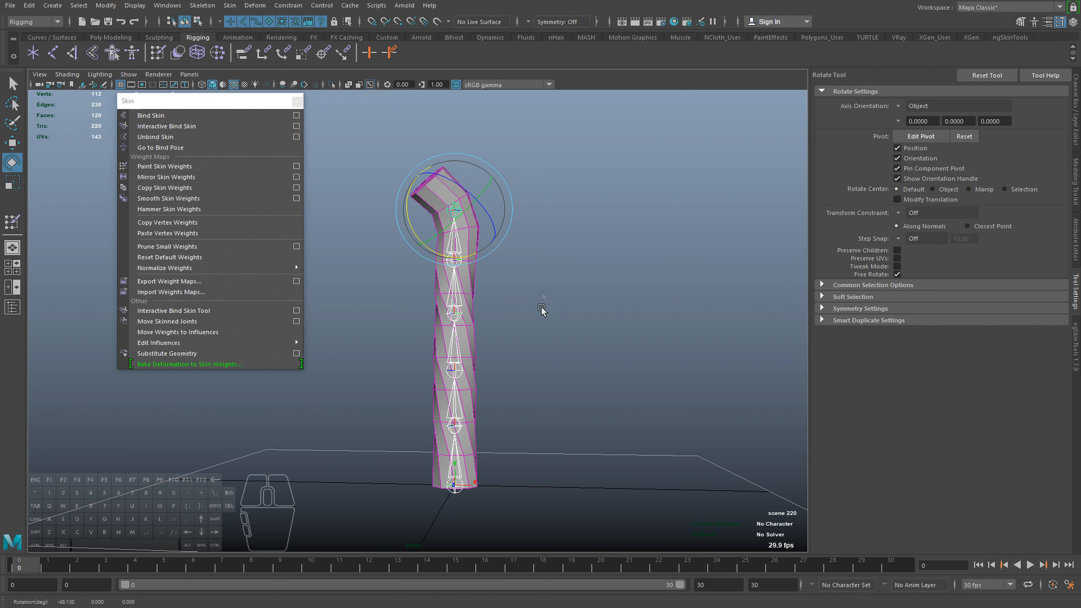
key(ctrl+z)
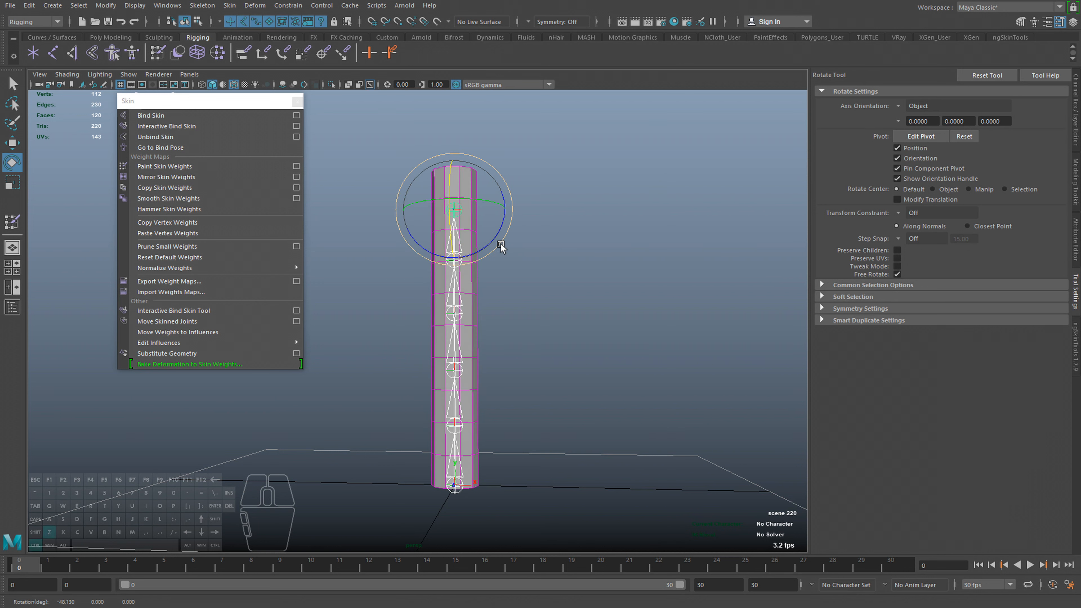
alt+middle_drag(514, 276, 523, 350)
key(q)
click(571, 298)
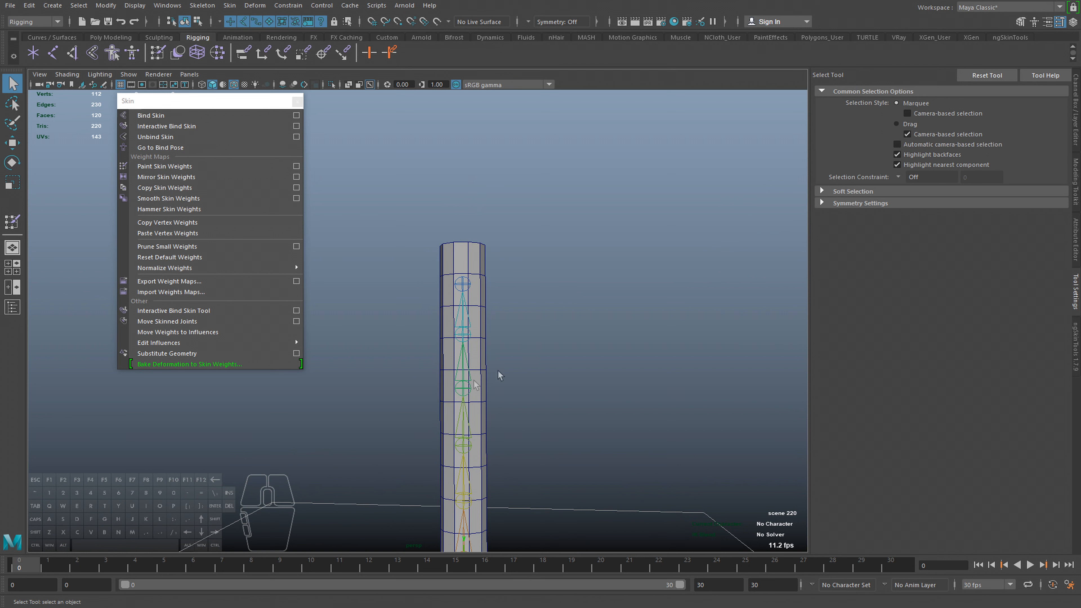
alt+middle_drag(475, 380, 498, 379)
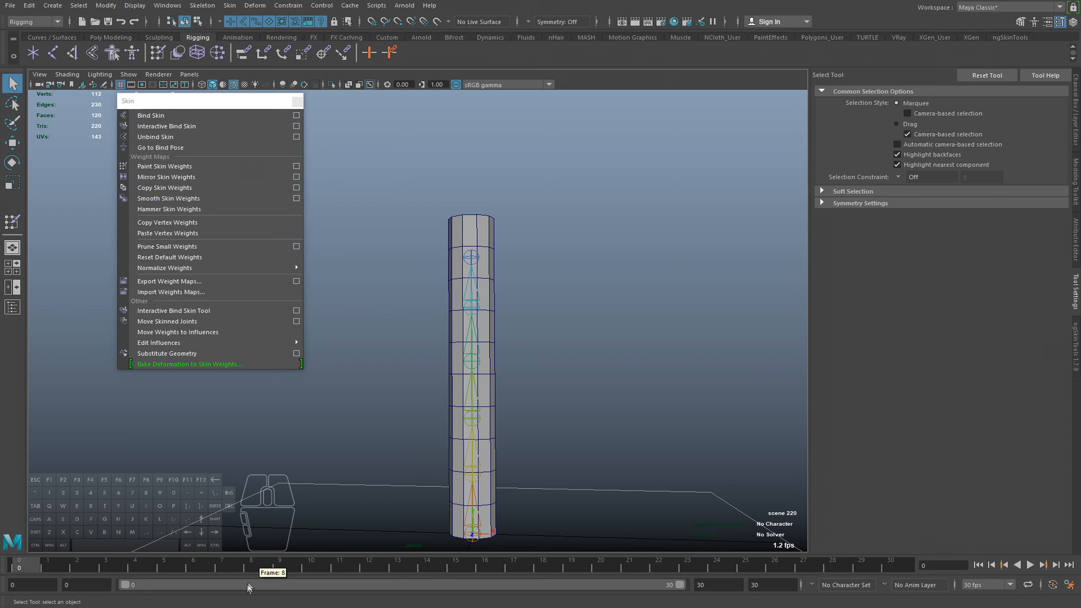